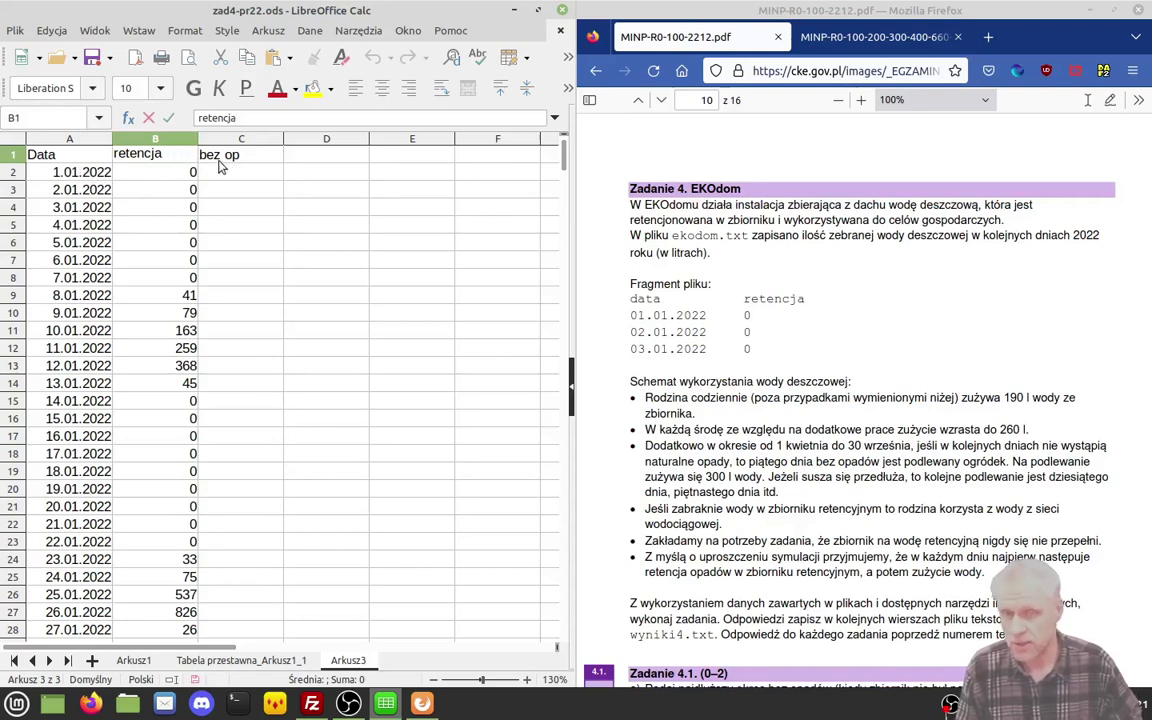
Step: Discard the unfinished C1 header and review the water-usage rules in the task text
key(Escape)
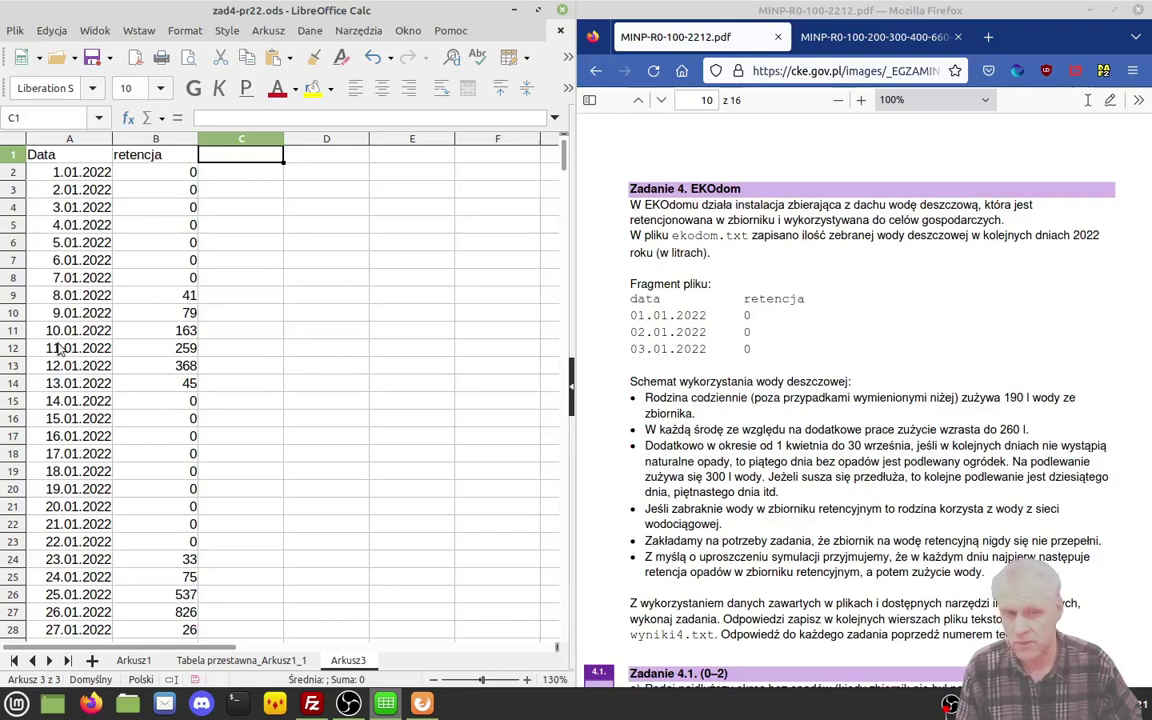
scroll(752, 430, down, 3)
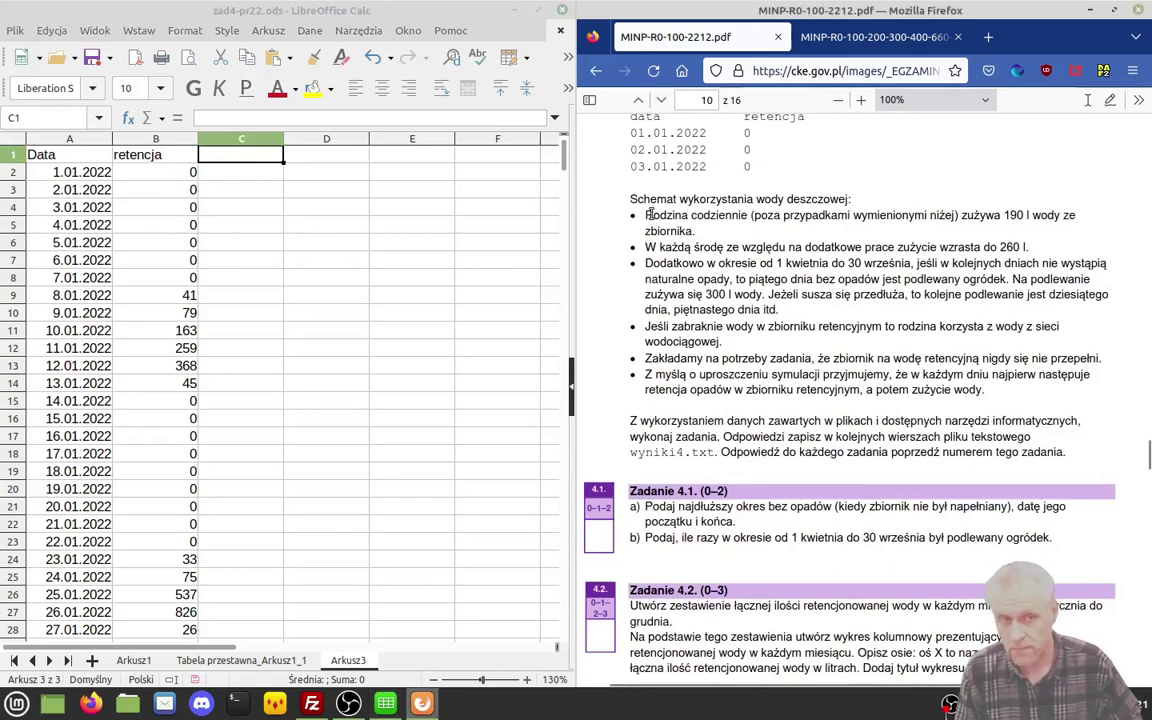
drag(643, 215, 798, 386)
click(695, 368)
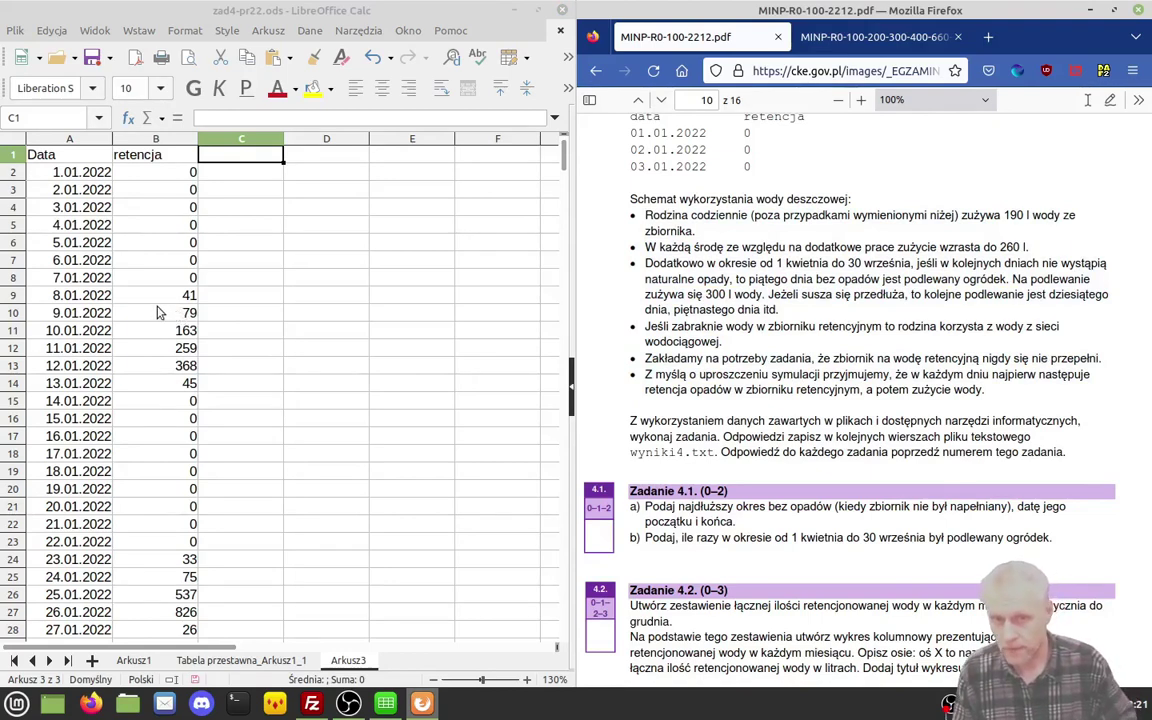
key(Down)
key(Down)
key(Up)
key(Up)
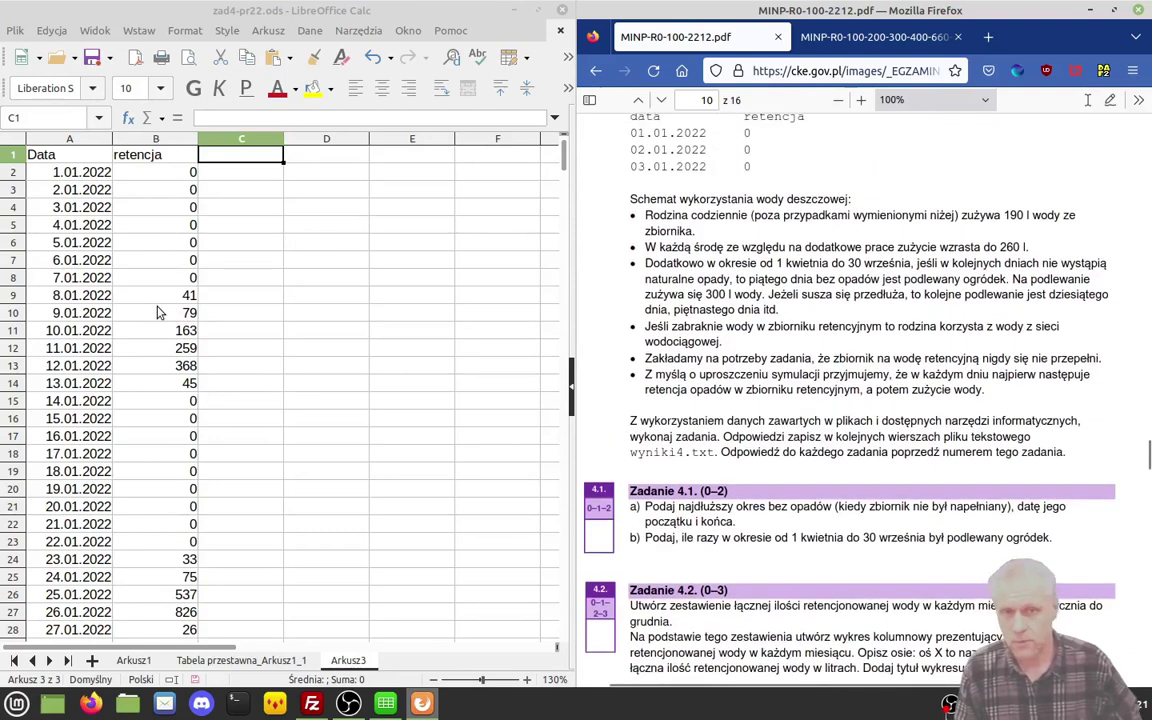
Step: Enter a starting dry-day count of 1 in C2
click(226, 176)
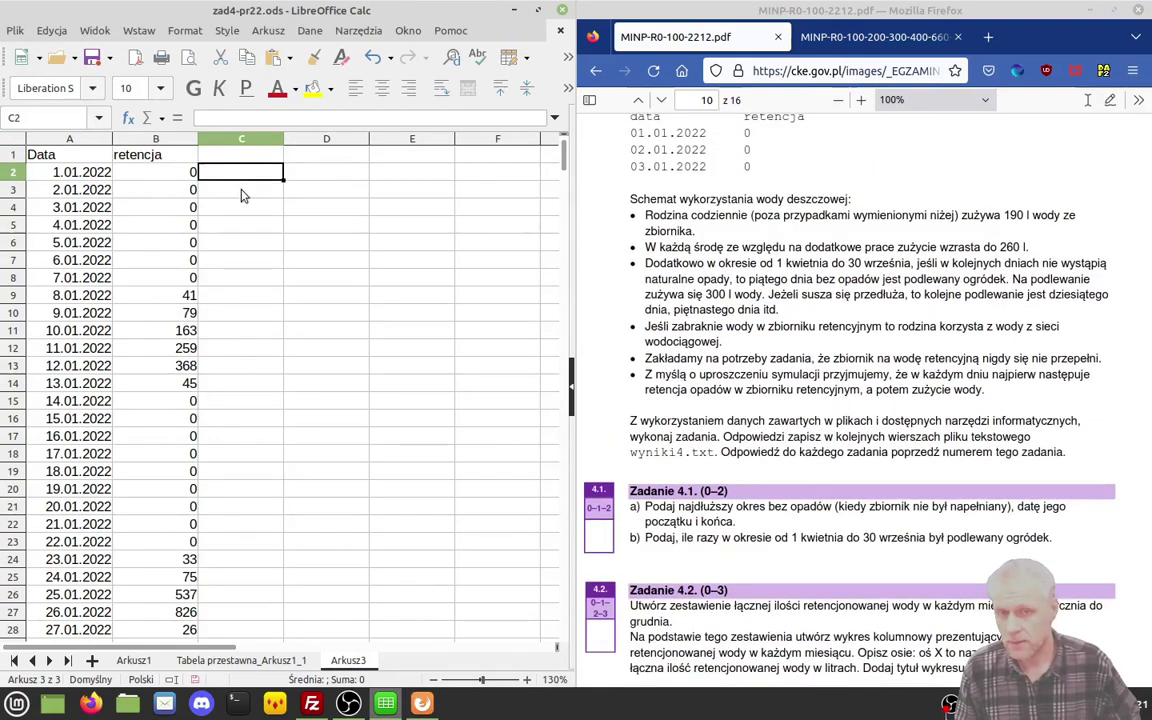
click(250, 198)
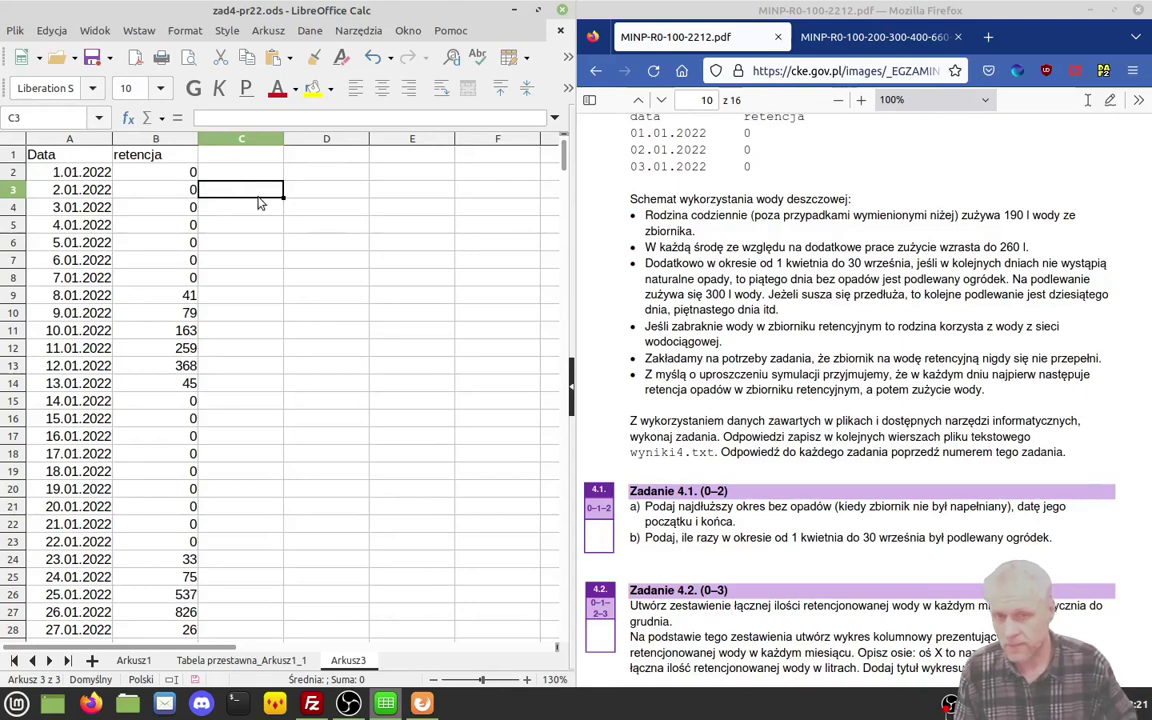
key(Up)
text(1)
key(Return)
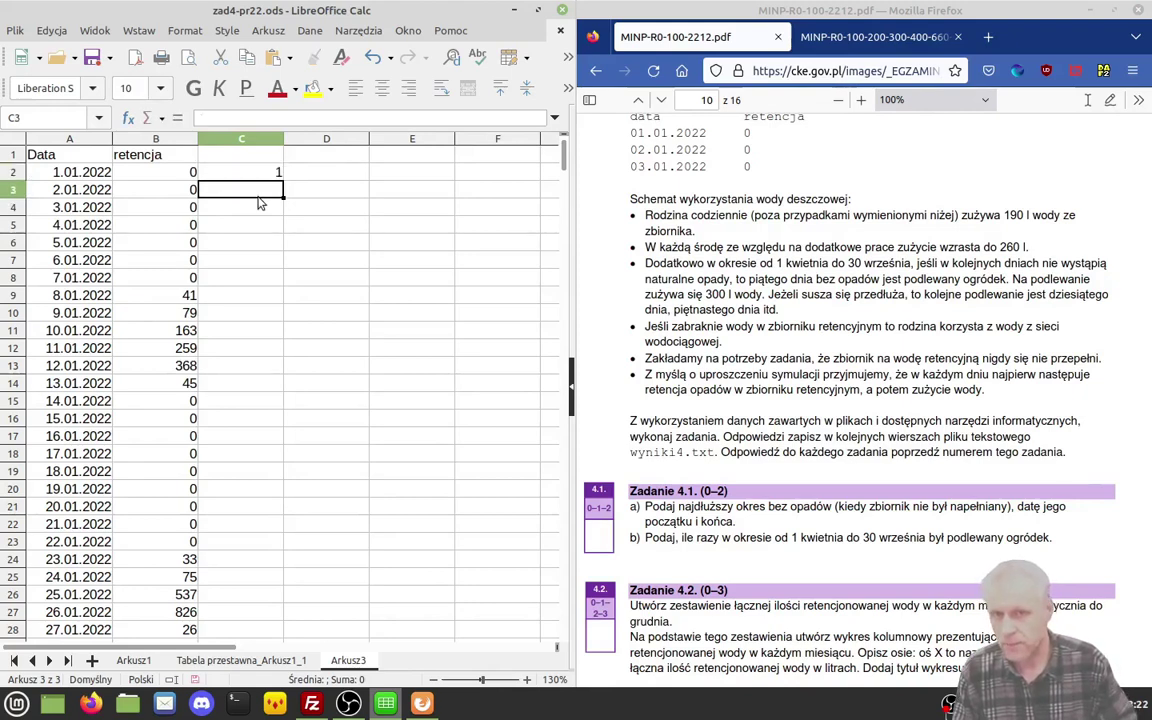
Step: Enter =JEŻELI(B3=0;C2+1;0) in C3 to count consecutive dry days
text(=)
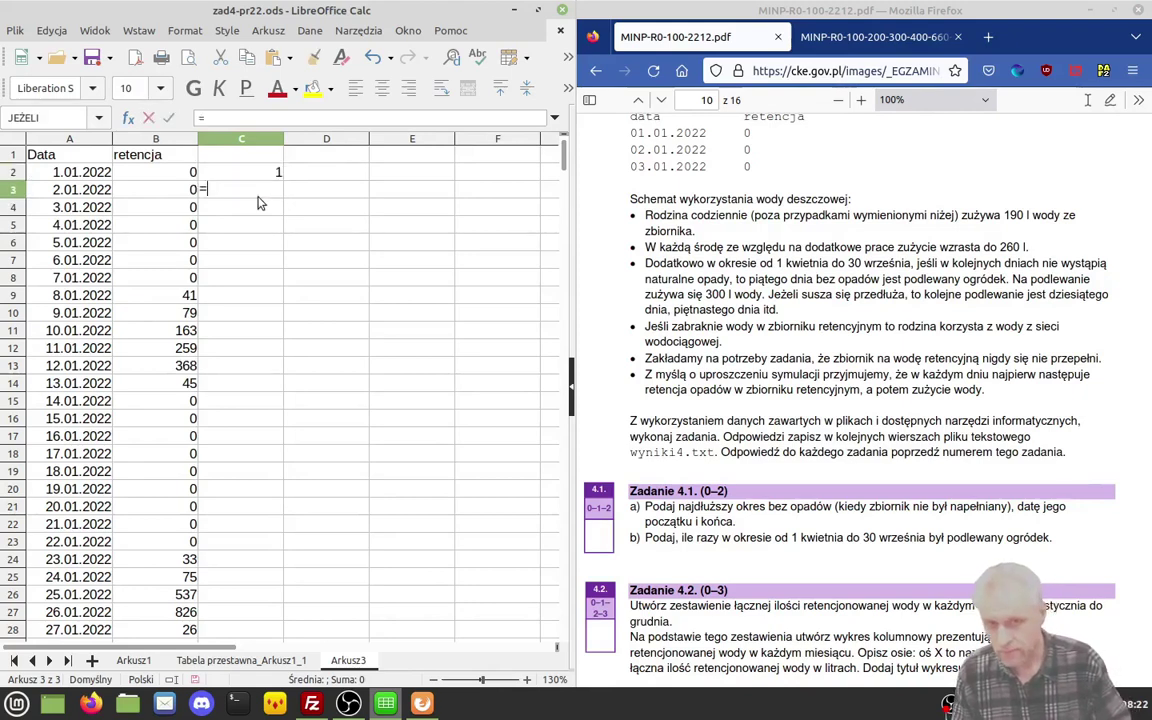
text(jeżeli)
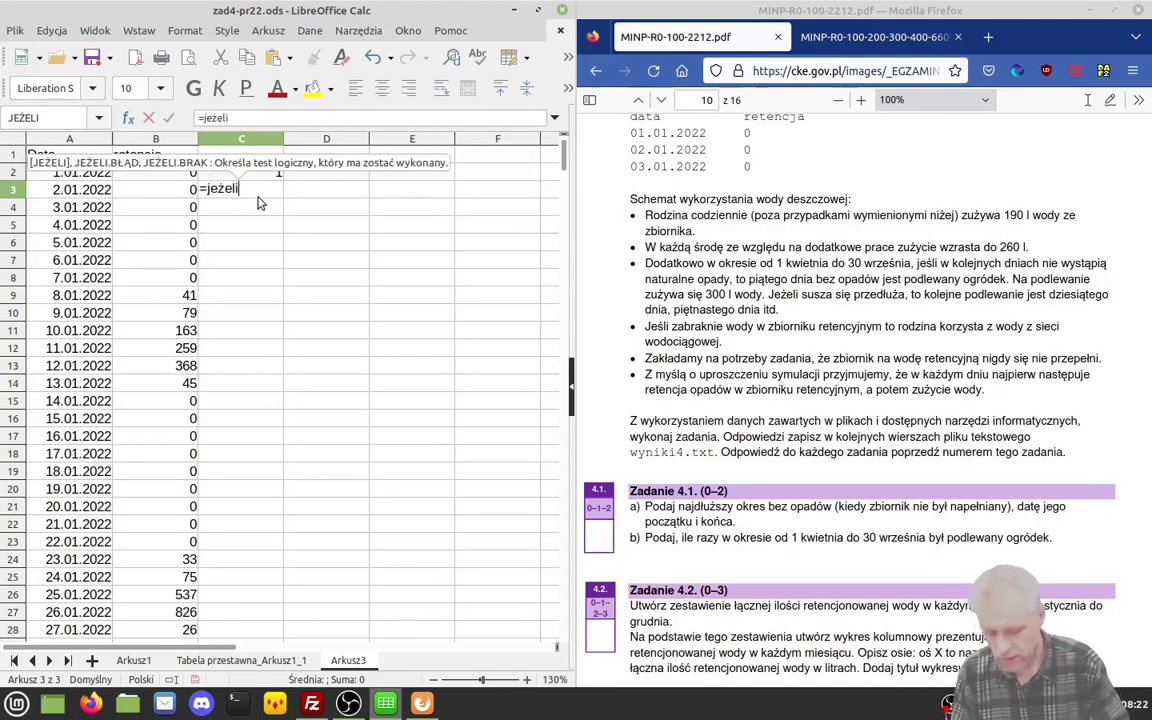
text(()
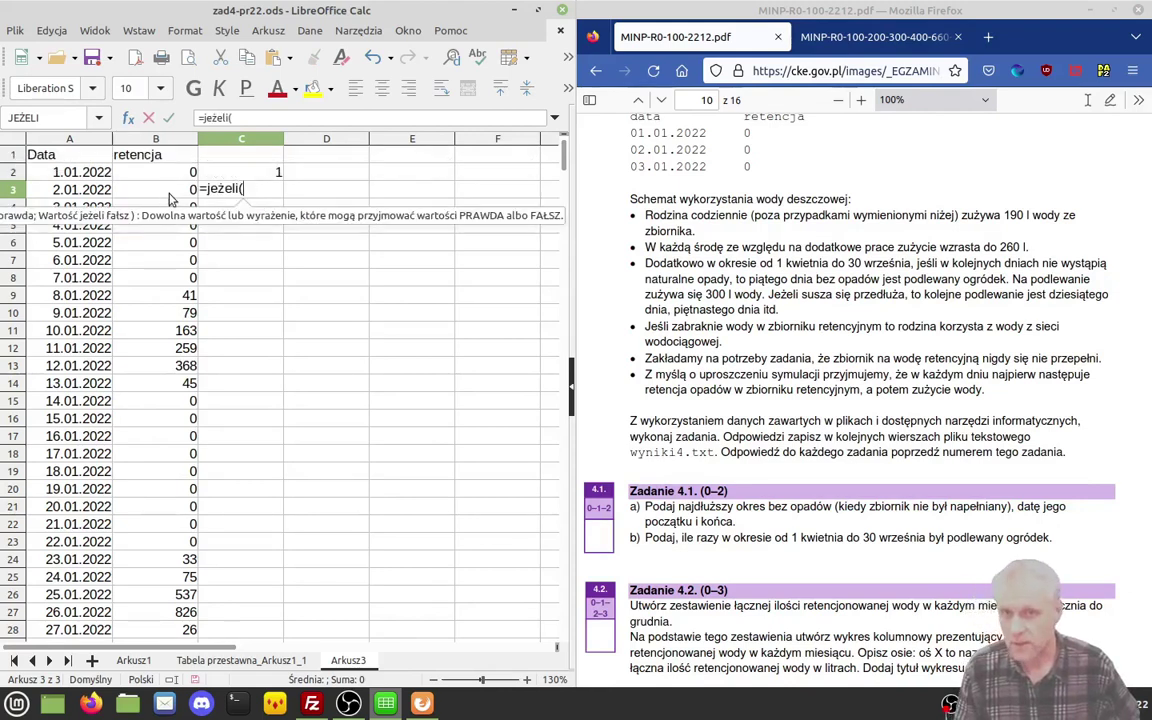
click(165, 190)
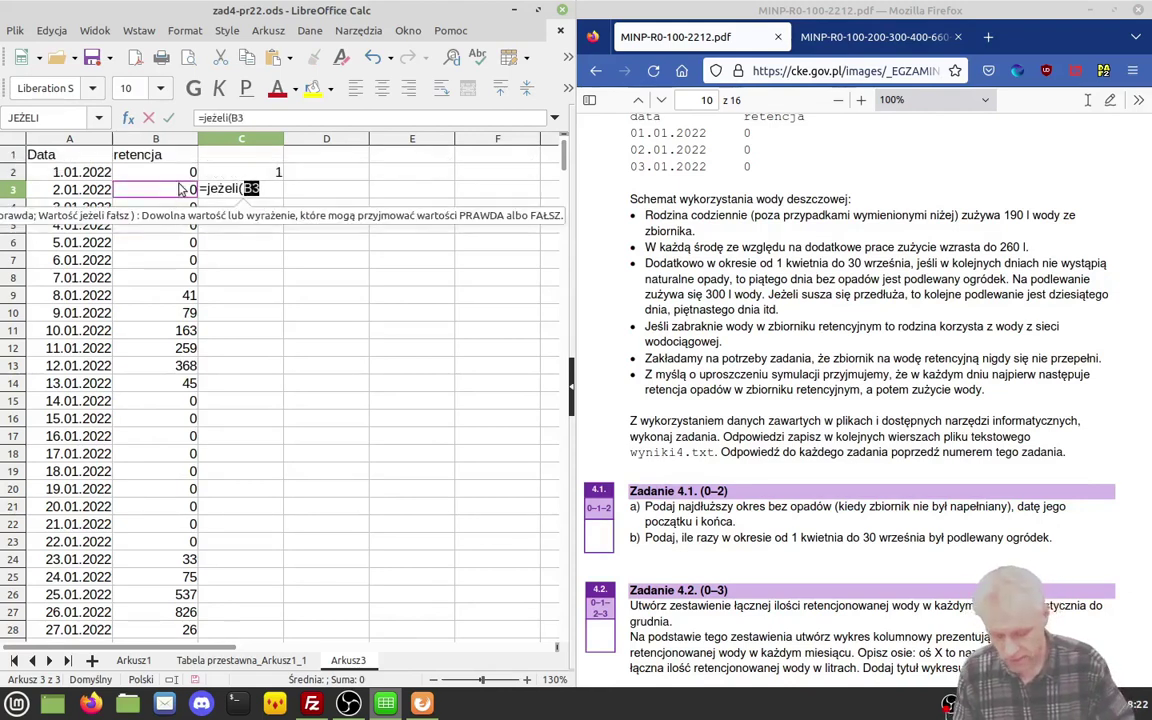
text(=0)
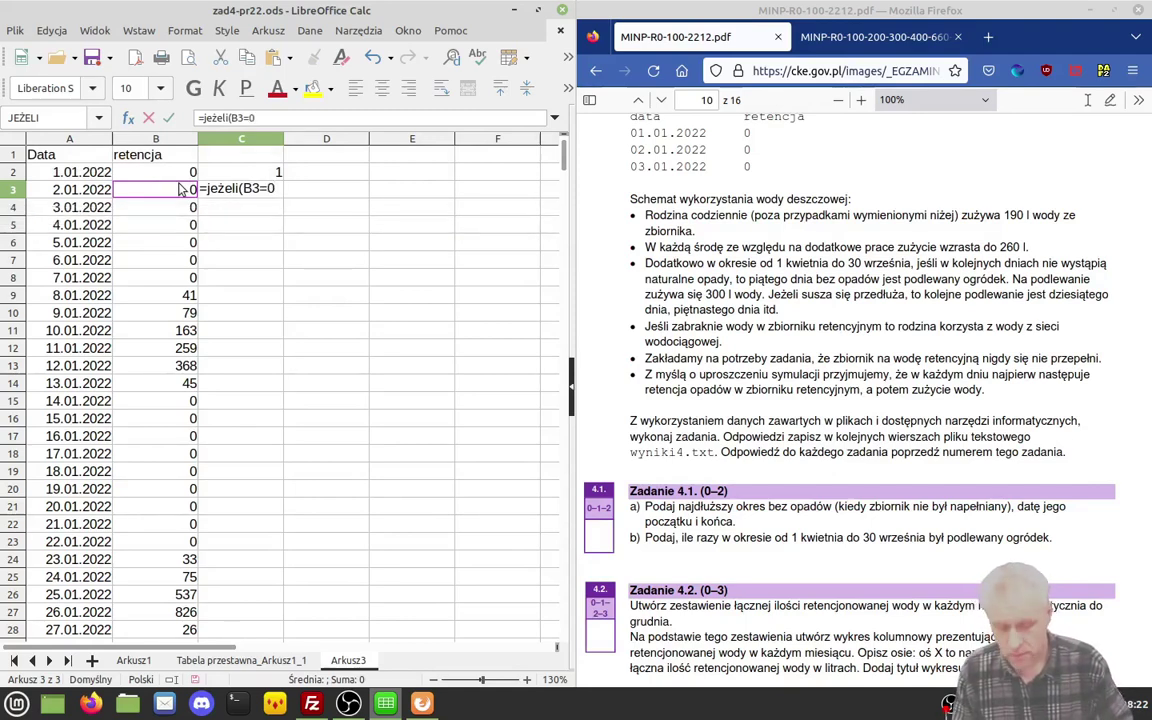
text(;)
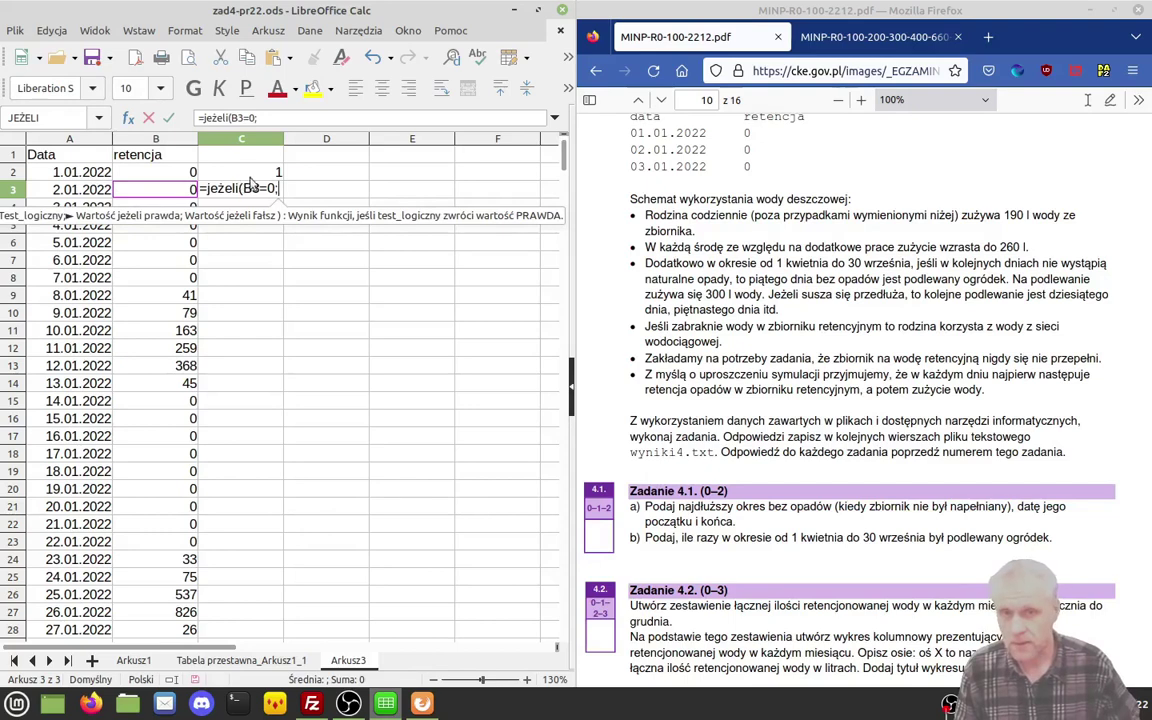
click(268, 174)
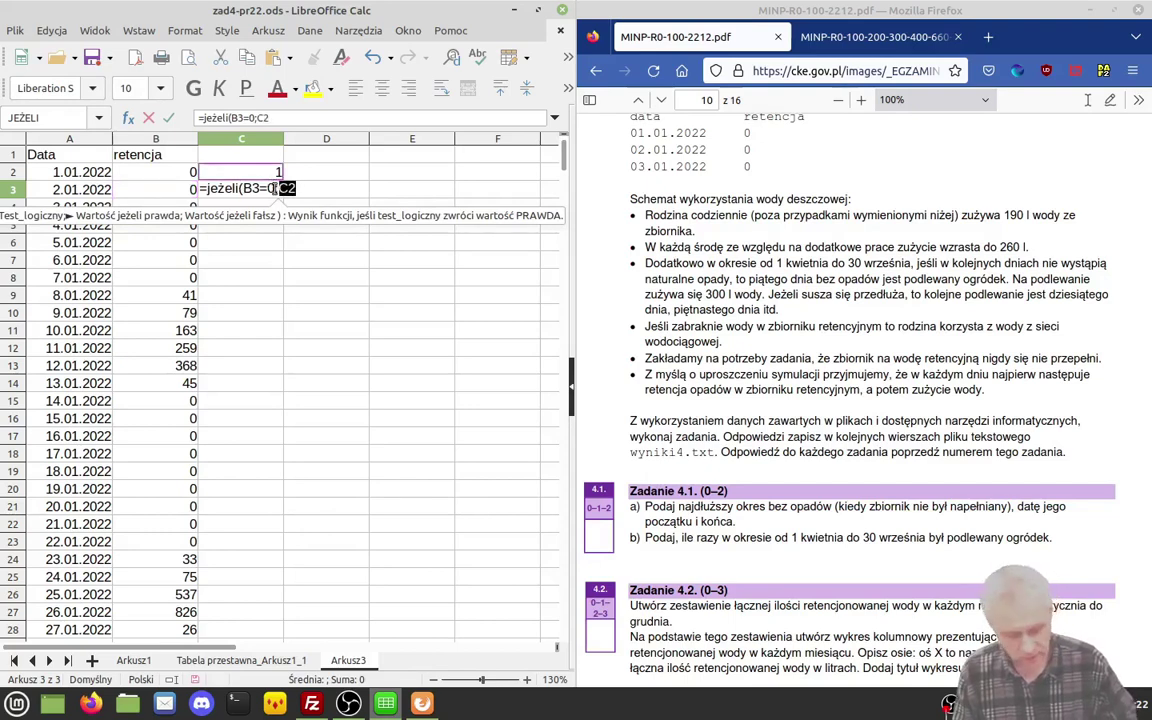
text(+)
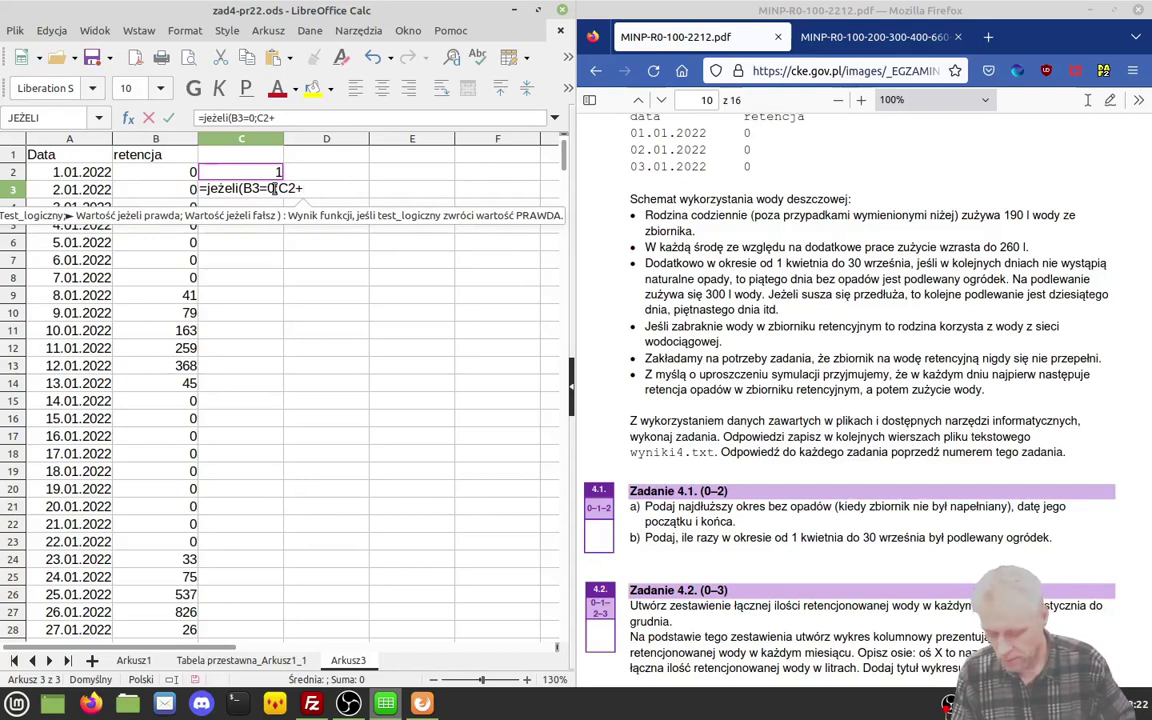
text(1;)
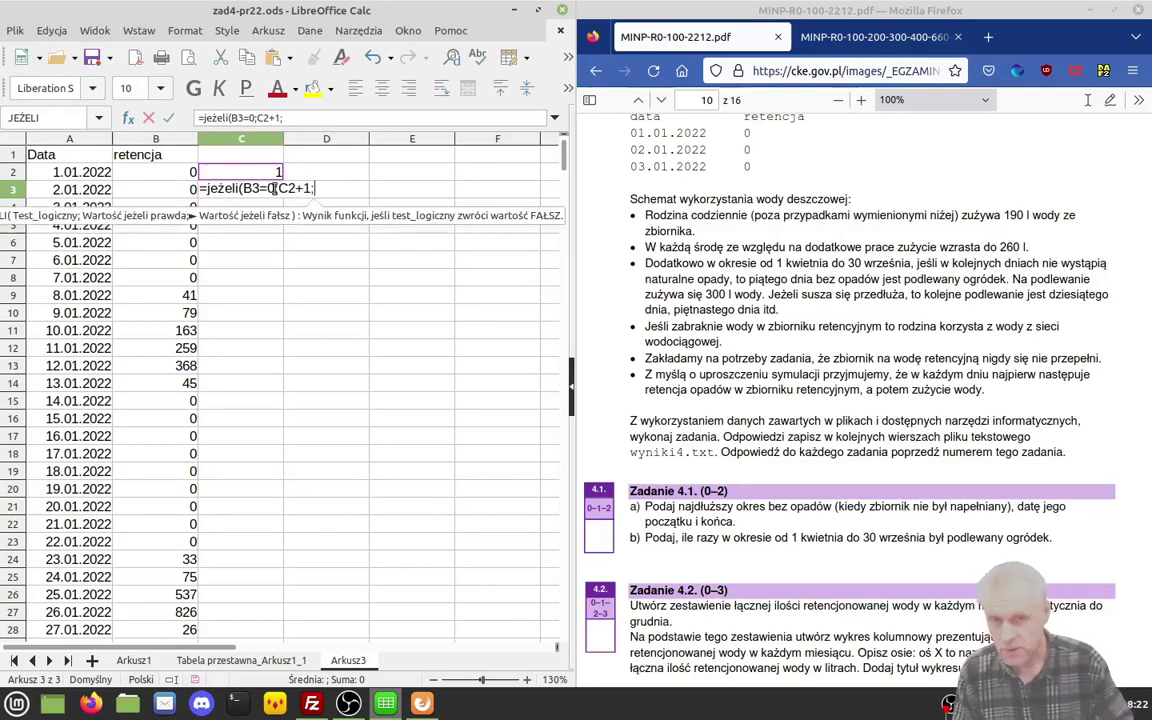
text(0)
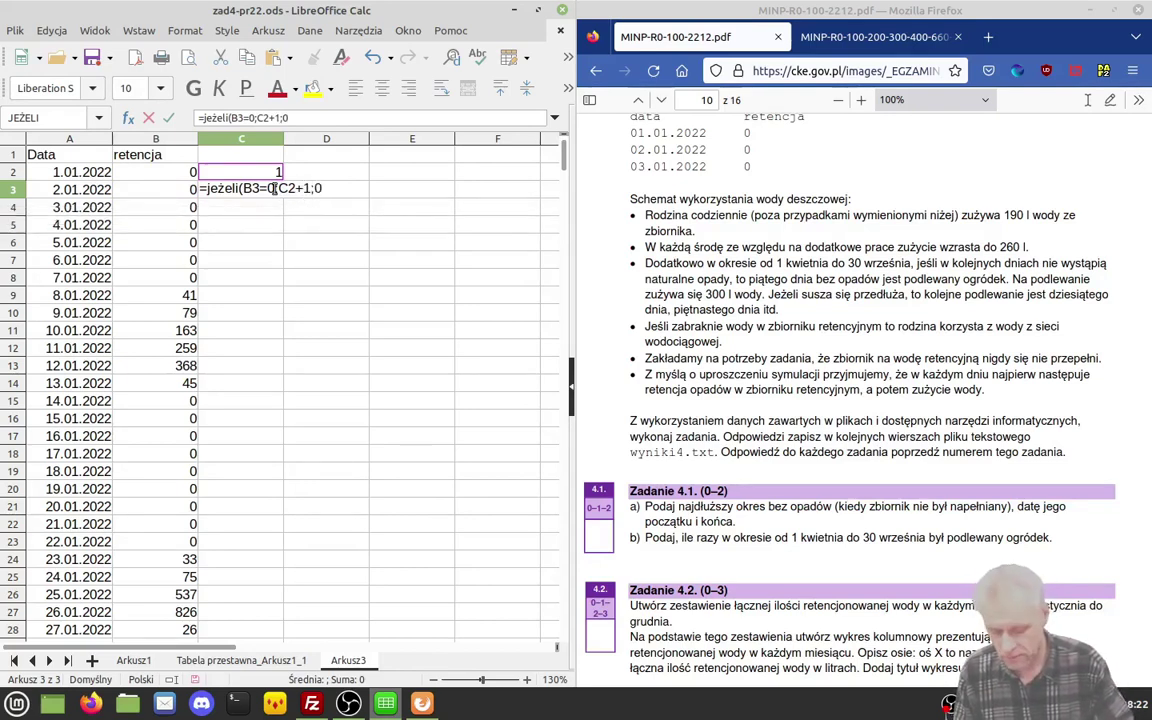
key(Return)
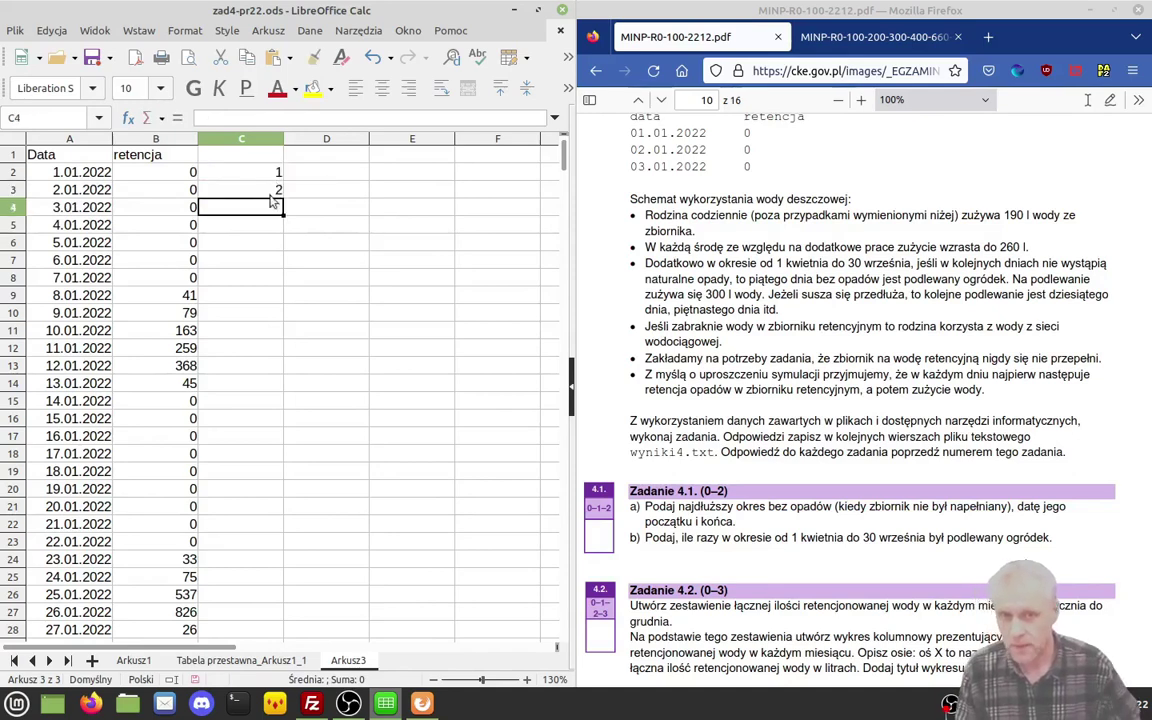
Step: Fill the counting formula down column C and spot-check it in C6, C15 and C16
click(279, 193)
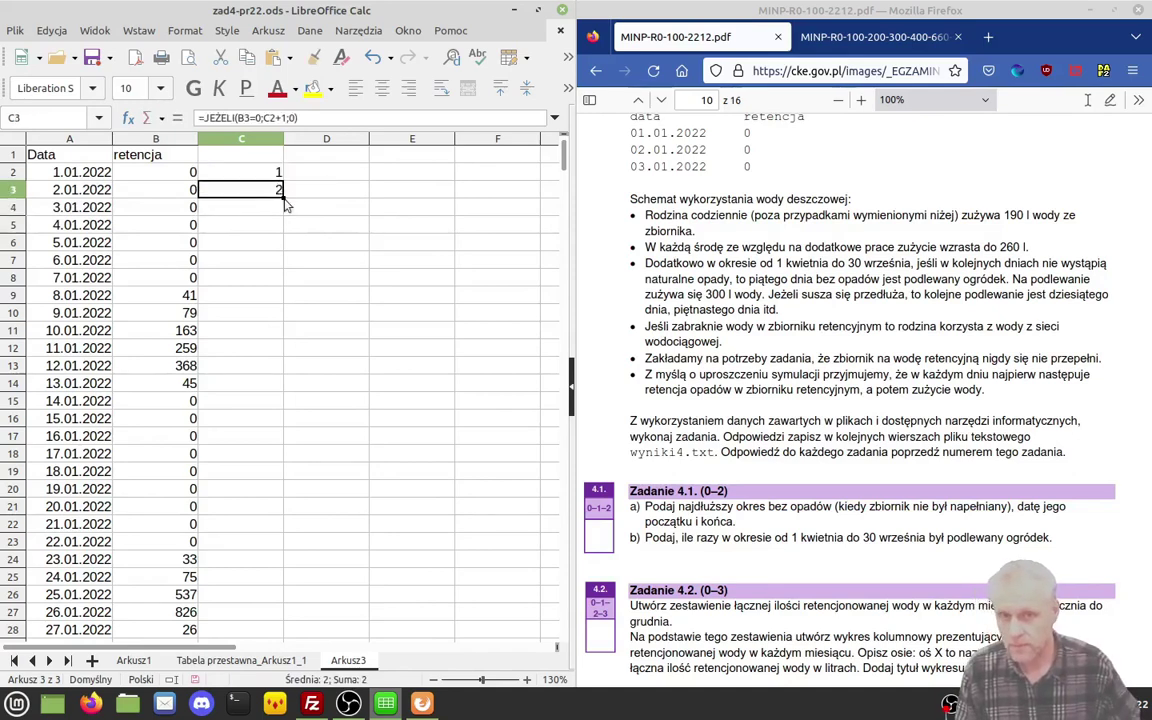
double_click(284, 203)
click(240, 240)
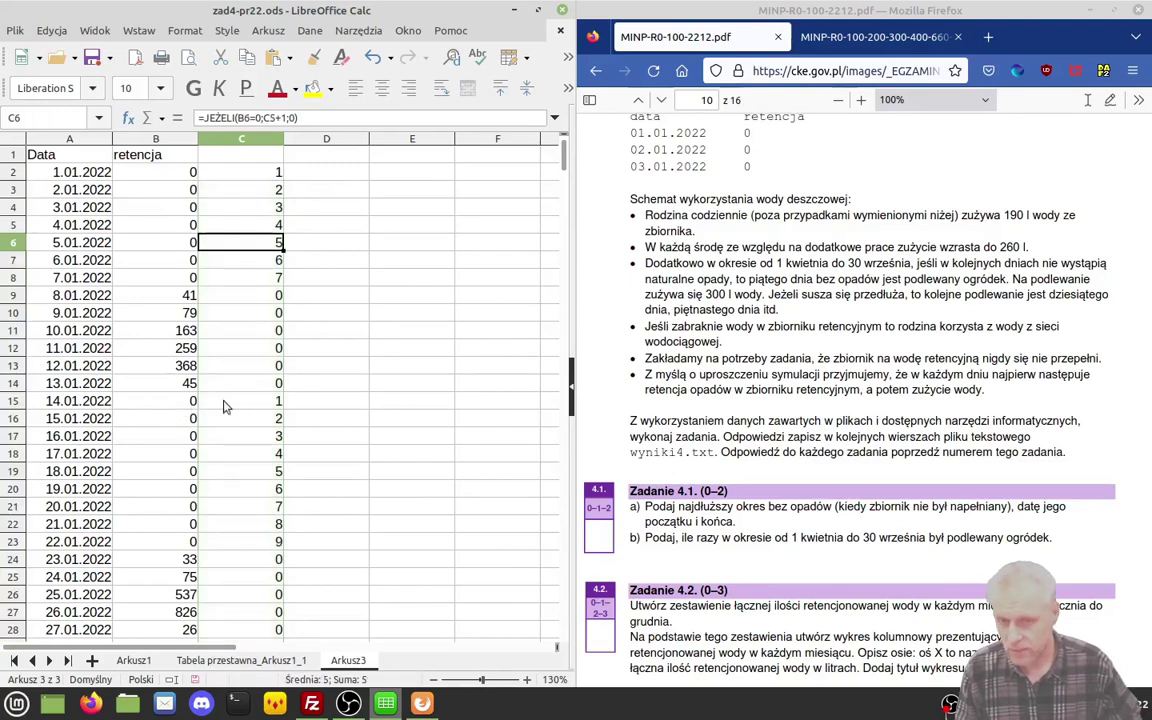
click(224, 402)
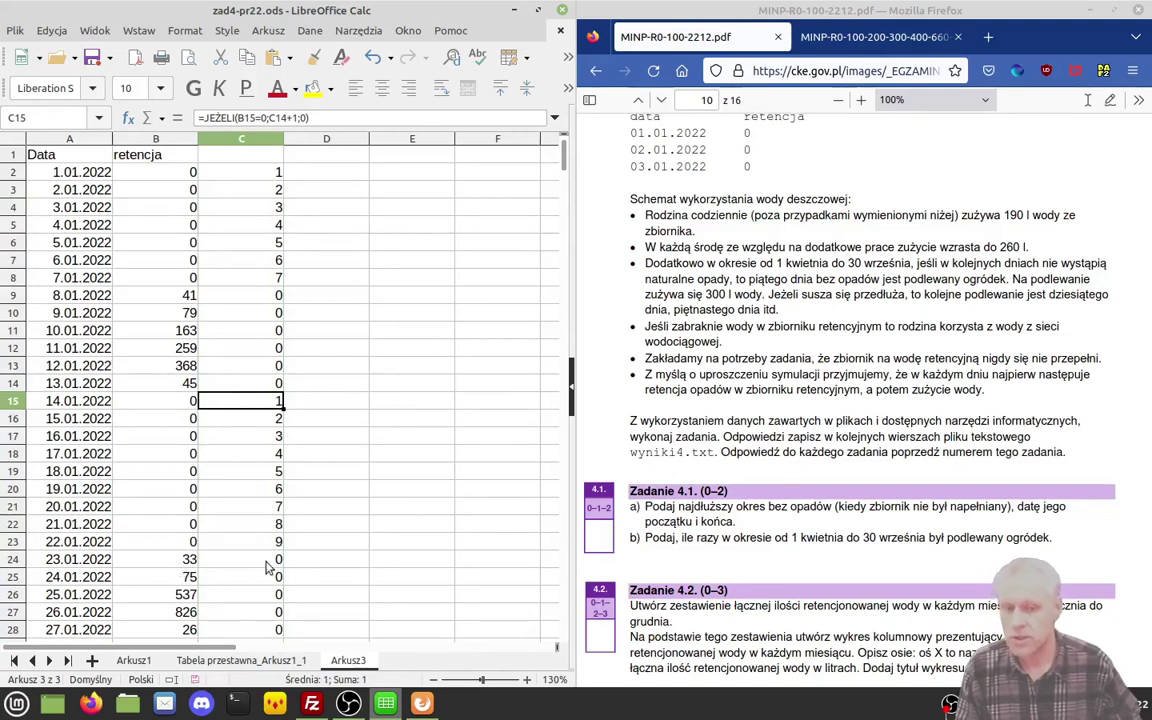
click(245, 541)
click(255, 420)
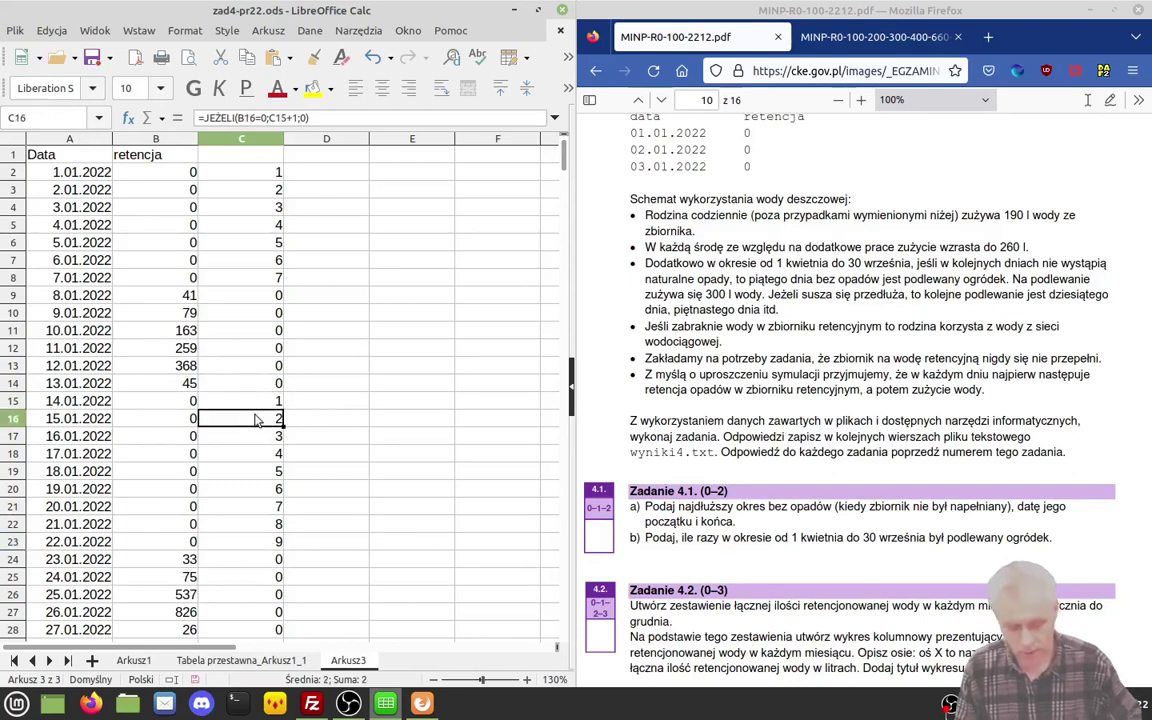
Step: Enter =MAKS(C2:C366) in C367, giving the 21-day longest dry spell, then reselect C2:C366
key(ctrl+Down)
key(Down)
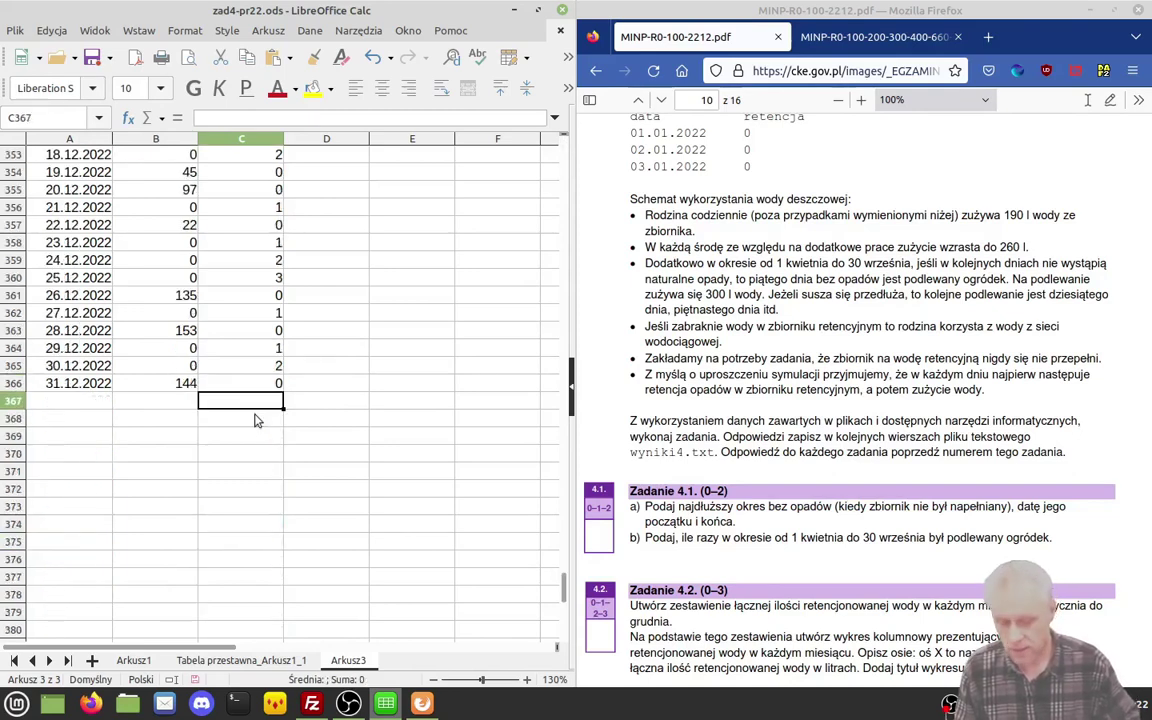
text(=maks)
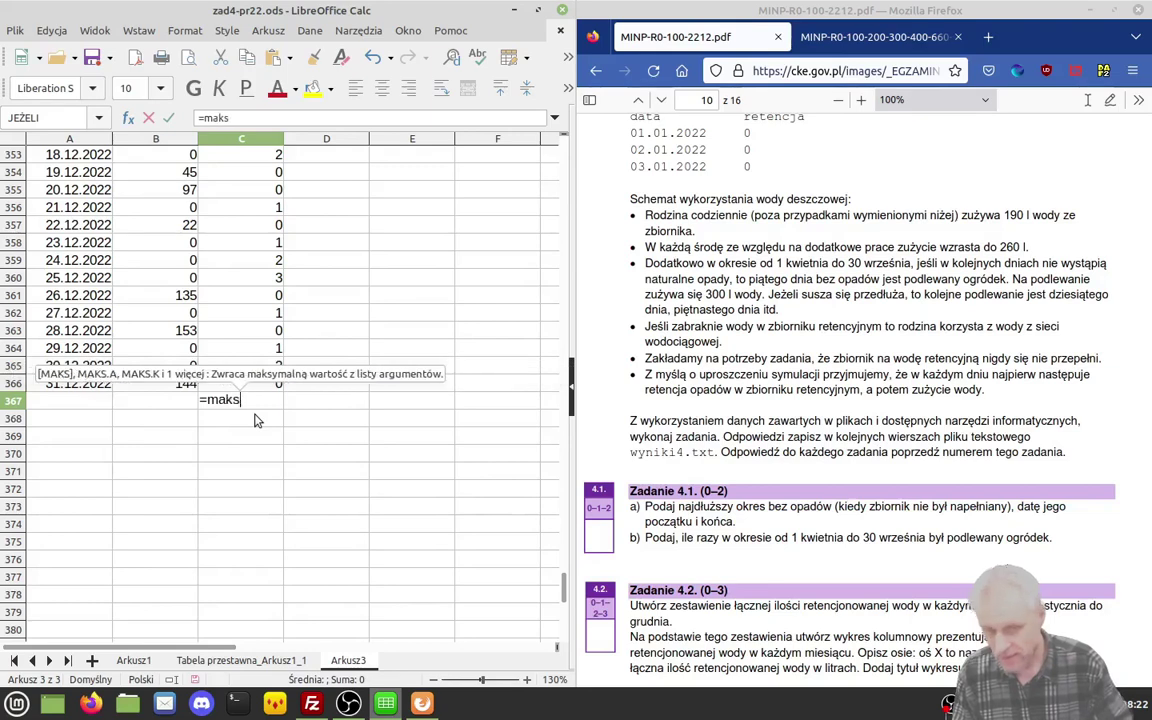
text(()
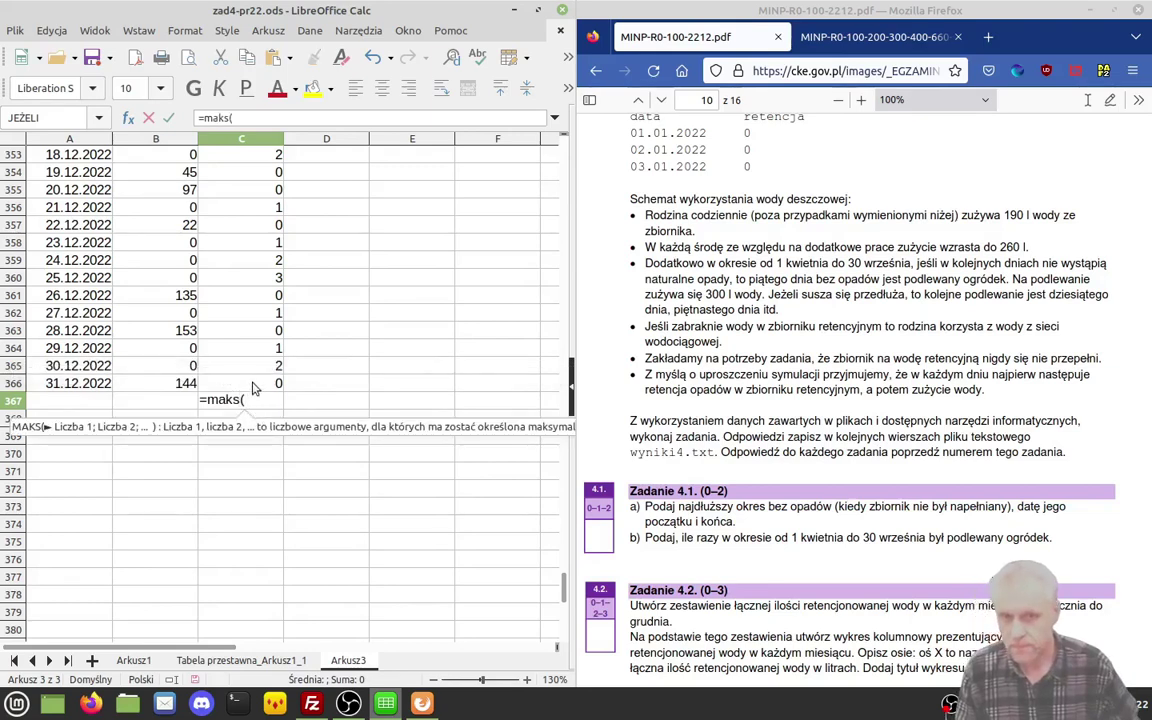
click(253, 388)
key(ctrl+shift+Up)
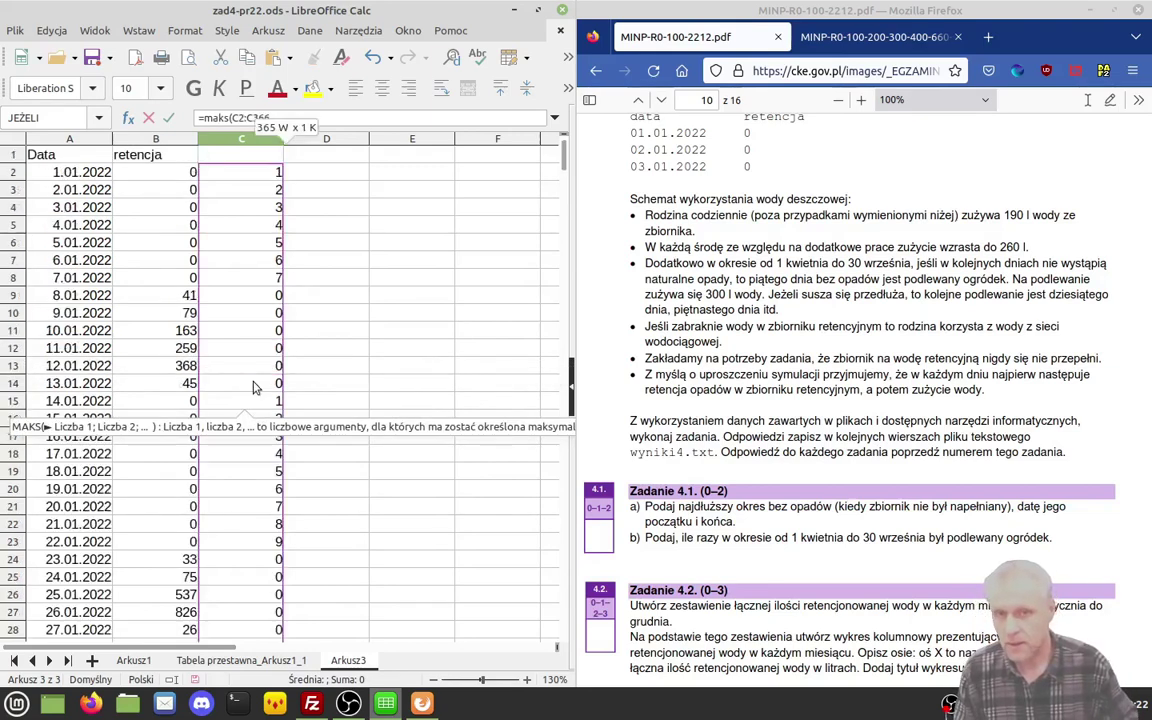
key(Return)
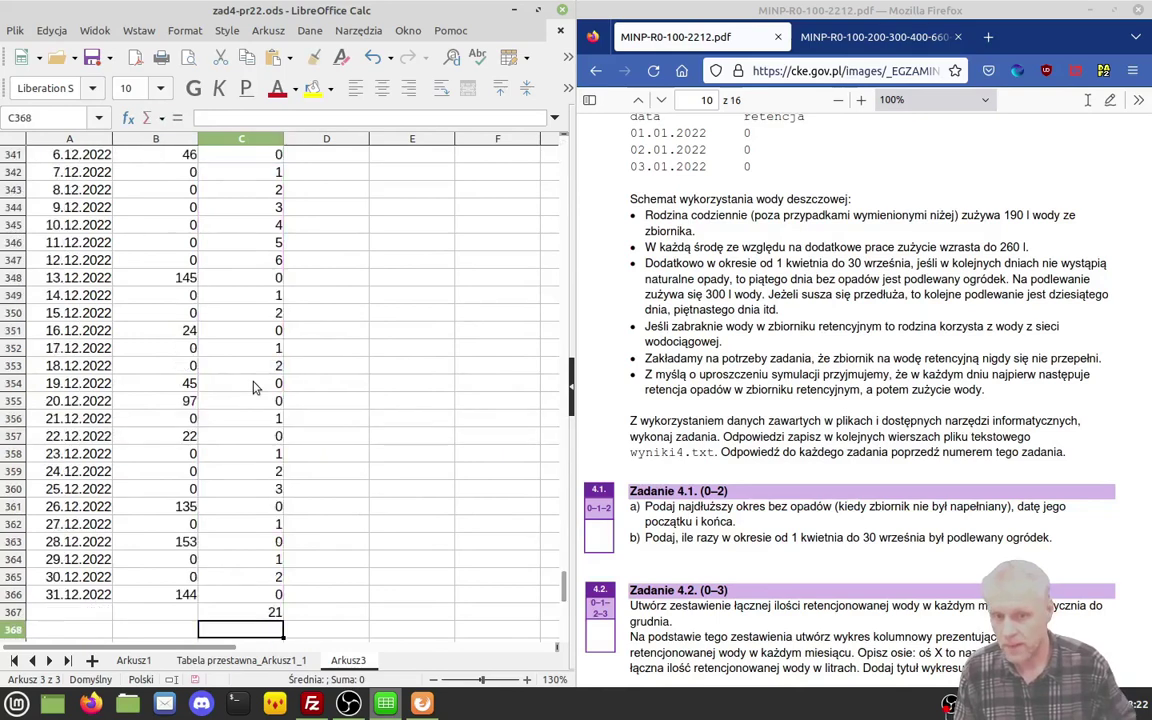
key(Up)
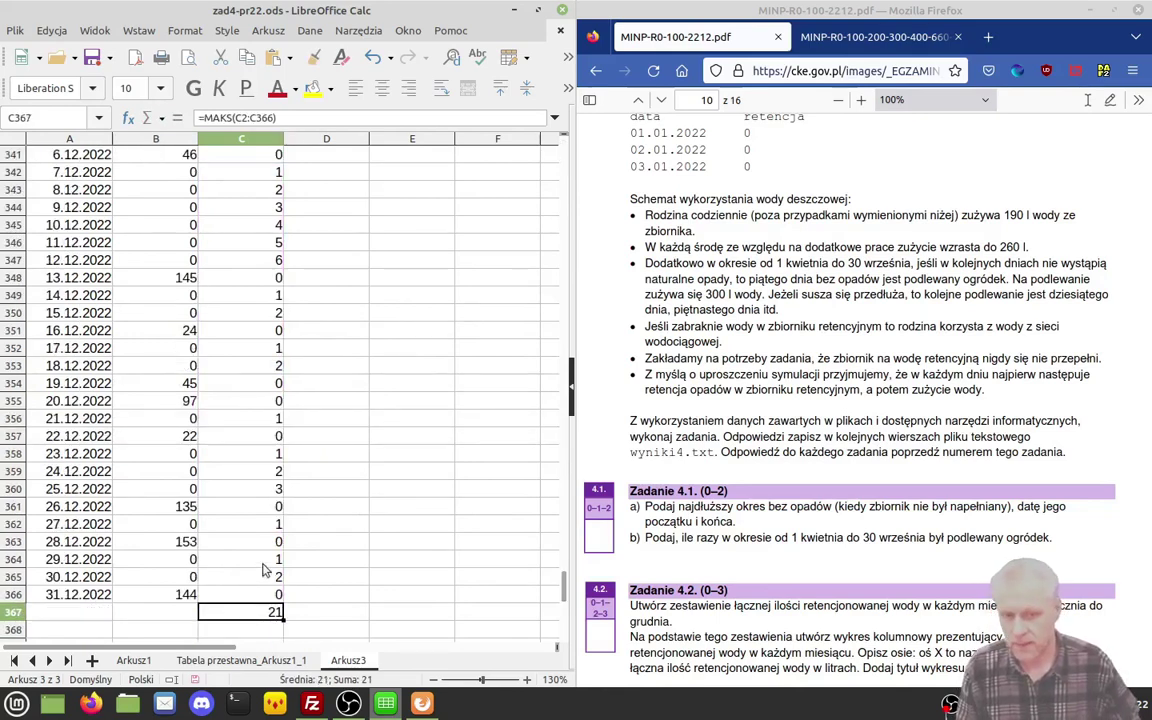
key(Up)
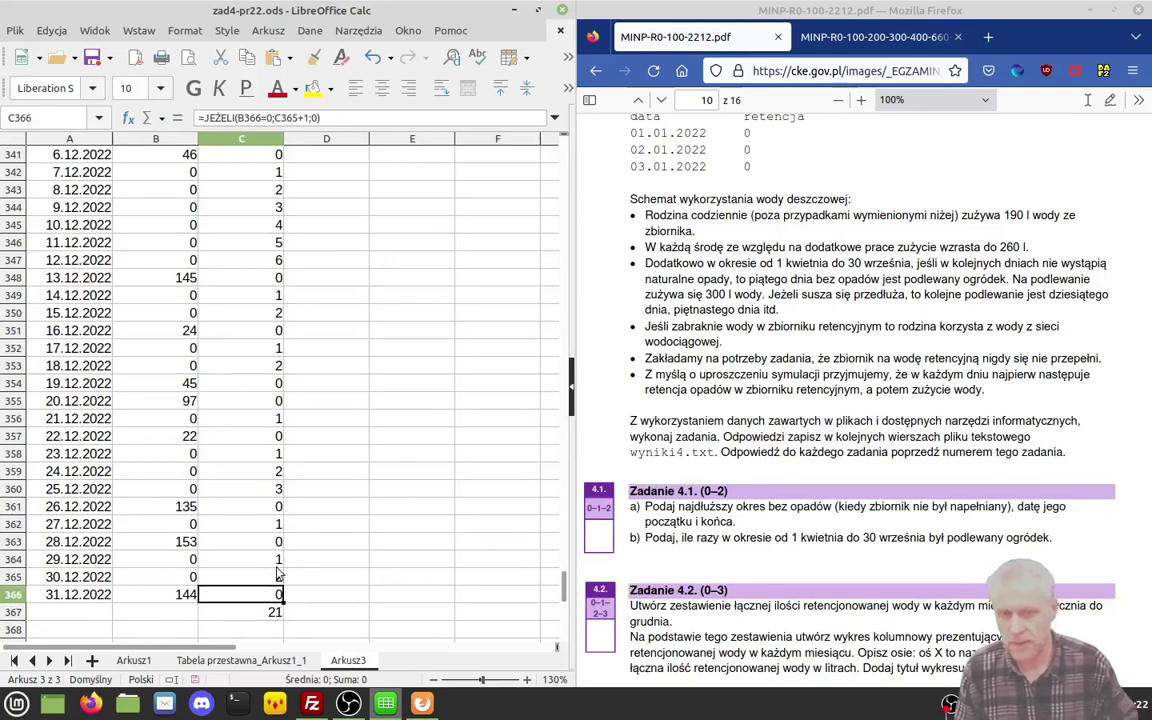
key(ctrl+shift+Up)
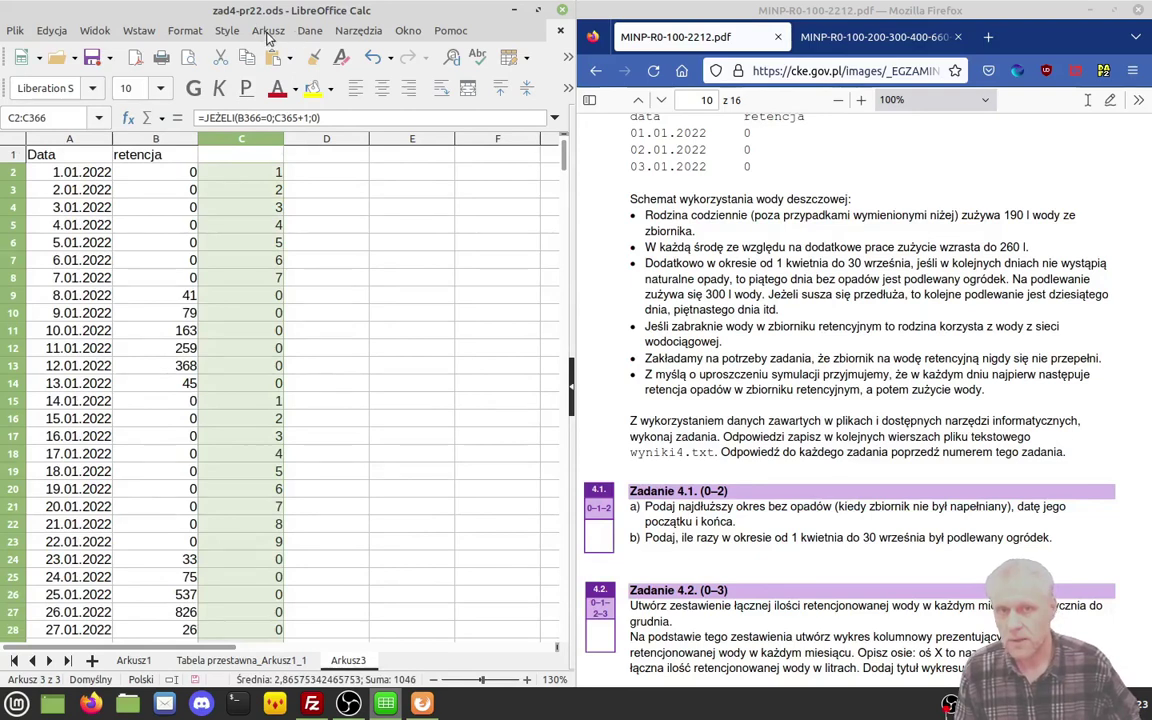
Step: Add a conditional format to C2:C366 highlighting cells equal to 21 in Accent 1 style
click(188, 34)
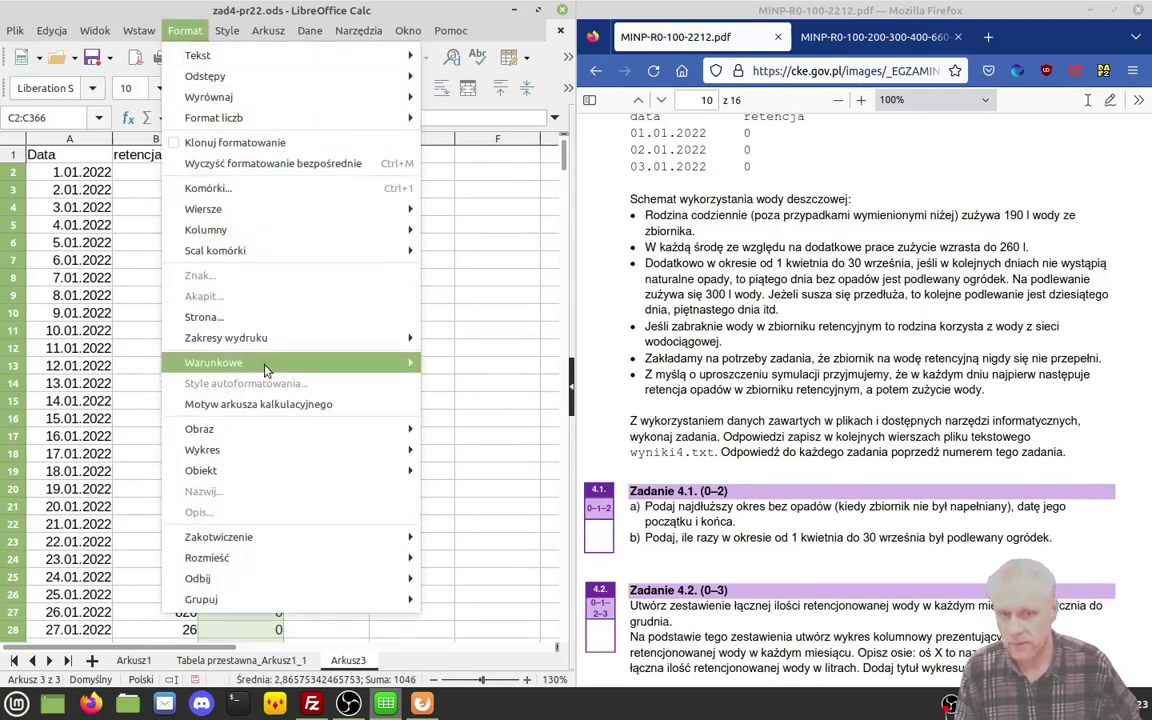
mouse_move(240, 362)
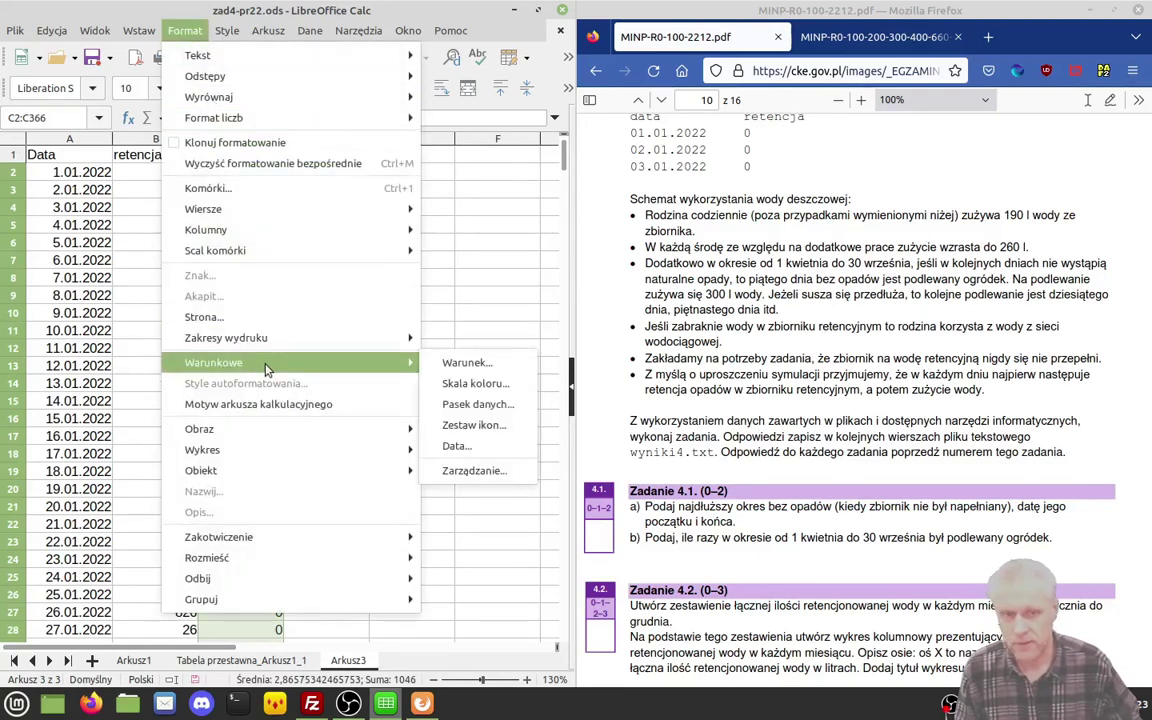
click(469, 371)
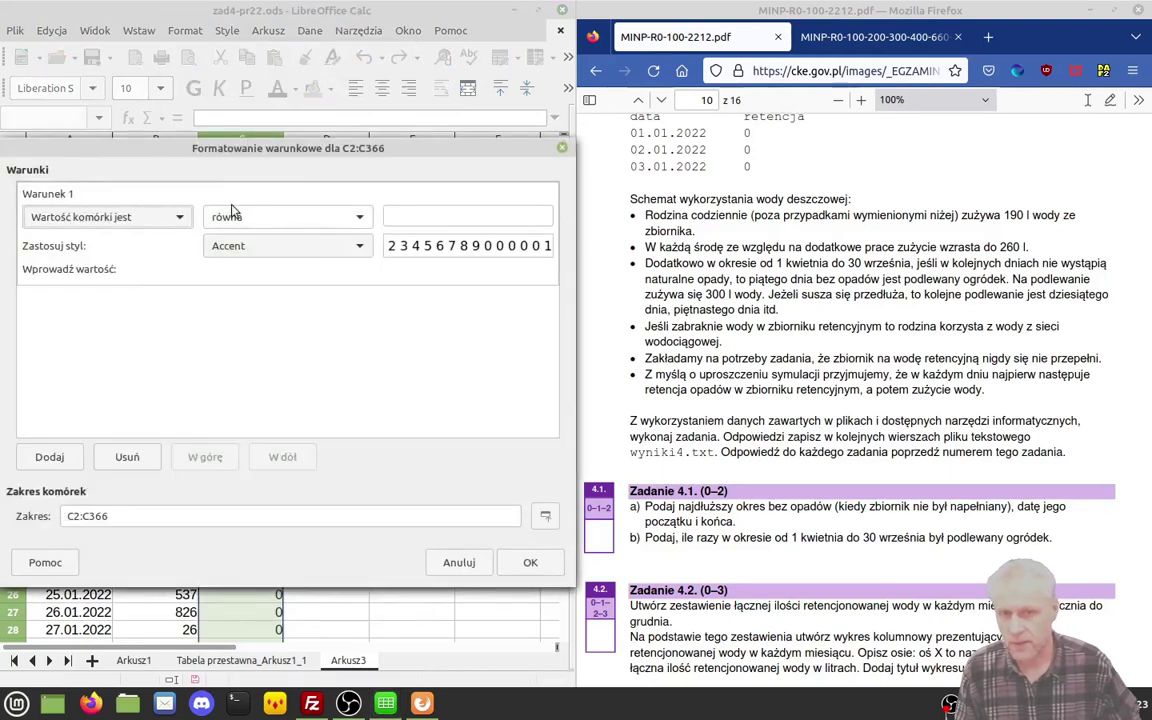
text(21)
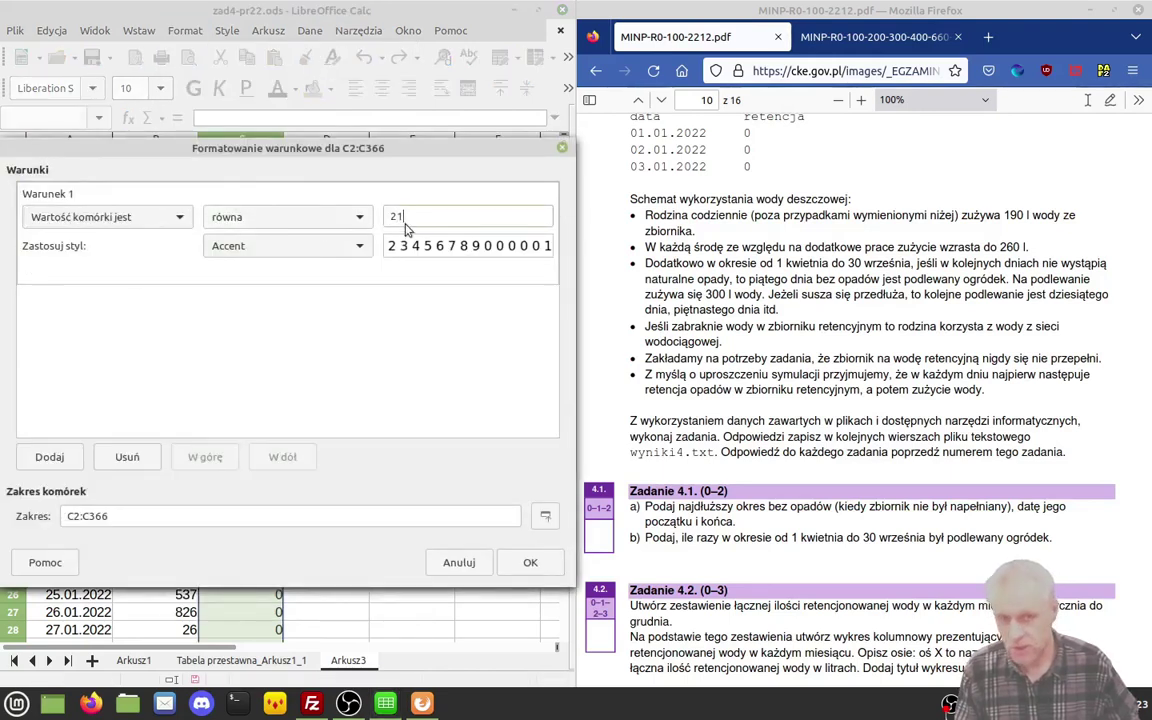
click(360, 246)
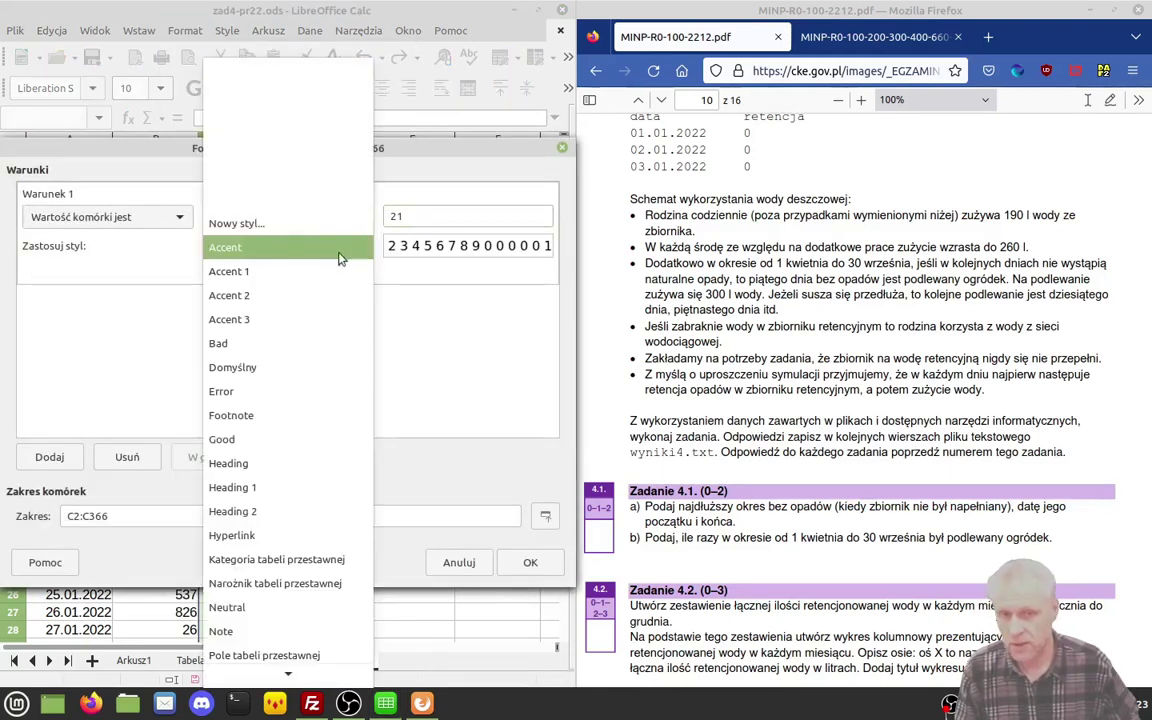
click(306, 271)
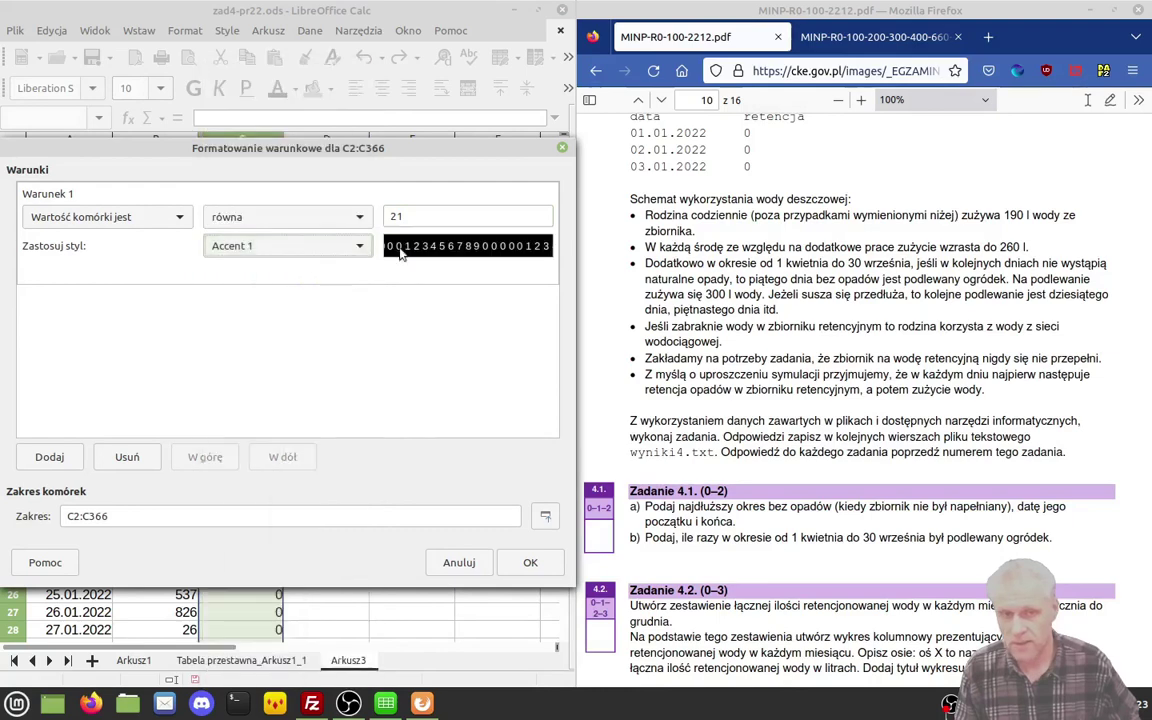
click(530, 562)
Step: Type the header 'dni b op' in C1
click(255, 160)
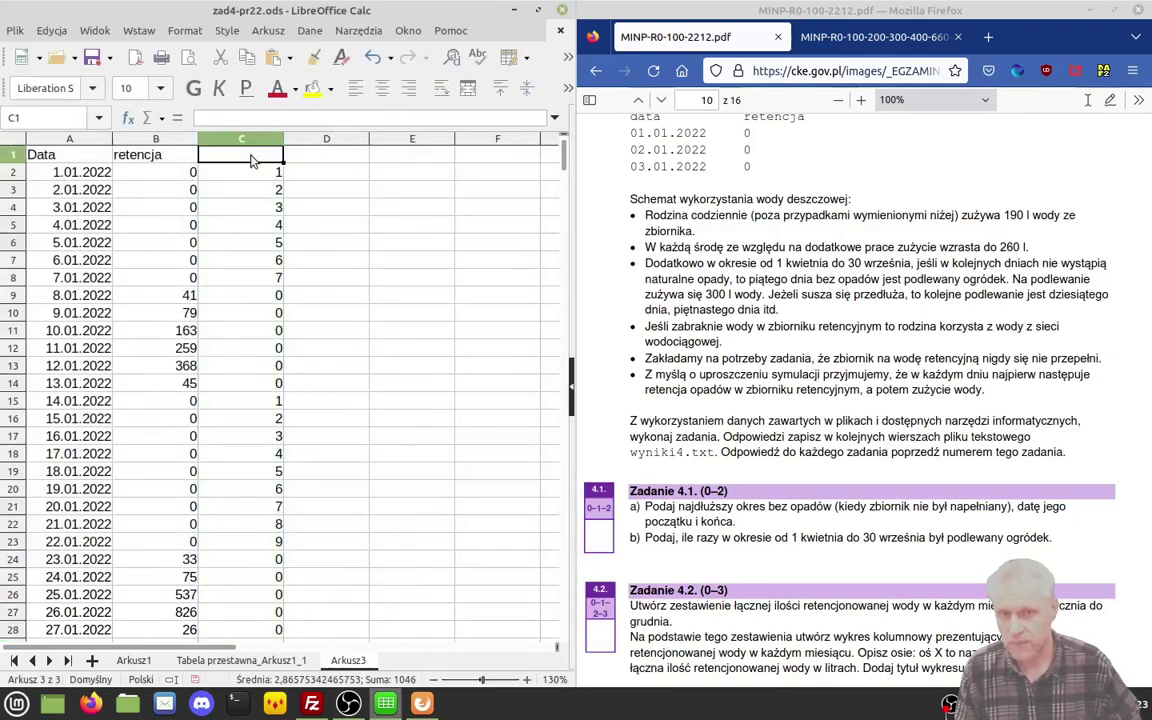
text(dni b op)
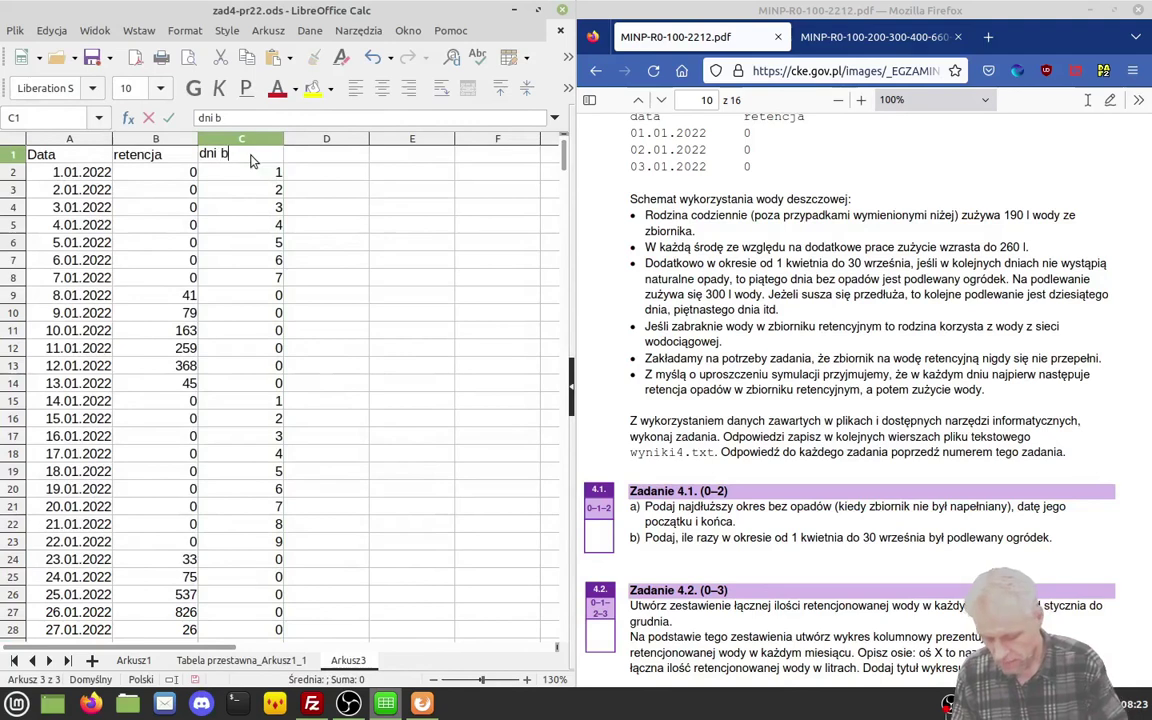
key(Return)
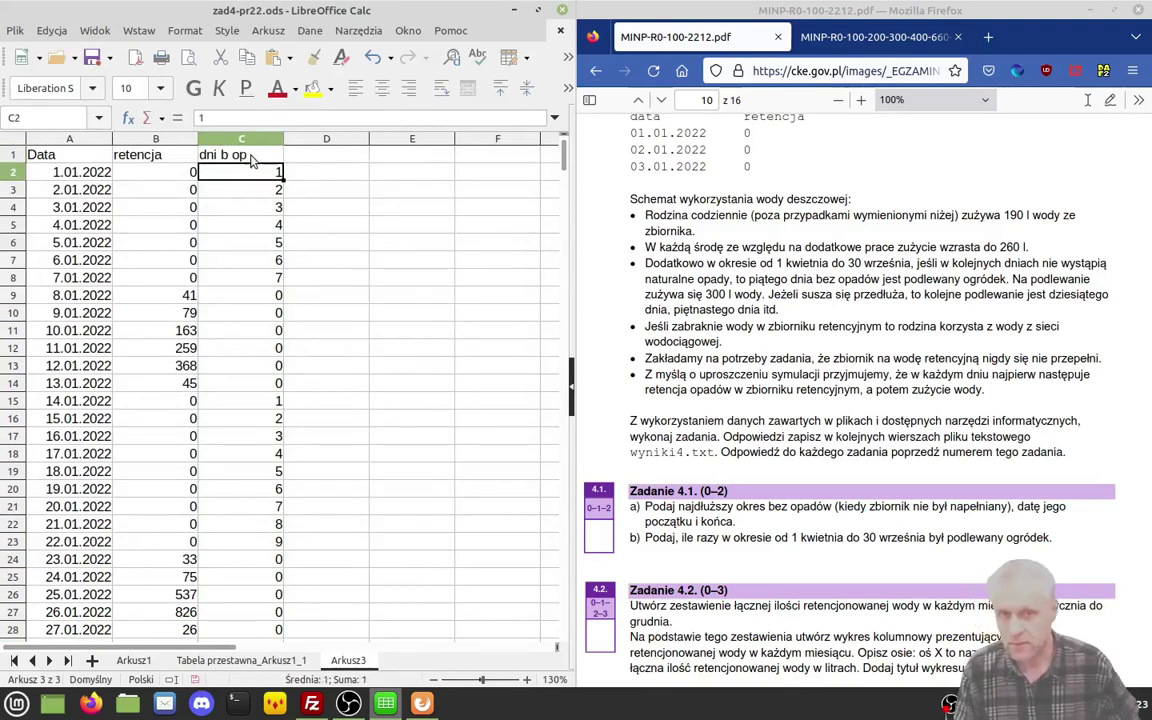
Step: Scroll down to the highlighted 21-day dry spell, then switch to the task PDF
scroll(240, 220, down, 6)
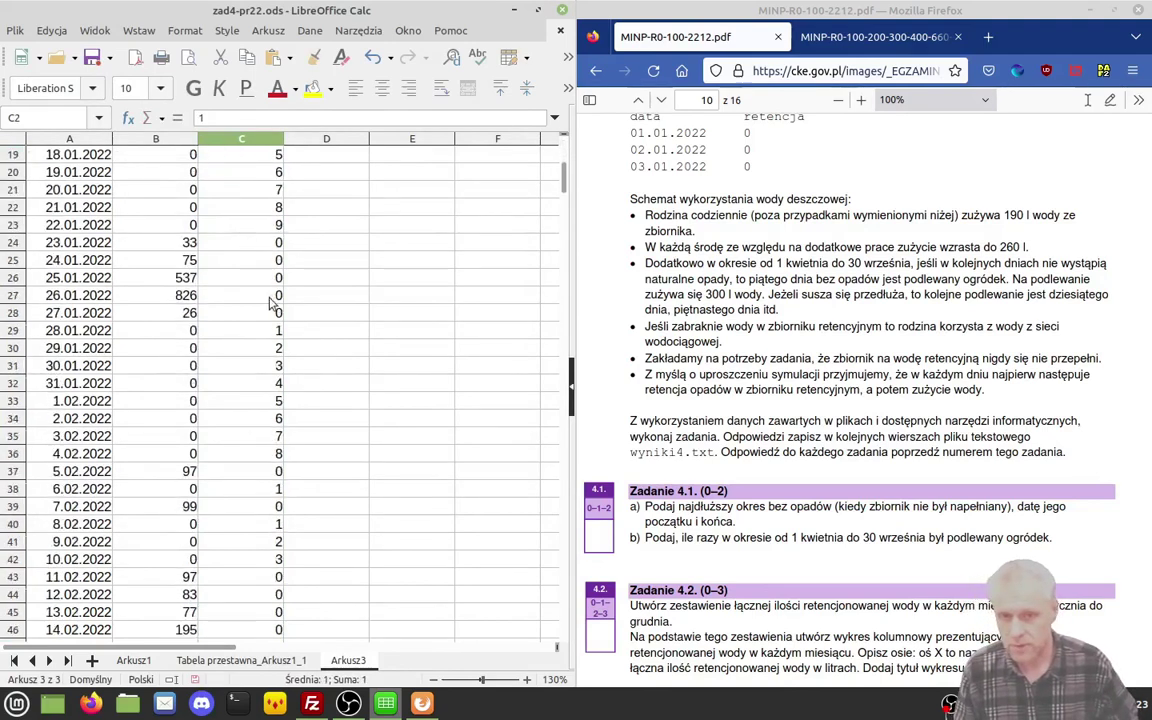
scroll(250, 300, down, 4)
scroll(253, 315, down, 3)
scroll(270, 330, down, 6)
scroll(285, 347, down, 3)
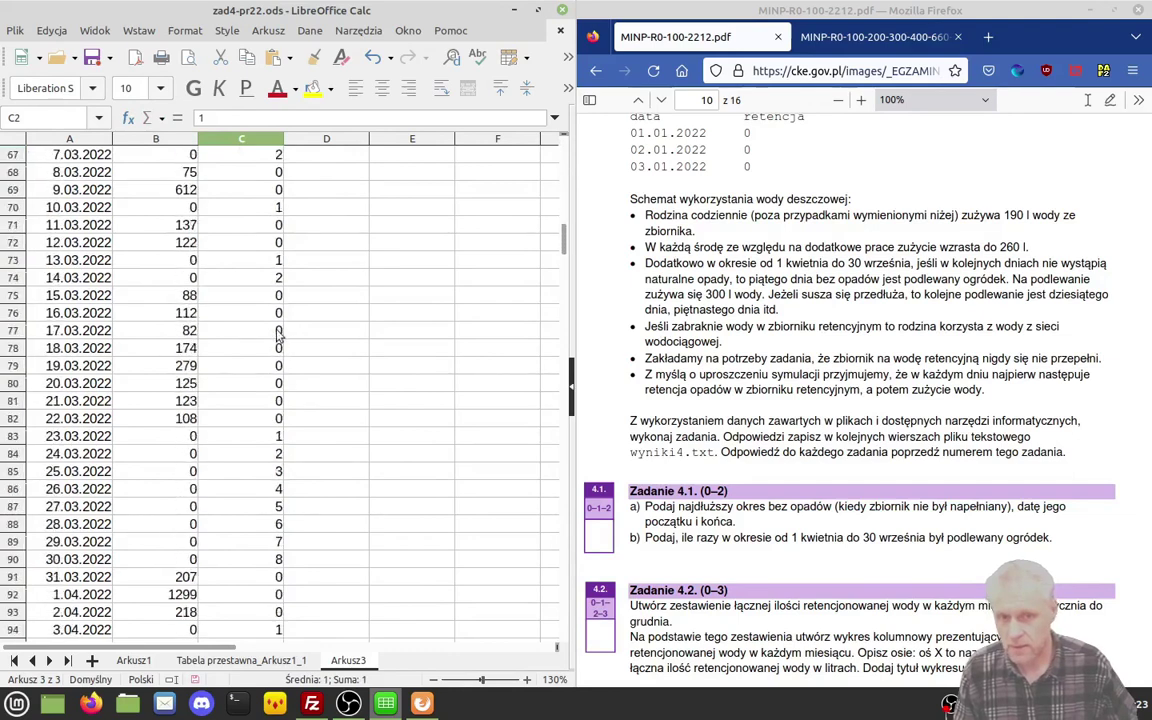
scroll(280, 340, down, 4)
scroll(275, 336, down, 5)
scroll(270, 333, down, 5)
scroll(265, 333, down, 5)
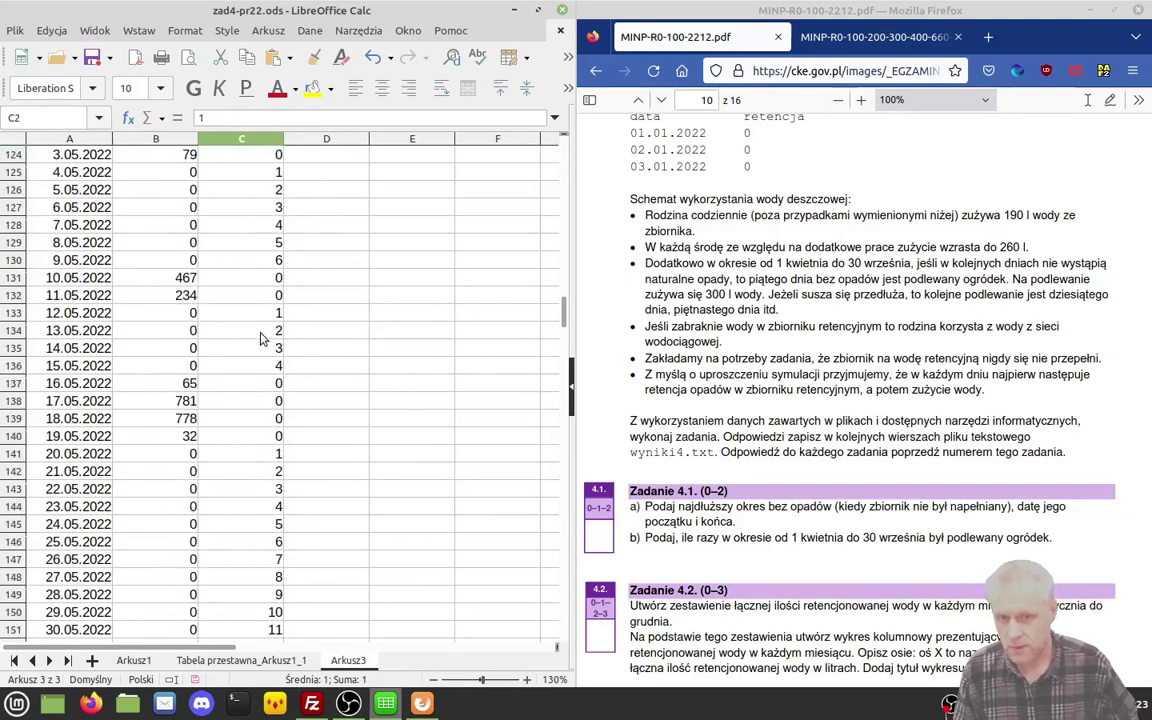
scroll(260, 335, down, 3)
scroll(258, 338, down, 4)
scroll(256, 342, down, 3)
scroll(256, 342, down, 3)
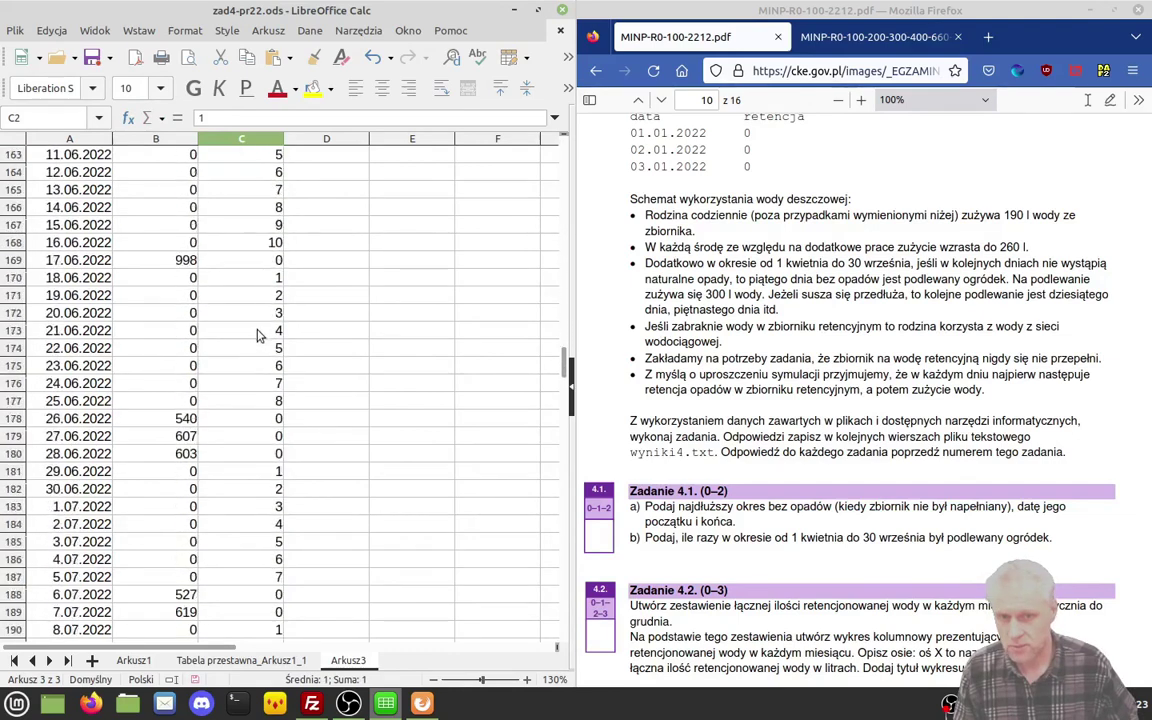
scroll(258, 342, down, 4)
scroll(259, 342, down, 4)
scroll(260, 342, down, 4)
scroll(260, 342, down, 3)
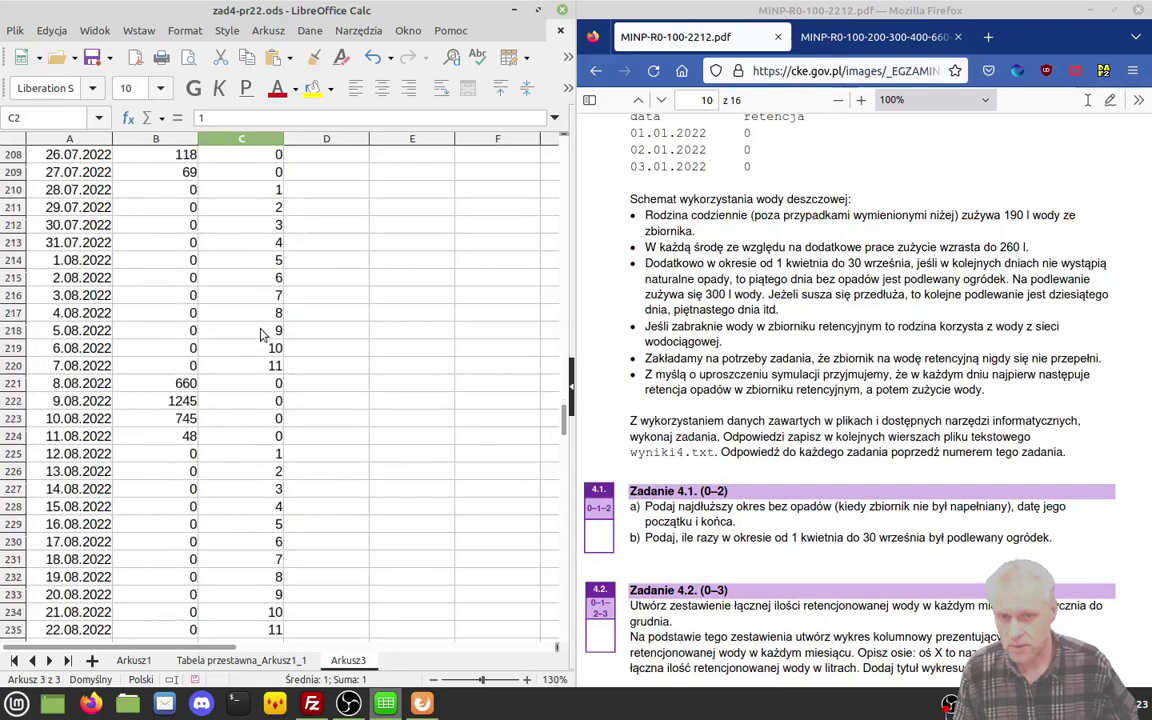
scroll(258, 340, down, 6)
scroll(256, 340, down, 1)
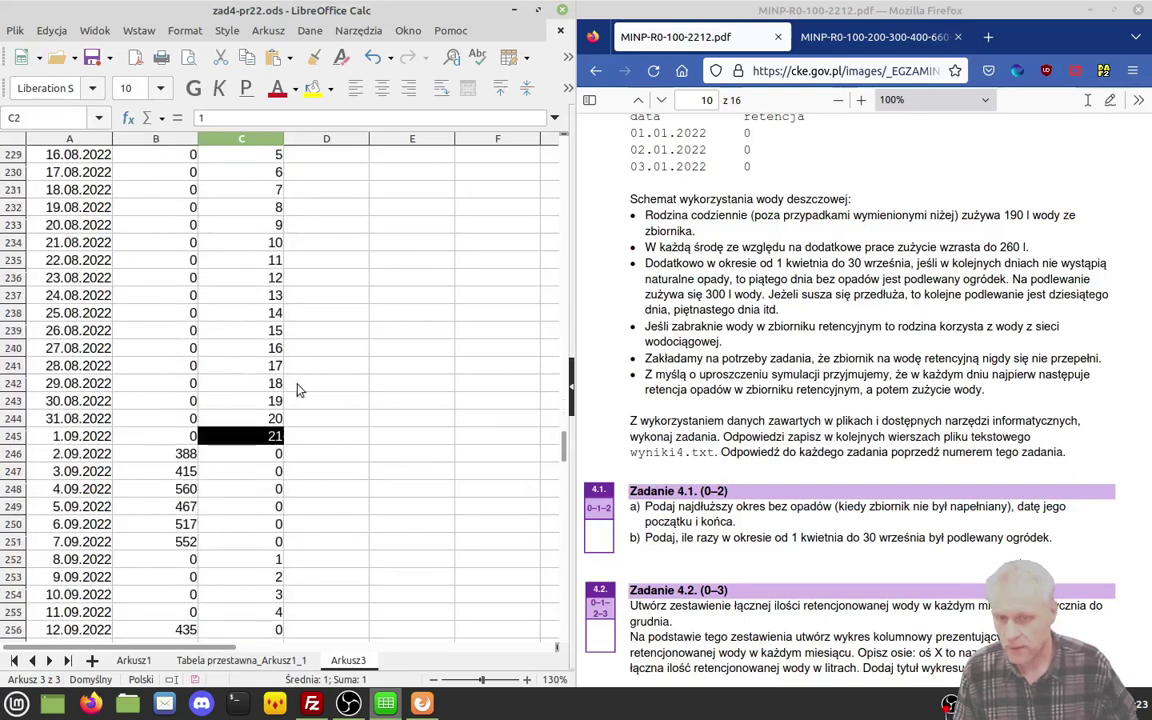
scroll(293, 390, up, 1)
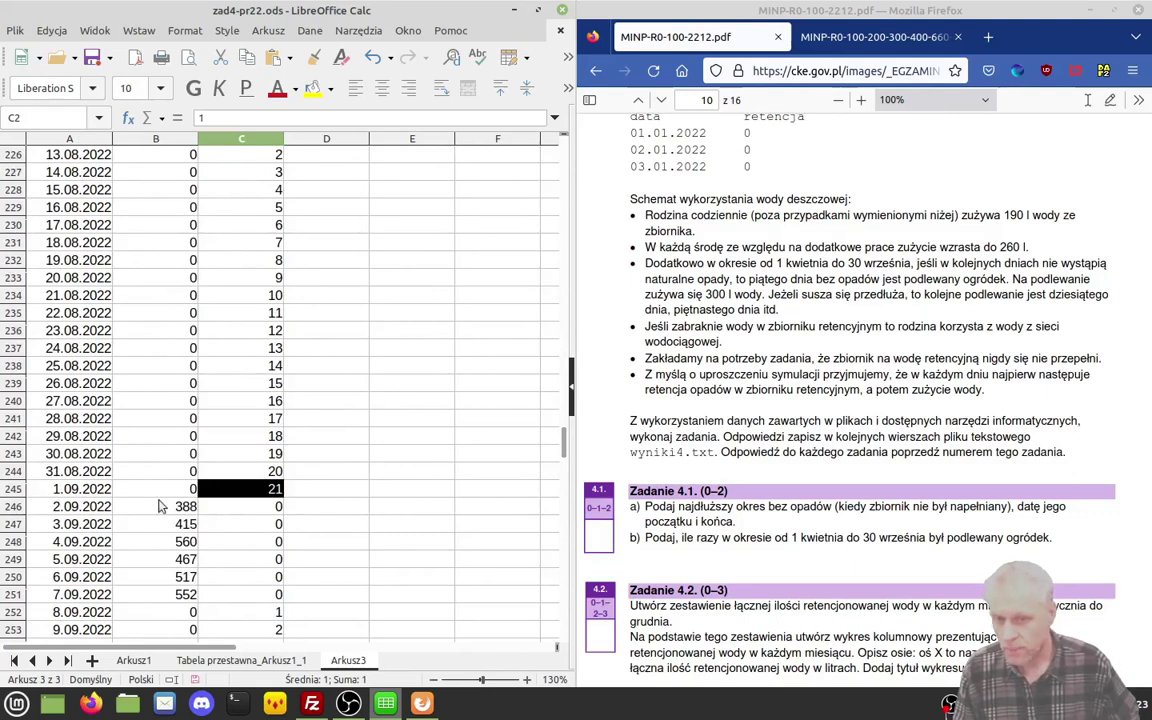
scroll(285, 420, up, 1)
scroll(284, 399, up, 2)
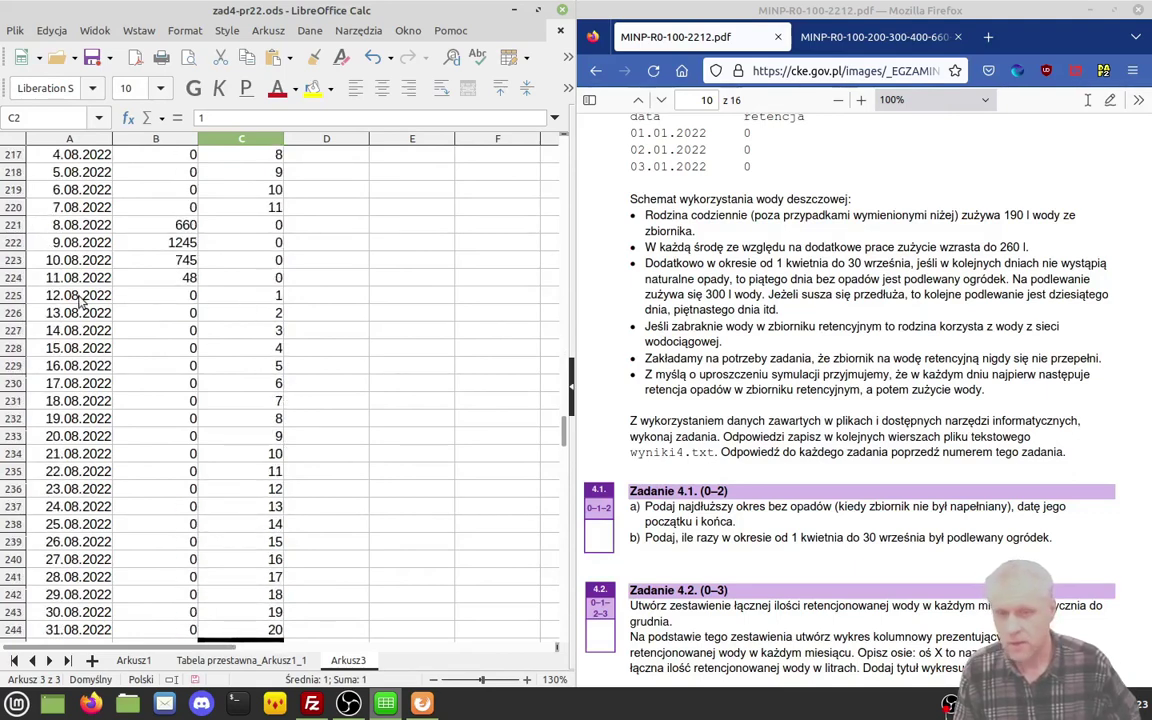
click(870, 37)
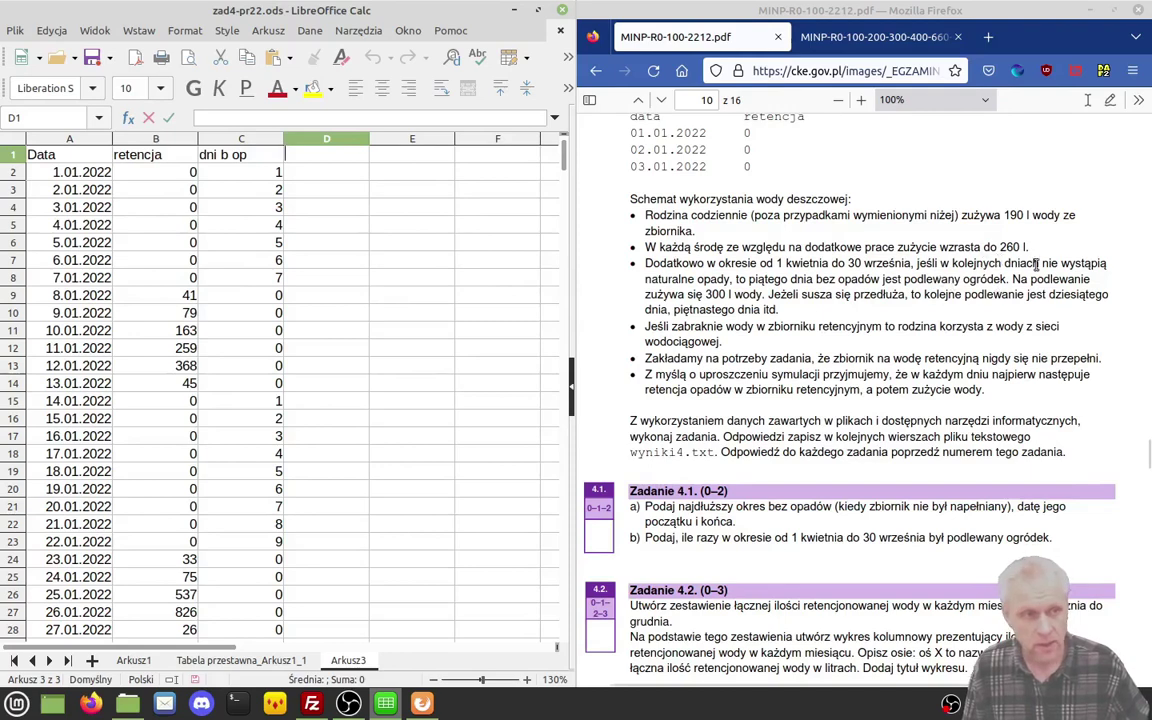
Step: Mark the every-fifth-day watering rule in the task text and head column D 'podl'
double_click(757, 279)
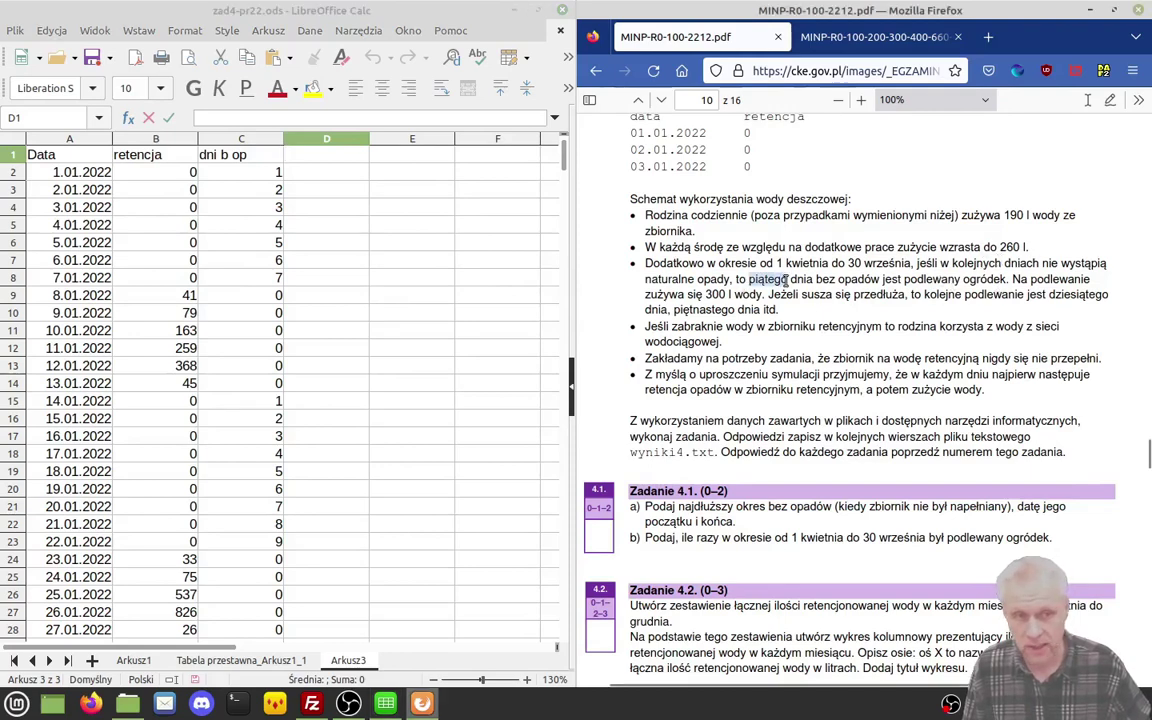
double_click(1052, 294)
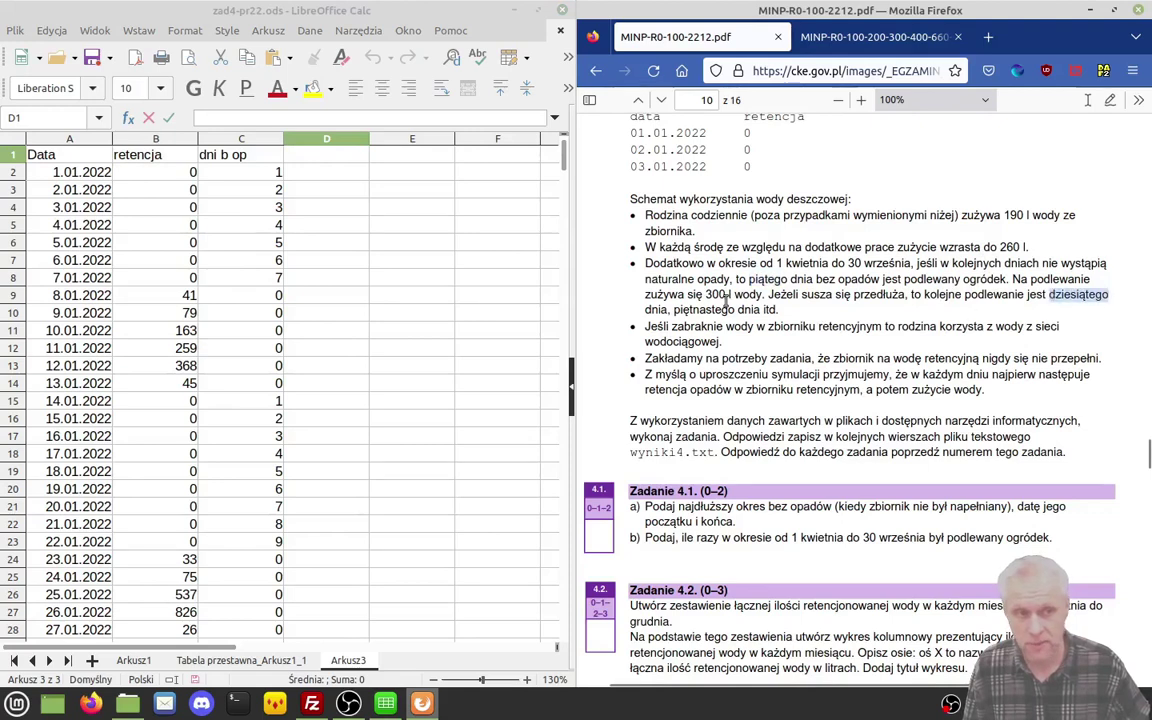
drag(675, 310, 722, 310)
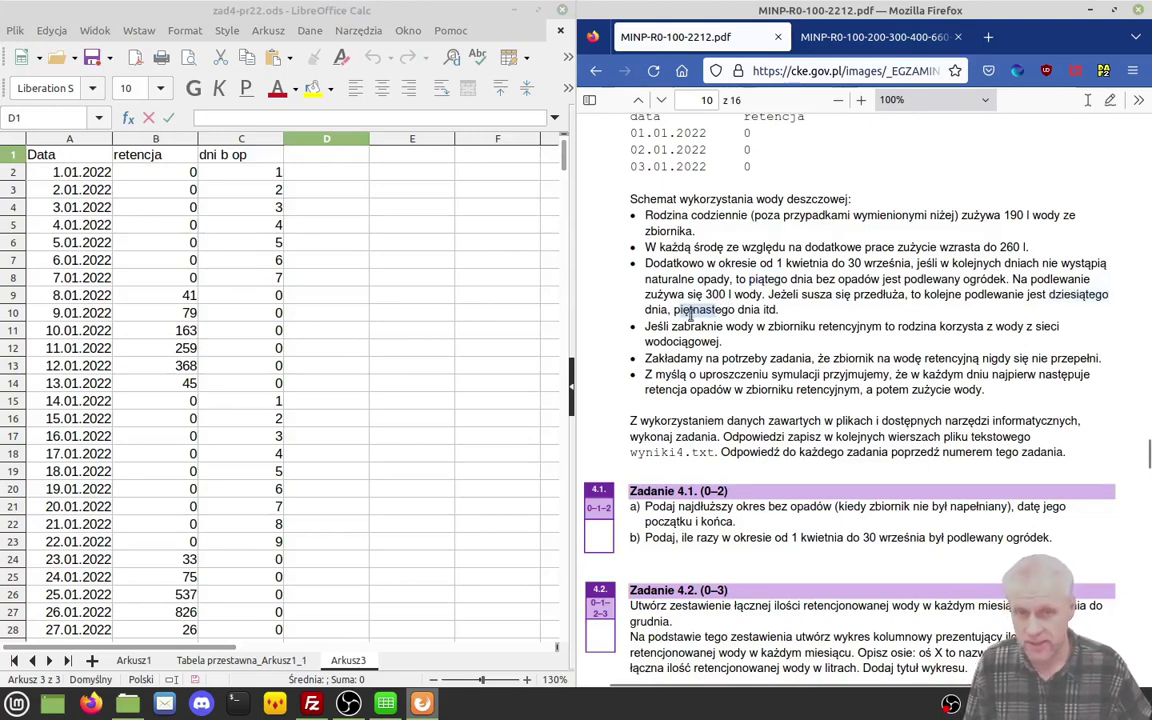
click(319, 155)
text(podl)
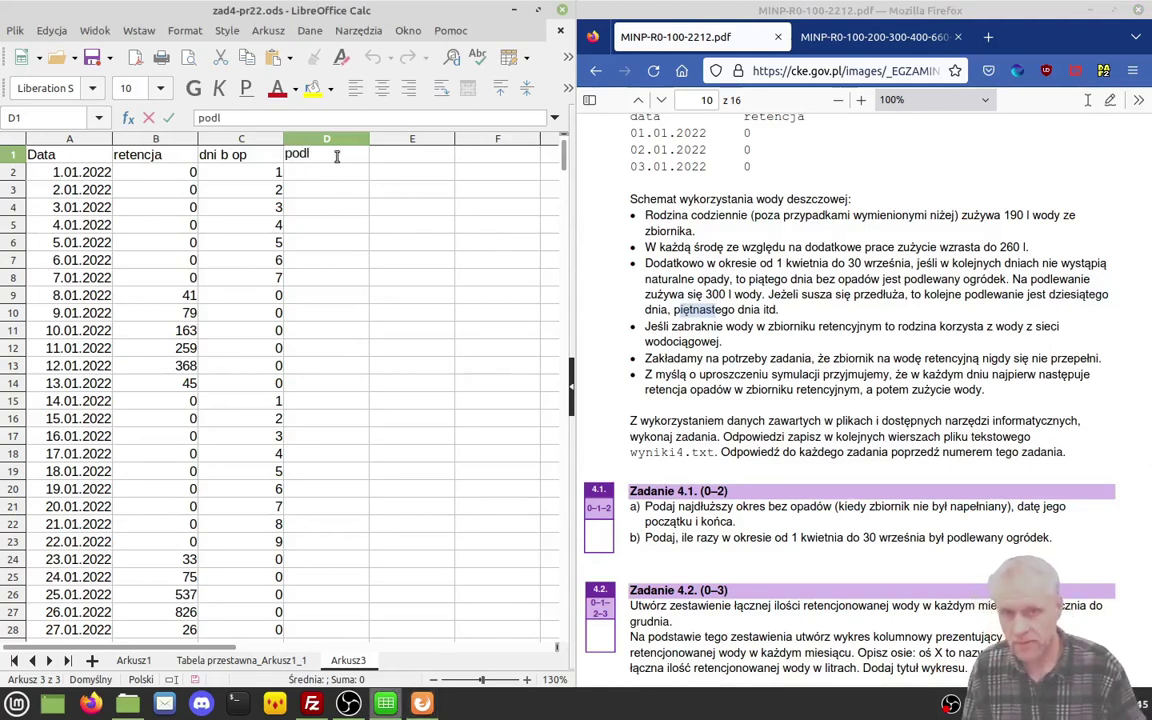
key(Return)
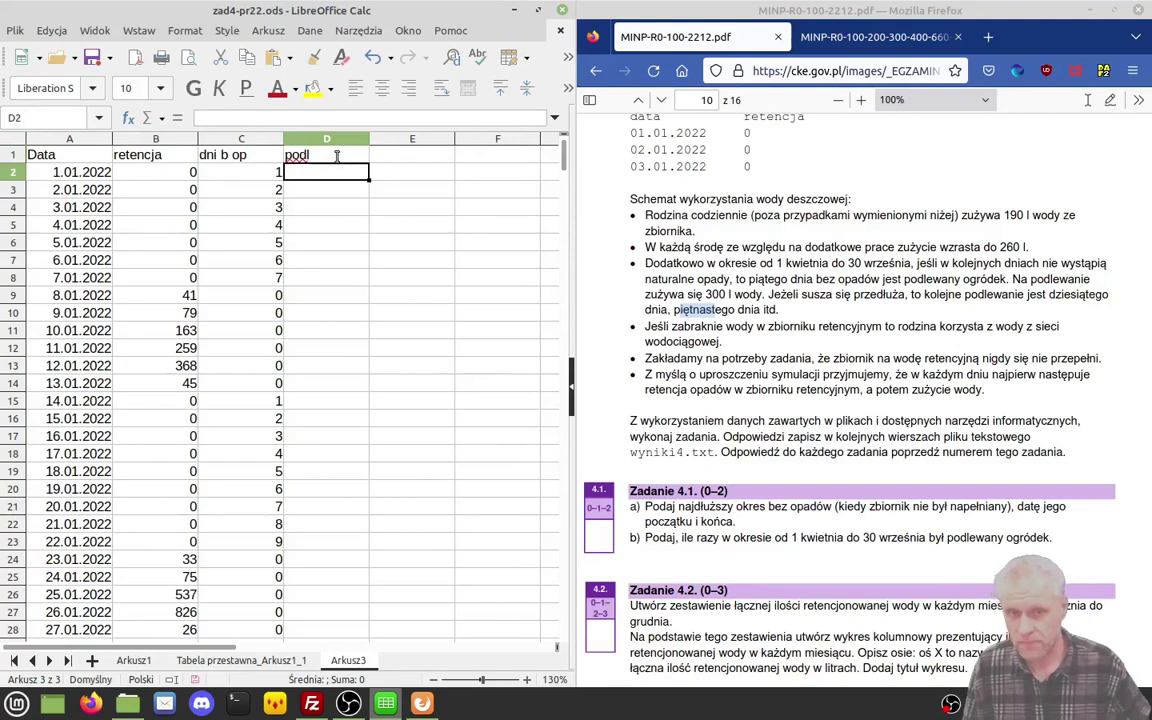
Step: Enter =JEŻELI(MOD(C2;5)=0;1;0) in D2 to flag dry-day counts divisible by 5
text(=je)
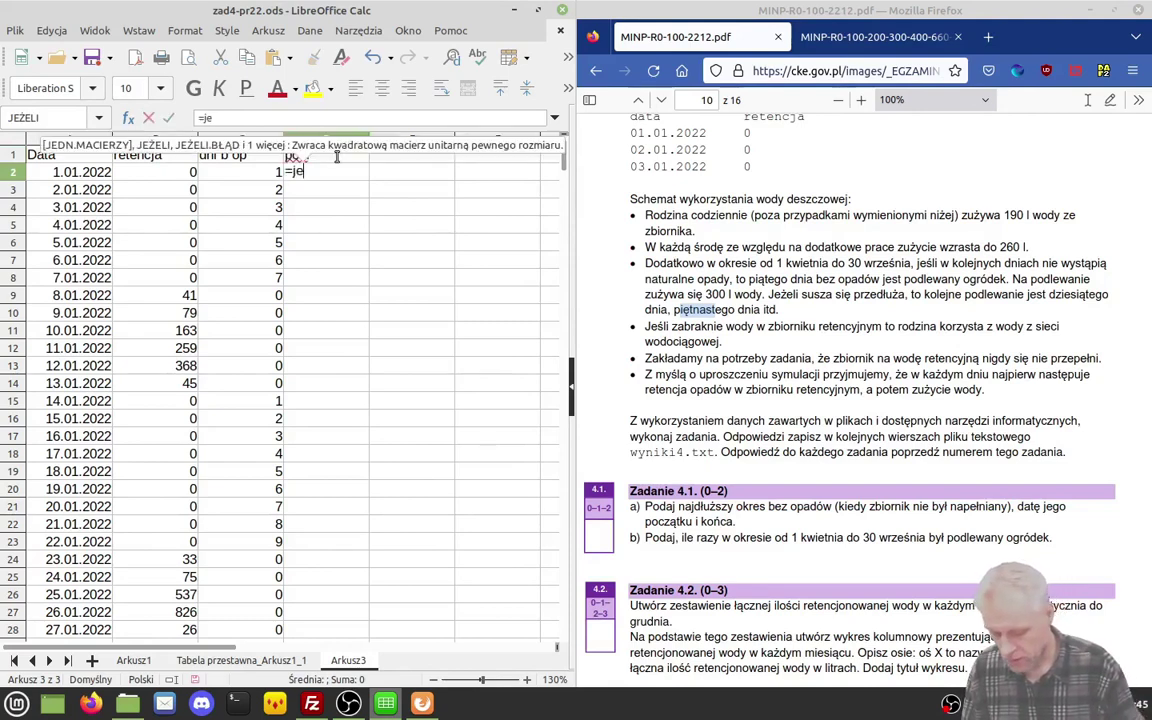
text(żeli()
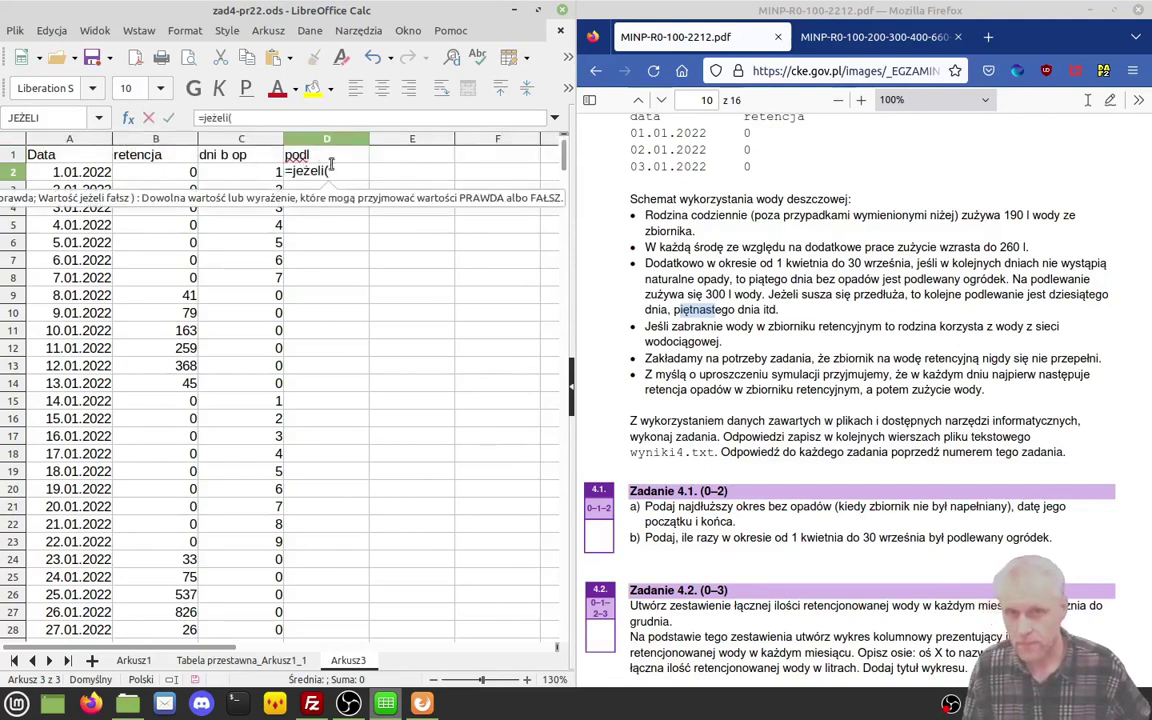
click(268, 177)
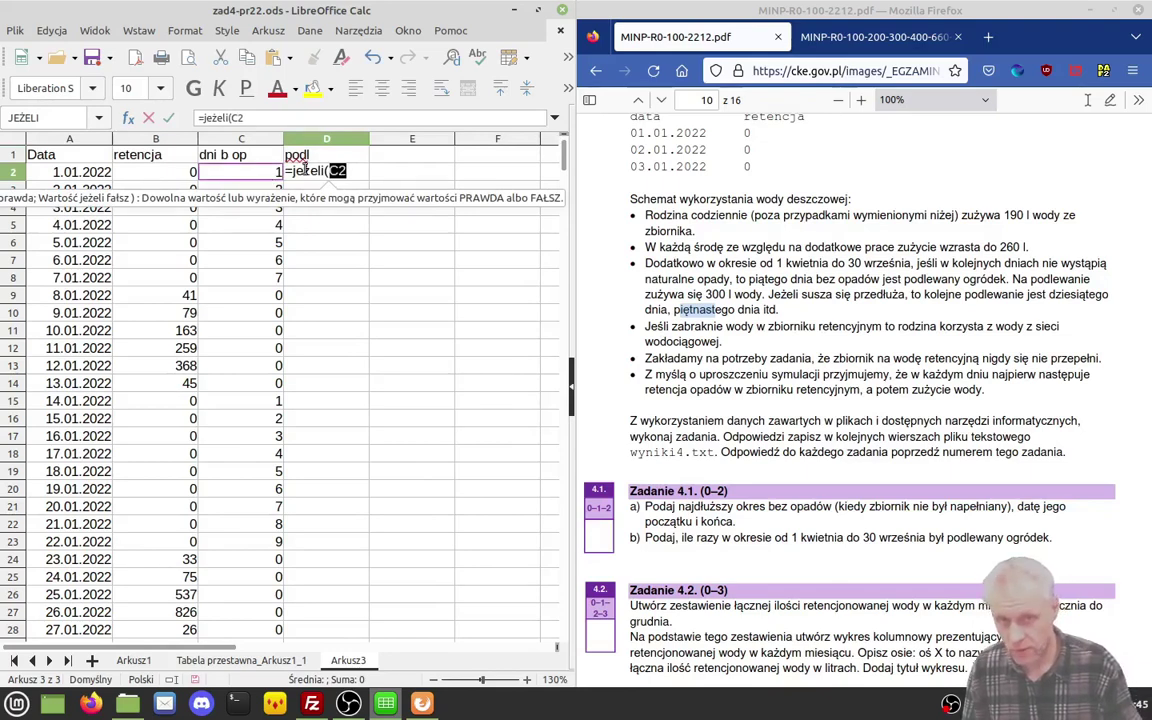
key(BackSpace)
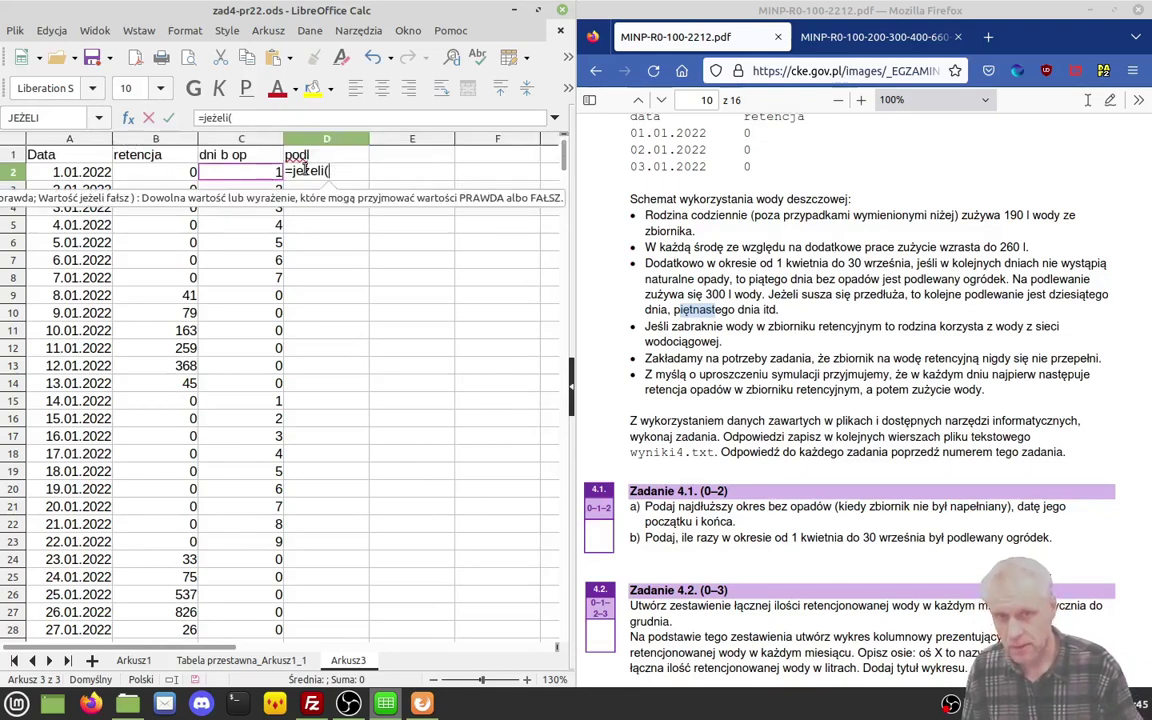
text(mod()
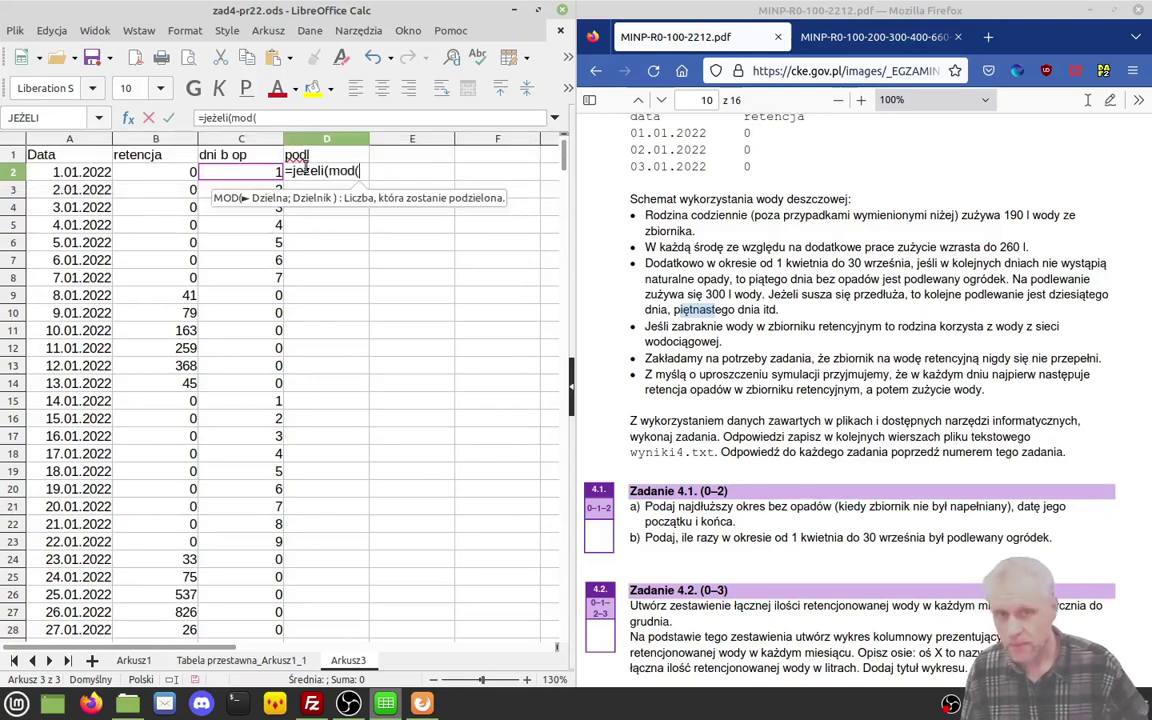
click(236, 170)
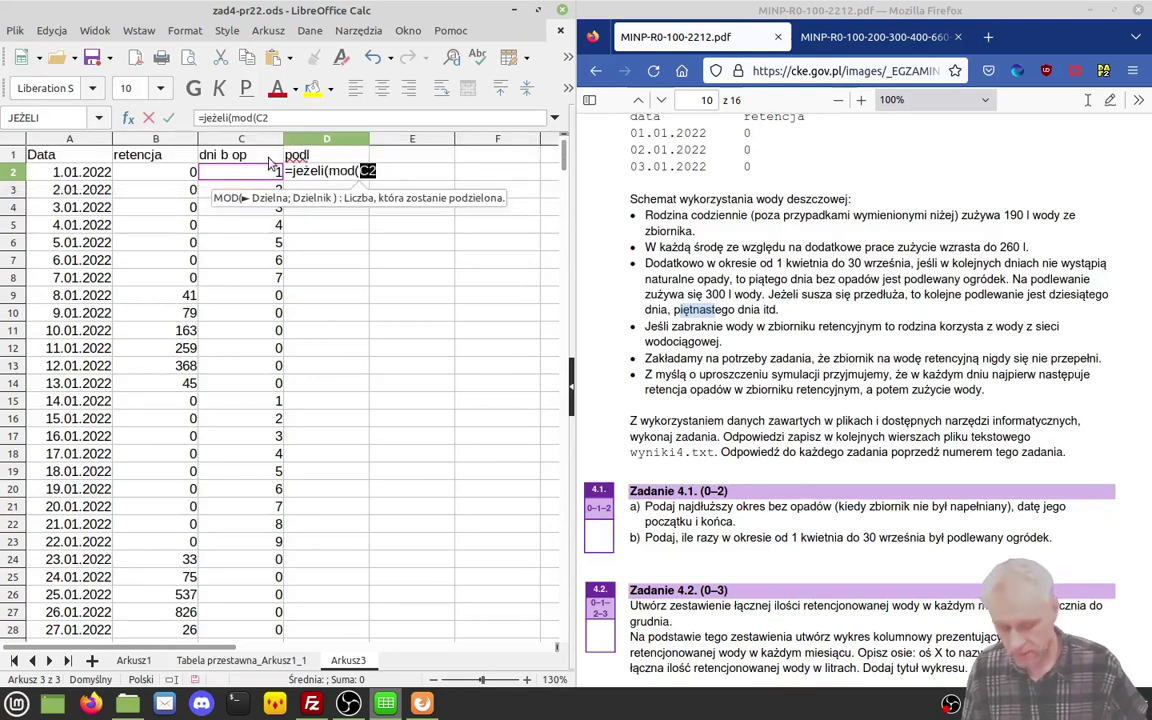
text(;5) )
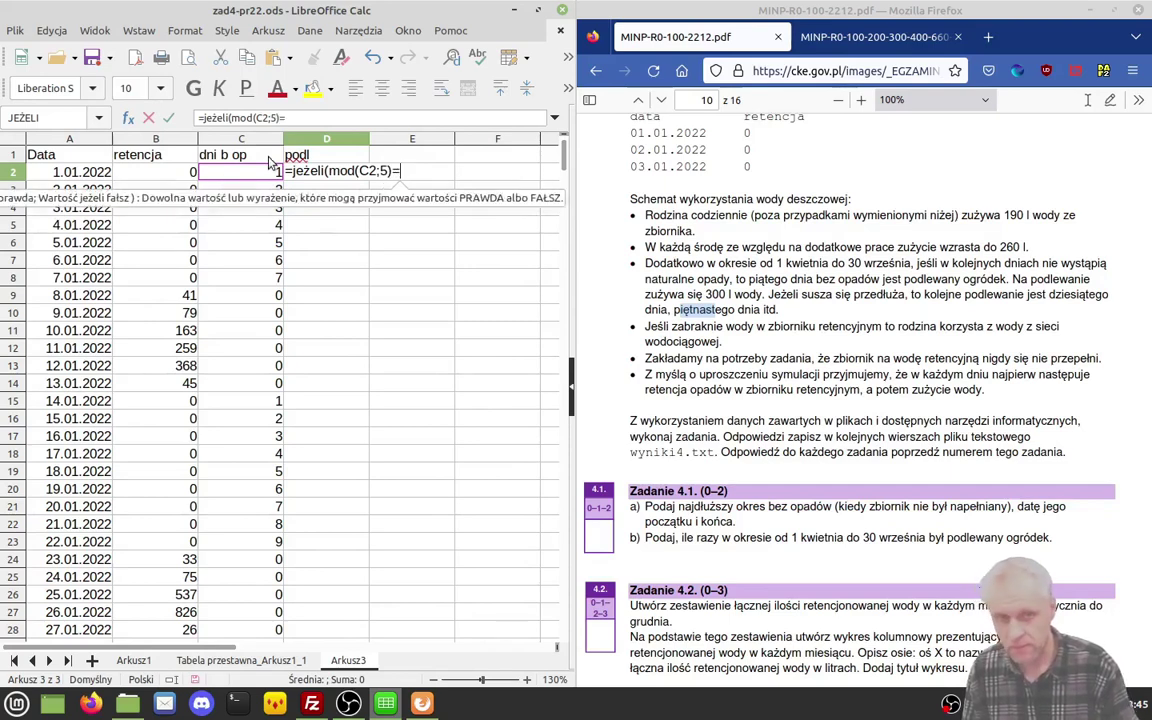
text(0)
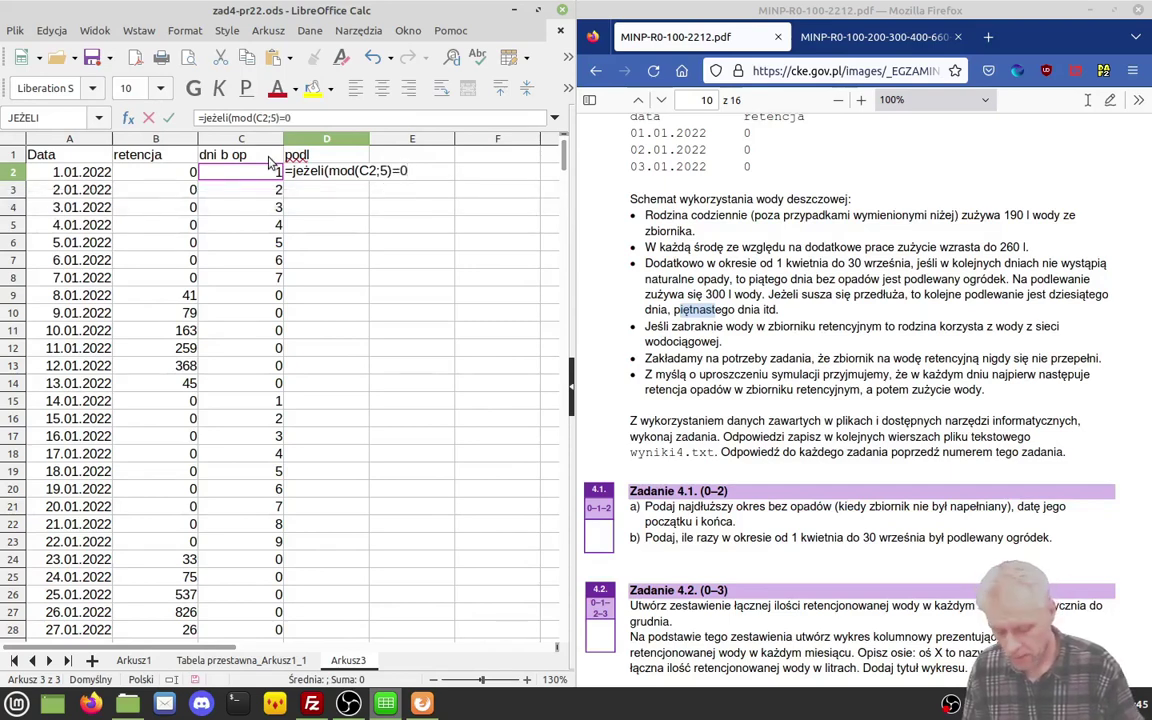
text(;1;)
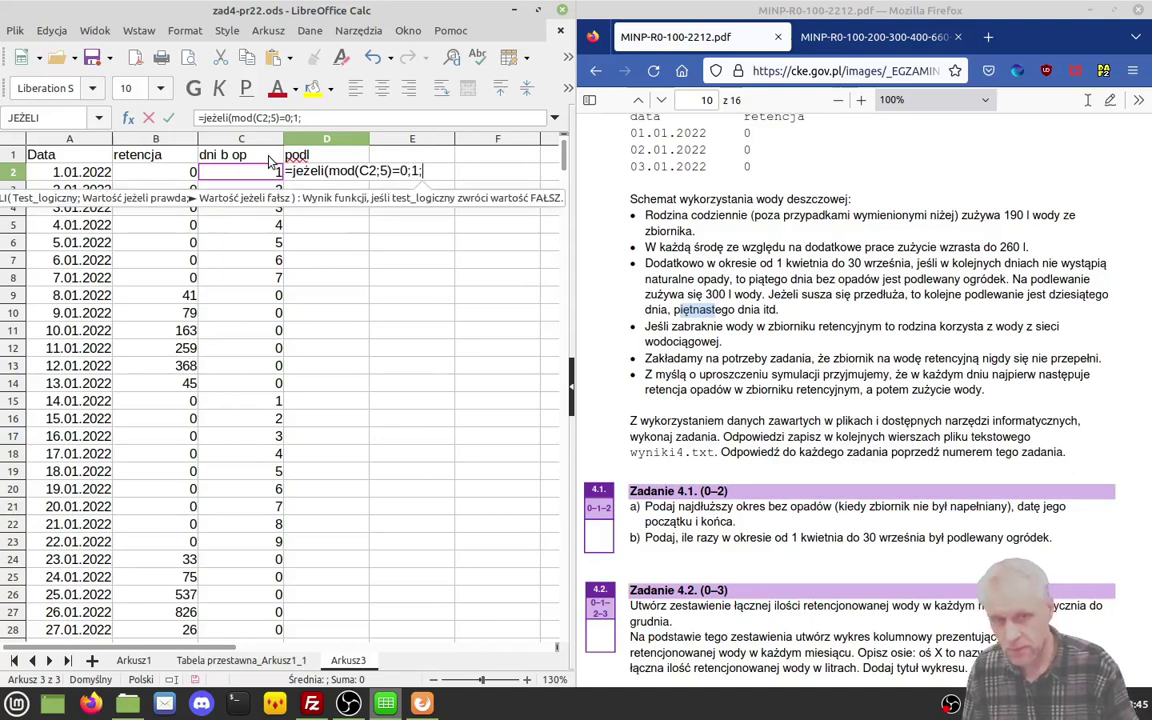
text(0)
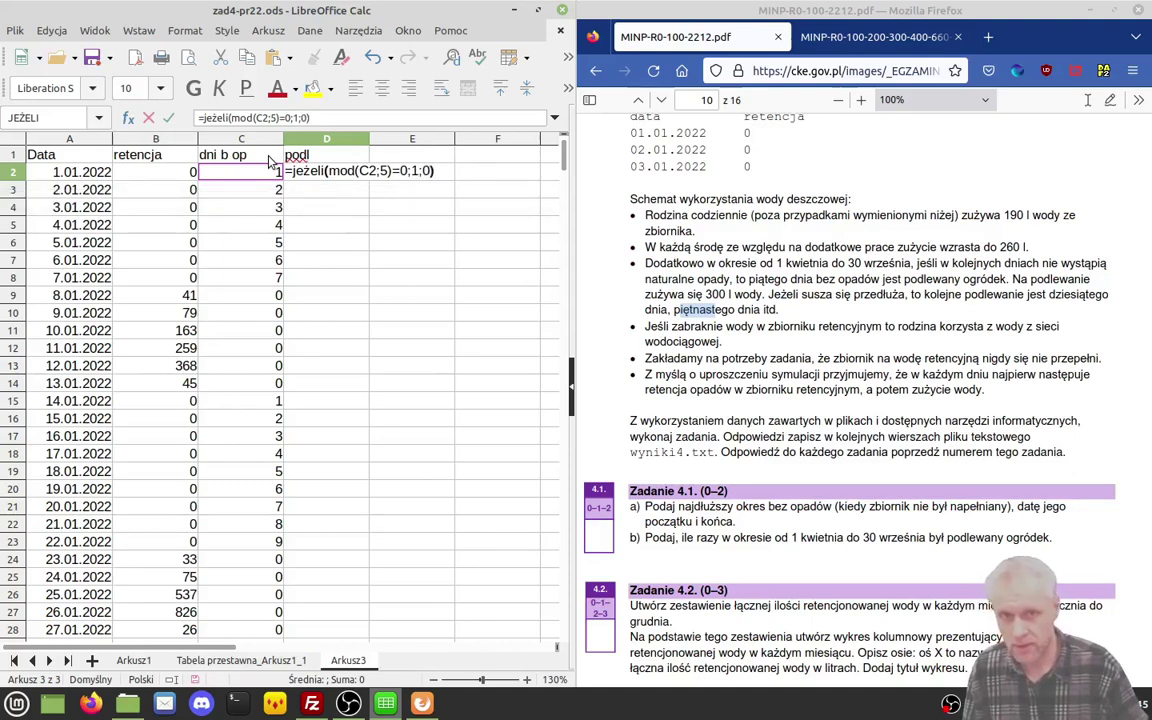
key(Return)
key(Up)
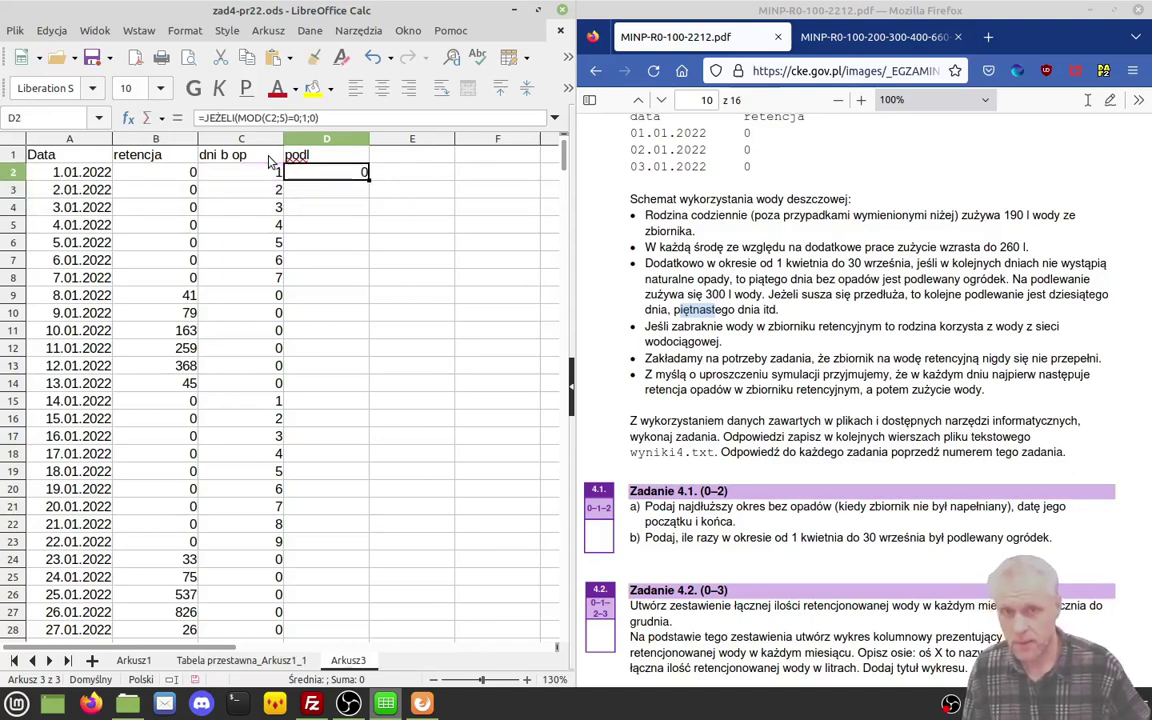
Step: Copy the flag formula down column D and inspect the 5.01.2022 row
double_click(367, 181)
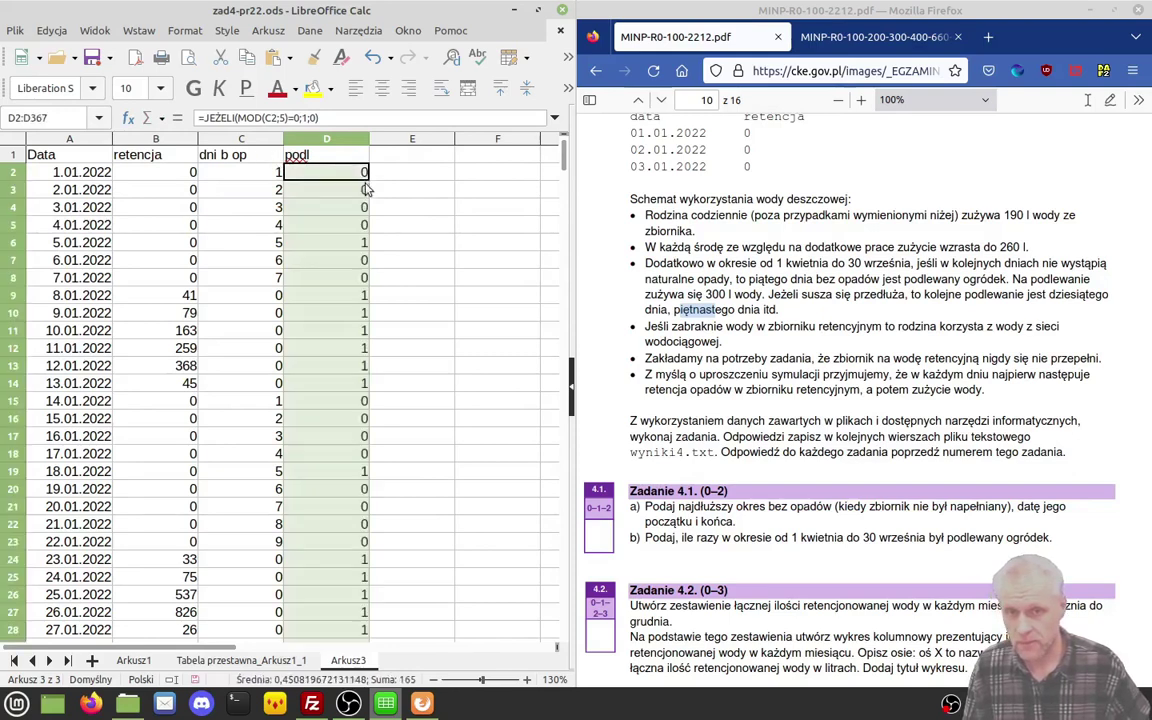
click(345, 246)
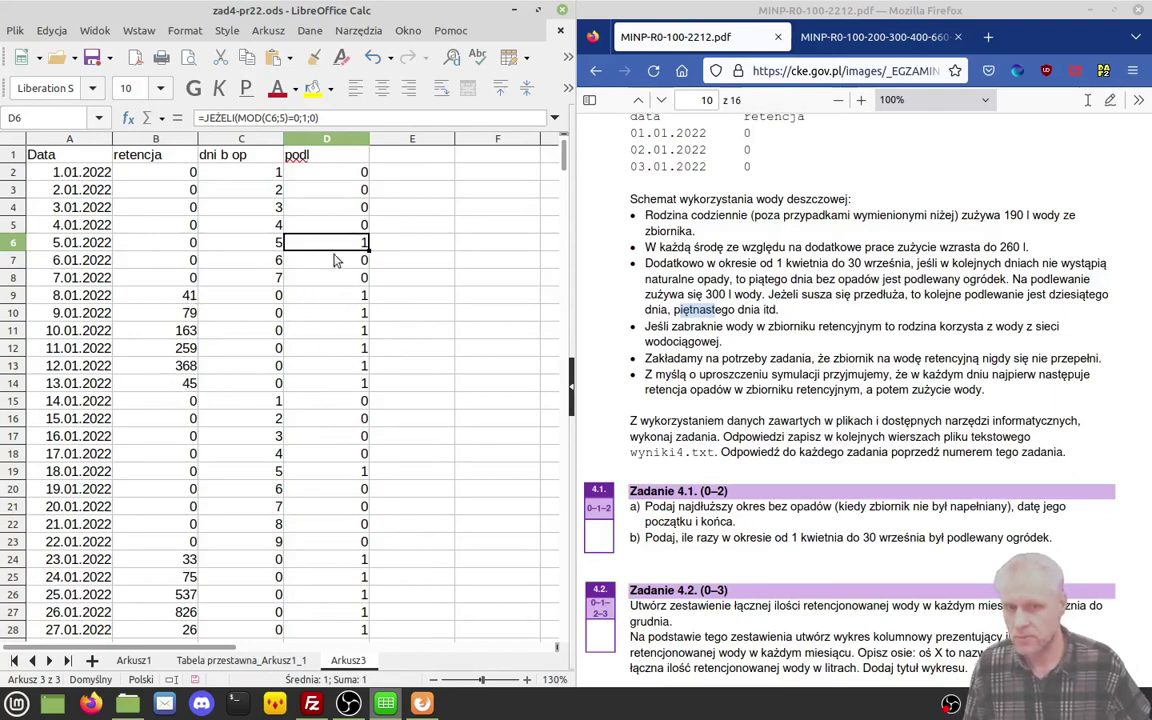
click(340, 175)
Step: Change D2 to =JEŻELI(I(MOD(C2;5)=0;C2);1;0) so zero counts are not flagged
key(F2)
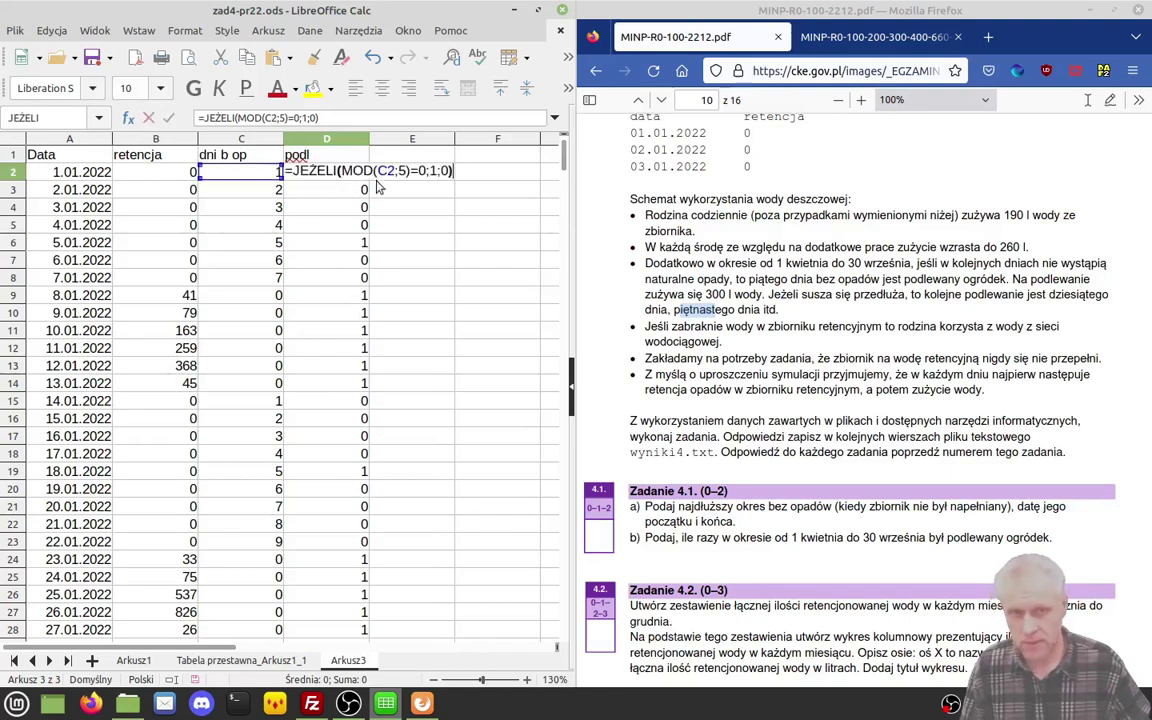
click(338, 171)
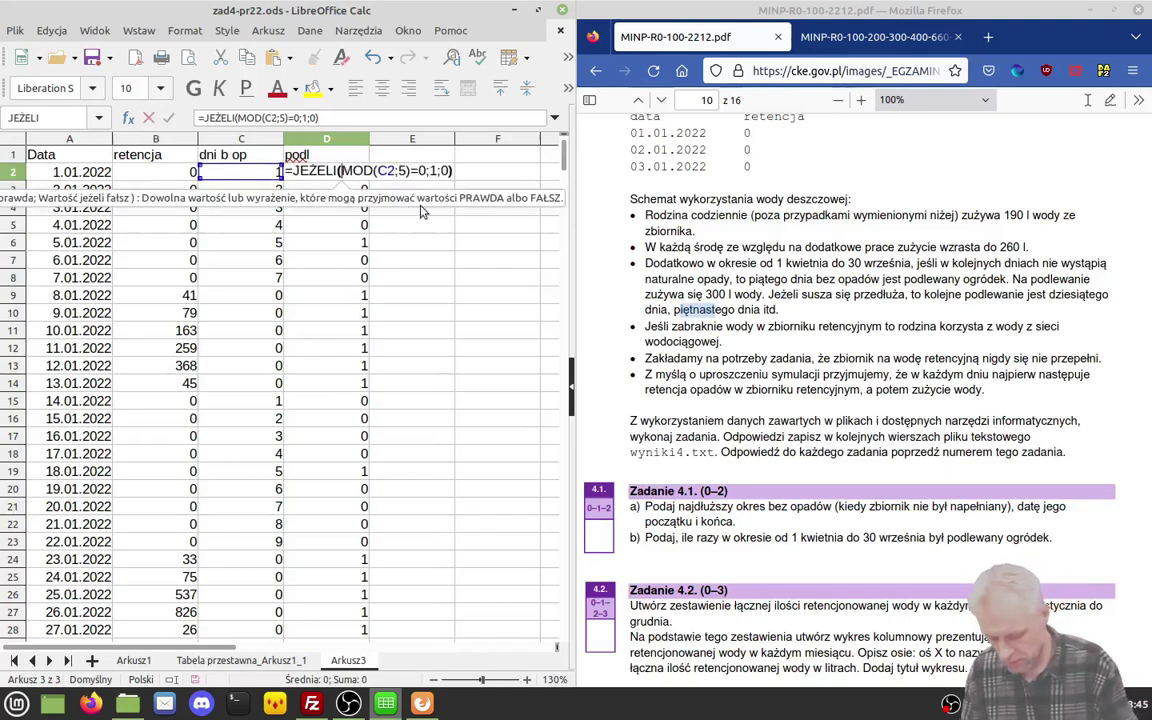
text(i()
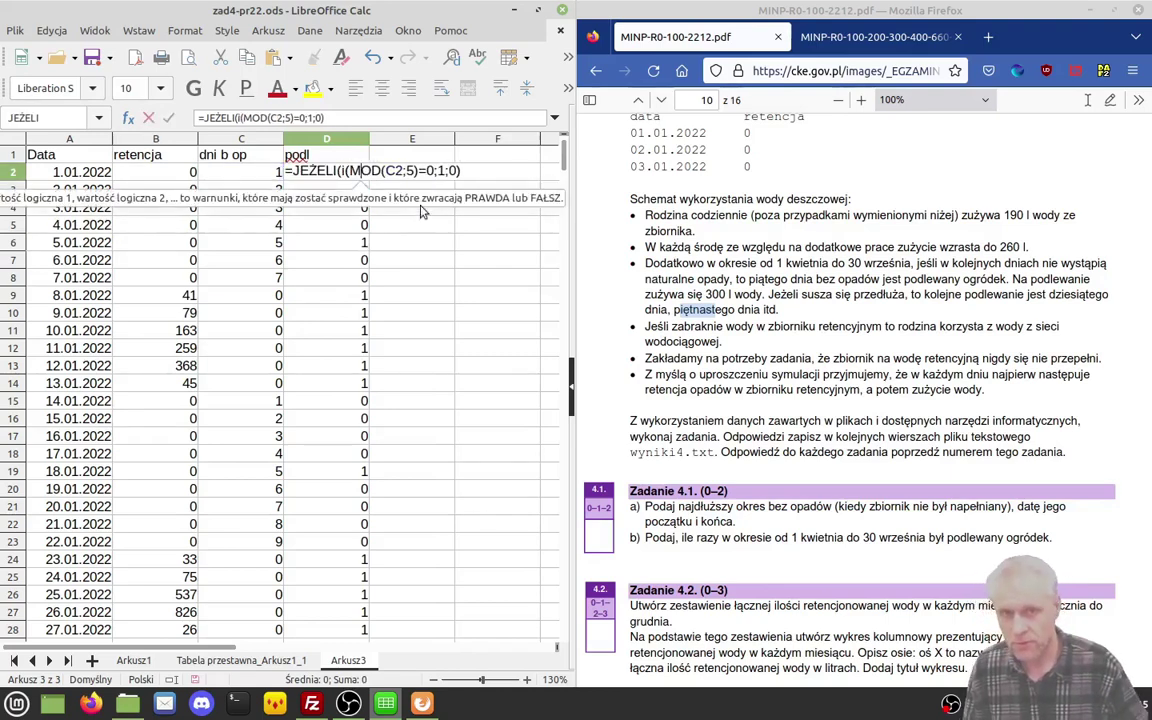
key(Right)
key(Right)
key(Right)
text())
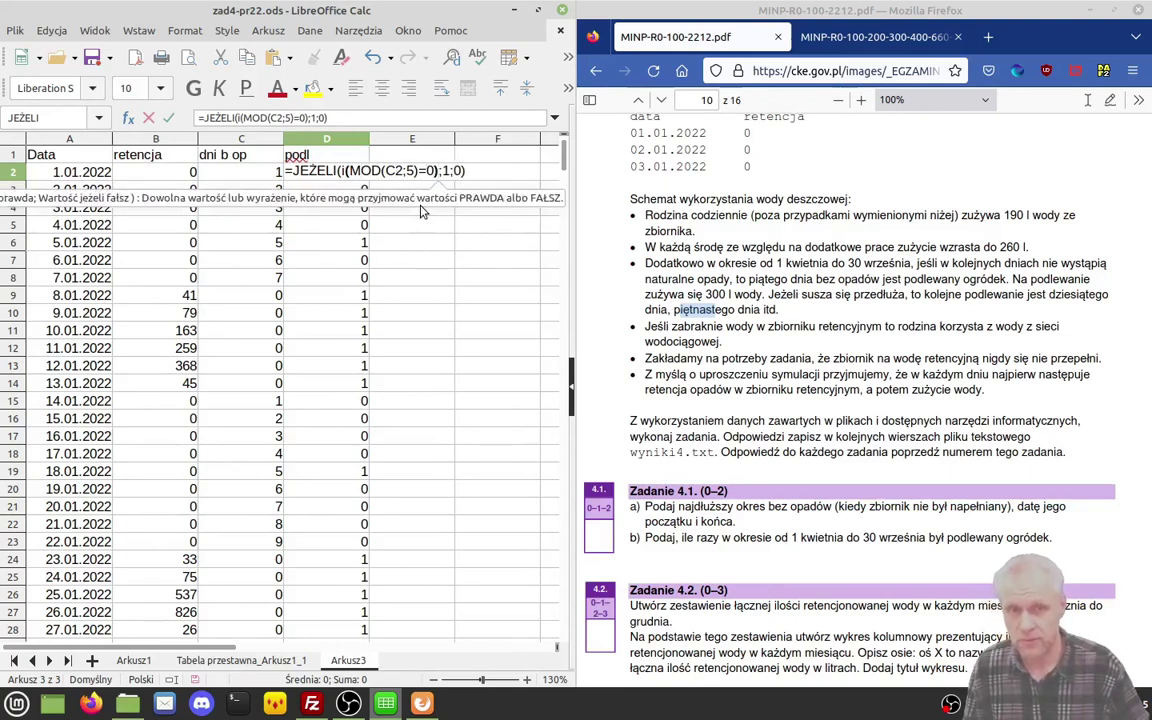
key(Left)
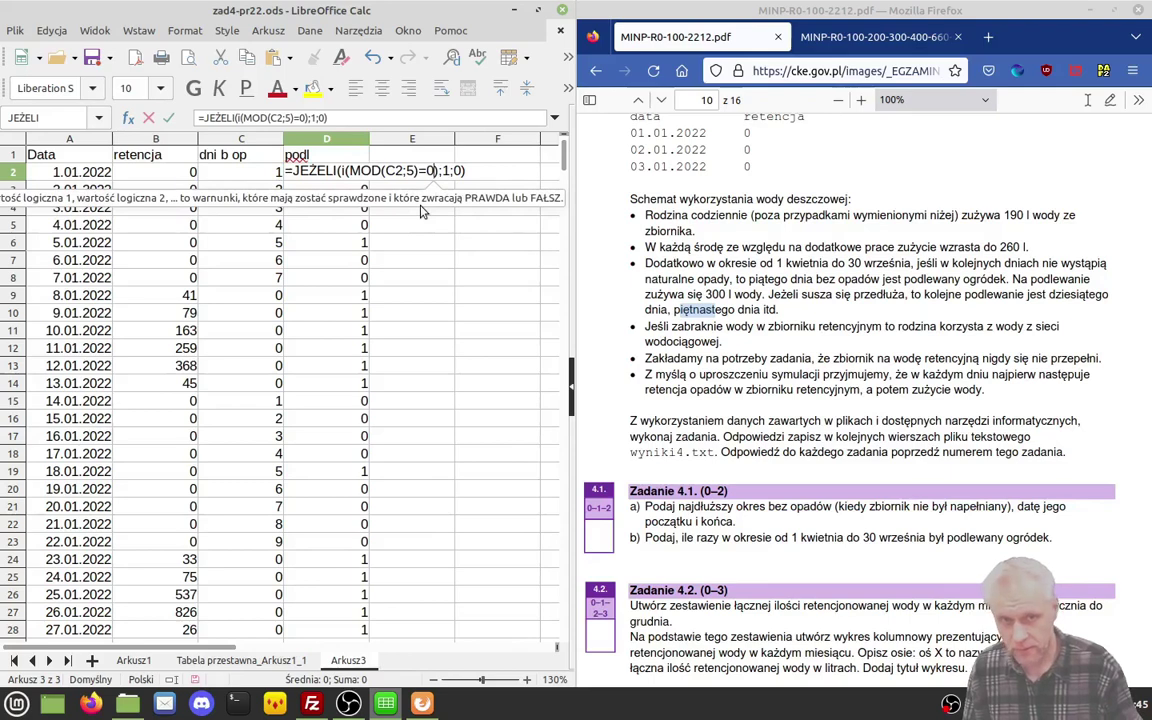
text(;)
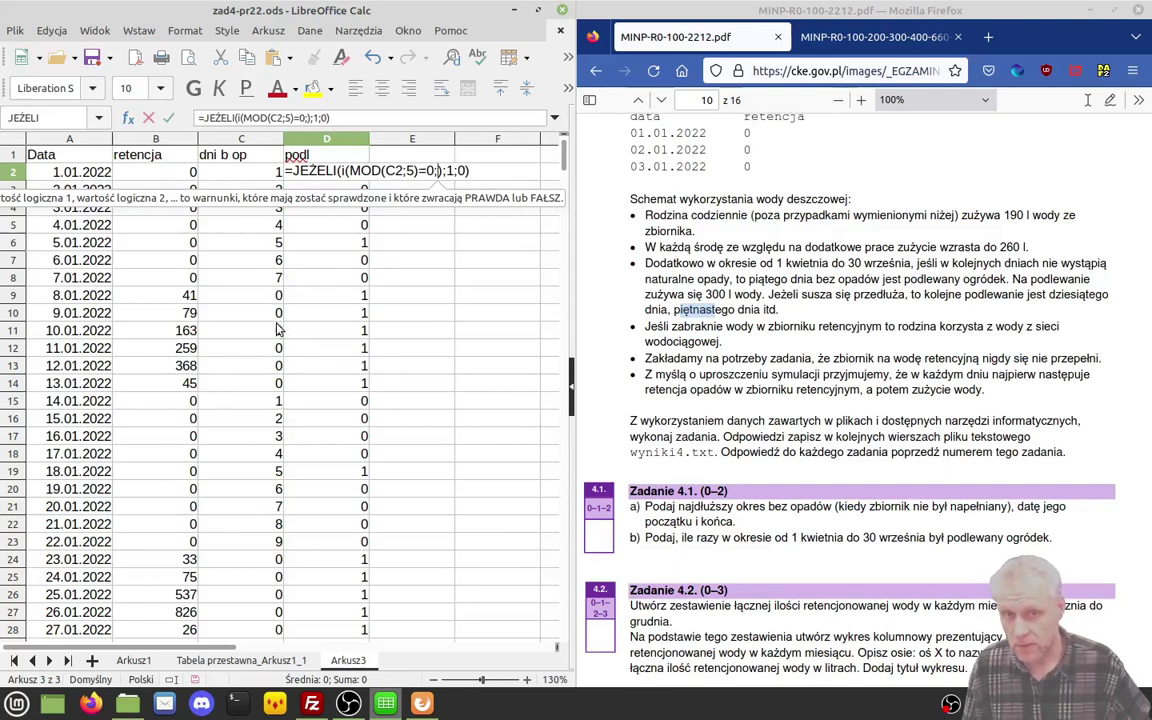
click(241, 173)
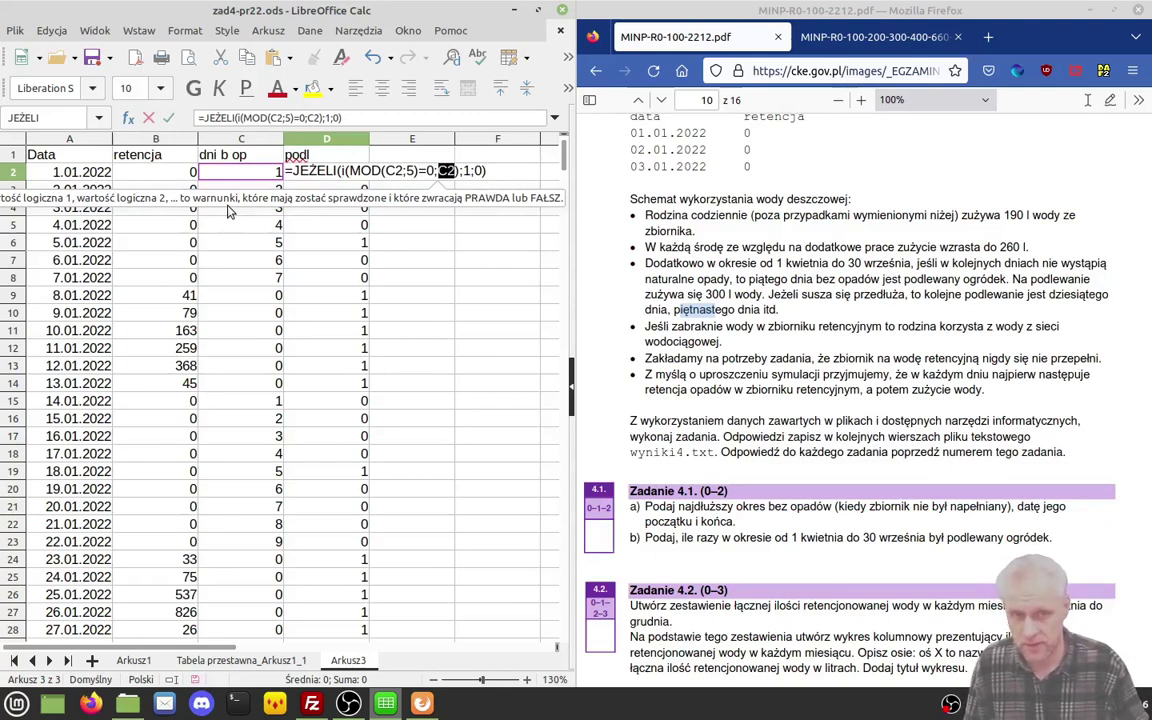
key(Return)
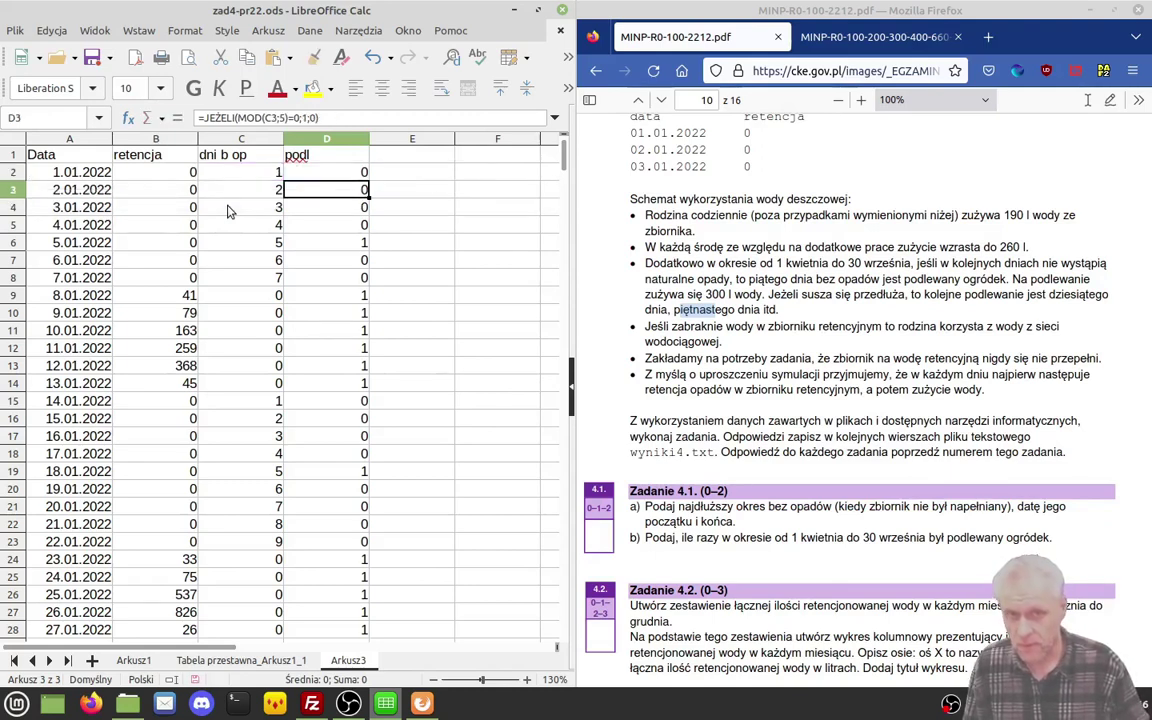
Step: Refill column D with the revised formula and check the 5.01.2022 result
key(Up)
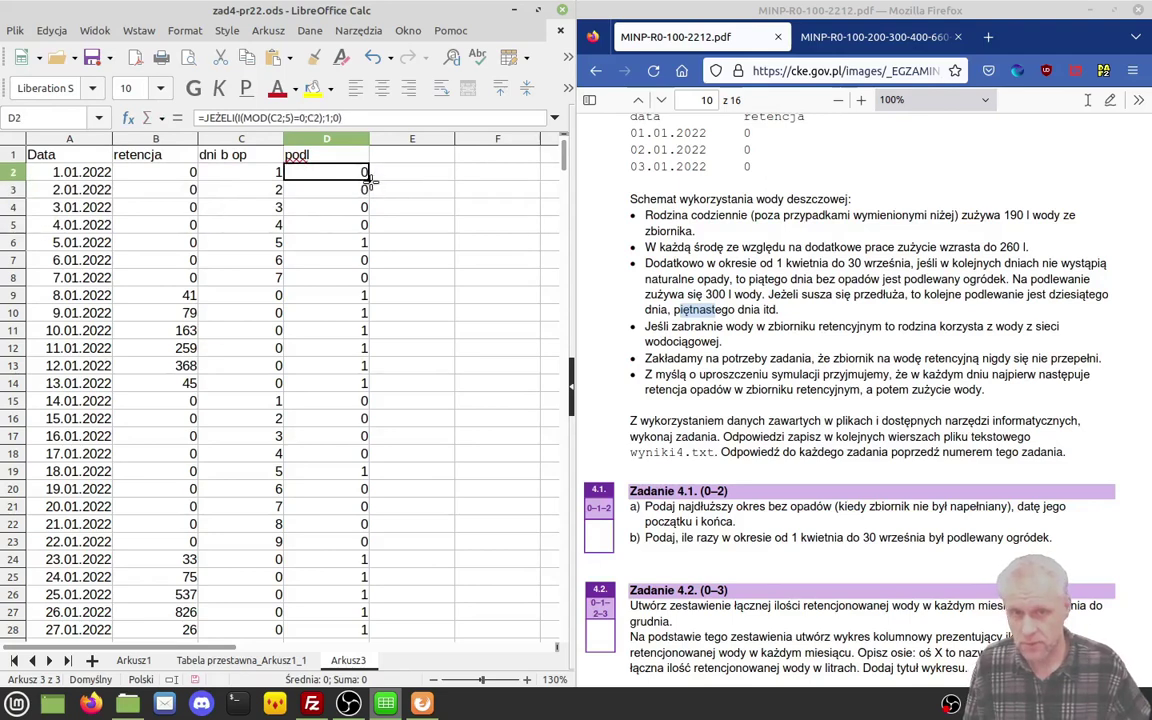
double_click(369, 181)
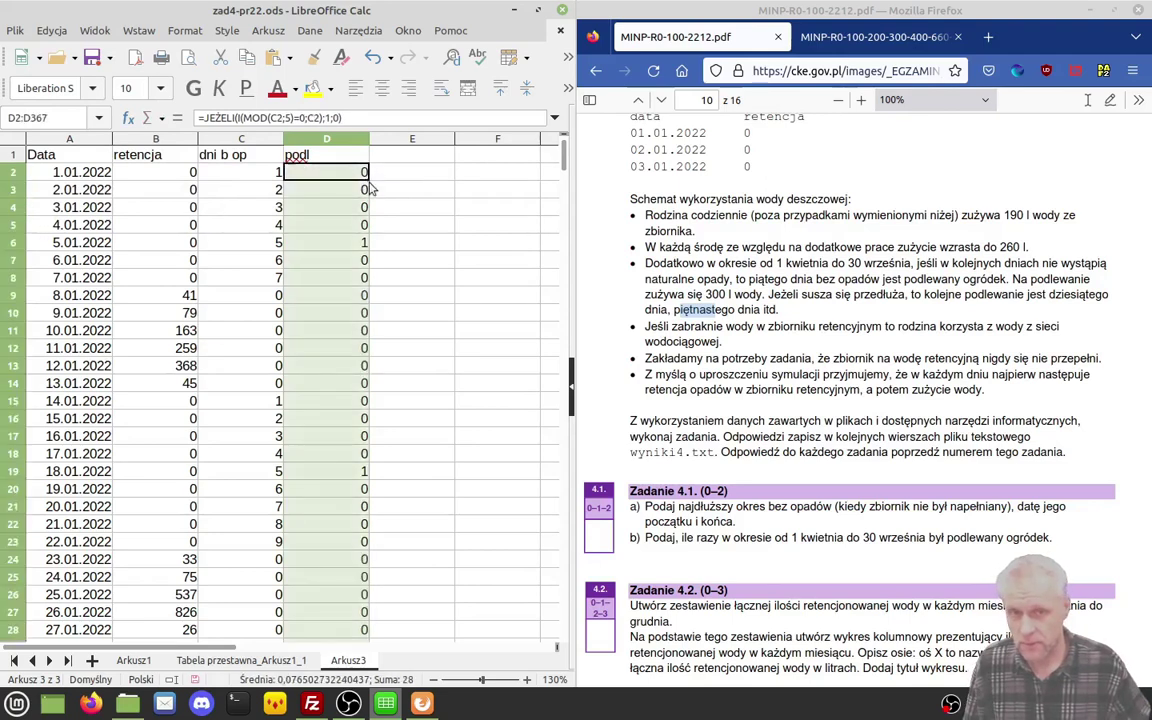
click(352, 247)
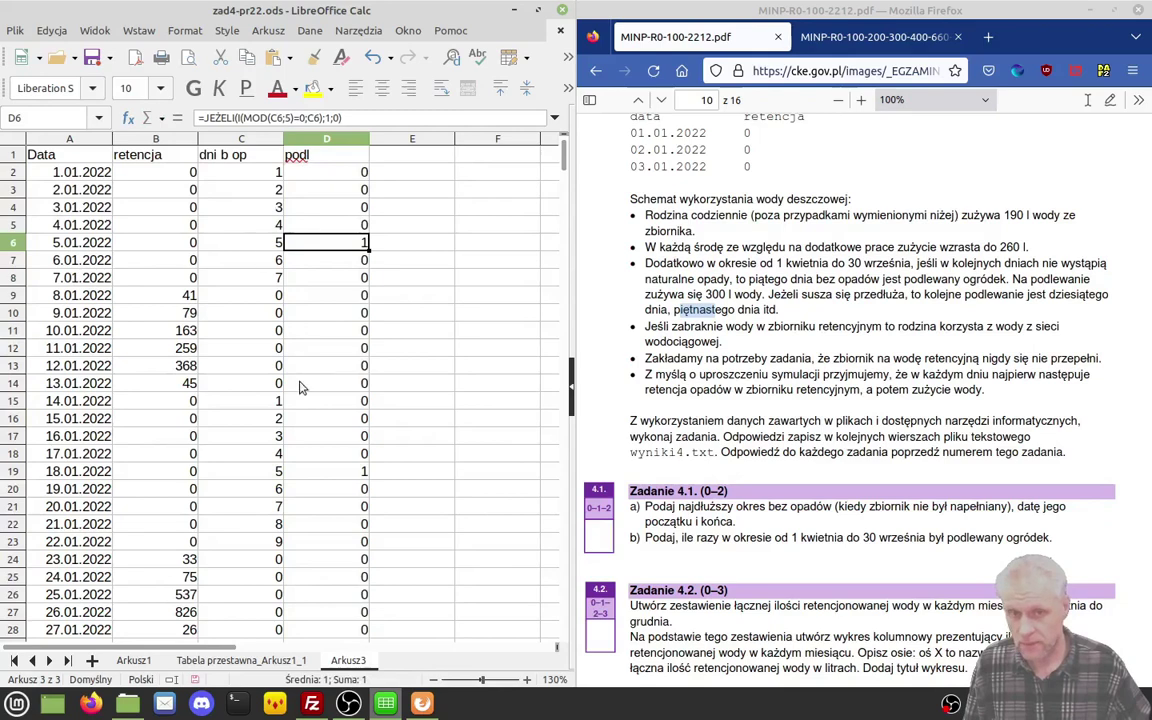
key(Page_Down)
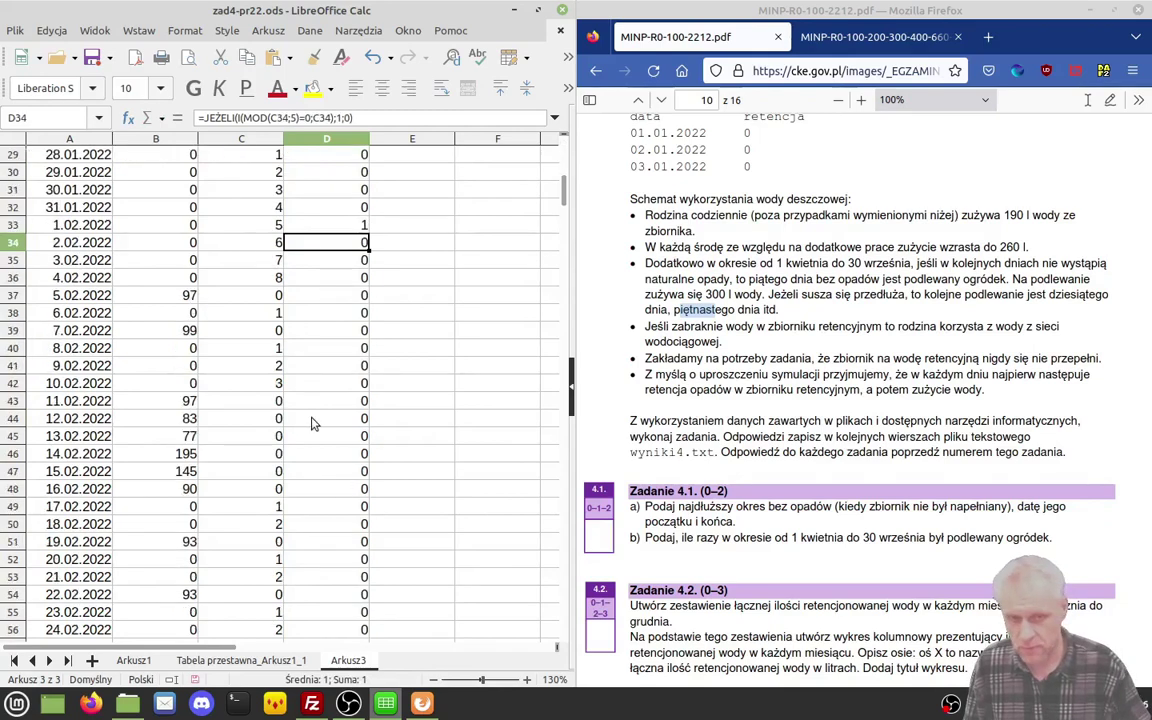
key(Page_Down)
key(Page_Down)
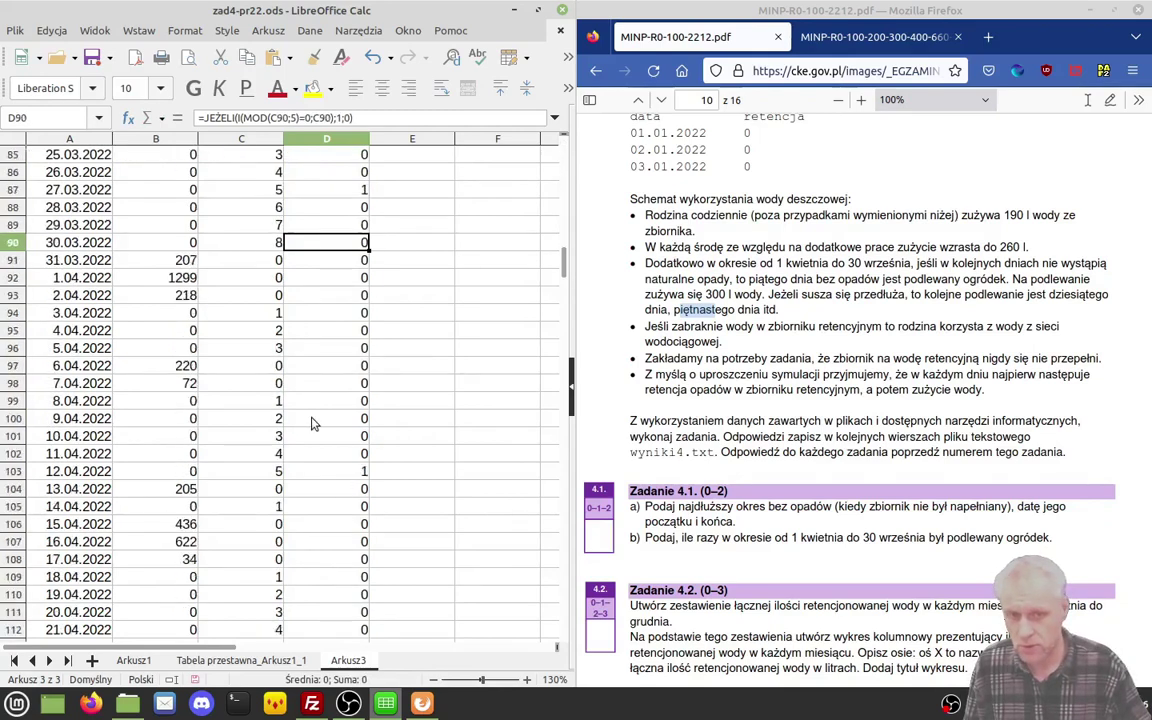
key(Page_Down)
key(Page_Down)
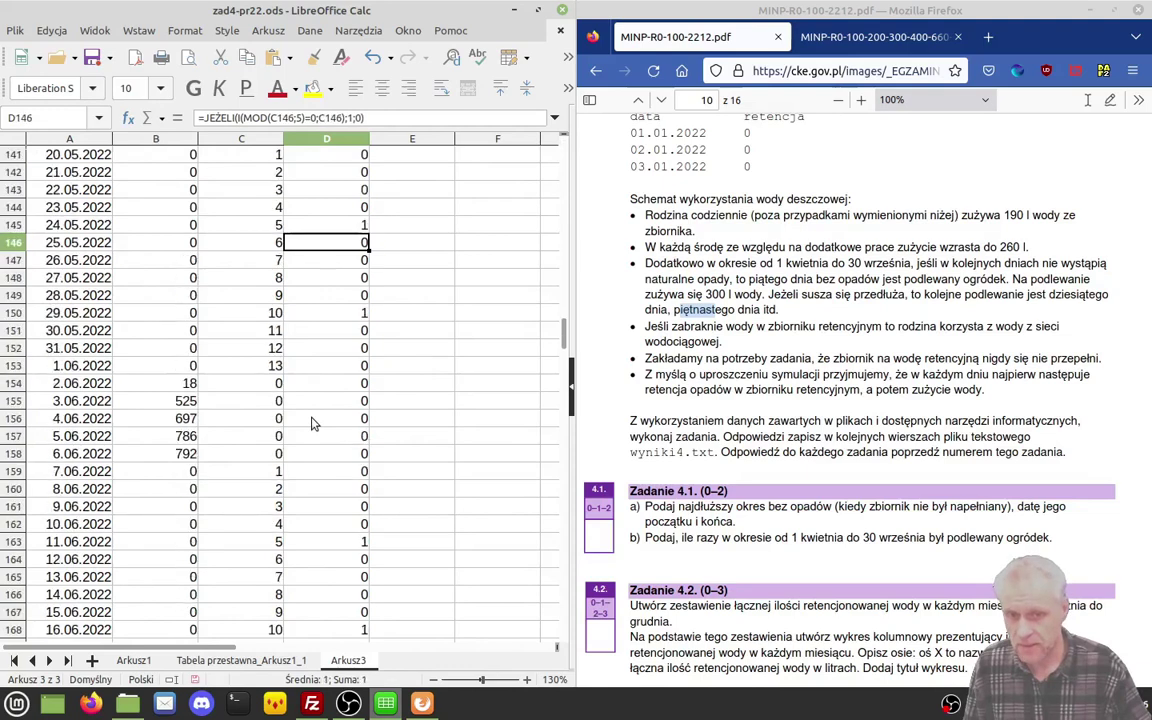
key(Page_Down)
key(Page_Down)
key(Page_Down)
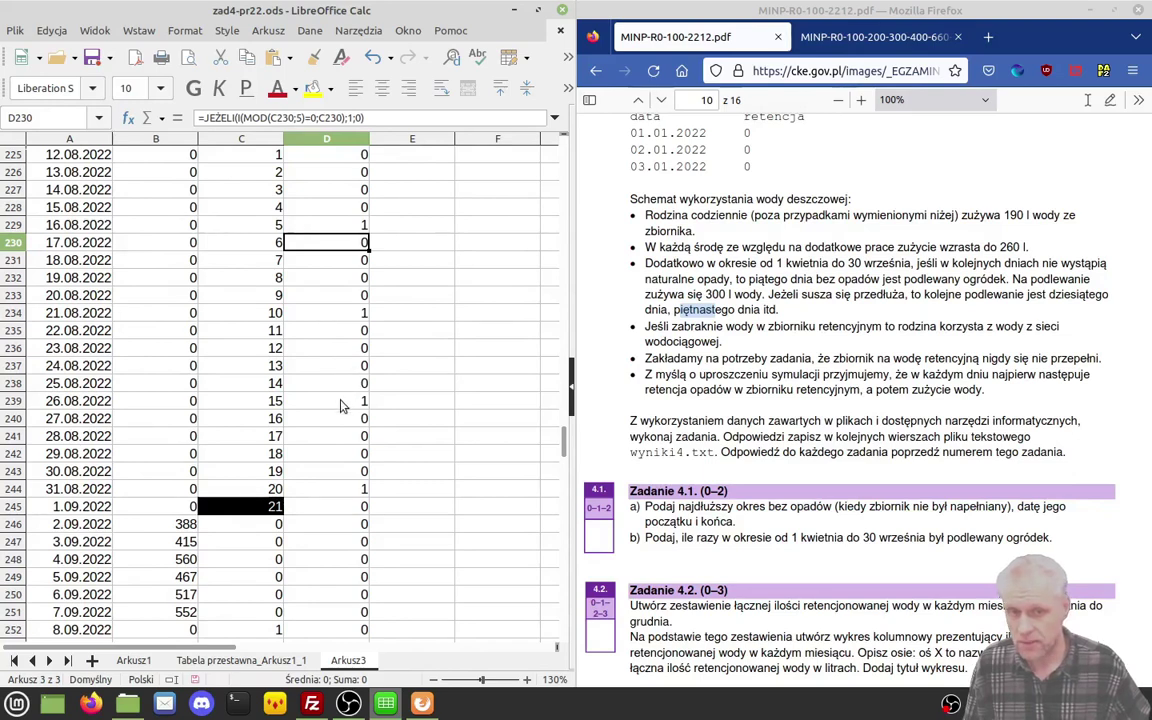
click(342, 490)
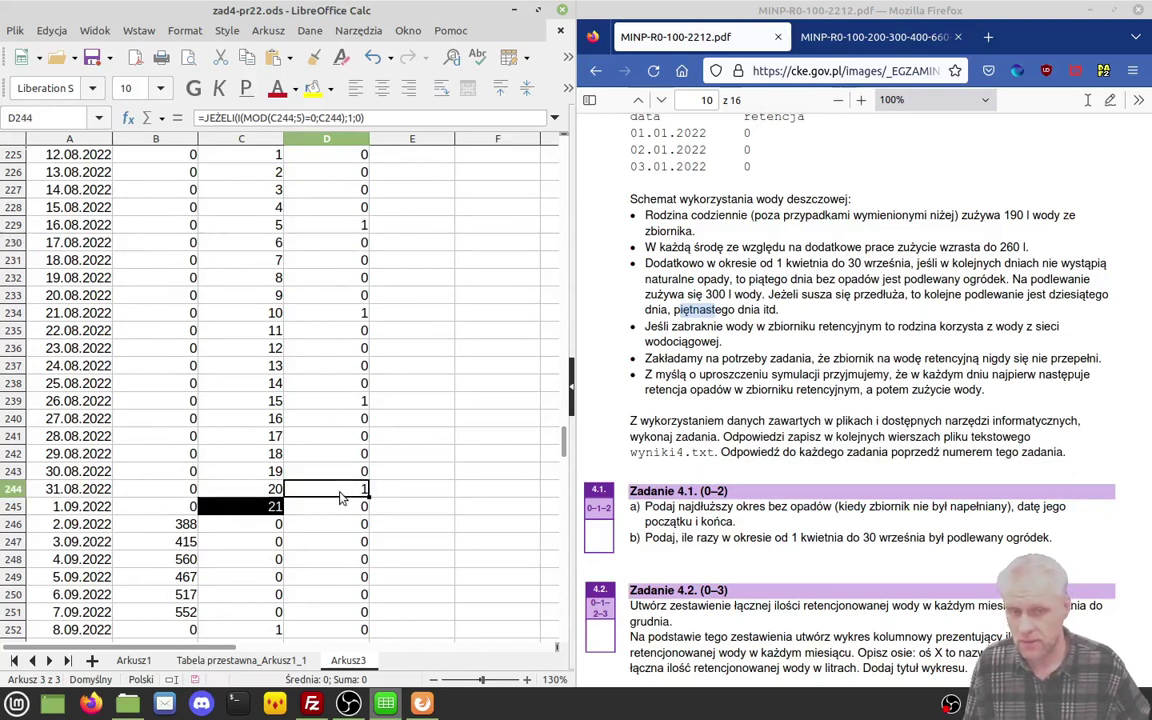
key(ctrl+Up)
key(Down)
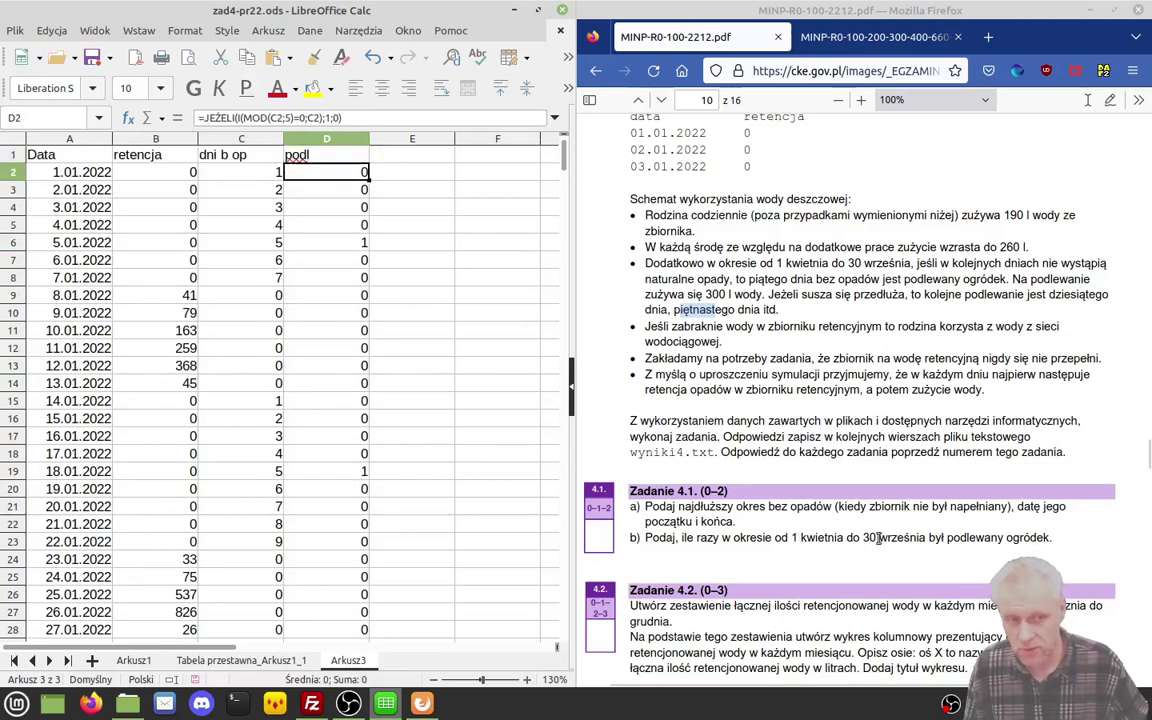
click(345, 506)
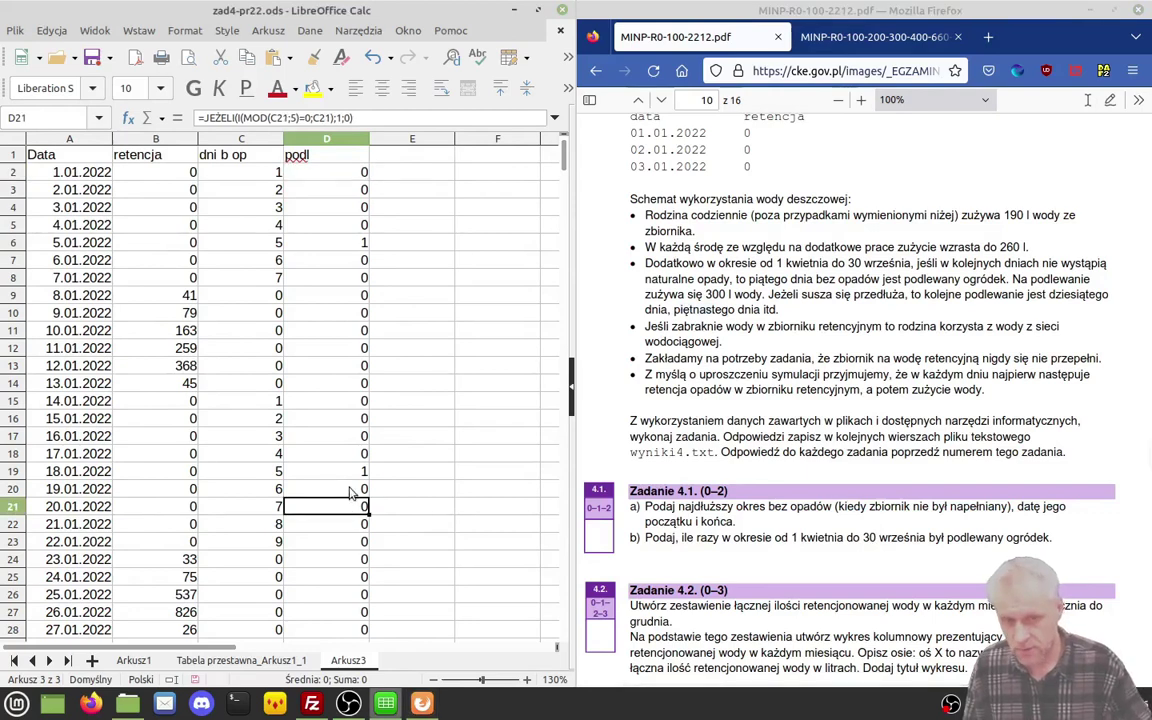
Step: Sum the podl flags, excluding the header, below the data to total the watering days
key(ctrl+Down)
key(Down)
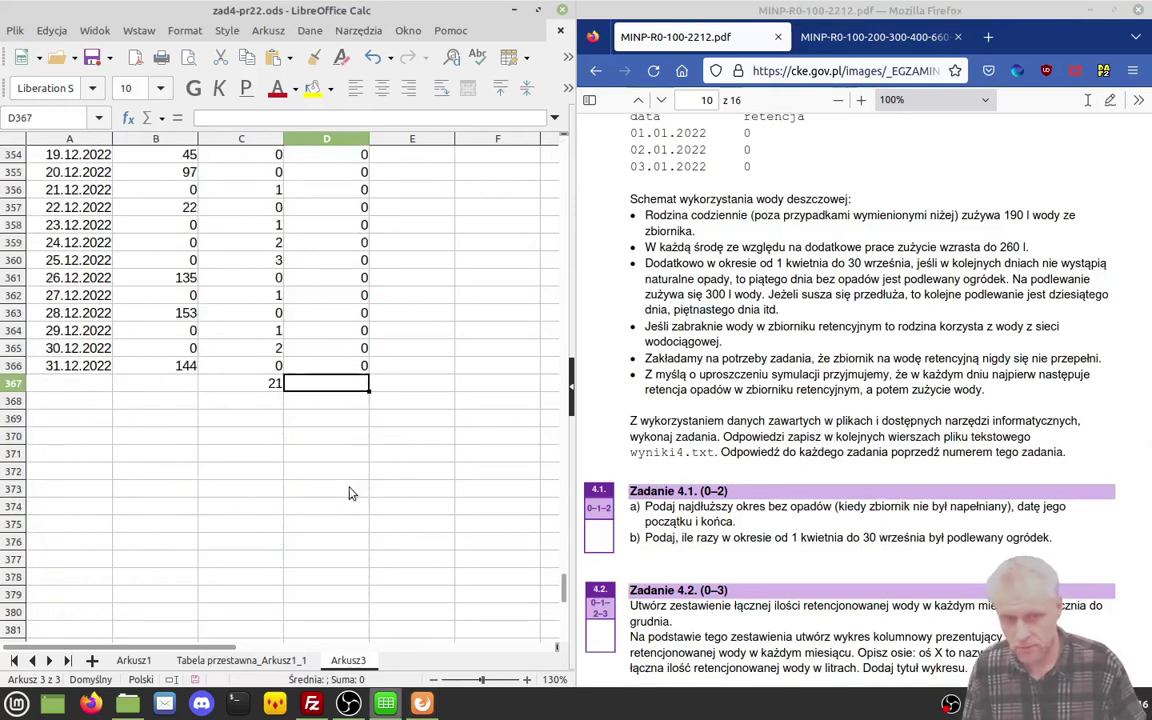
text(=s)
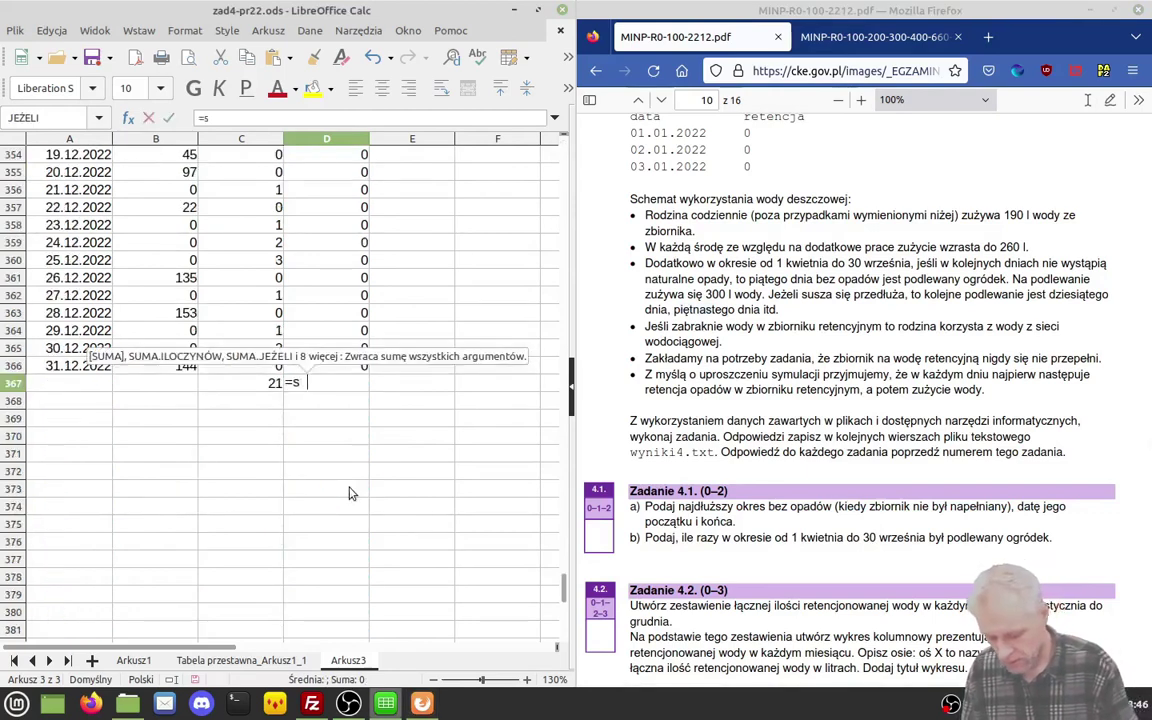
text(uma()
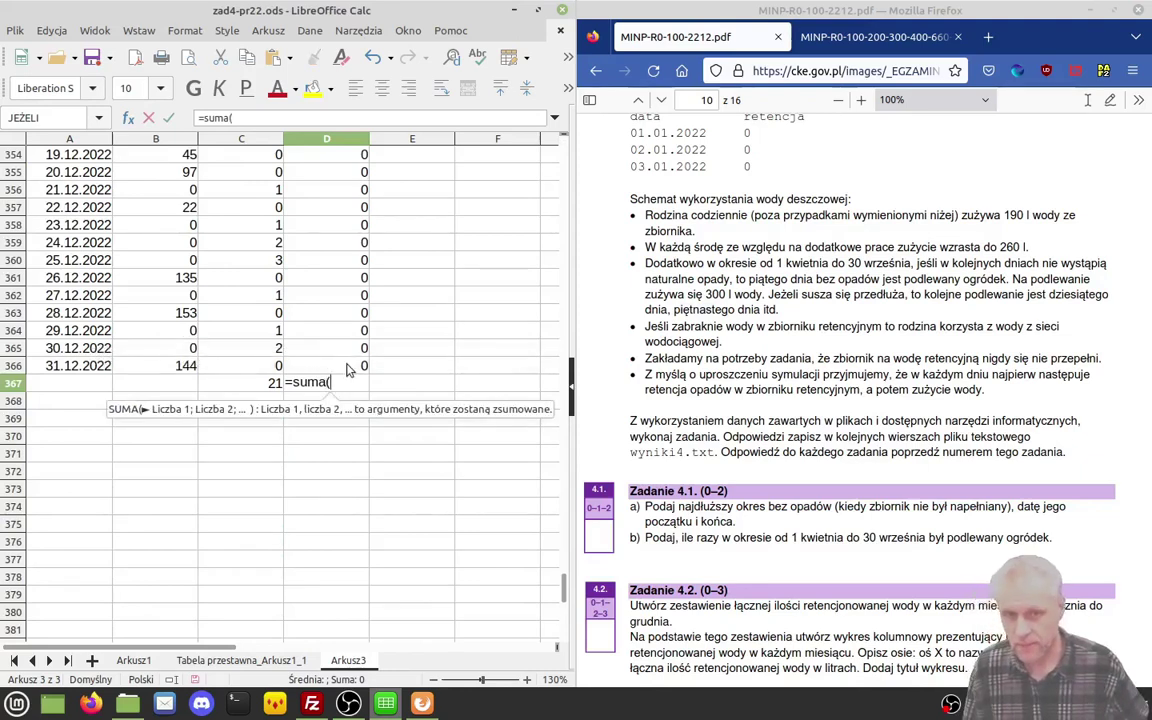
key(Up)
key(ctrl+shift+Up)
key(shift+Down)
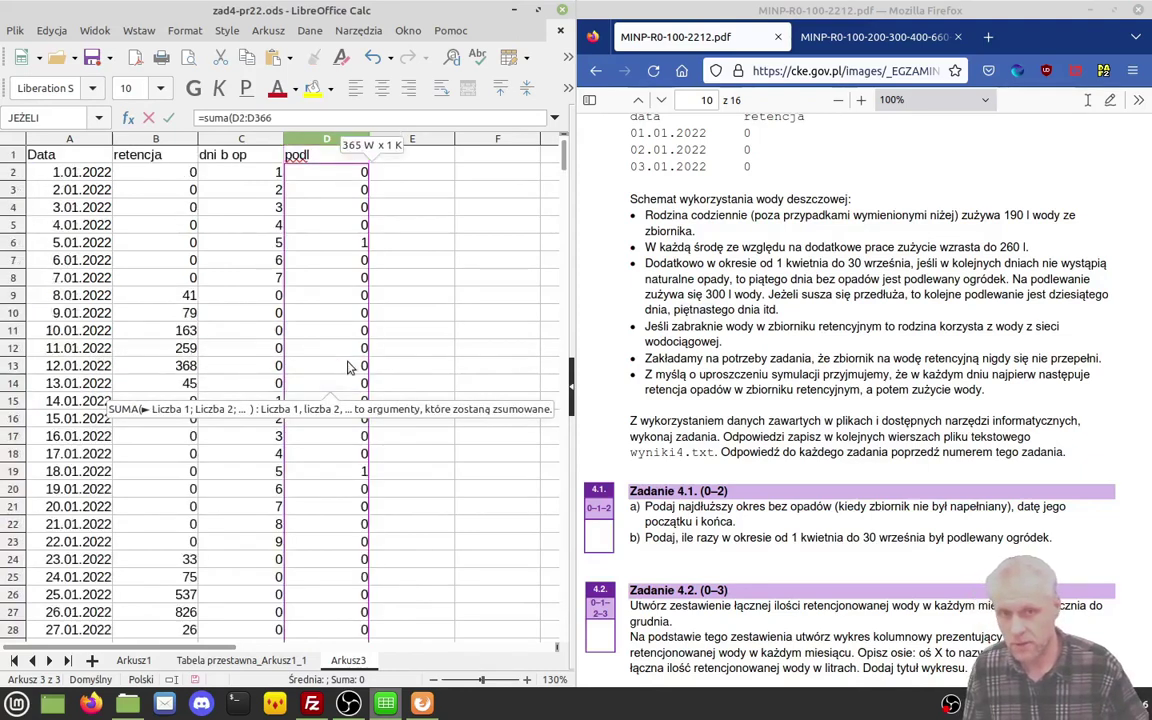
key(Return)
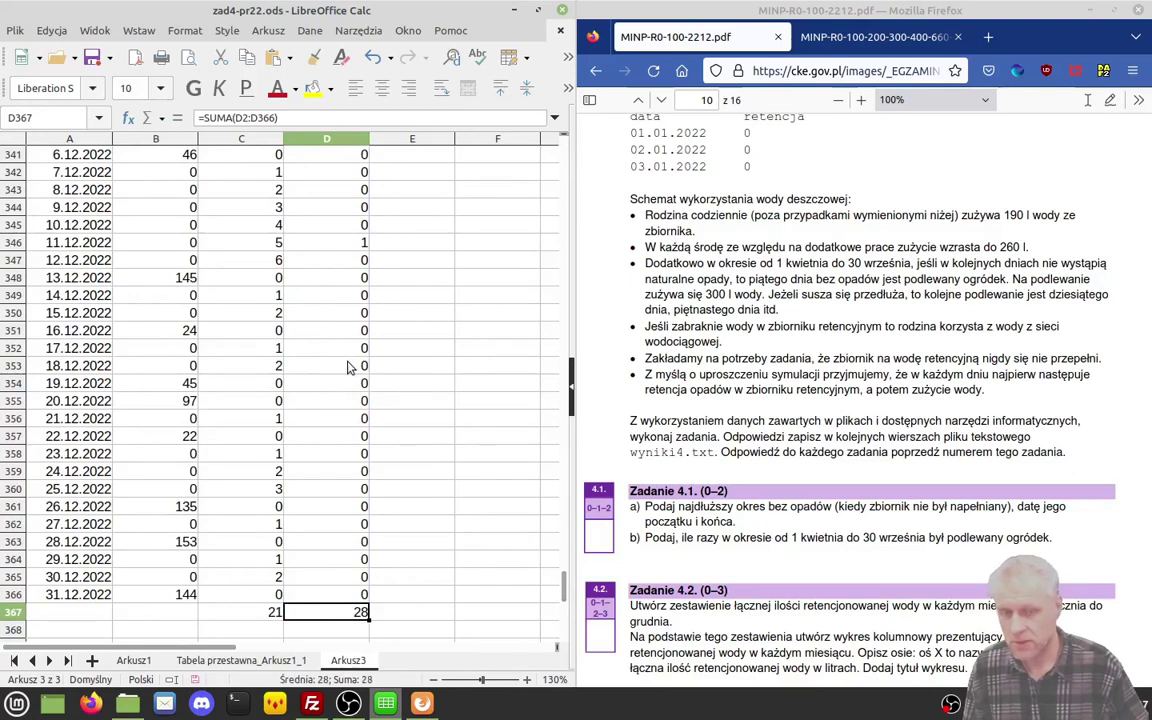
key(Up)
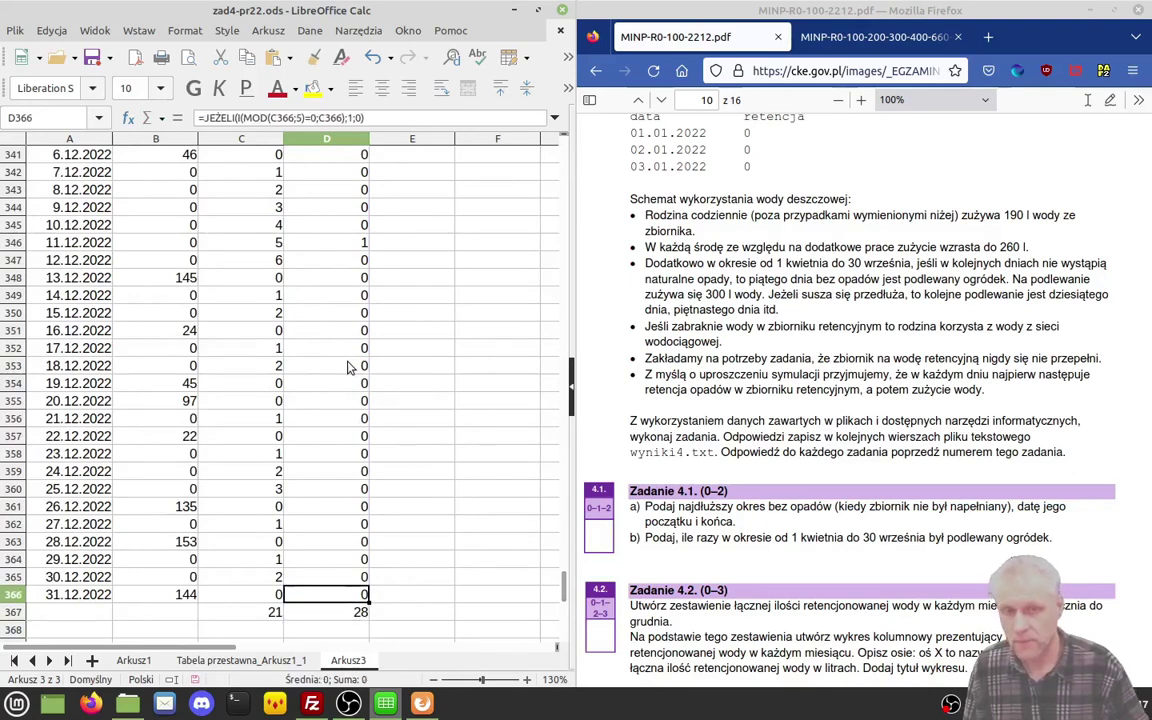
Step: Select the watering flags in column D from D2 down through February into March
key(ctrl+Home)
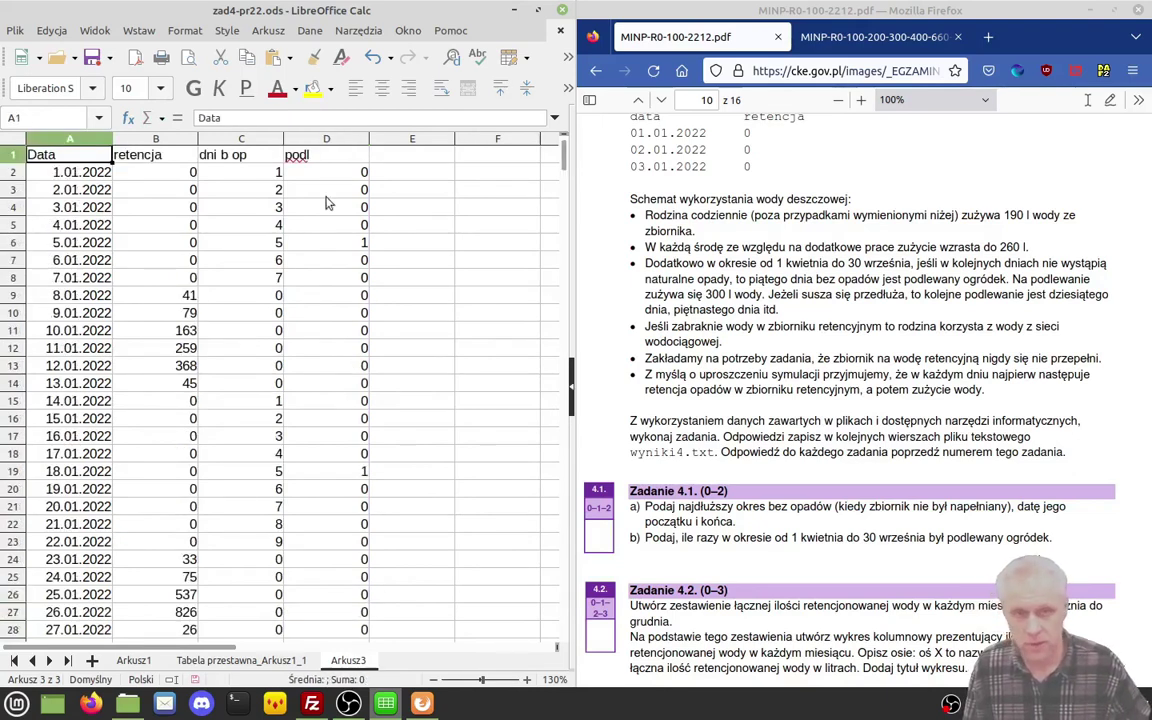
click(336, 178)
mouse_move(336, 185)
mouse_down()
mouse_move(348, 360)
mouse_move(340, 305)
mouse_up()
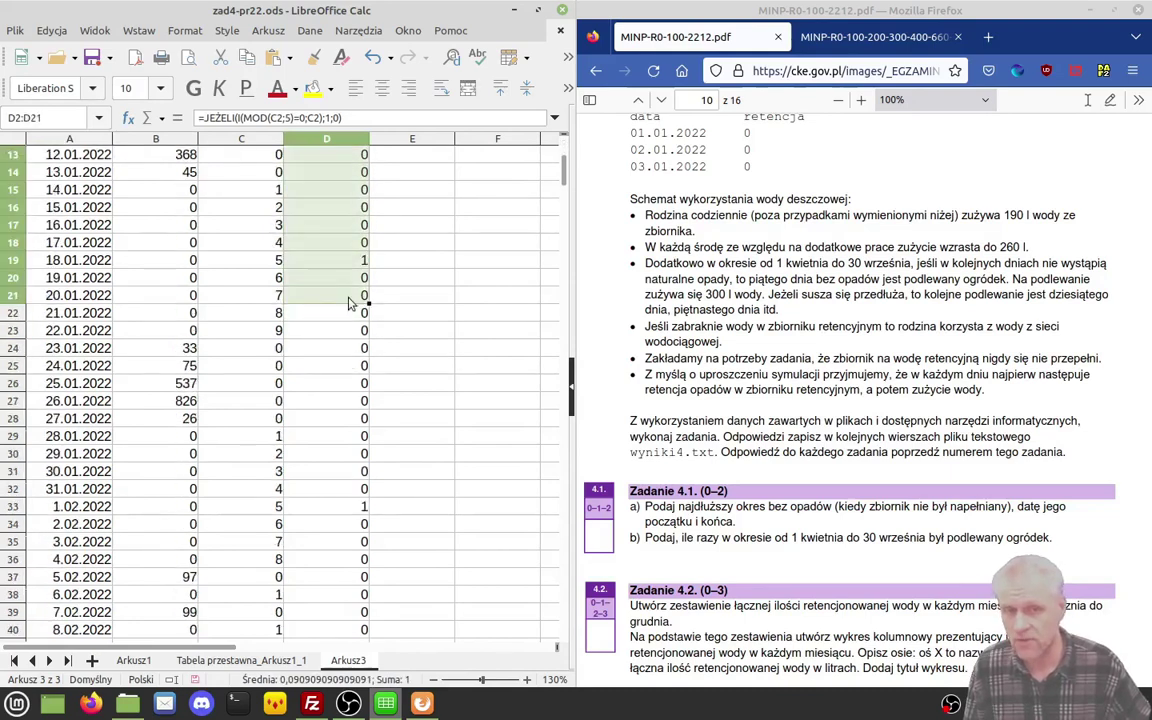
scroll(340, 305, down, 1)
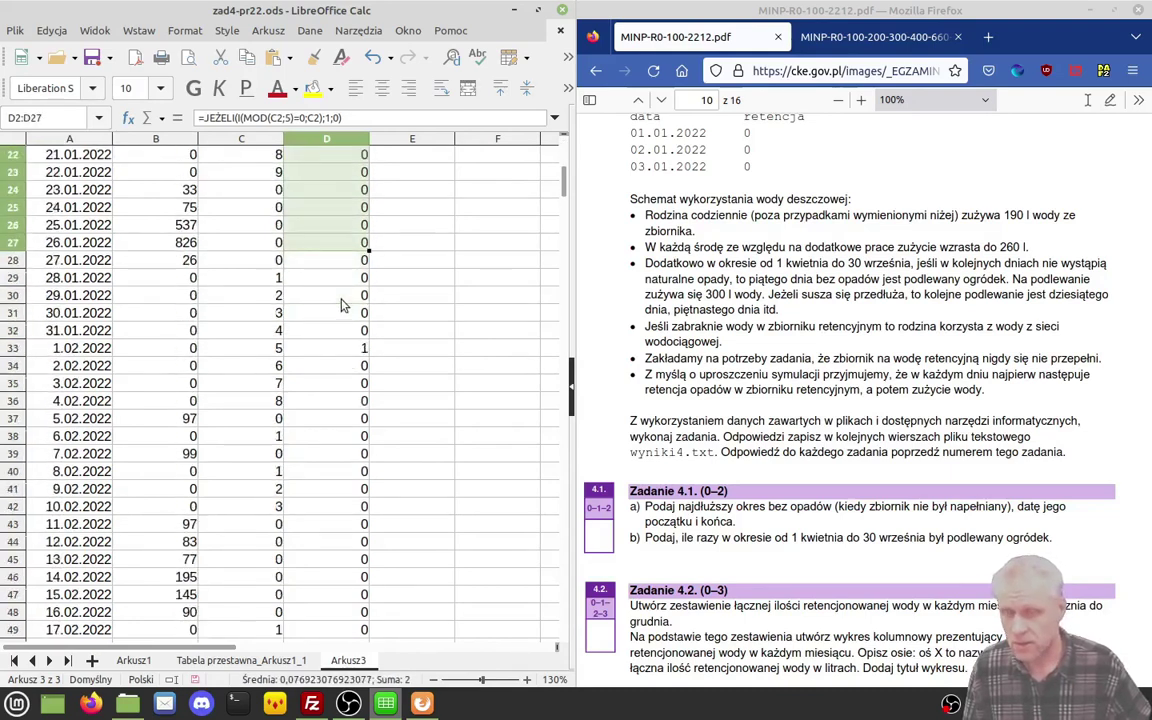
drag(340, 305, 335, 313)
scroll(335, 313, down, 1)
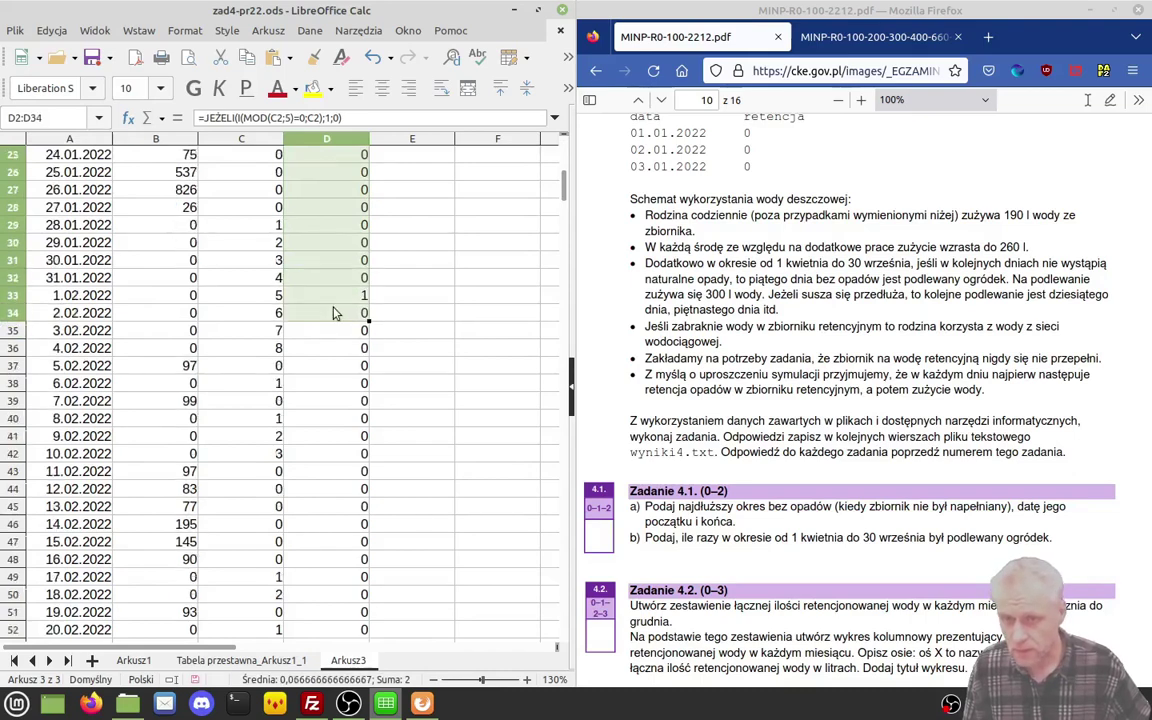
scroll(333, 327, down, 9)
drag(335, 313, 337, 322)
scroll(337, 322, down, 4)
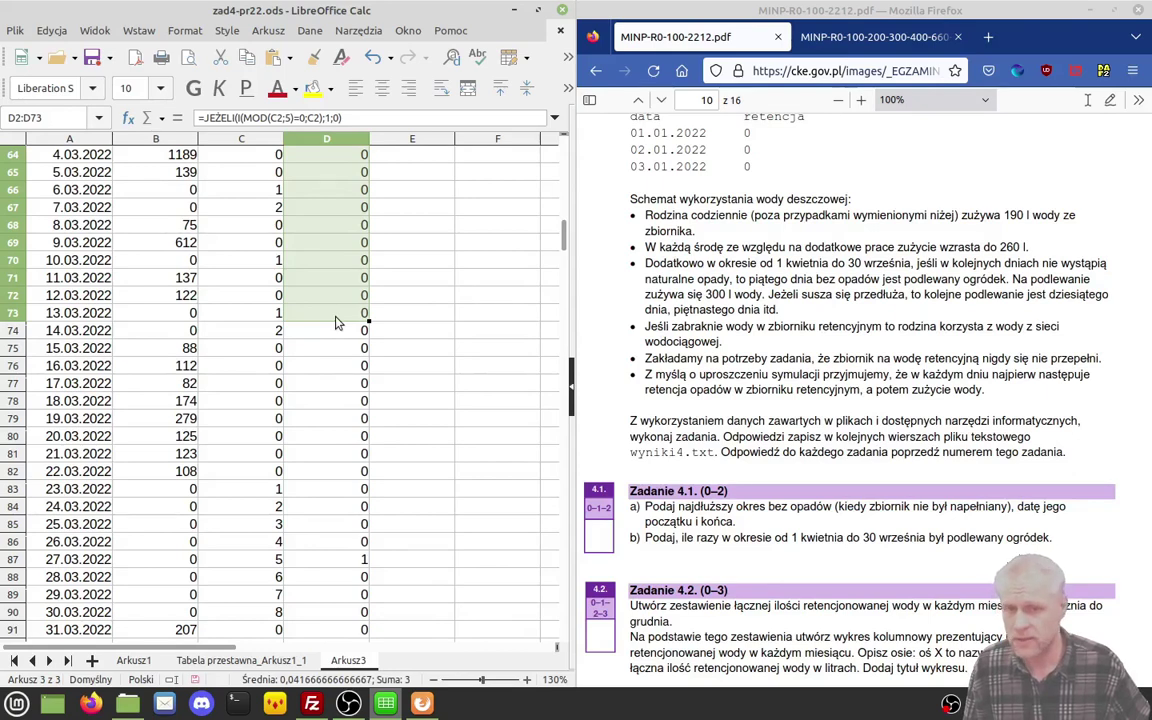
scroll(336, 322, down, 1)
scroll(336, 322, down, 2)
scroll(336, 322, down, 2)
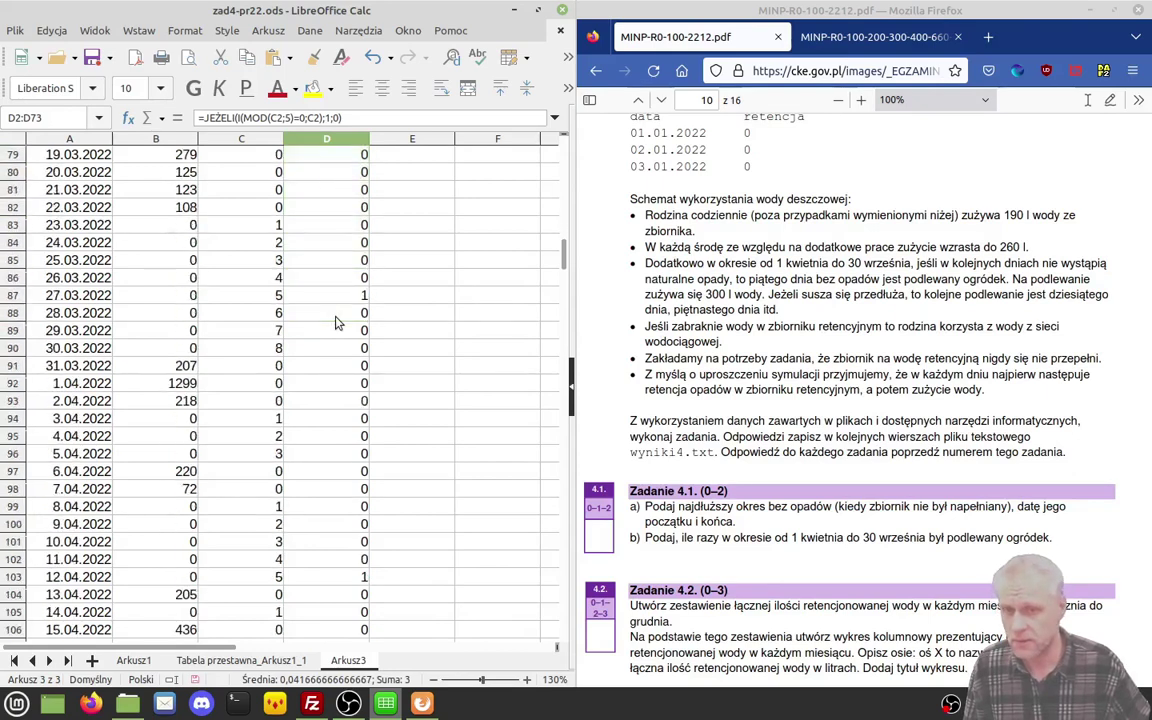
scroll(336, 322, down, 1)
Step: Clear the January–March watering flags, then check the emptied D2 and the D367 total
shift+click(336, 322)
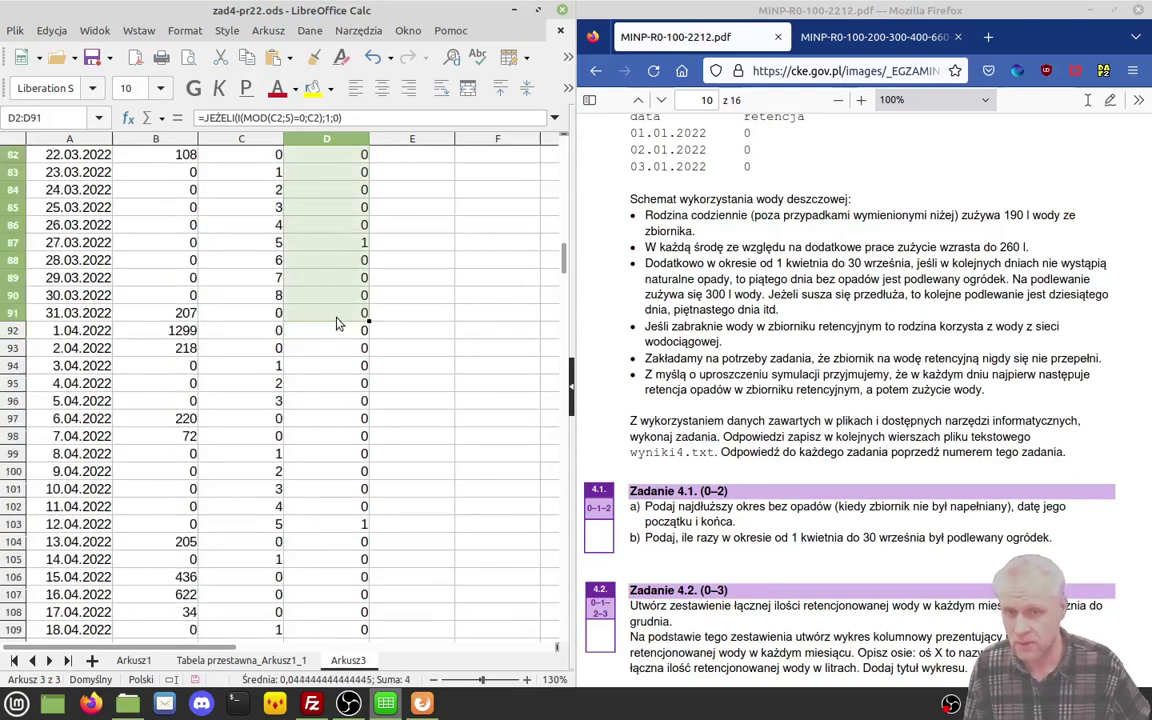
key(Delete)
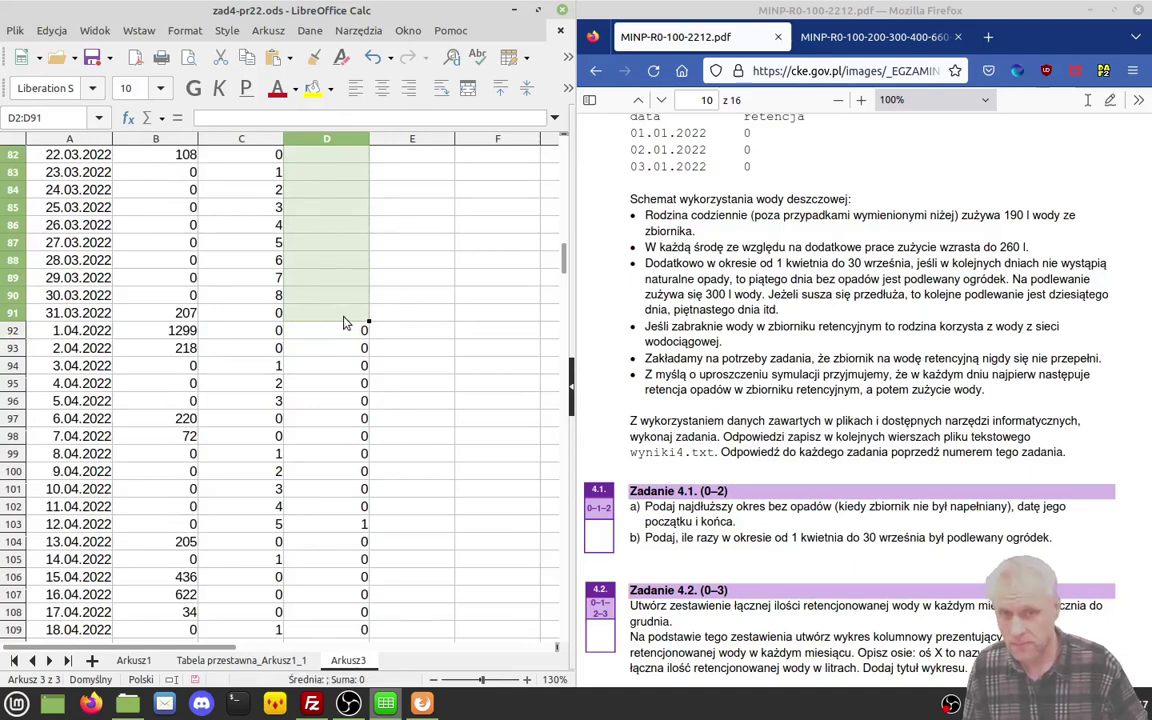
key(Down)
key(Left)
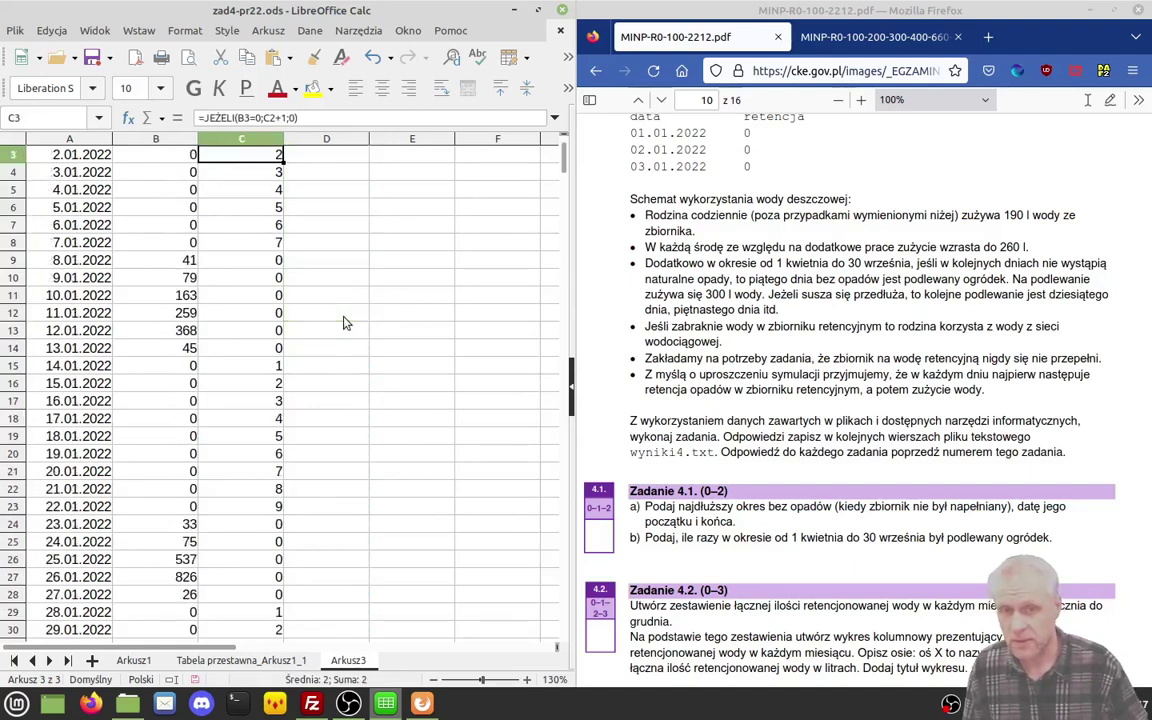
key(Up)
key(Right)
key(Left)
key(ctrl+Down)
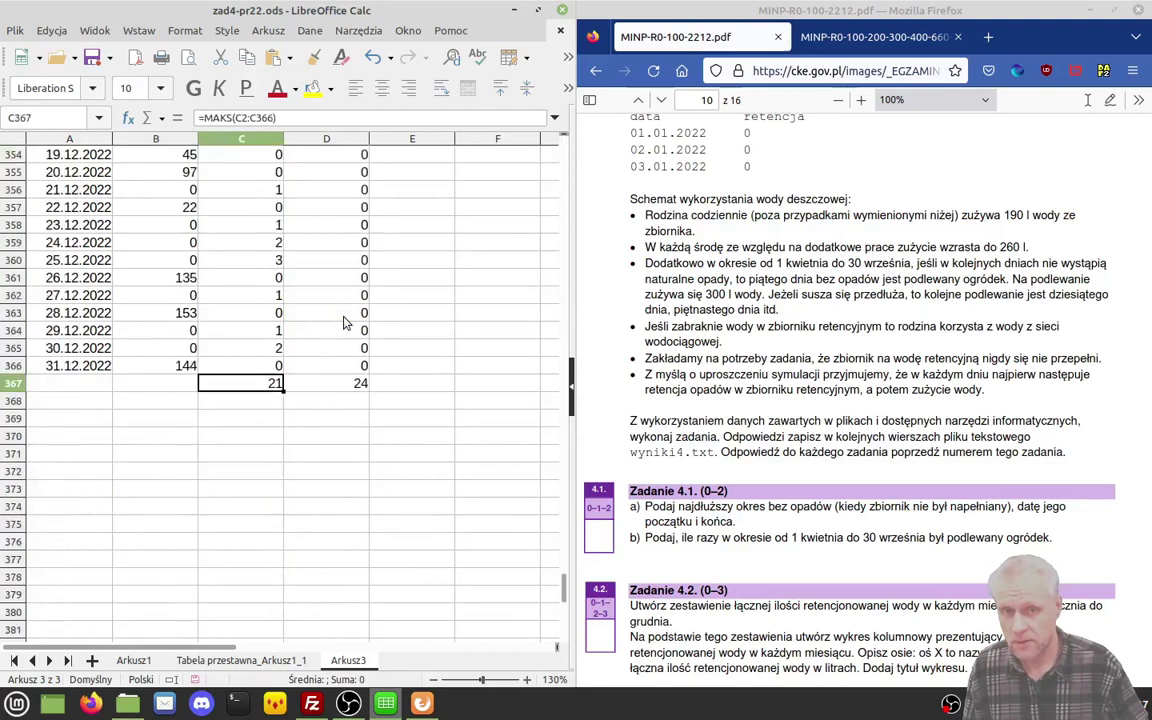
key(Right)
key(Up)
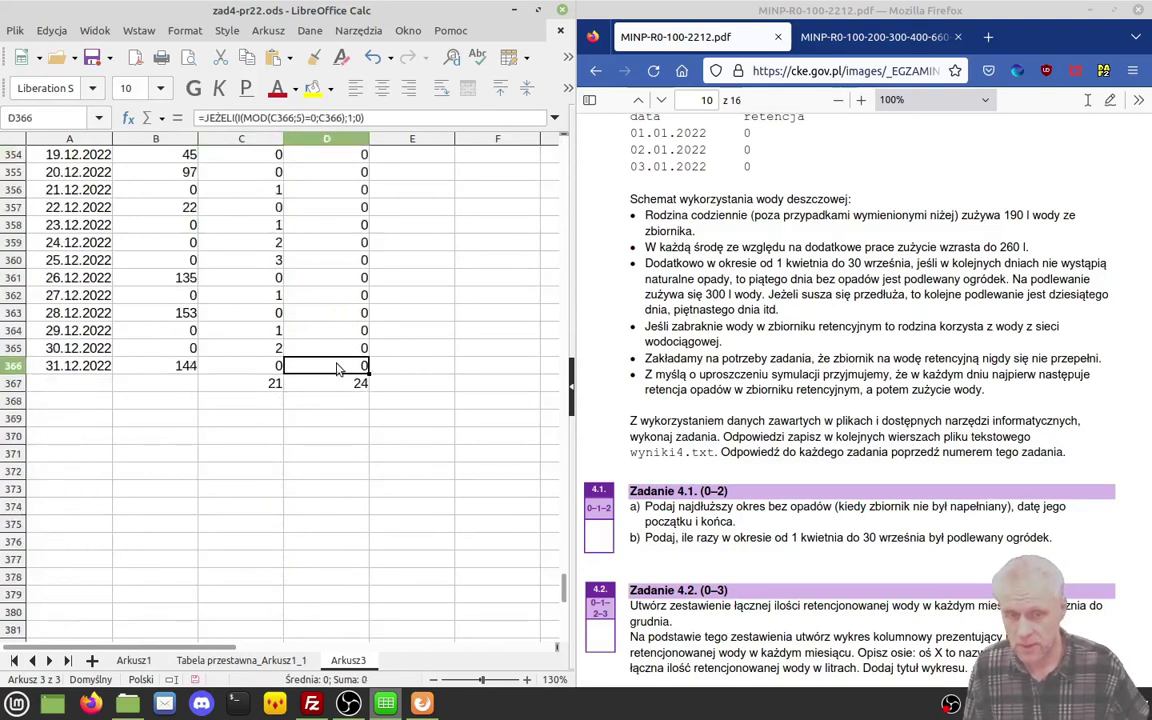
Step: Clear the October–December watering flags D275:D366 and confirm D367 now totals 18
drag(339, 366, 335, 228)
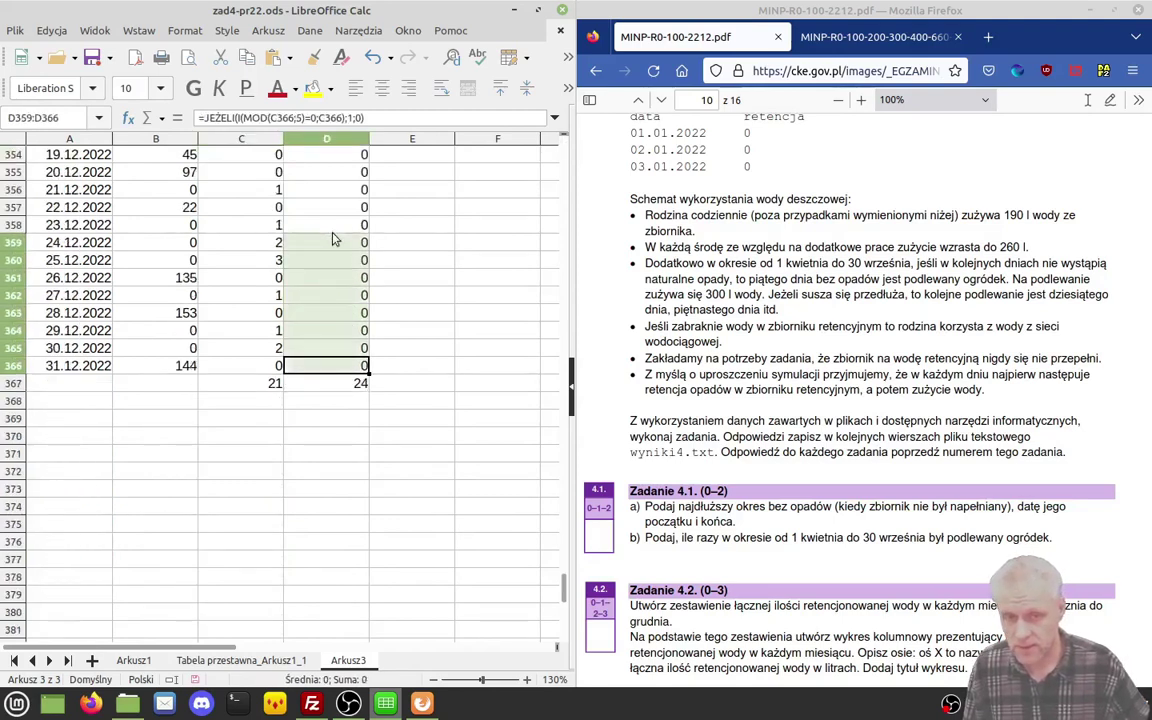
scroll(335, 235, up, 6)
scroll(335, 235, up, 5)
scroll(335, 235, up, 3)
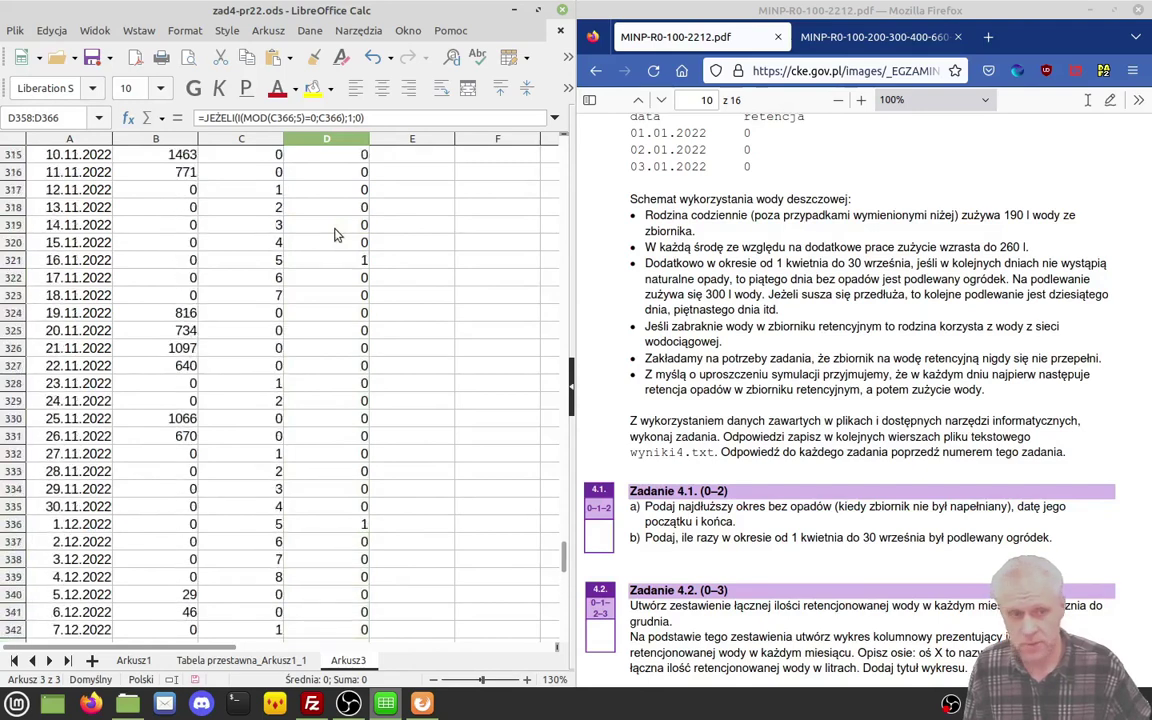
scroll(335, 235, up, 4)
scroll(335, 235, up, 1)
scroll(335, 235, up, 4)
scroll(335, 235, up, 3)
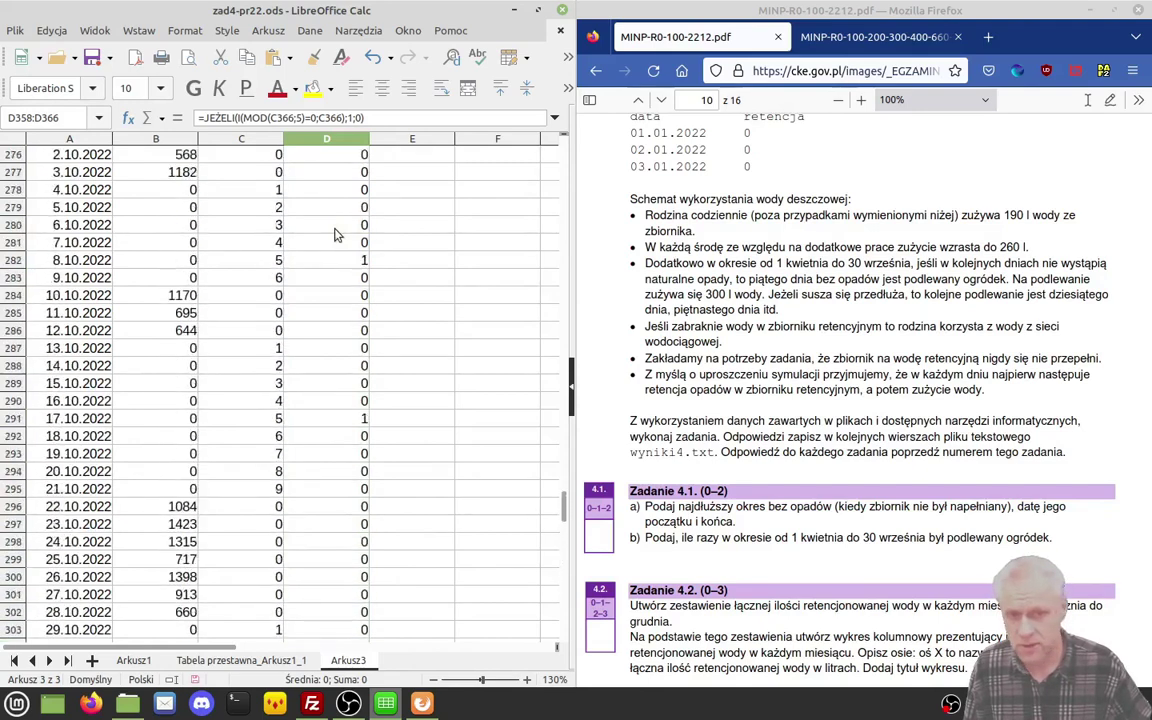
scroll(335, 235, up, 3)
scroll(335, 235, up, 4)
scroll(336, 240, down, 3)
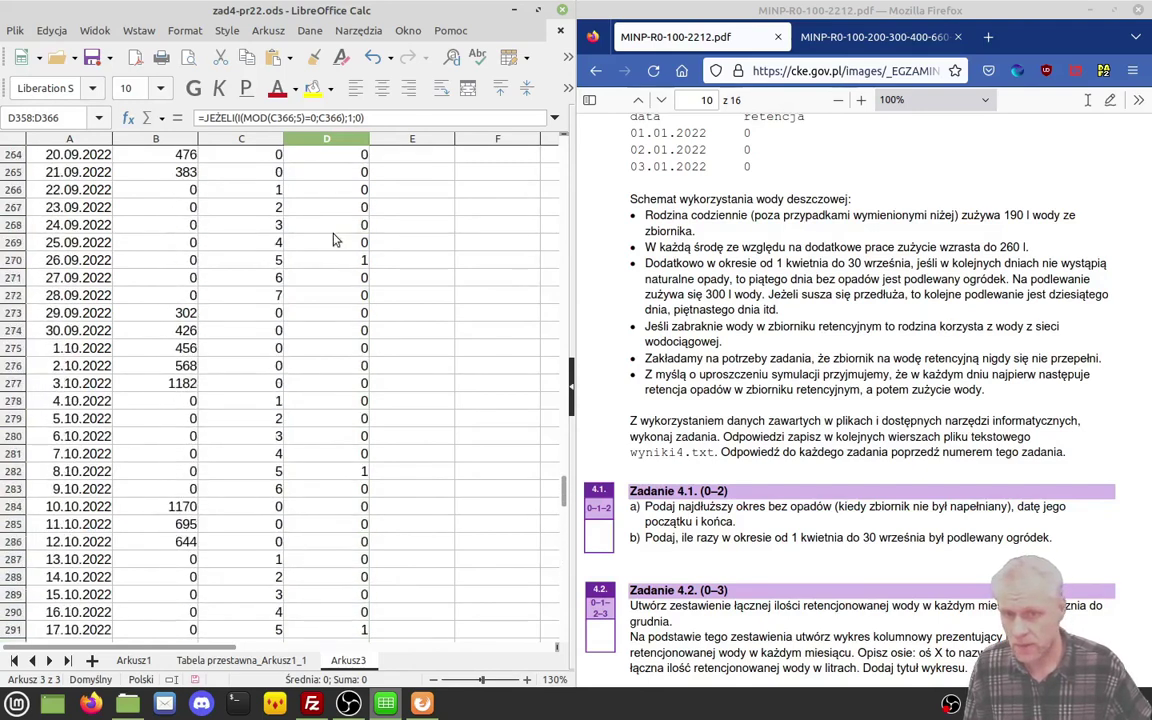
click(343, 351)
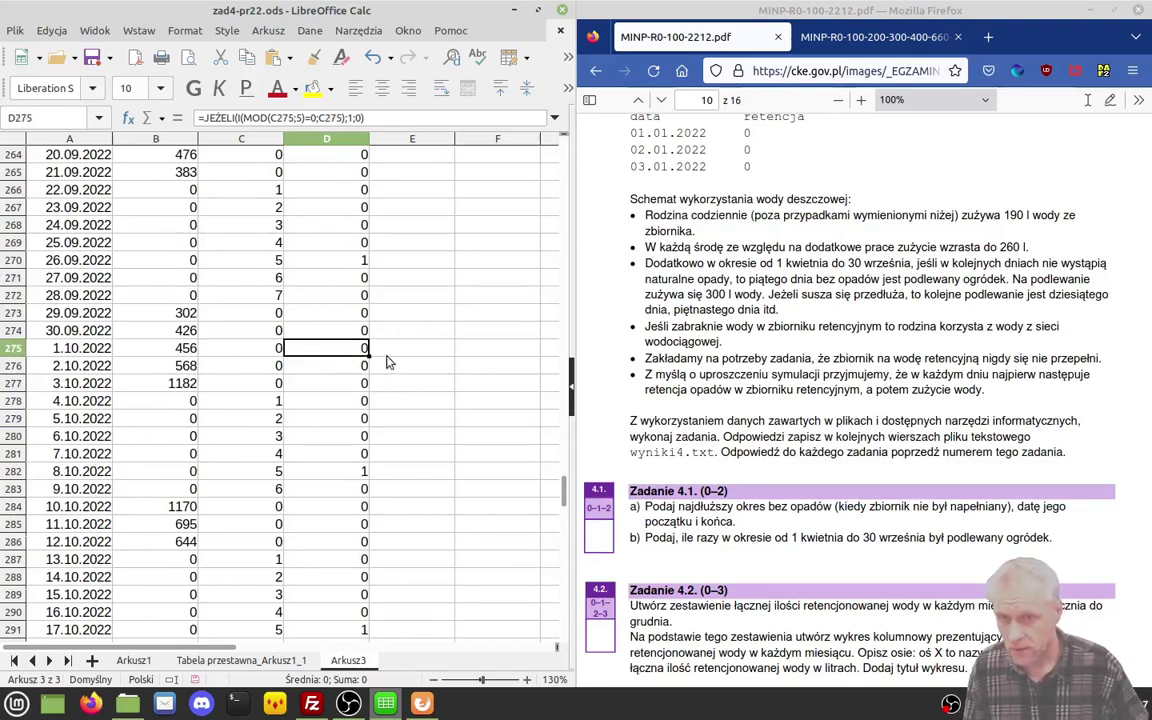
key(ctrl+shift+Down)
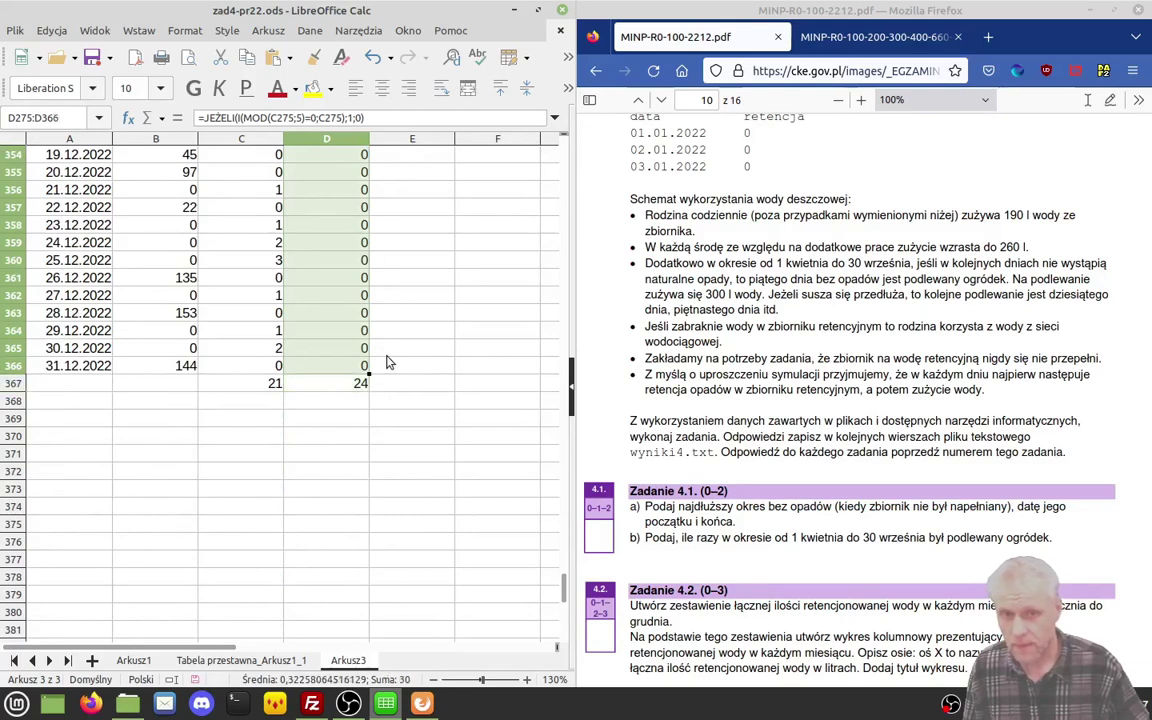
key(Delete)
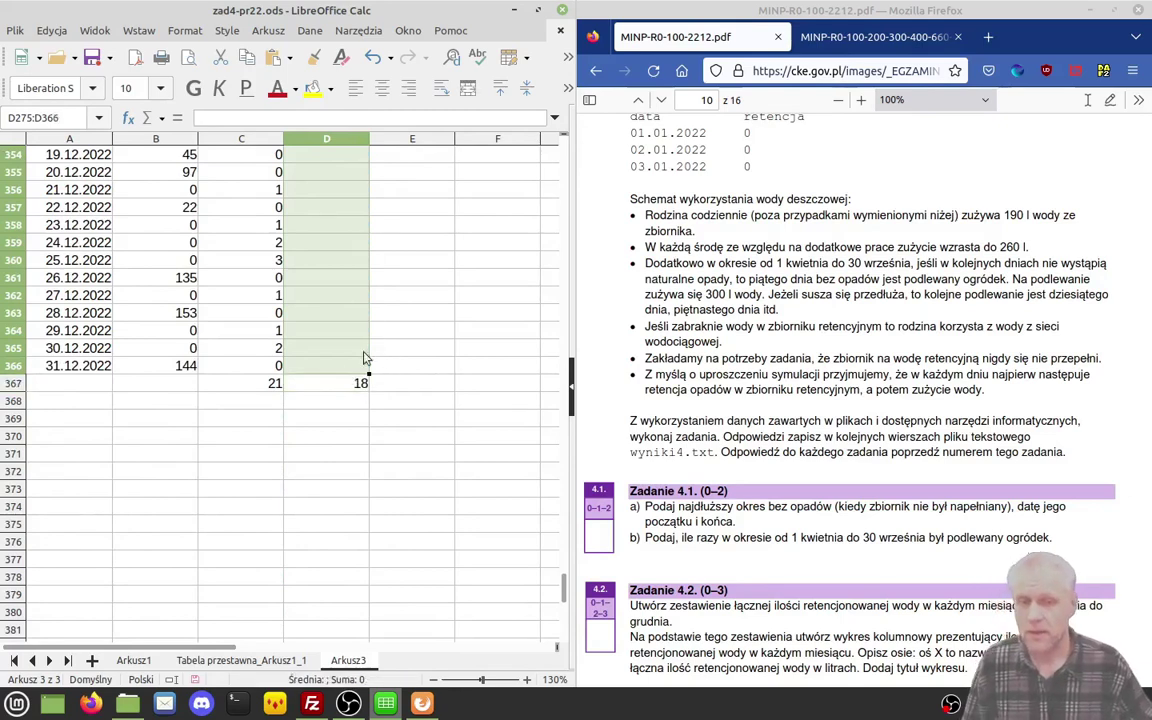
click(332, 396)
click(336, 385)
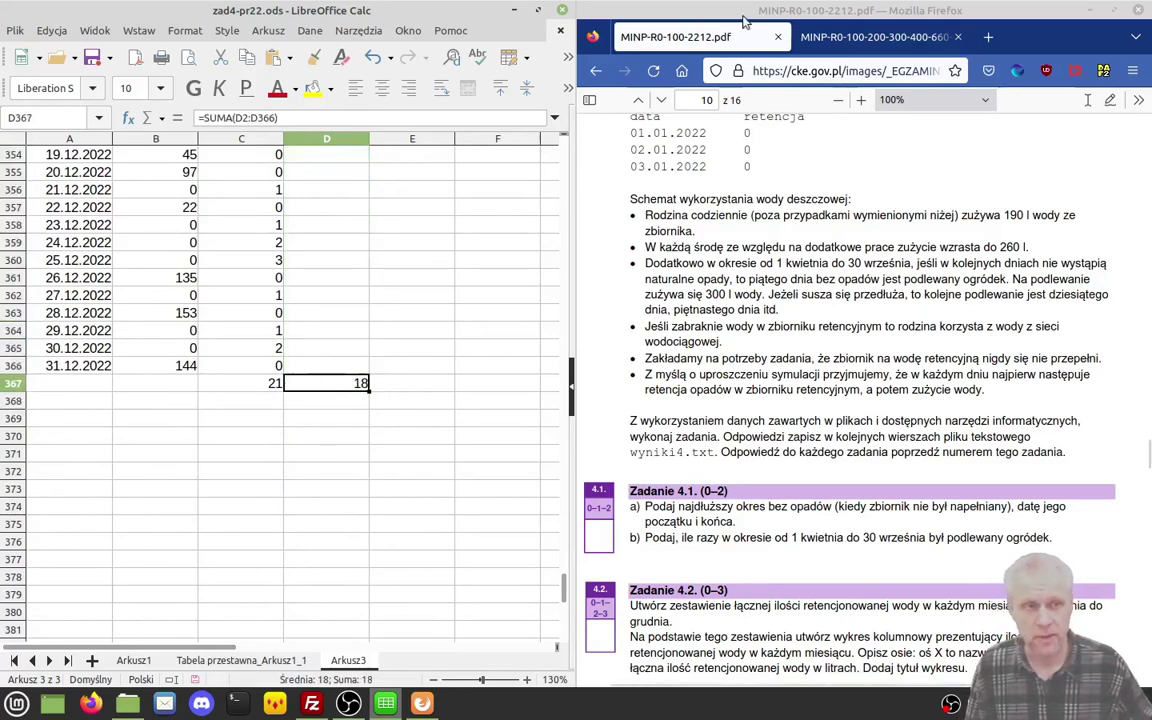
Step: Switch to the task 4.2 PDF, then select the Data and retencja columns A1:B366 in Calc
click(864, 40)
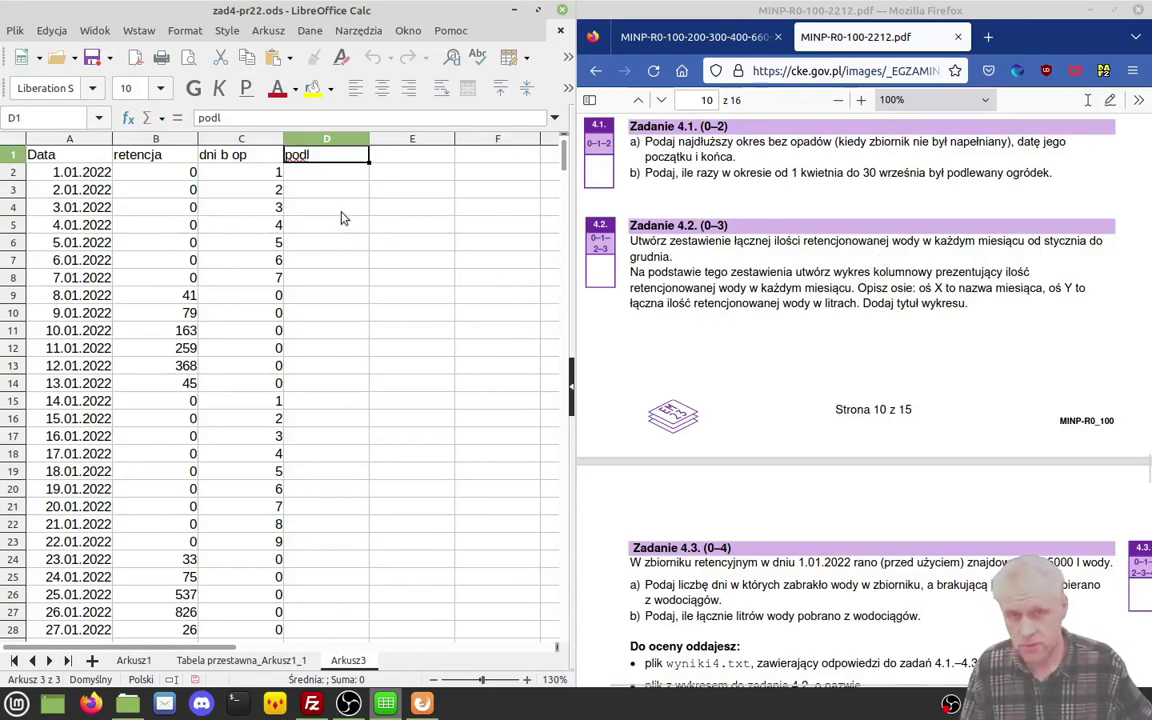
click(258, 193)
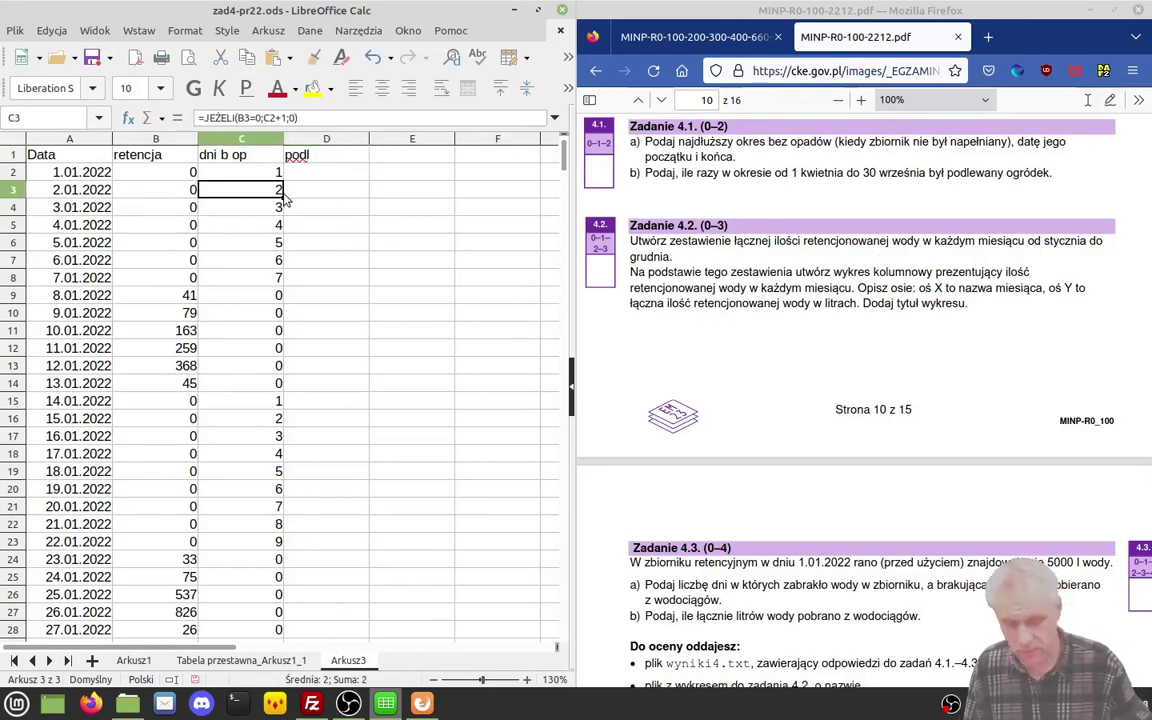
key(Left)
key(Left)
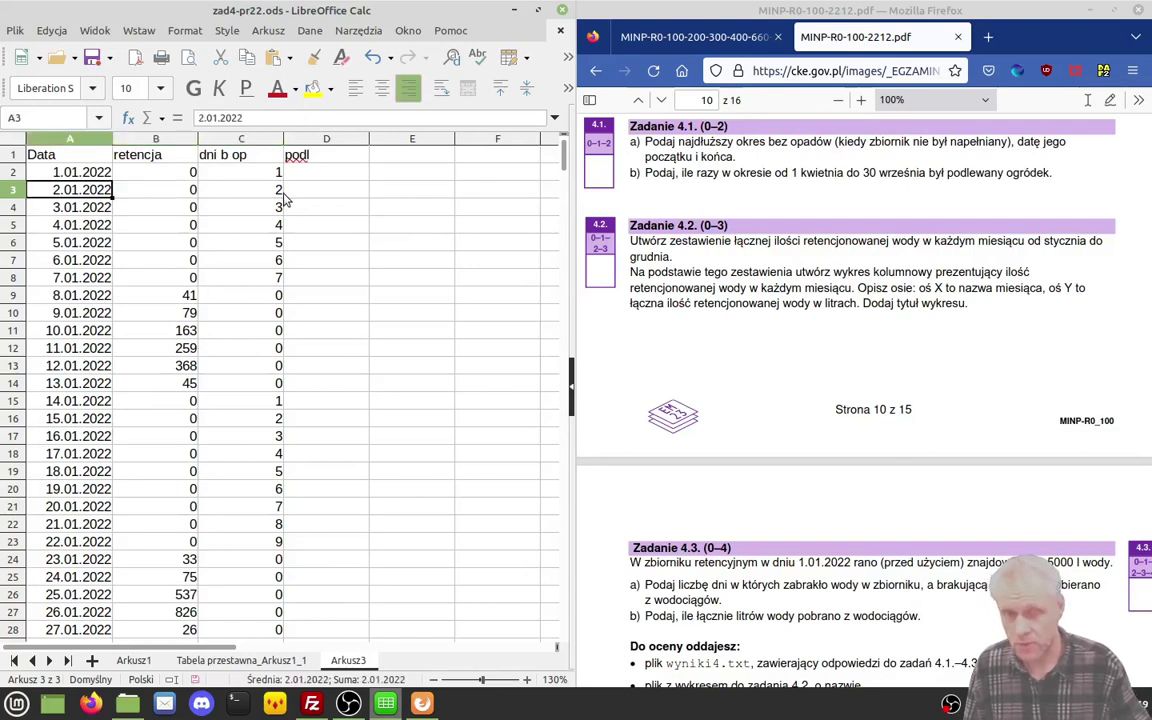
key(Up)
key(Up)
key(shift+Right)
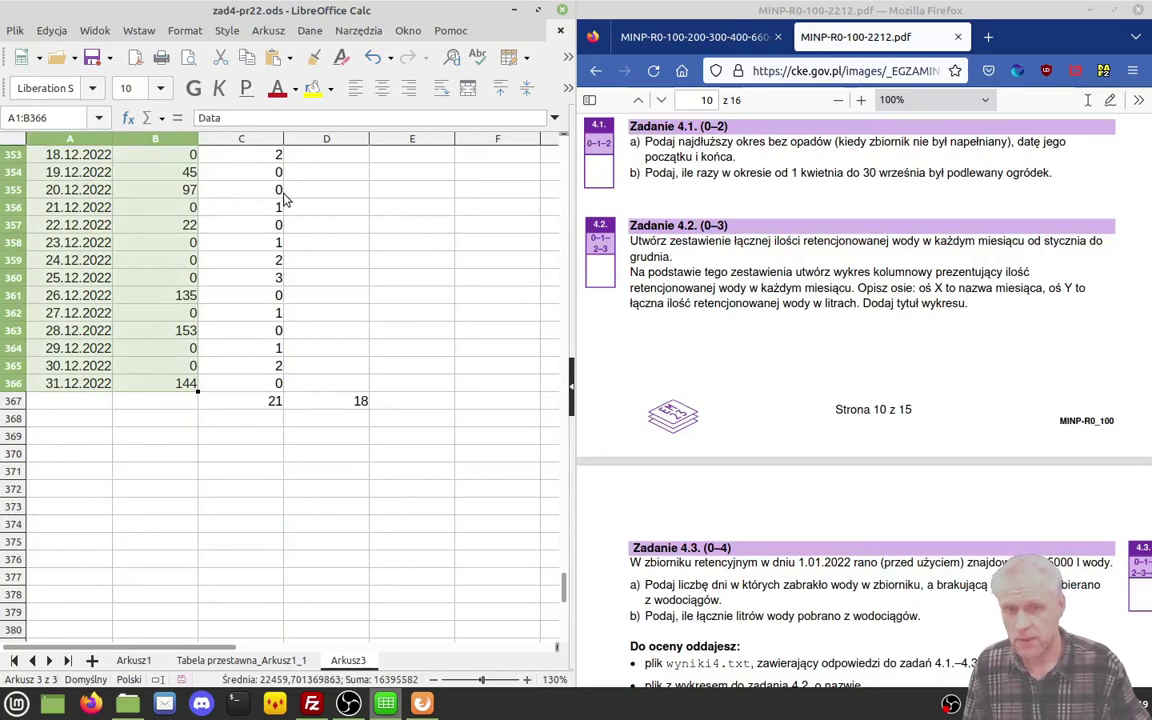
Step: Build a pivot table with Data as the row field and Suma - retencja as the data field
click(308, 33)
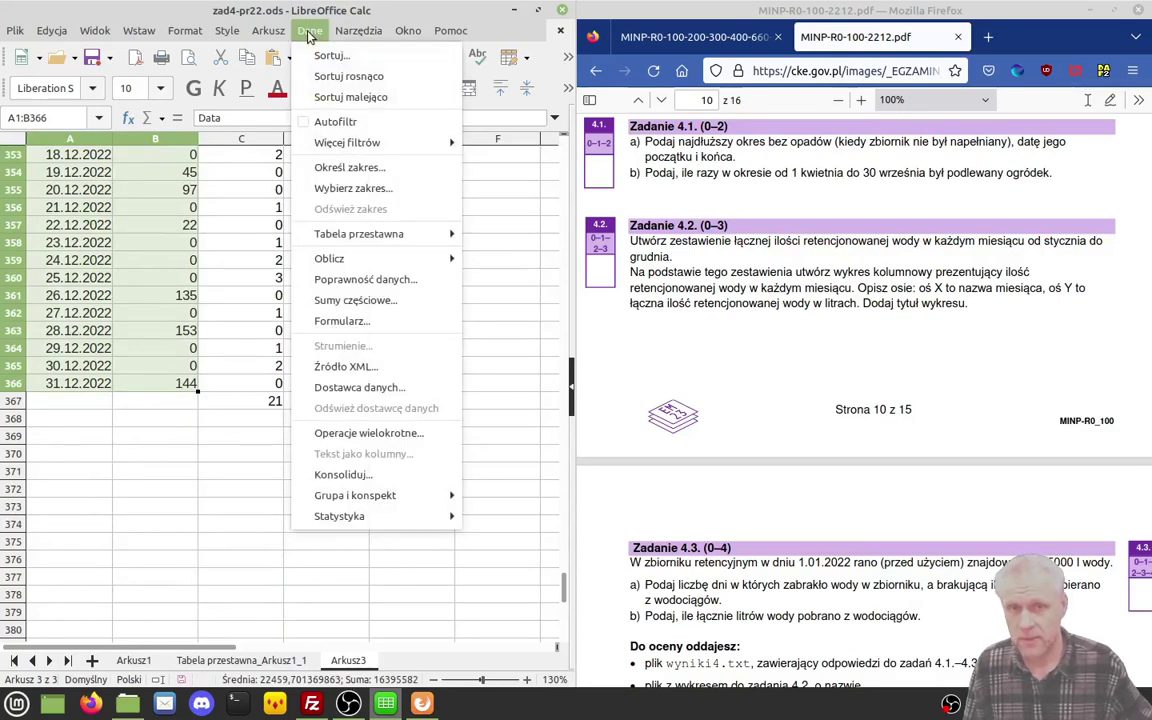
mouse_move(360, 233)
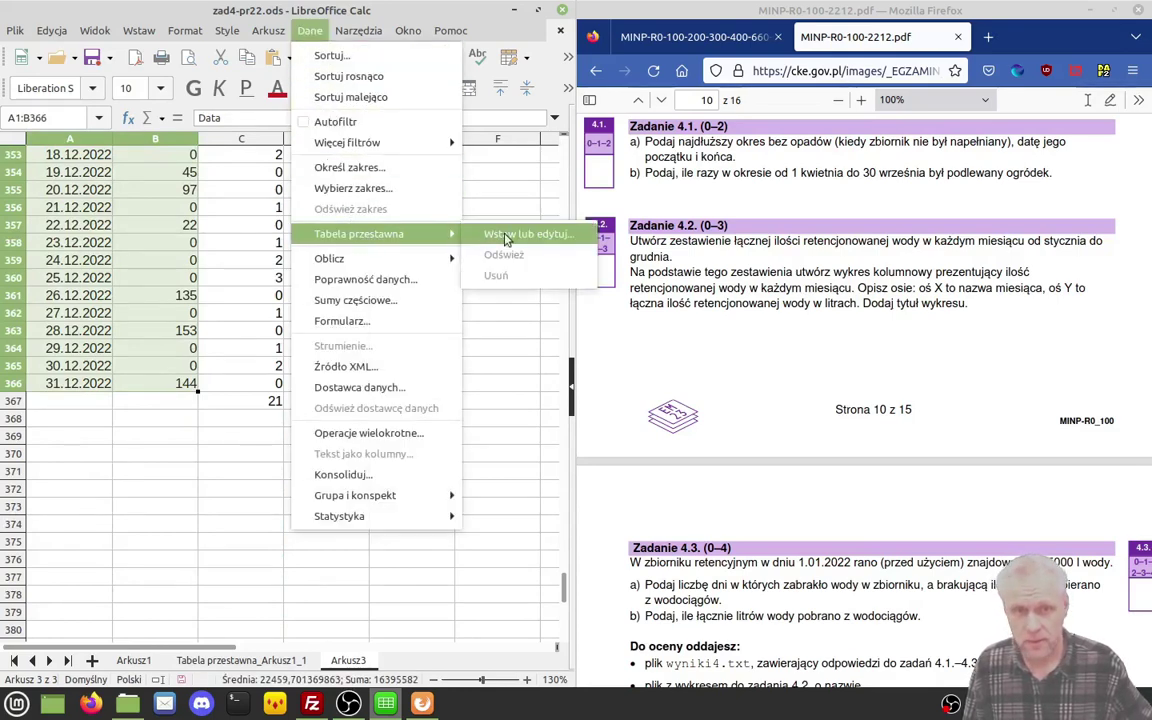
click(506, 236)
click(368, 419)
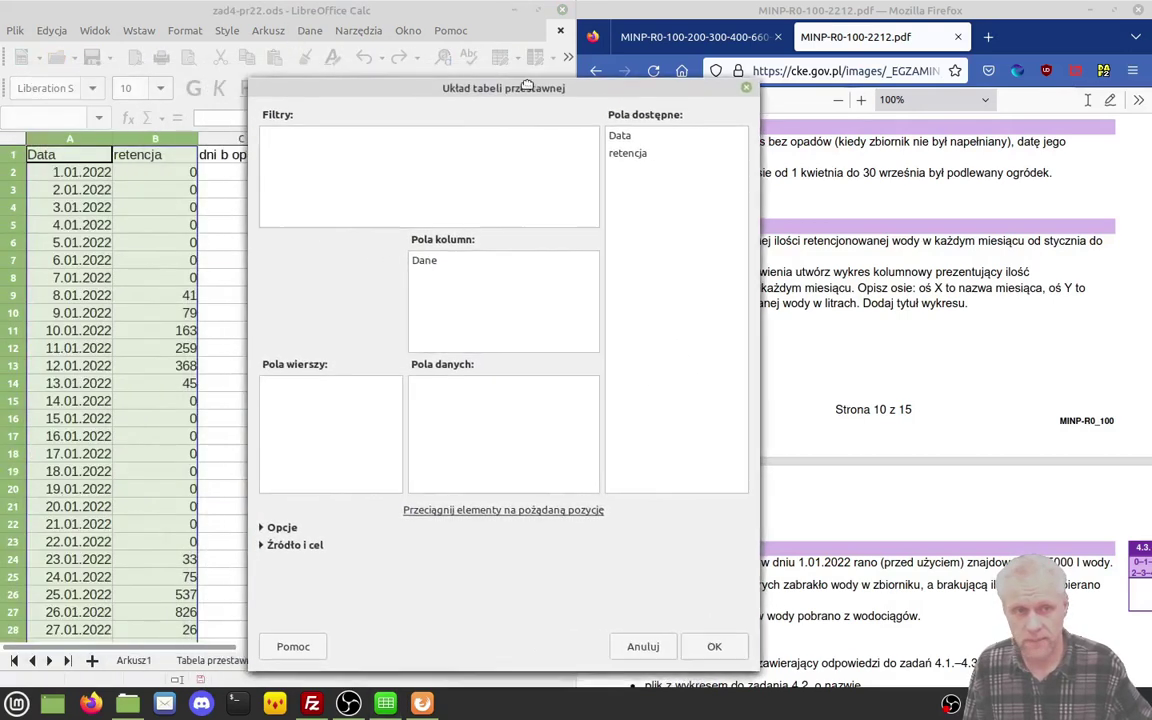
drag(643, 137, 343, 404)
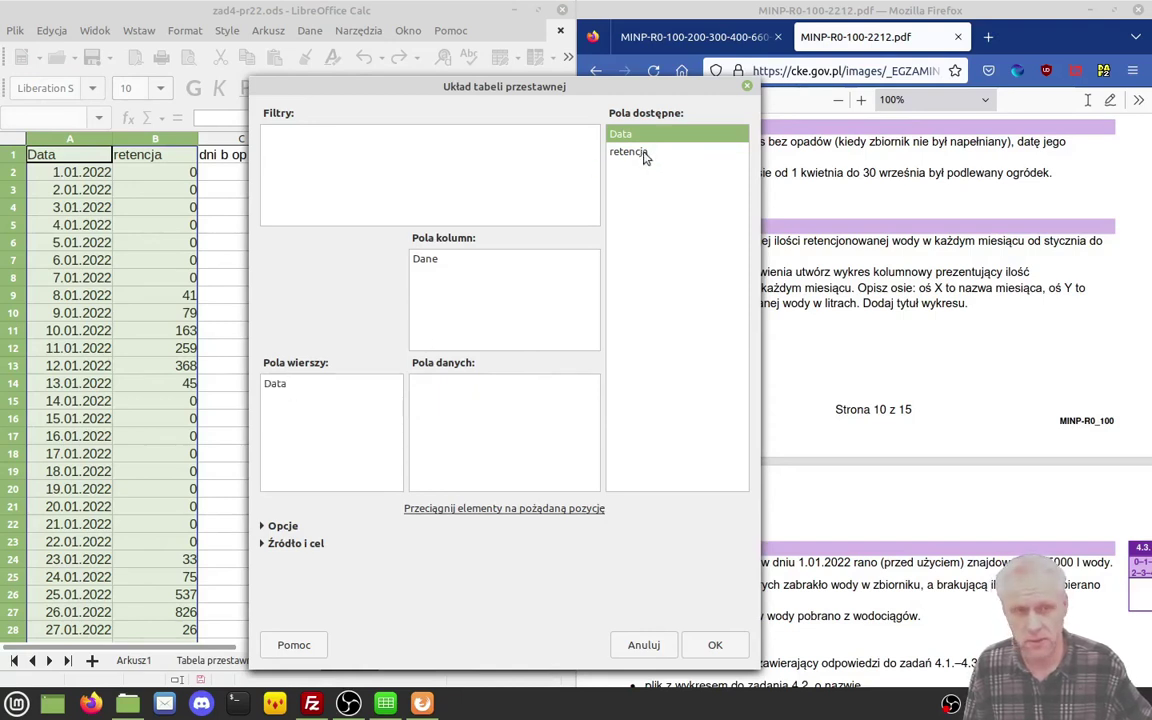
mouse_move(643, 155)
mouse_down()
mouse_move(599, 172)
mouse_move(476, 402)
mouse_up()
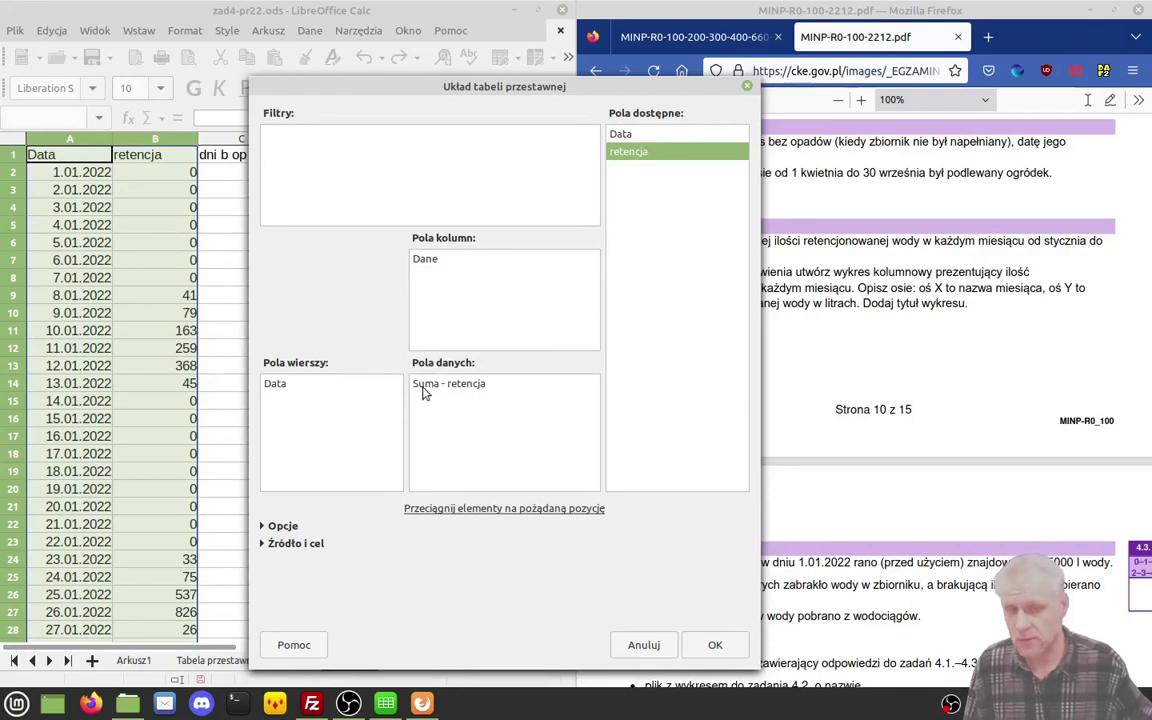
double_click(430, 385)
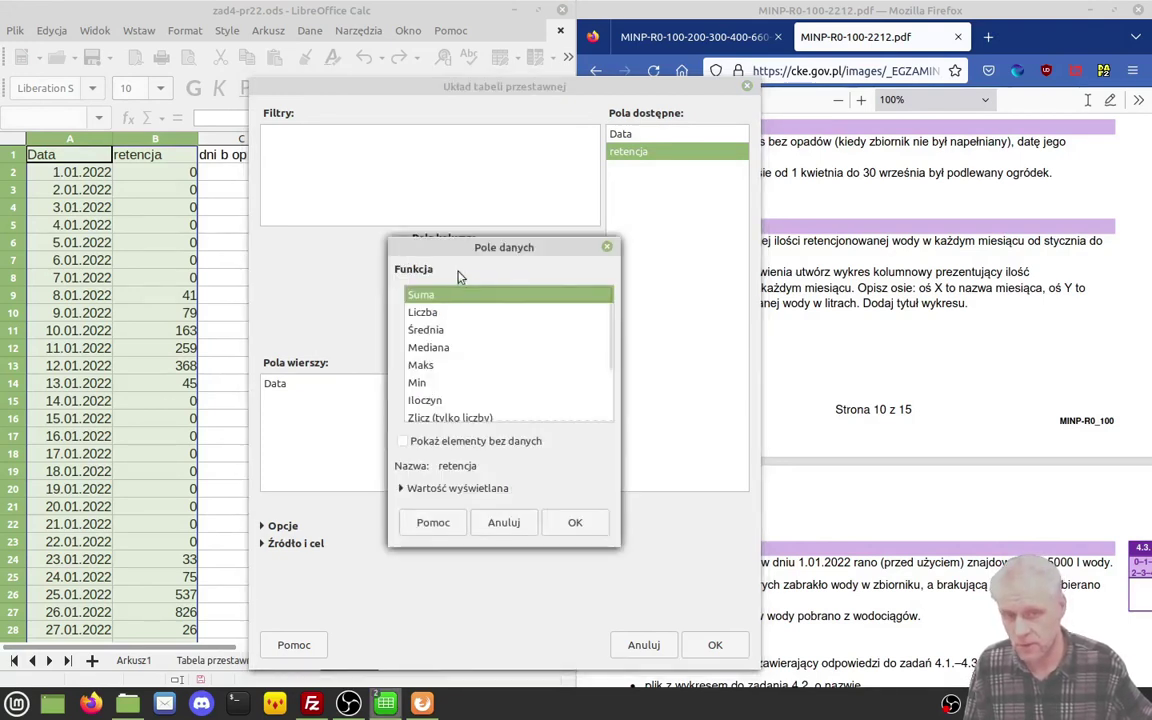
click(513, 527)
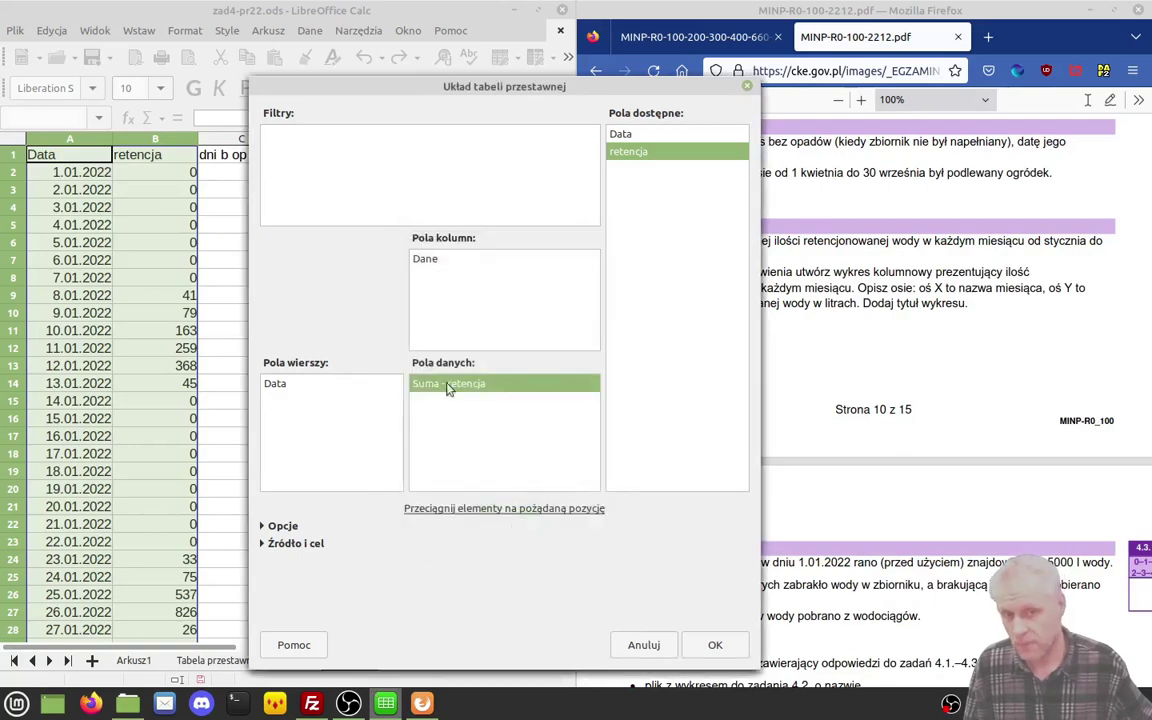
click(714, 644)
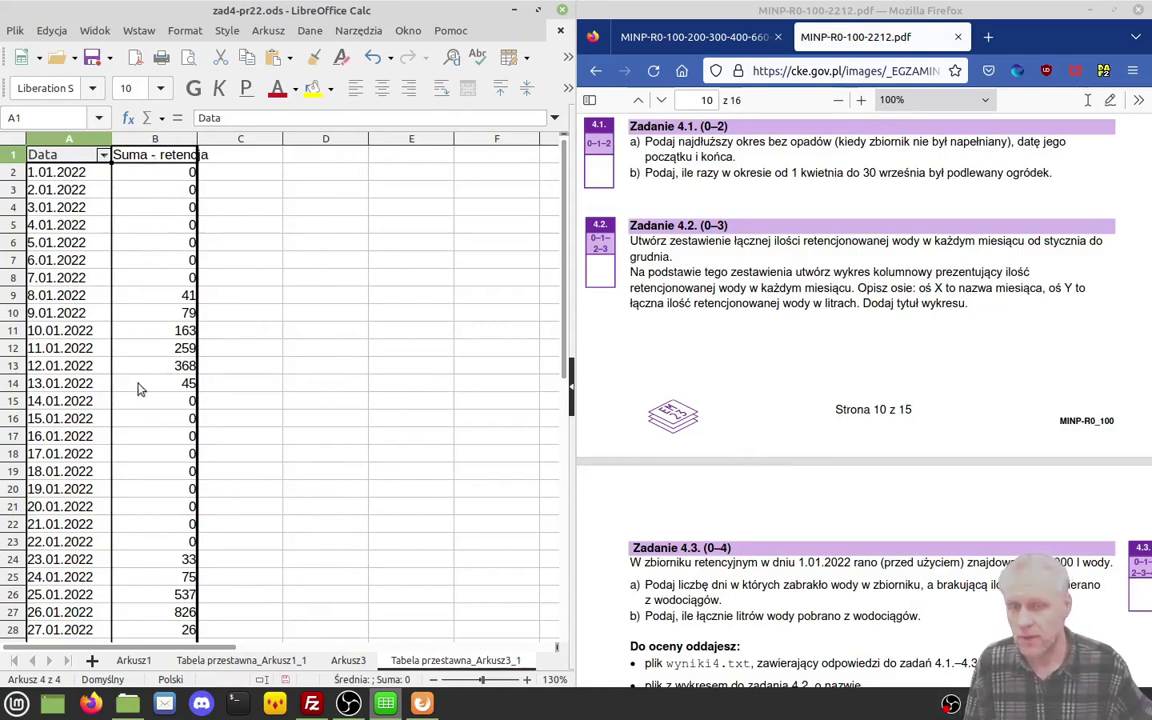
Step: Group the pivot table's dates by Miesiące to get retencja totals for months I–XII
click(69, 355)
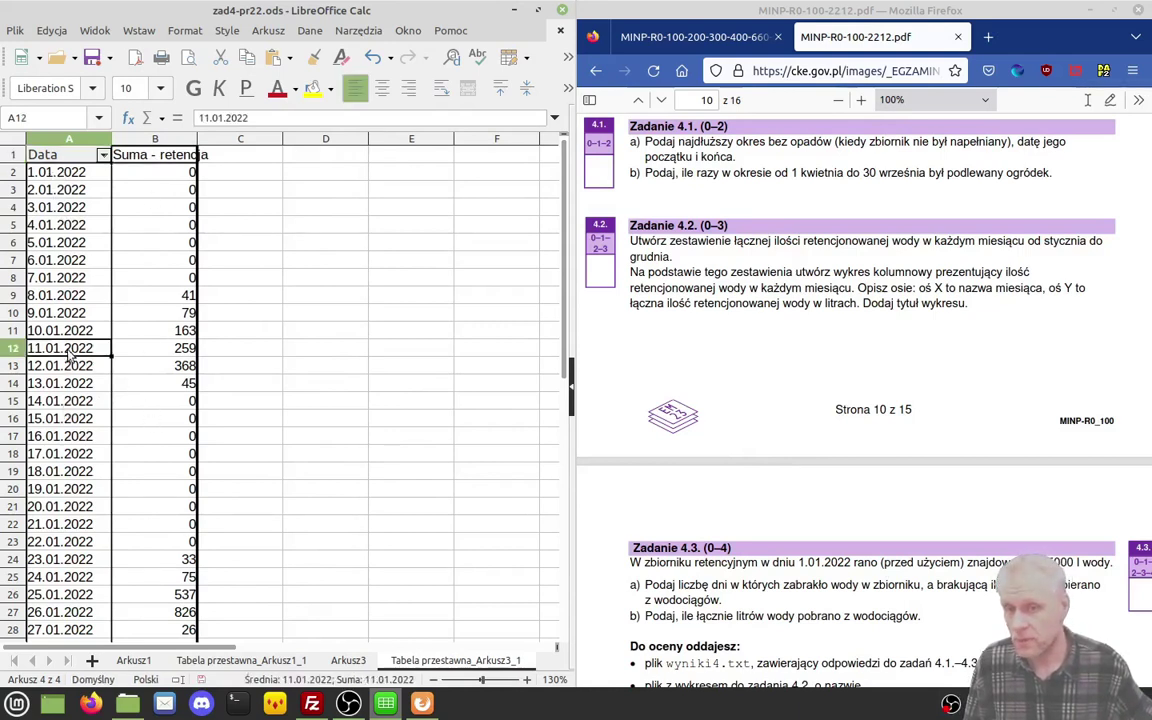
click(66, 317)
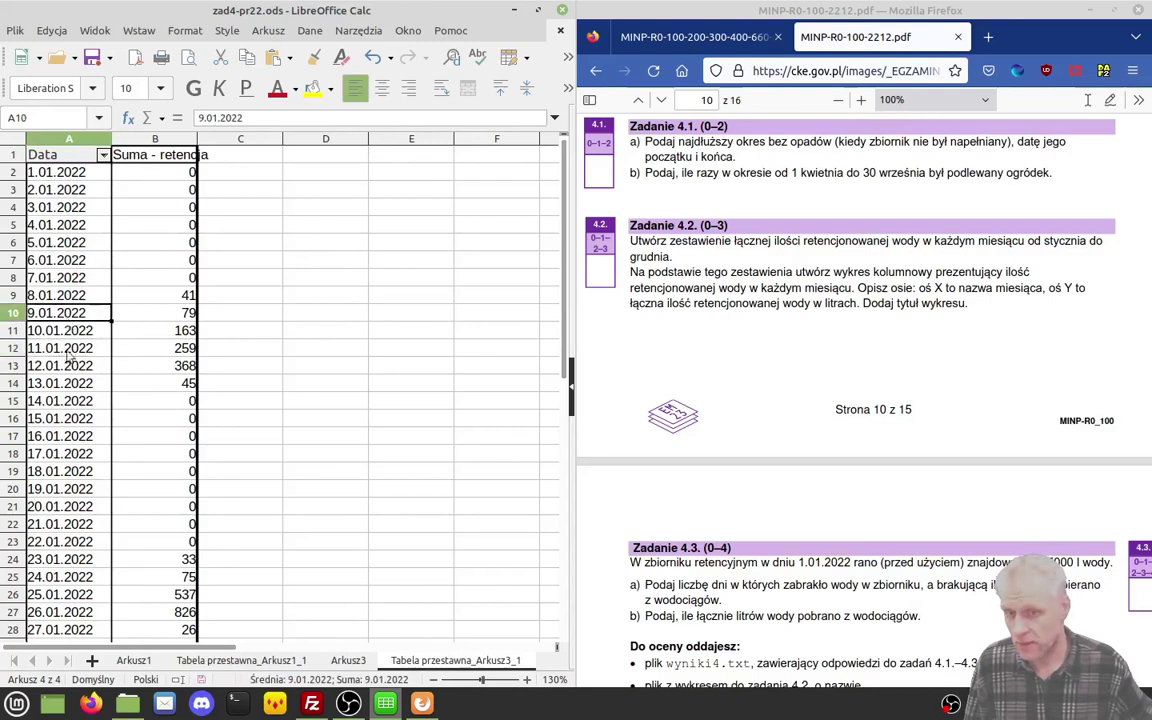
click(307, 33)
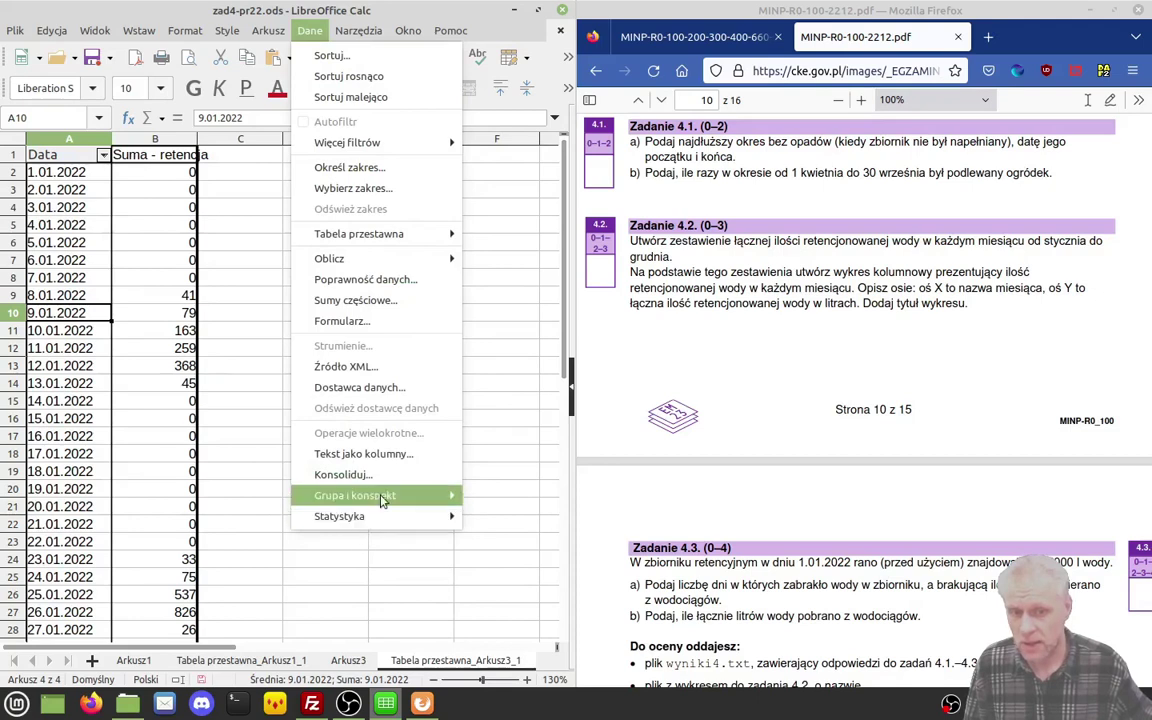
mouse_move(400, 495)
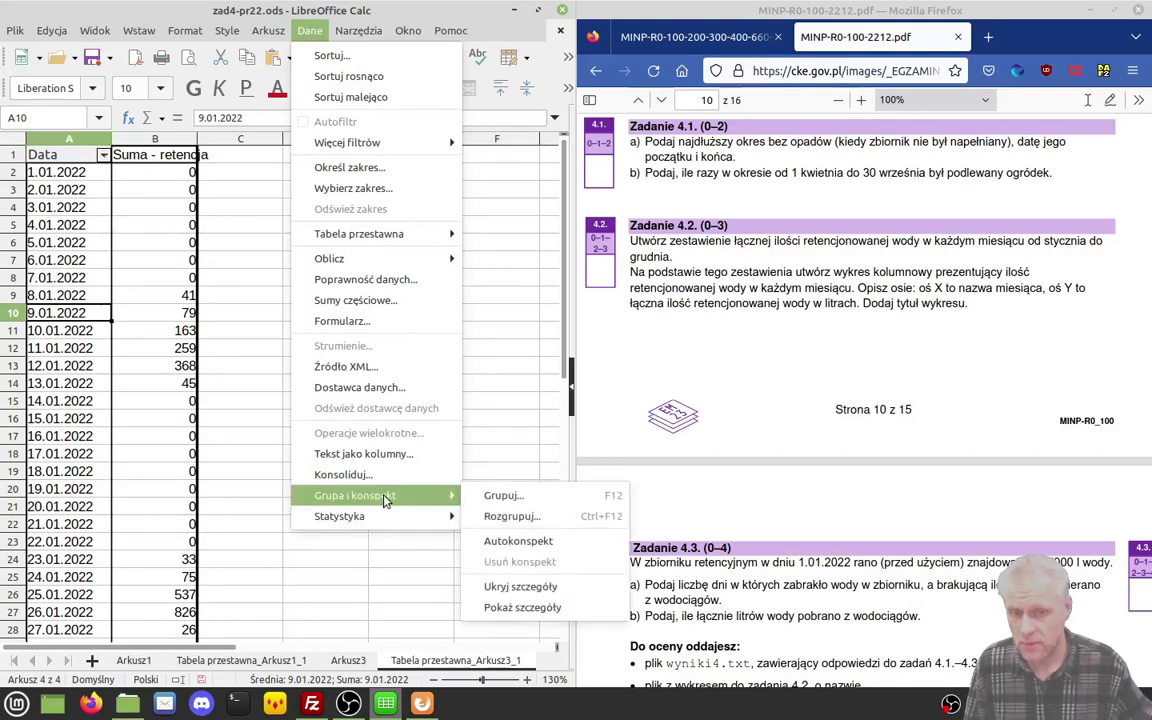
click(513, 499)
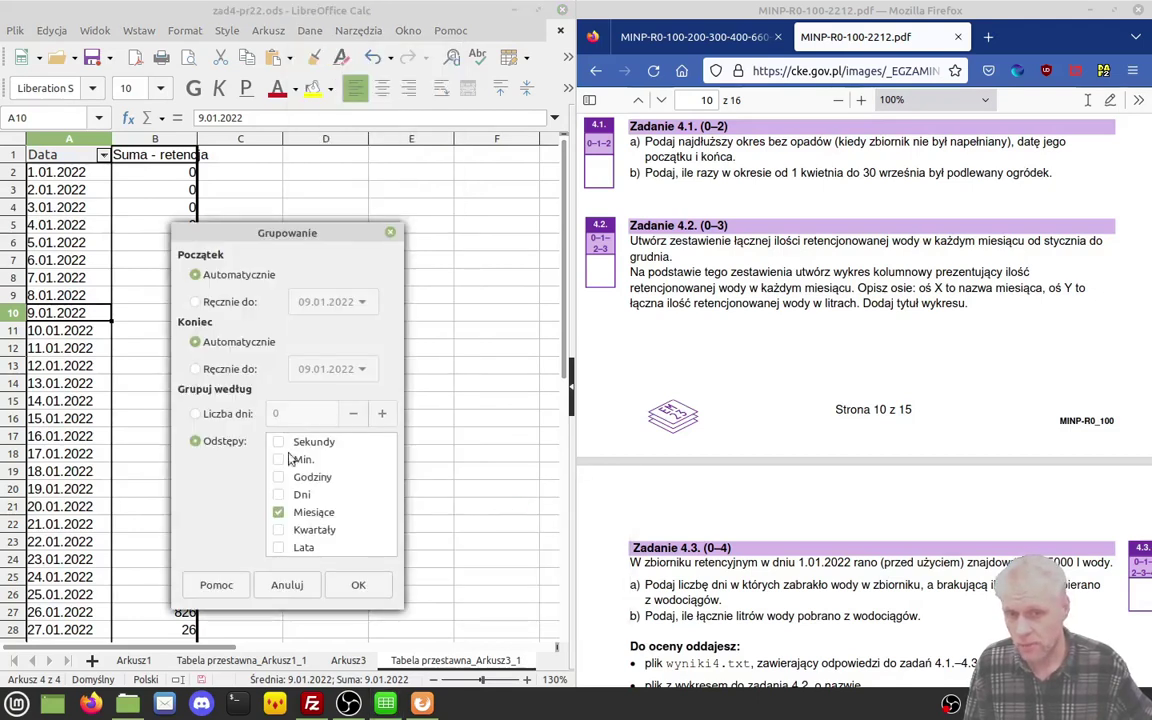
click(279, 514)
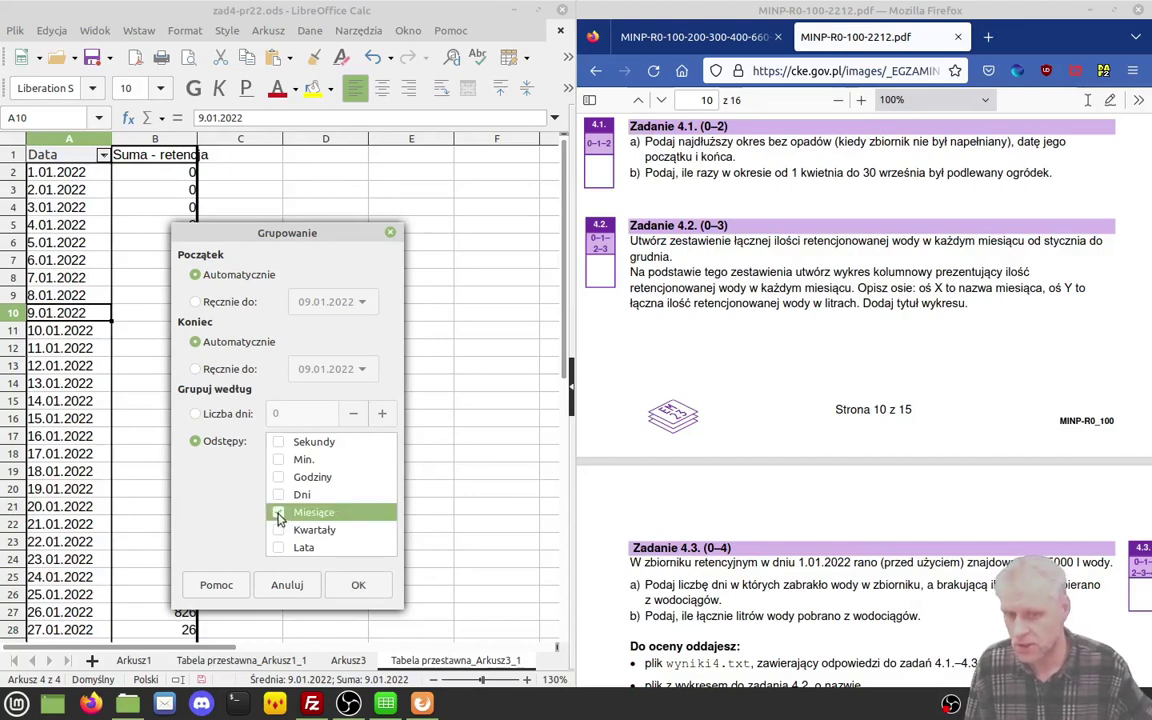
click(359, 588)
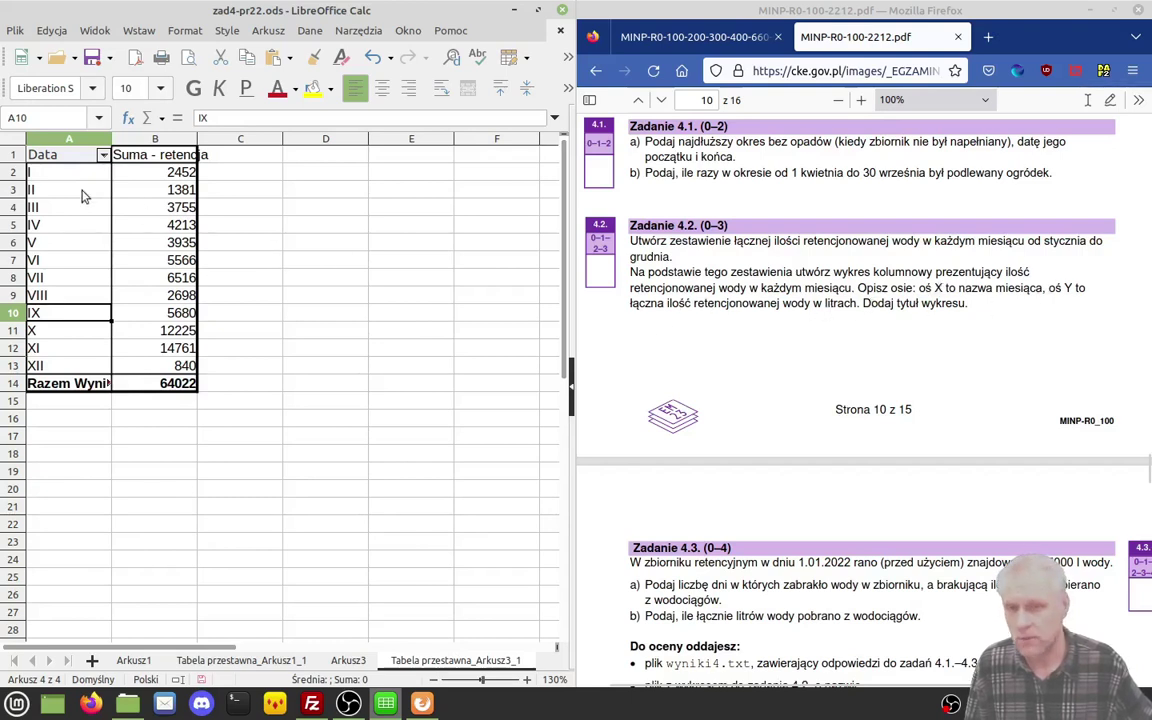
Step: Paste the monthly totals A1:B13 as text, numbers and dates into D1:E13, then maximize Calc
drag(70, 178, 142, 308)
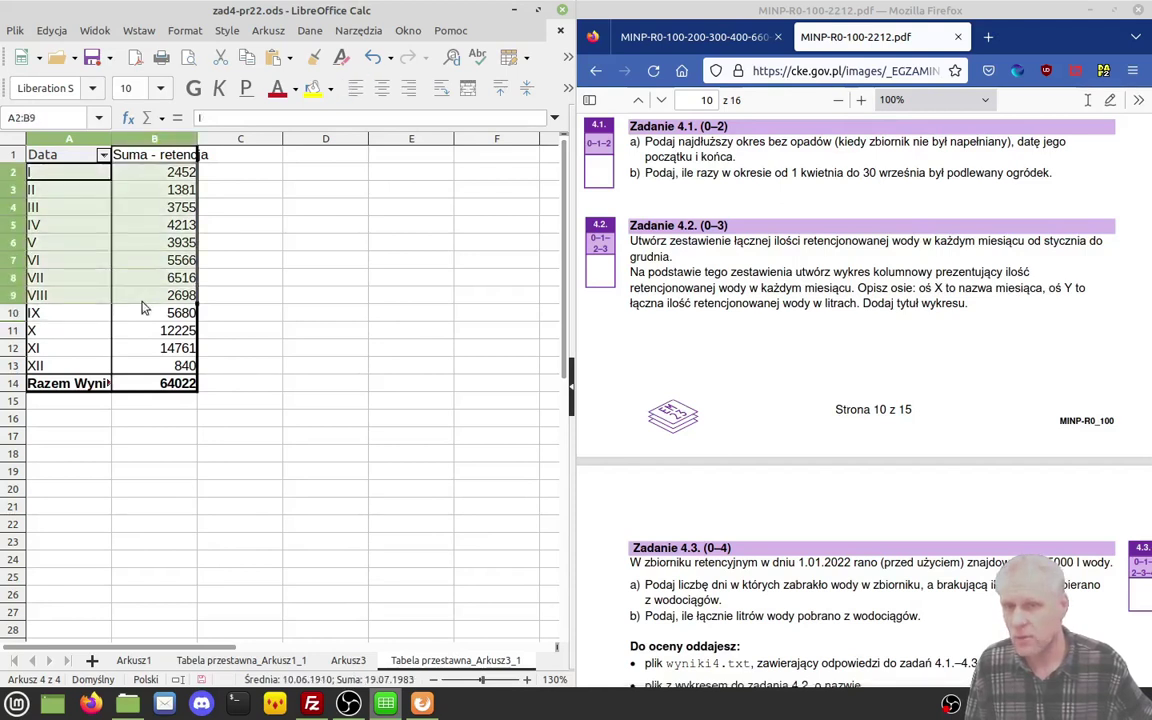
click(235, 313)
mouse_move(170, 366)
mouse_down()
mouse_move(70, 231)
mouse_move(73, 156)
mouse_up()
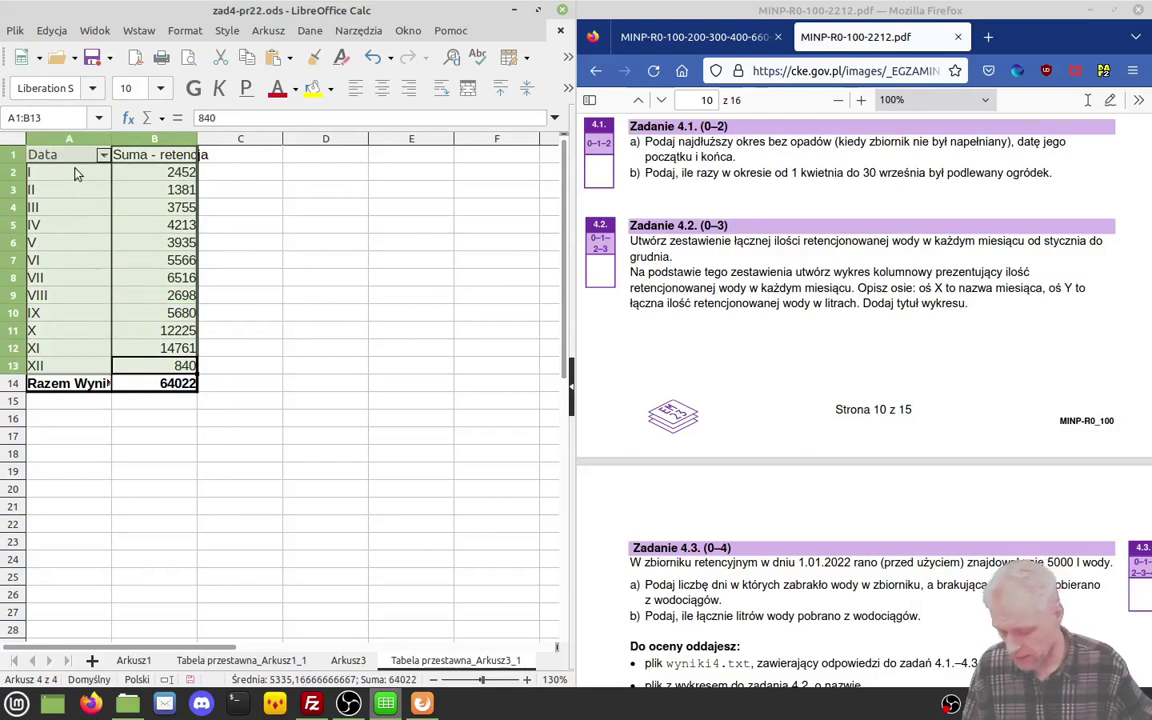
key(ctrl+c)
click(290, 156)
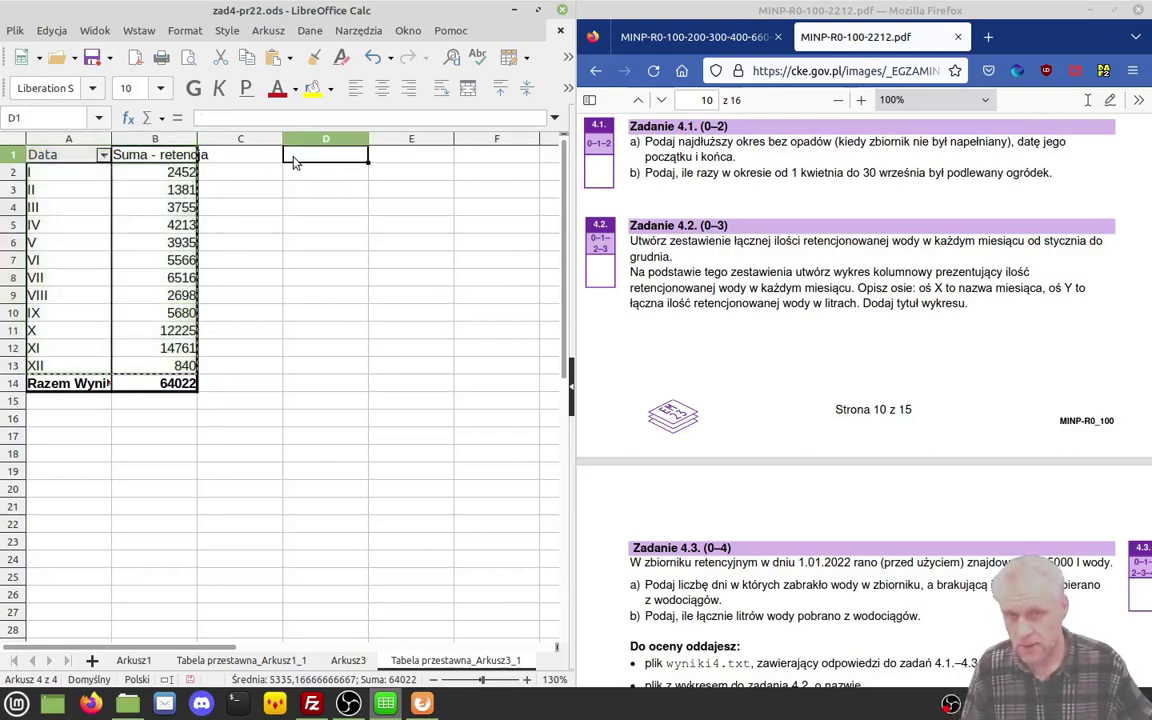
key(ctrl+shift+v)
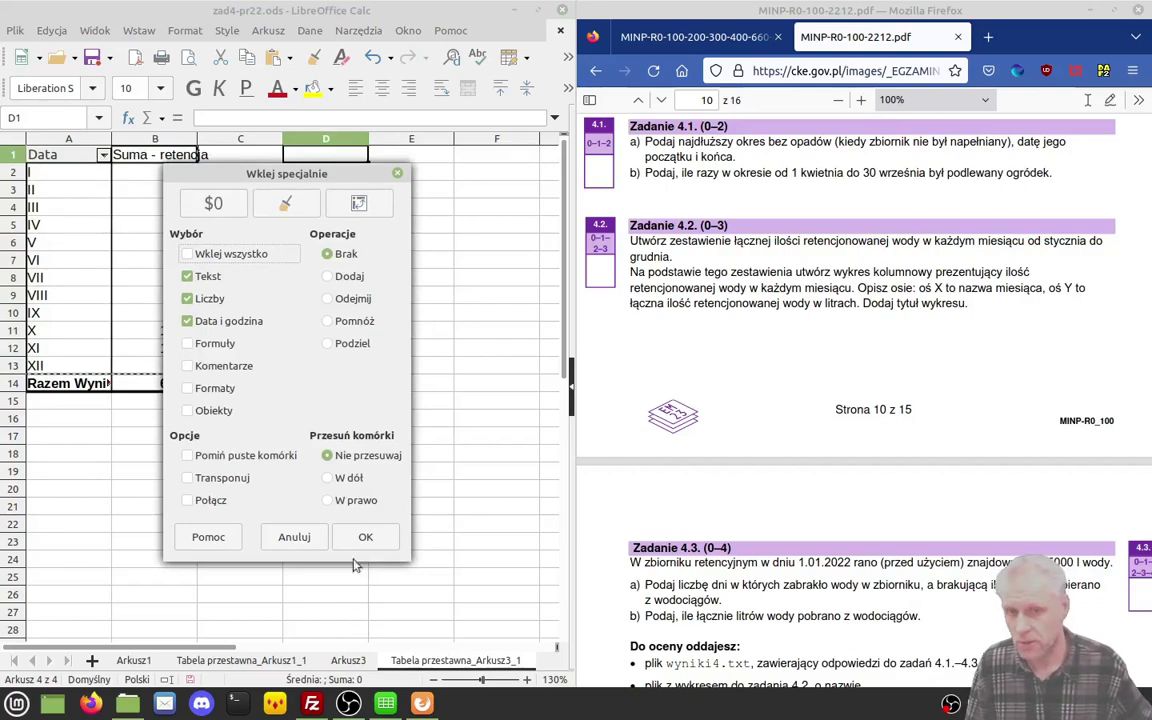
click(365, 539)
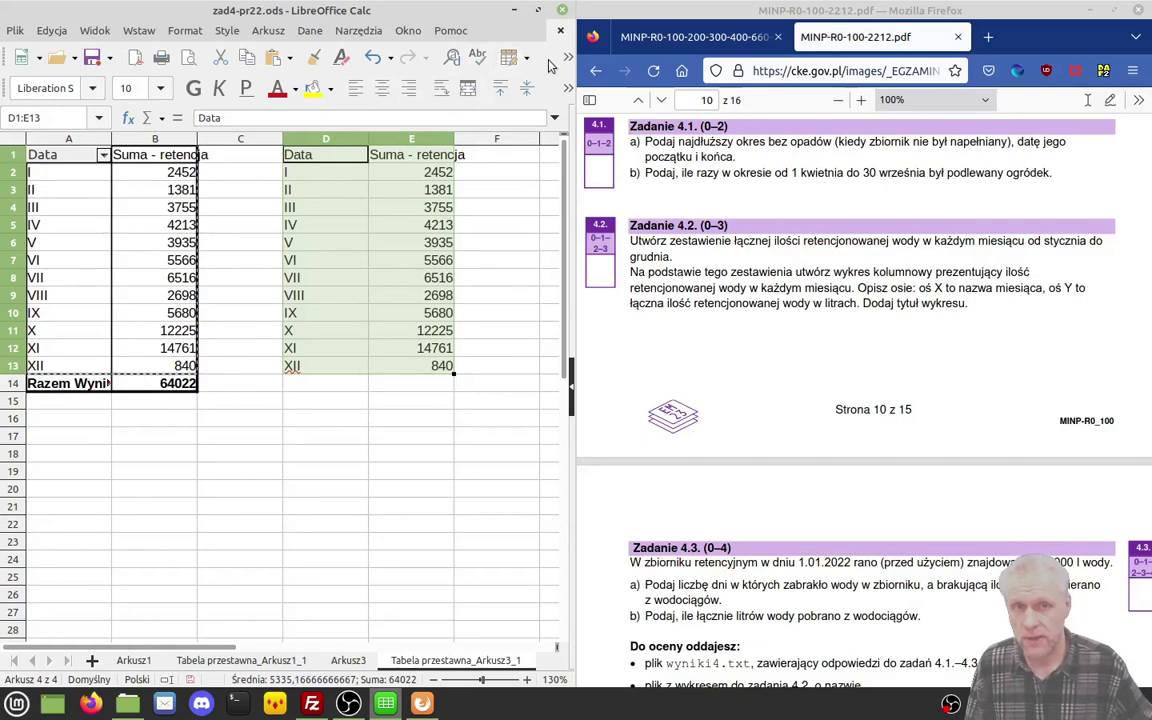
click(566, 66)
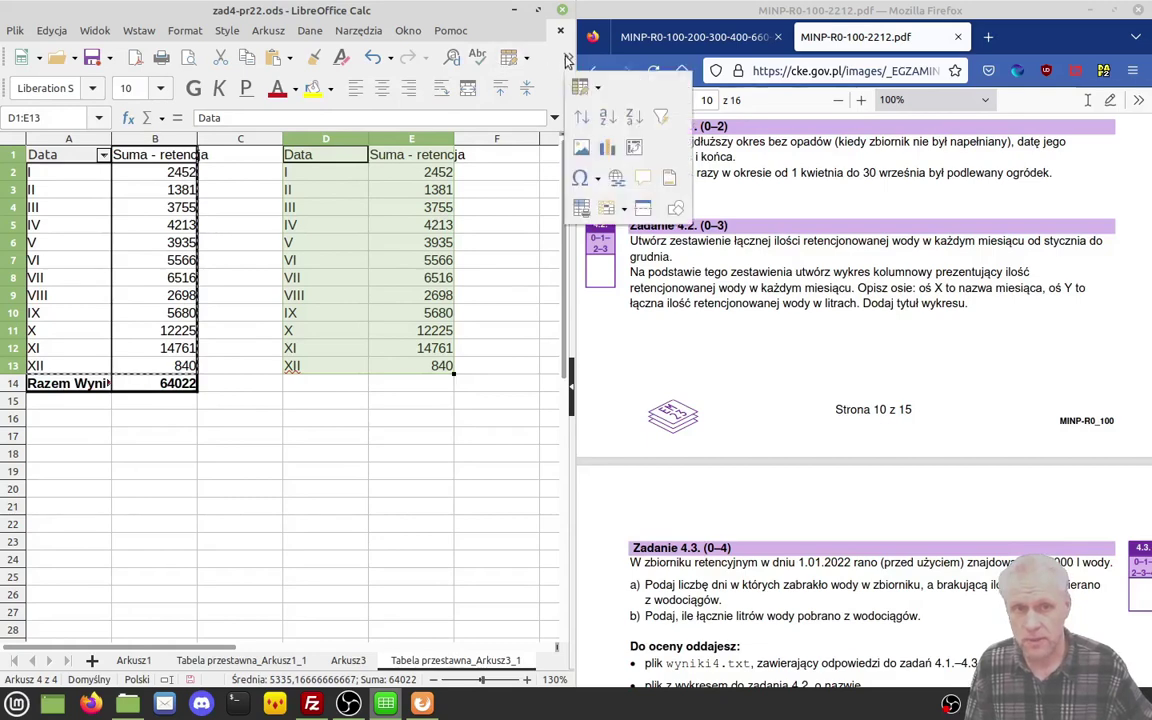
double_click(484, 14)
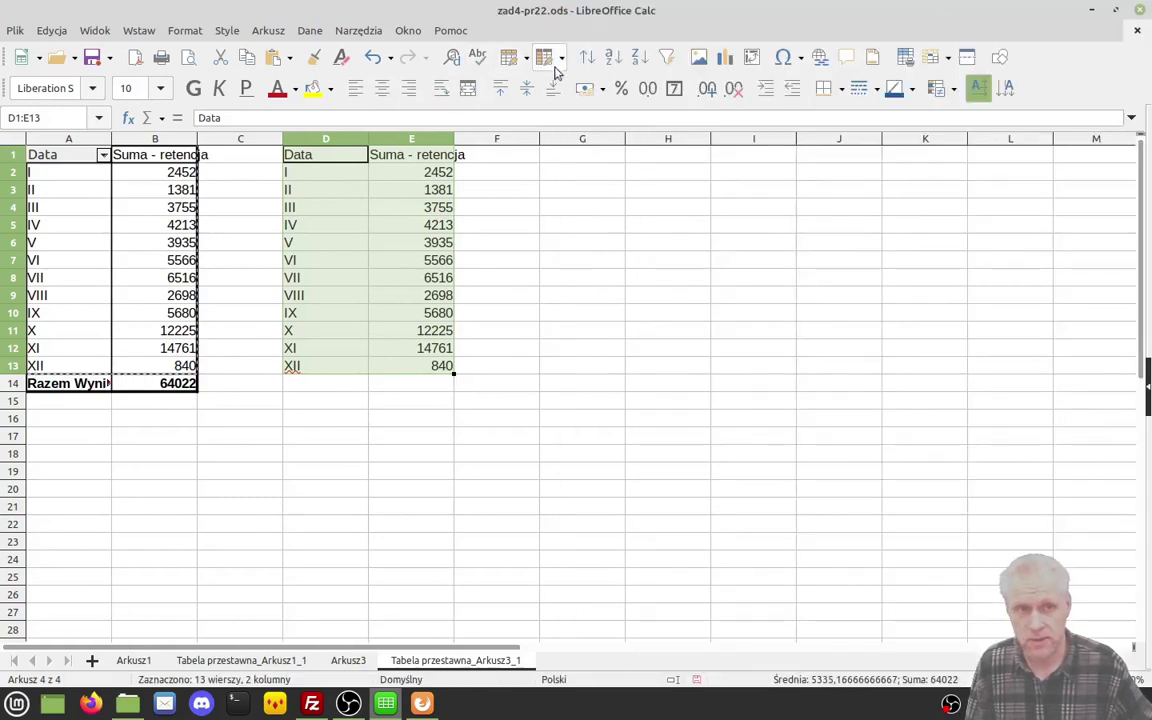
Step: Insert a column chart titled 'suma retencji po miesiącach' with axis titles 'm-ac' and 'suma w litrach'
click(726, 57)
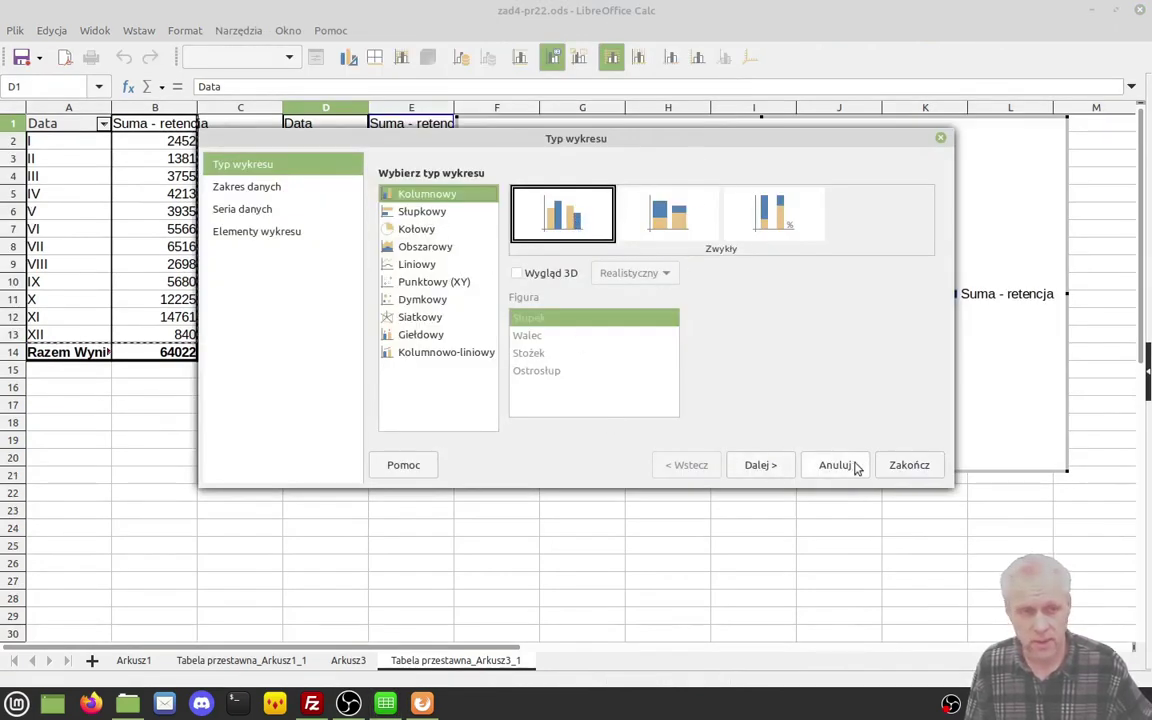
click(760, 466)
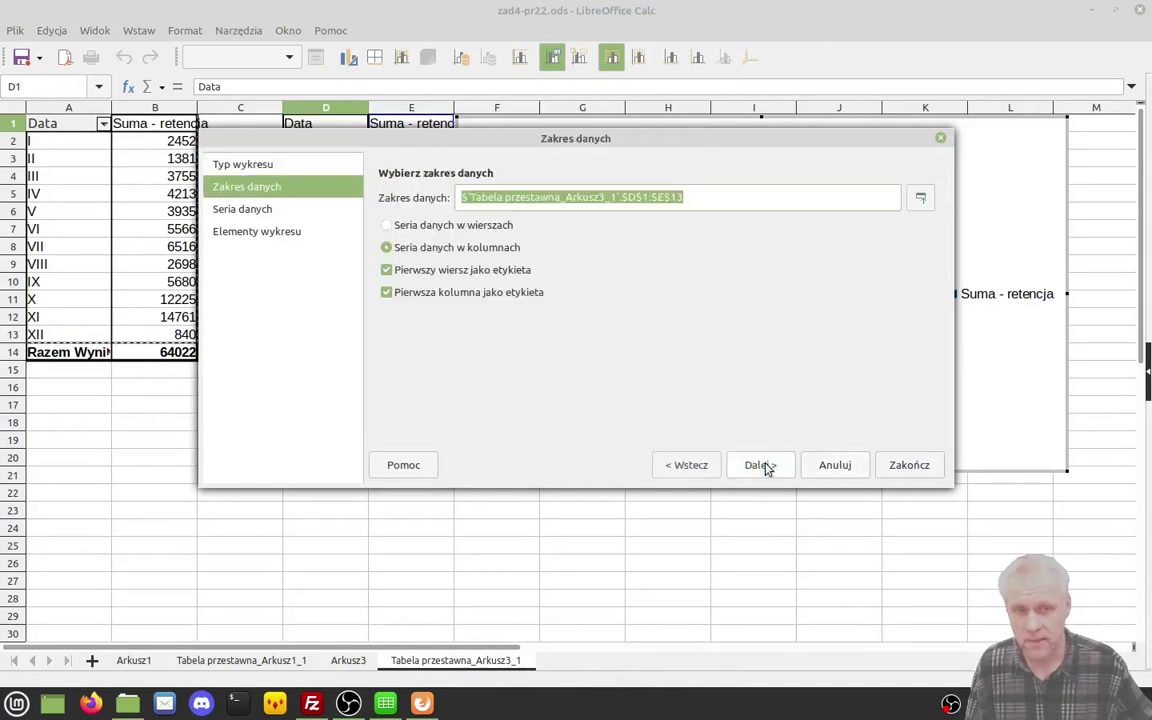
click(767, 469)
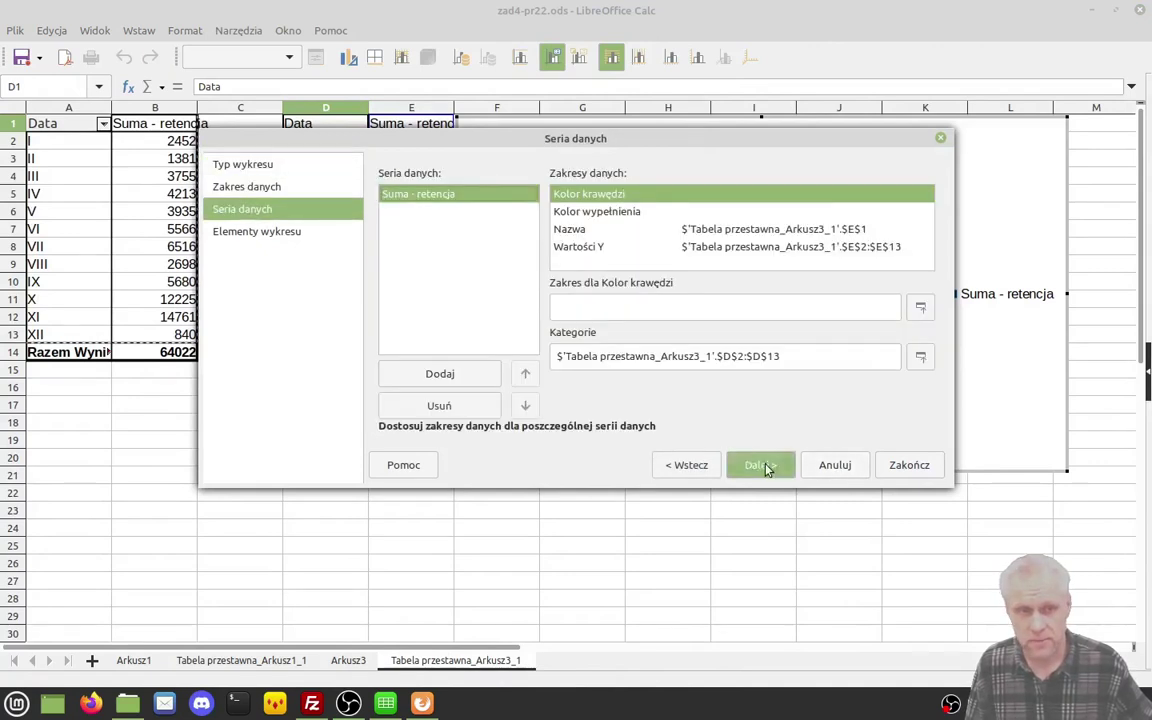
click(767, 469)
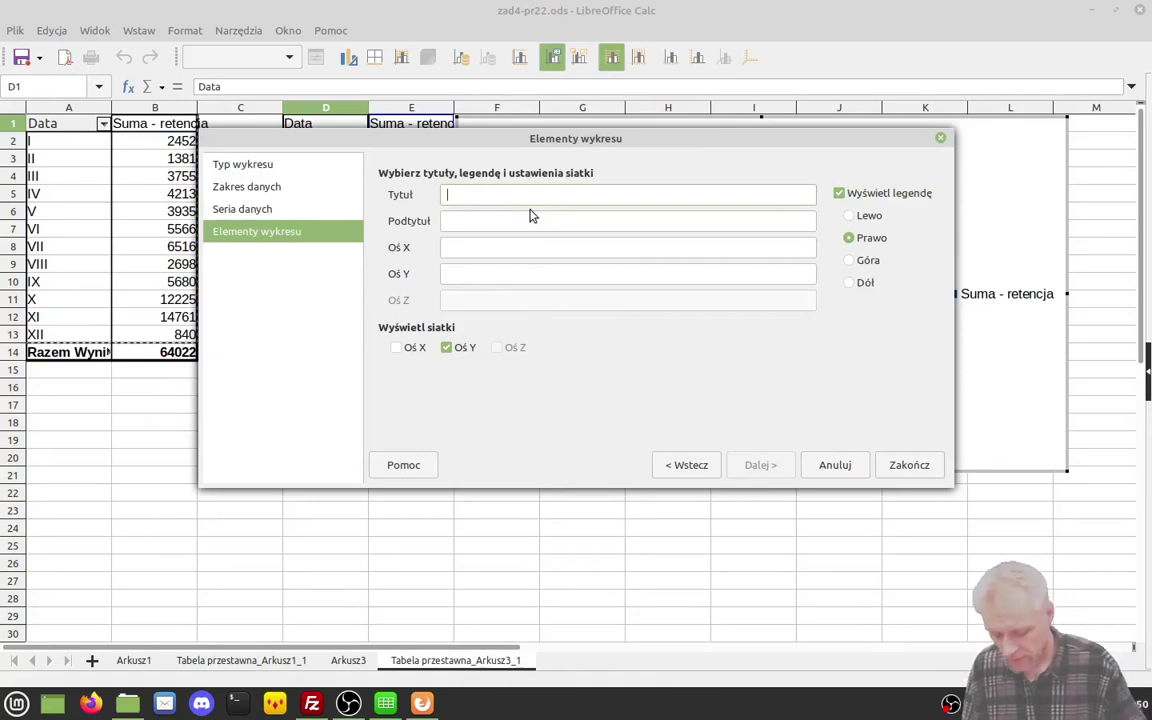
text(suma ret)
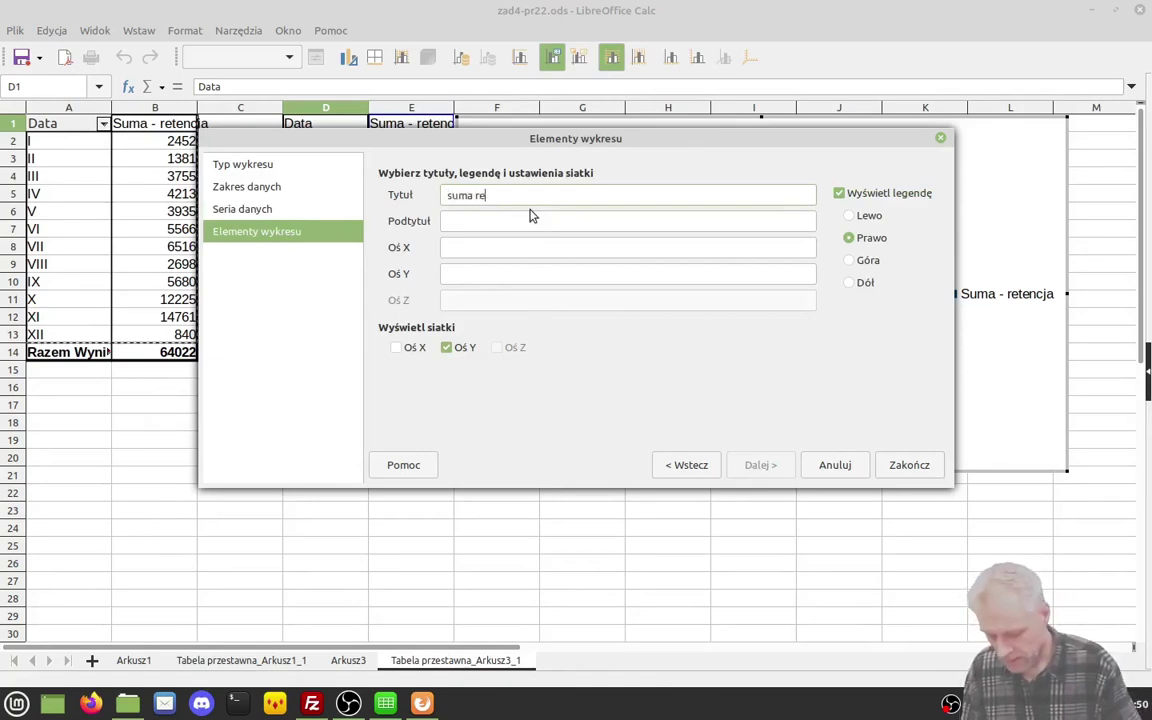
text(encji po)
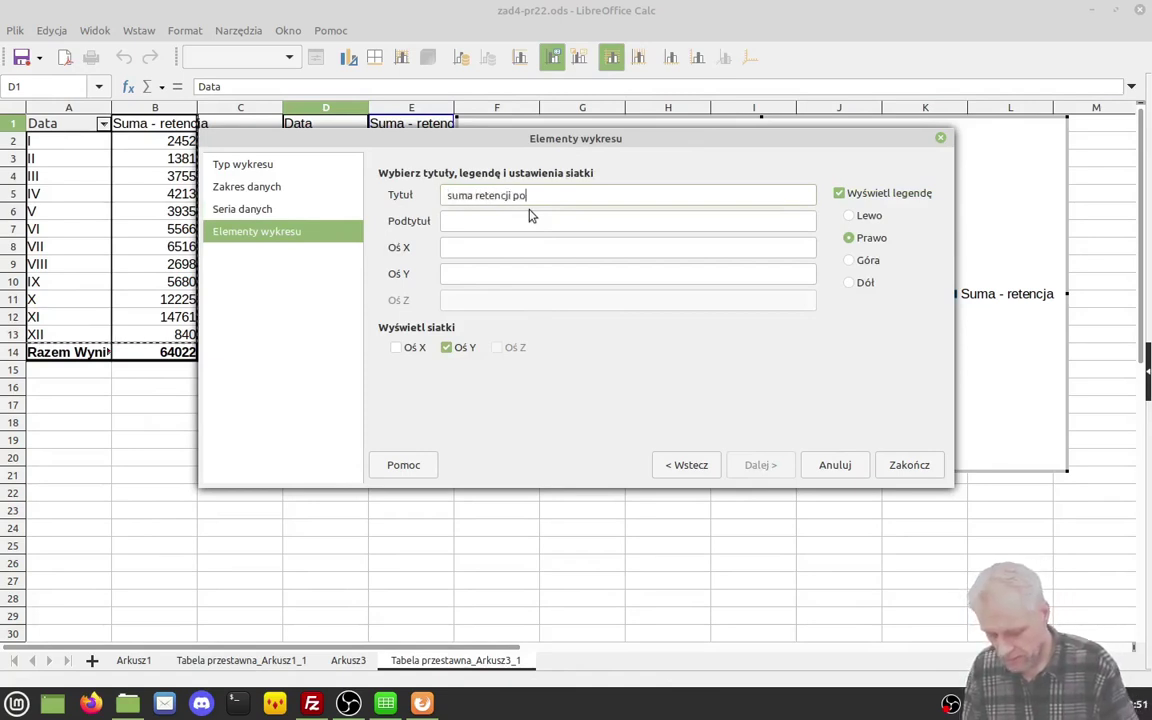
text( miesiącach)
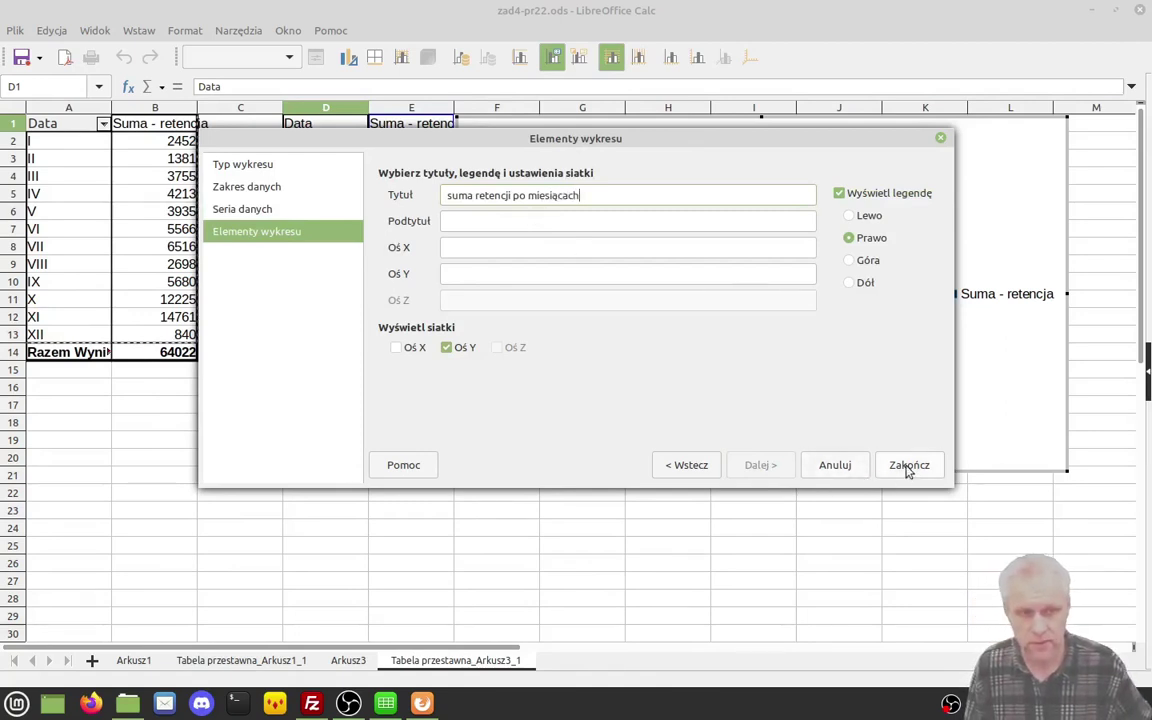
click(475, 248)
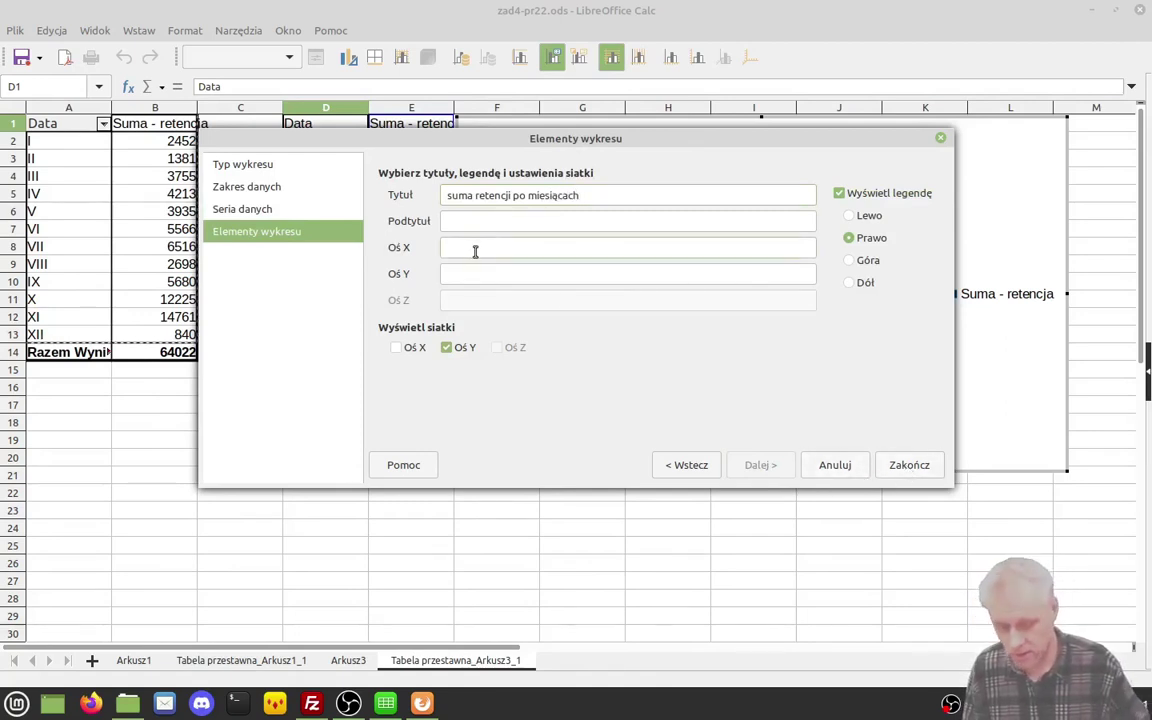
text(ma)
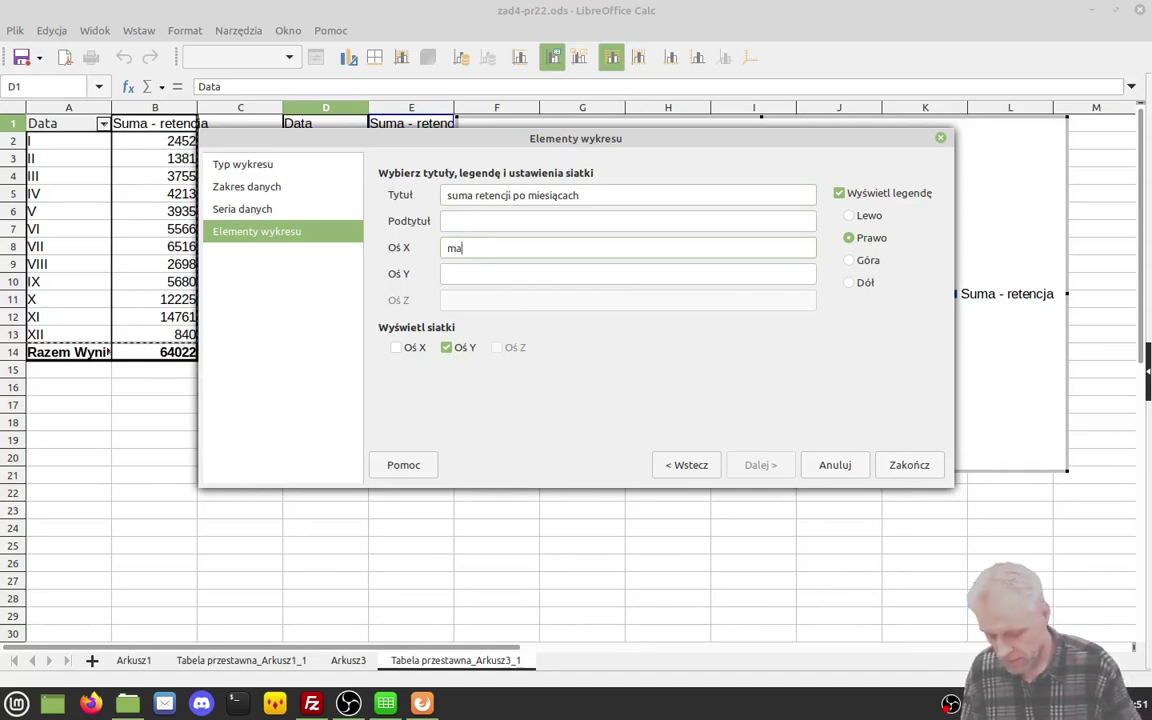
text(c)
key(BackSpace)
text(-a)
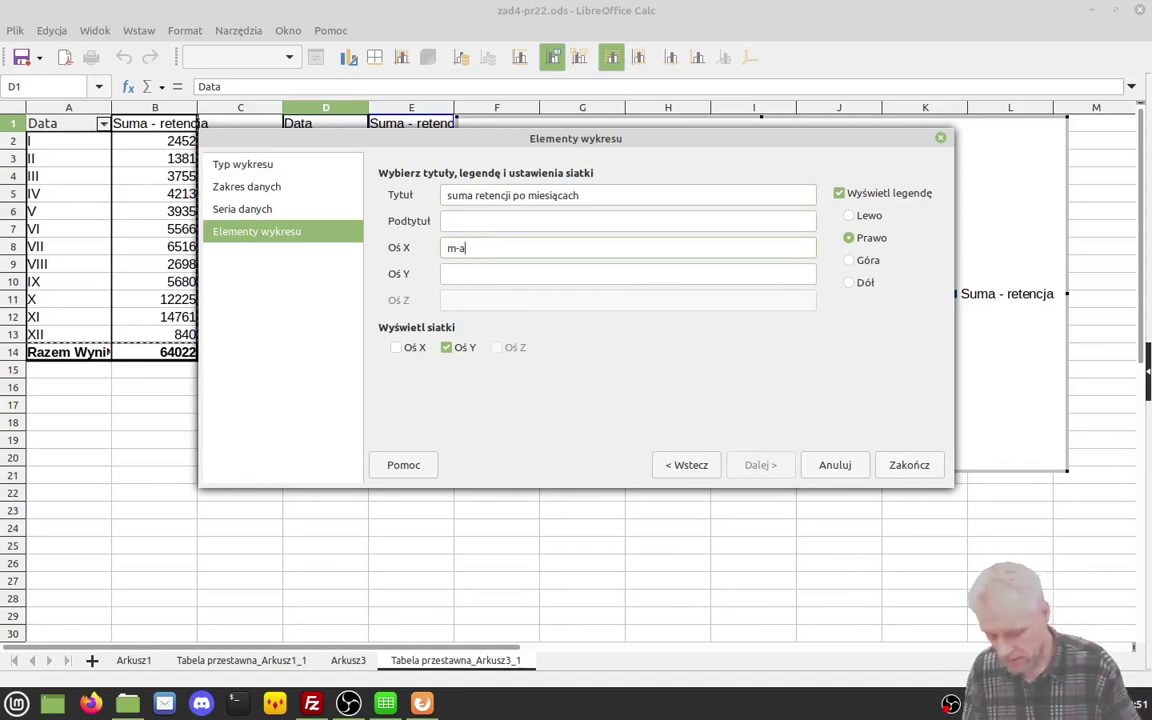
text(c)
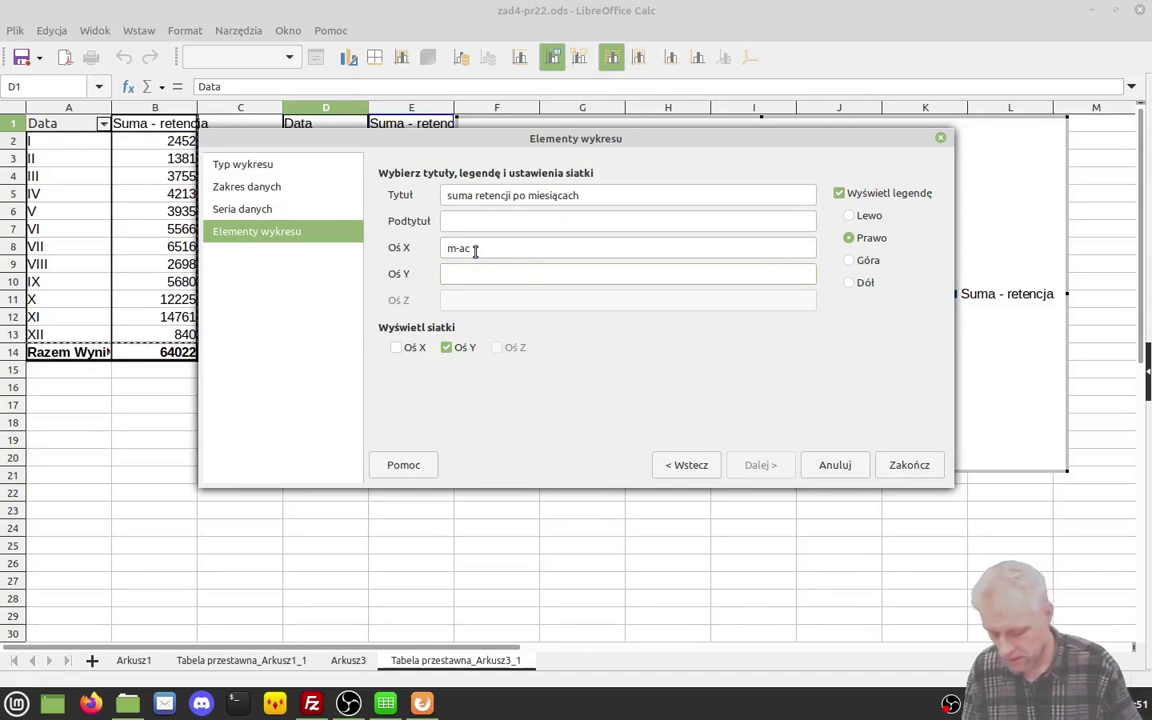
text(ma)
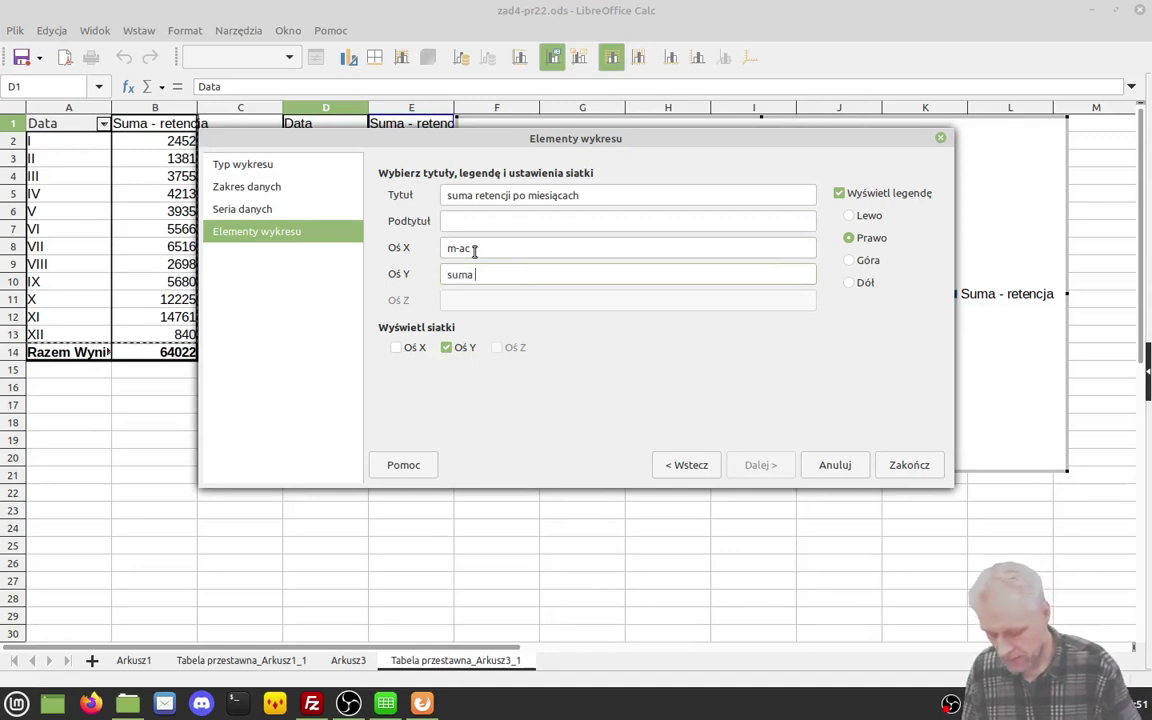
text(litrach)
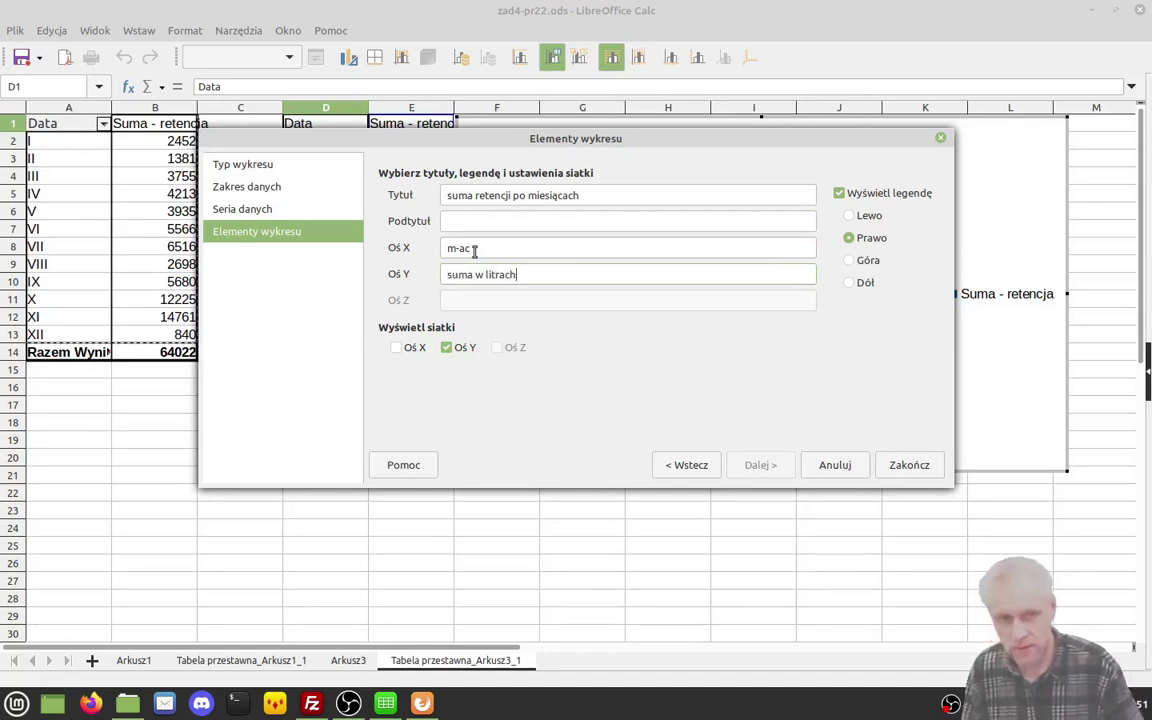
click(898, 465)
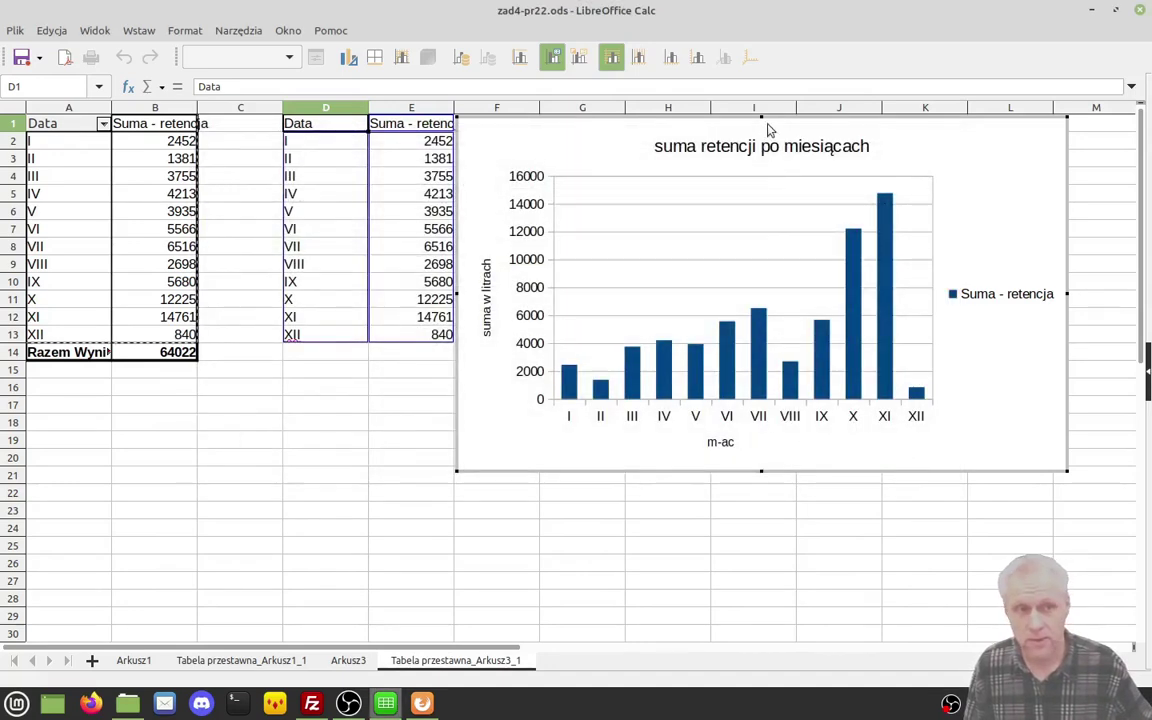
Step: Tile Calc to the left half and show the zasady.pdf model chart beside Calc's retention chart
click(787, 131)
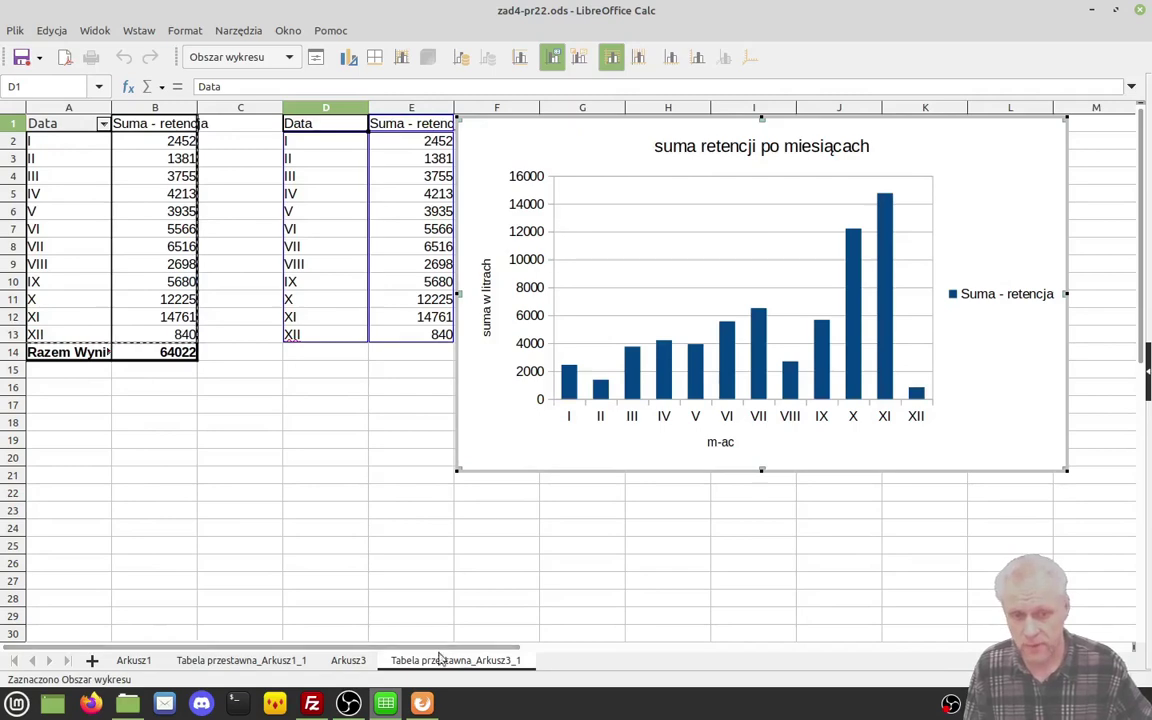
key(super+Left)
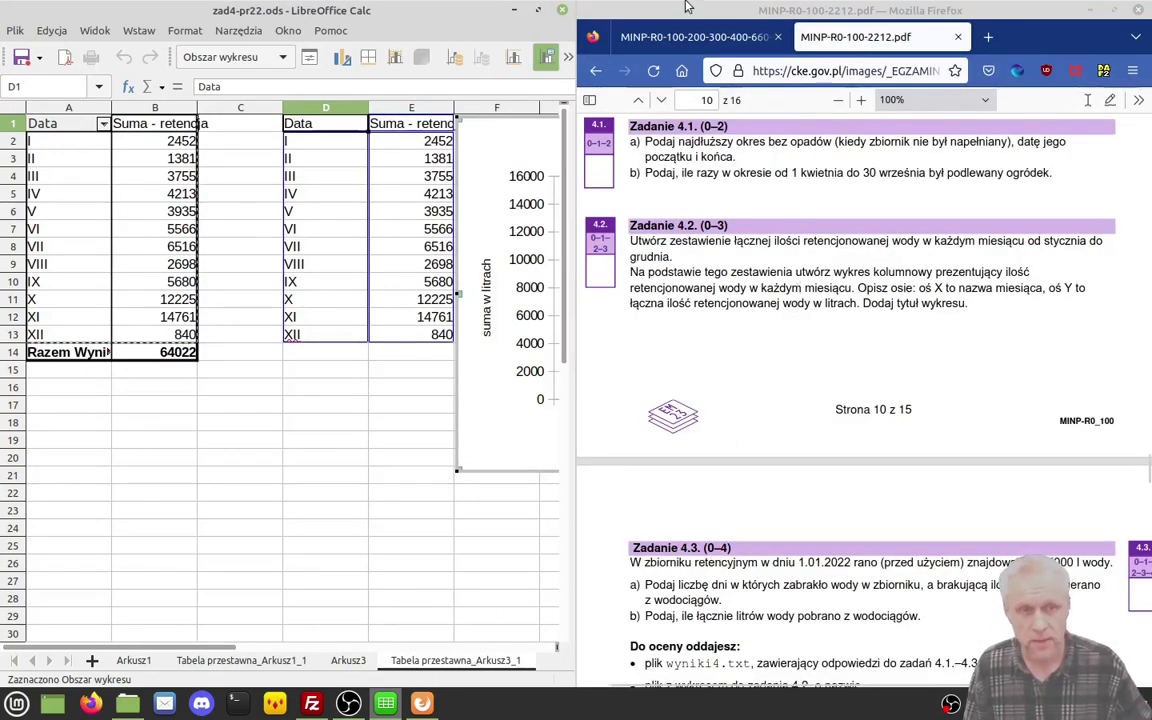
click(708, 37)
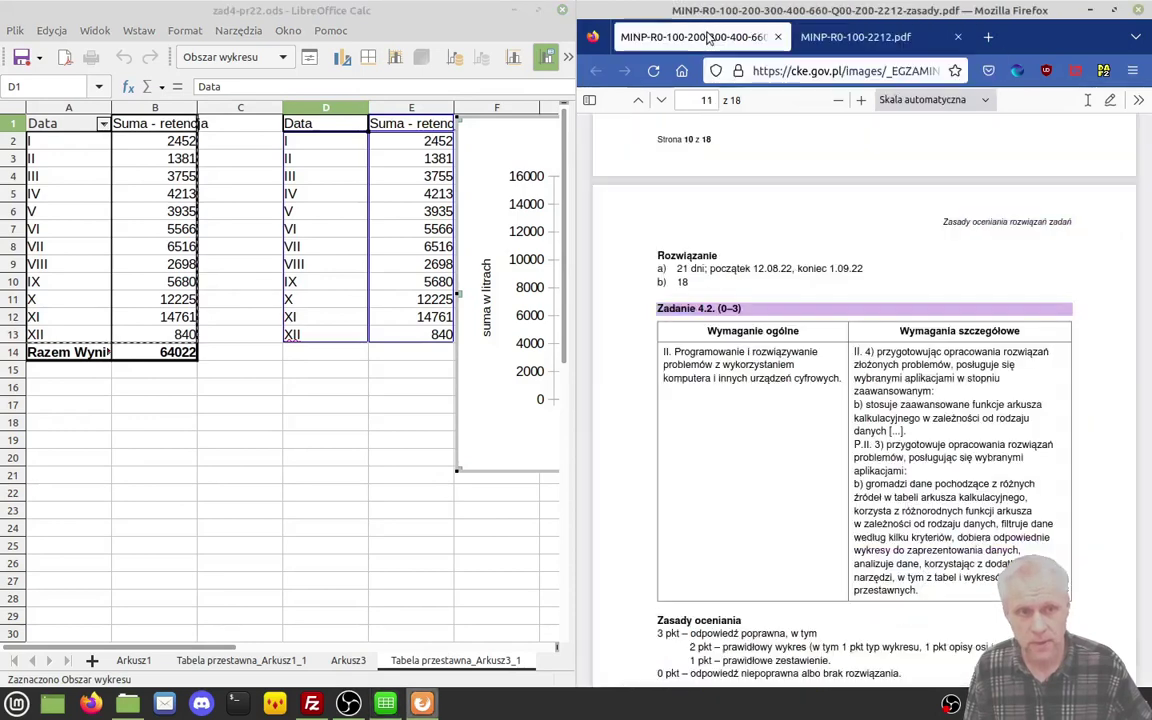
scroll(790, 334, down, 5)
scroll(790, 334, down, 5)
scroll(1008, 348, up, 2)
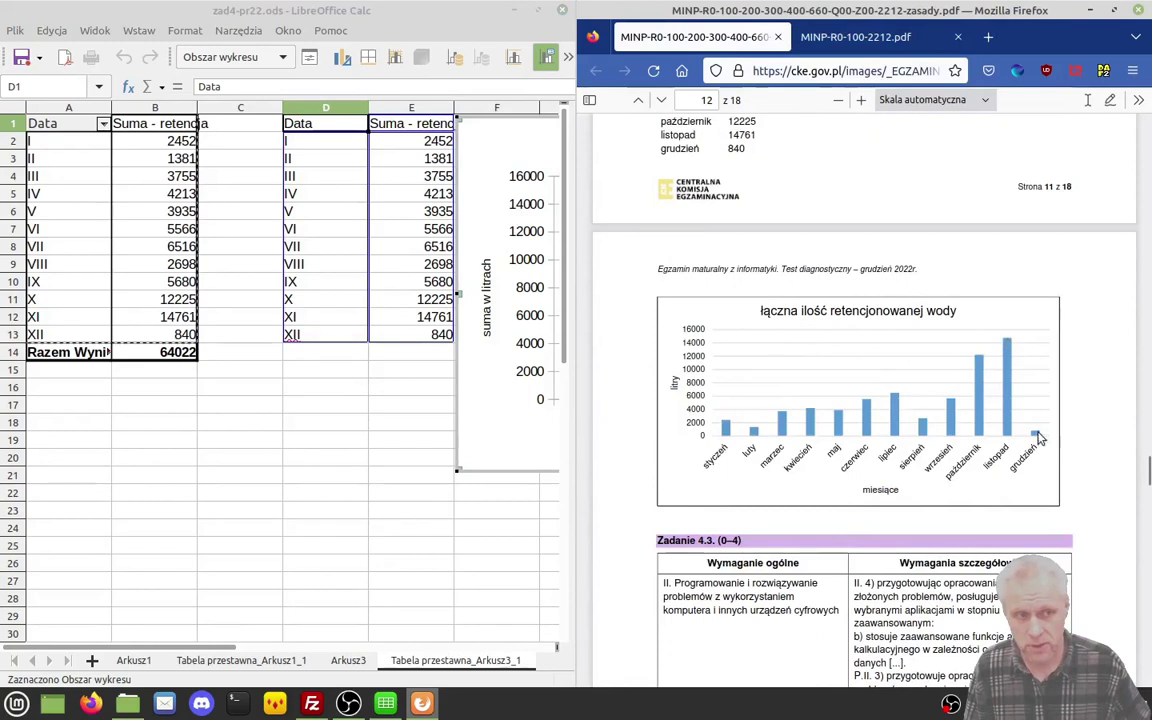
click(499, 411)
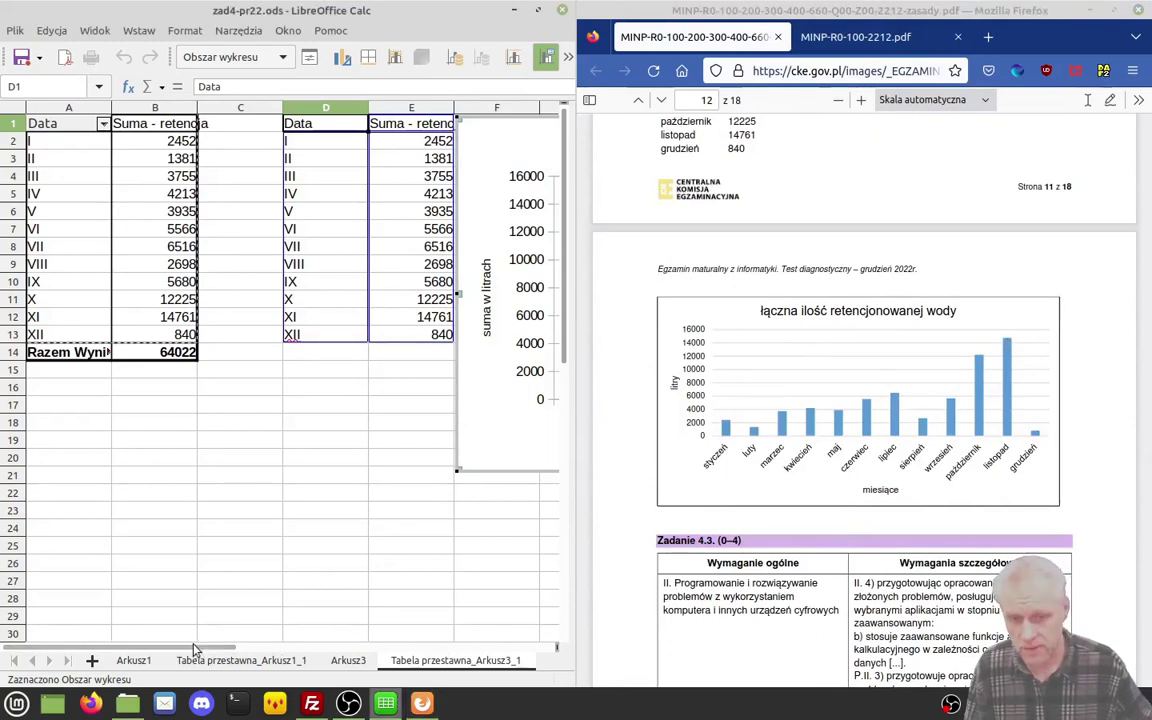
scroll(279, 650, right, 1)
drag(279, 655, 386, 662)
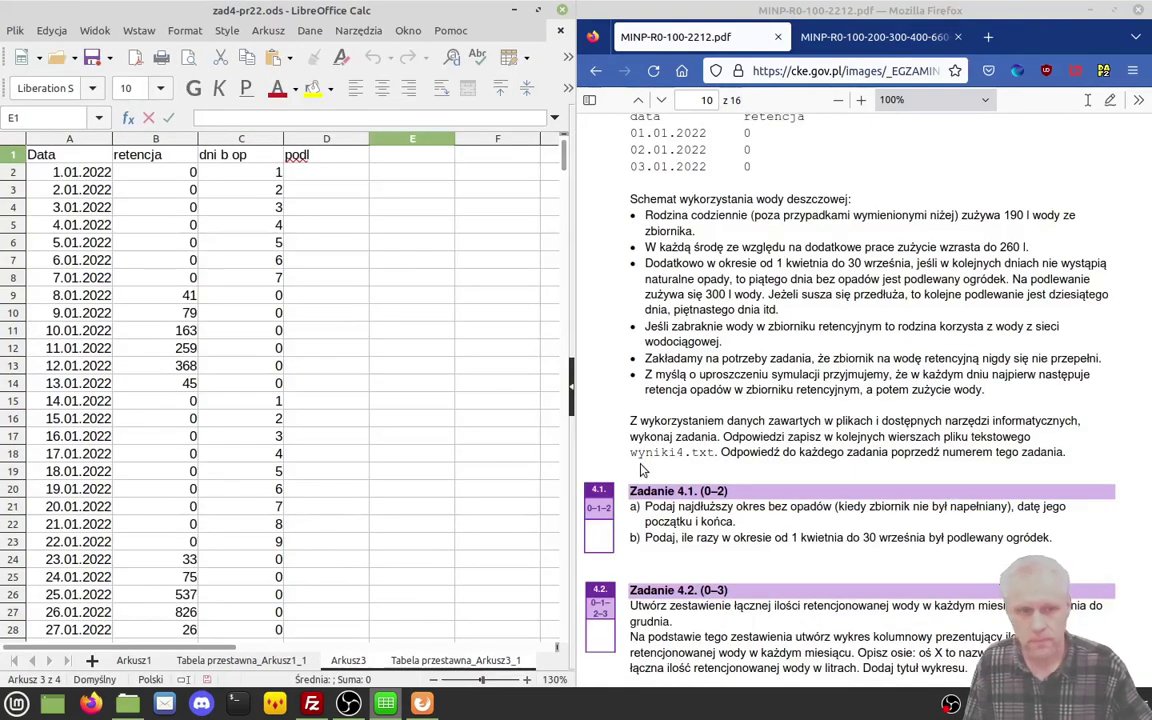
Step: Scroll the exam PDF down to Zadanie 4.3, then back up to the rainwater usage rules
scroll(795, 436, down, 1)
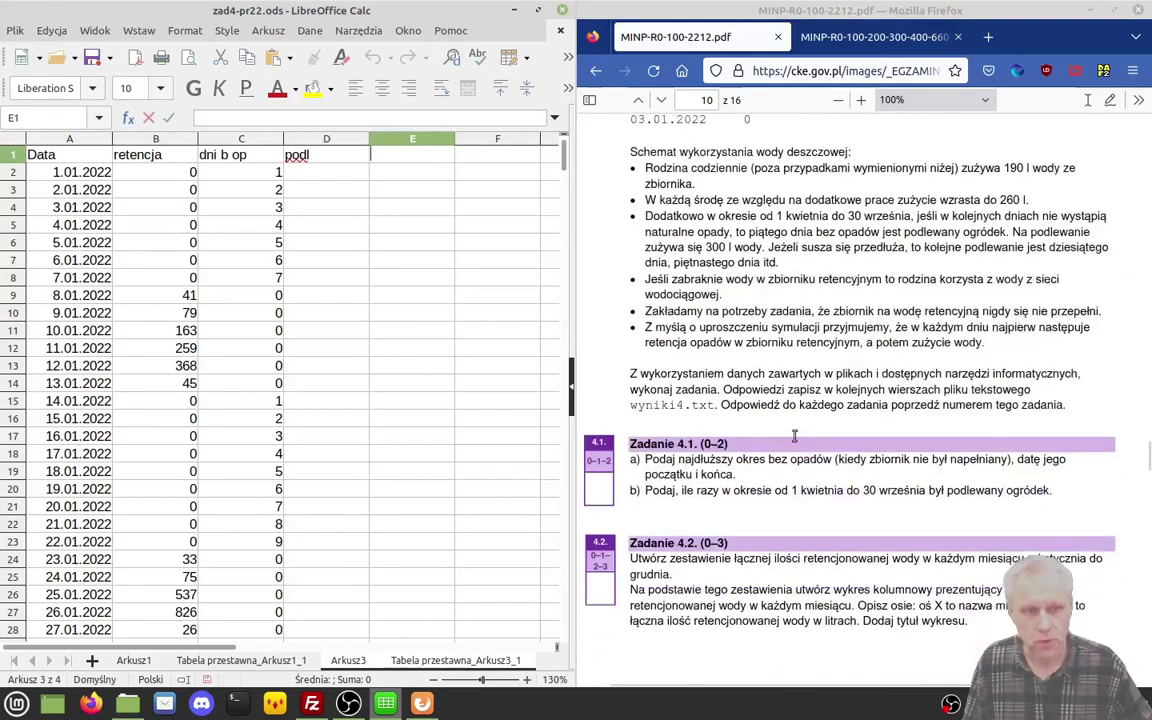
scroll(795, 436, down, 1)
scroll(795, 440, down, 4)
scroll(790, 436, down, 3)
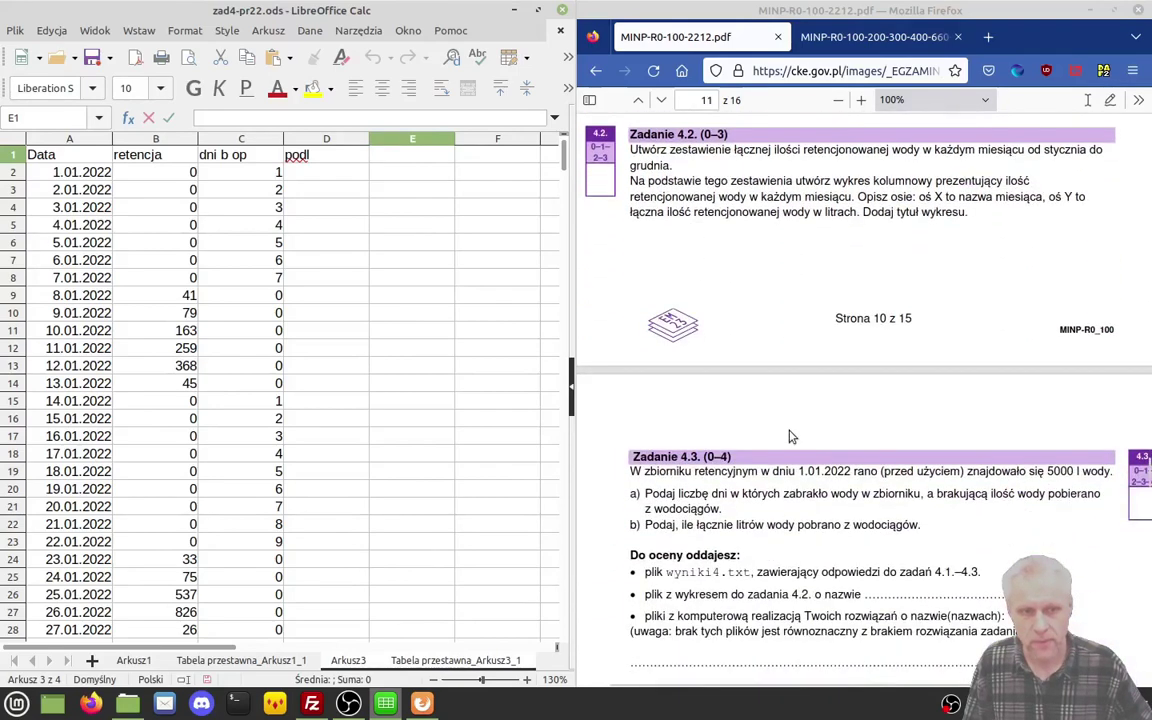
scroll(626, 358, down, 2)
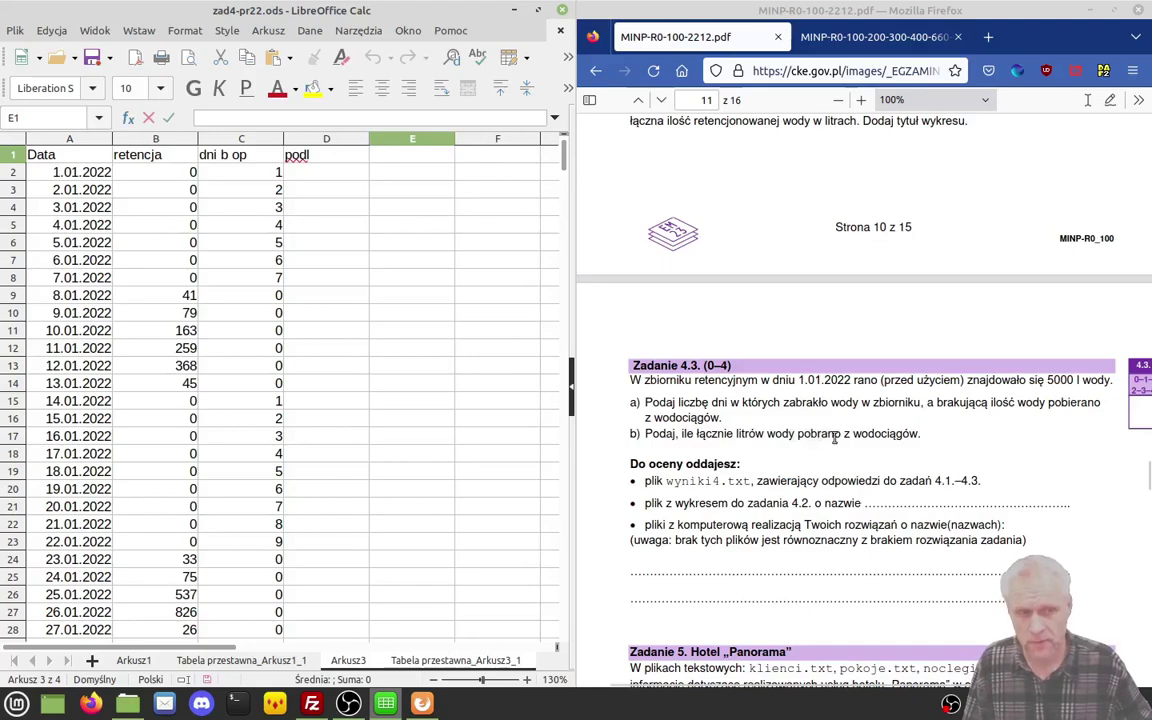
scroll(829, 431, up, 2)
scroll(815, 425, up, 8)
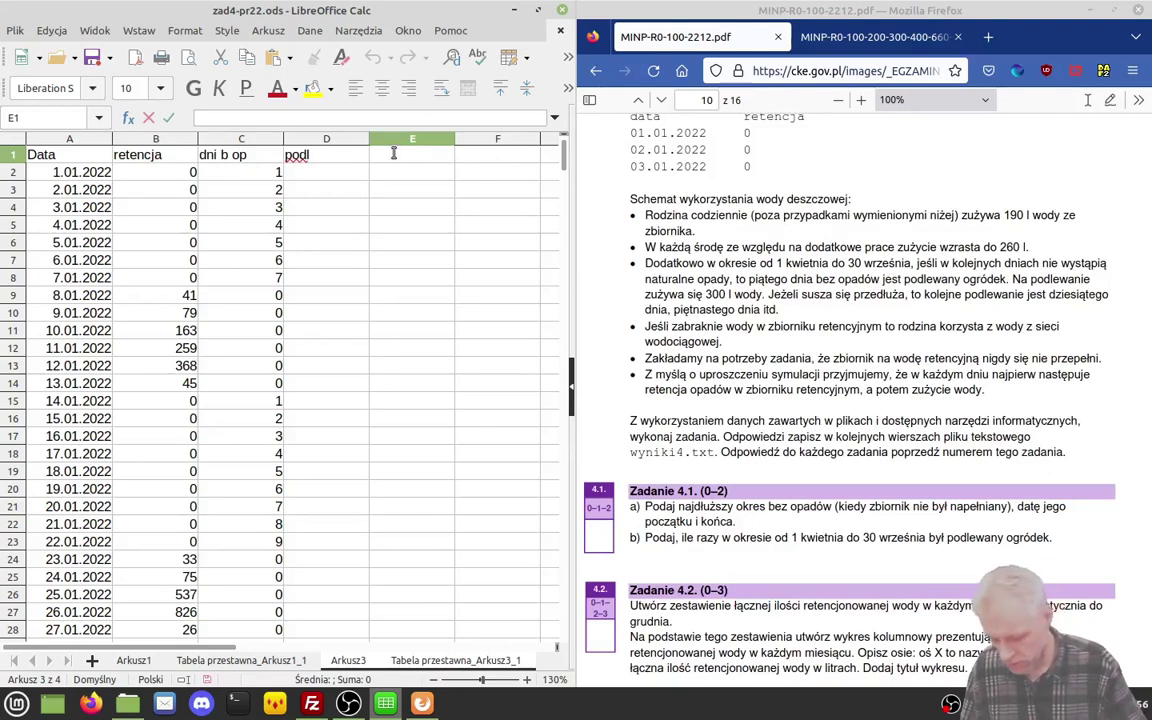
Step: Enter the column heading 'zużycie' in cell E1
text(zuzżycie)
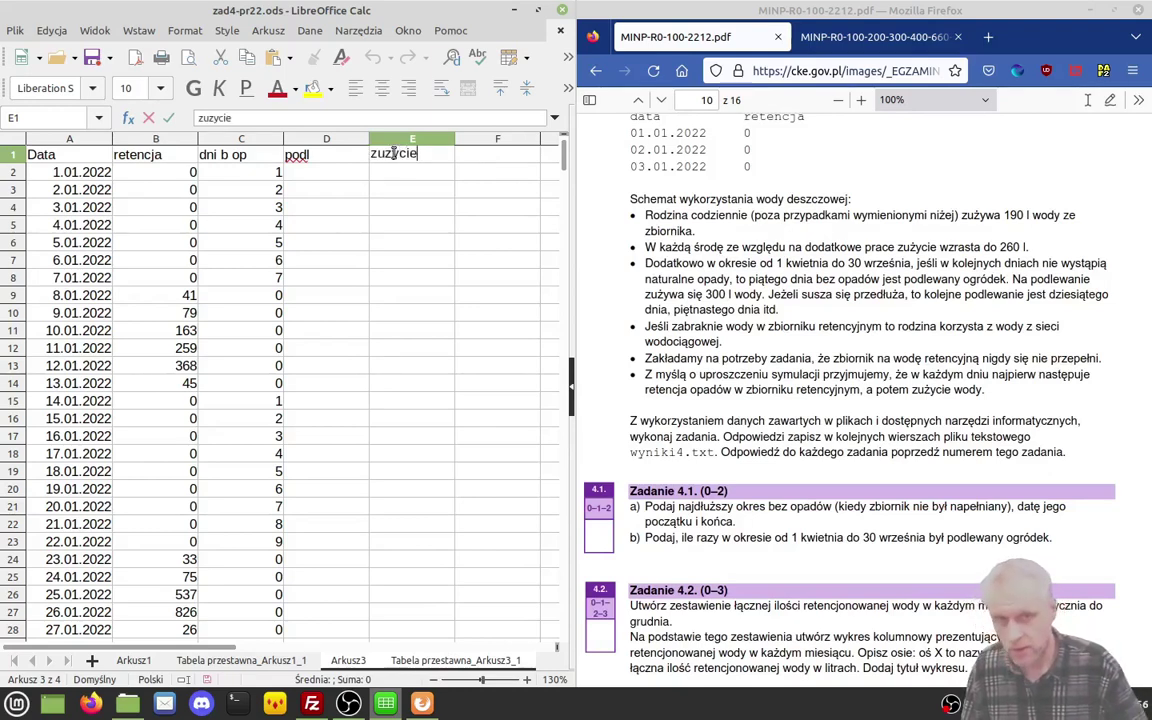
key(Return)
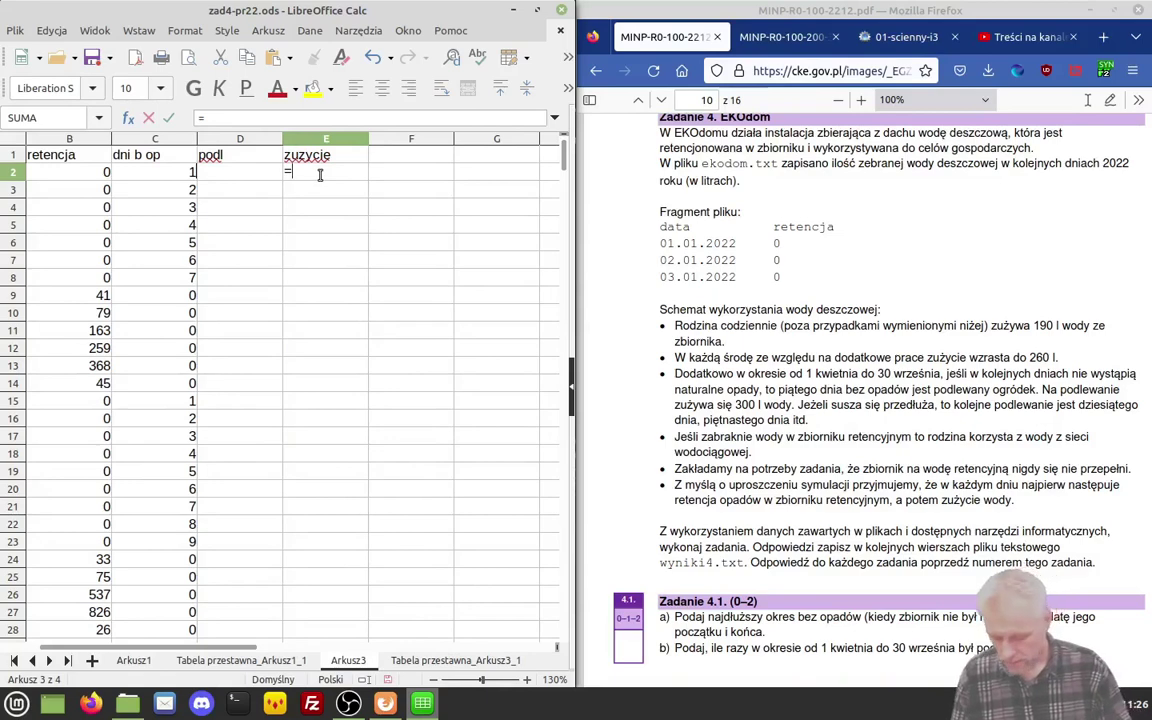
Step: Build =DZIEŃ.TYG(A2) in E2 using the Function Wizard's Data i godzina category
click(128, 118)
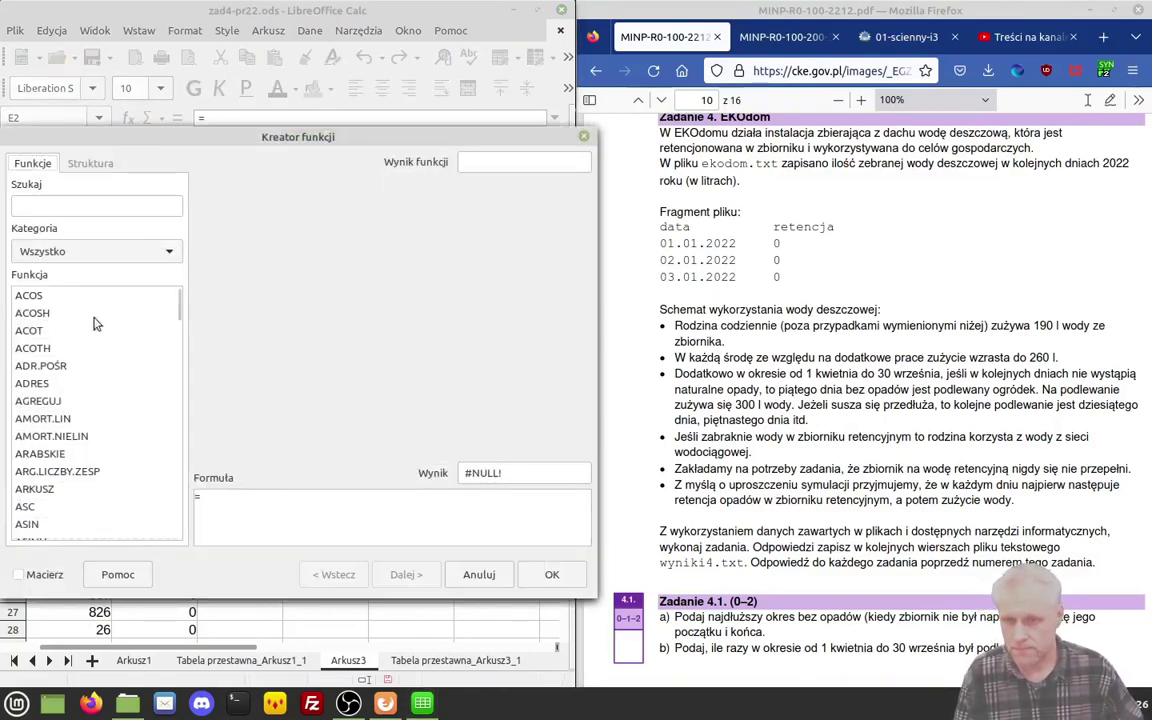
click(96, 252)
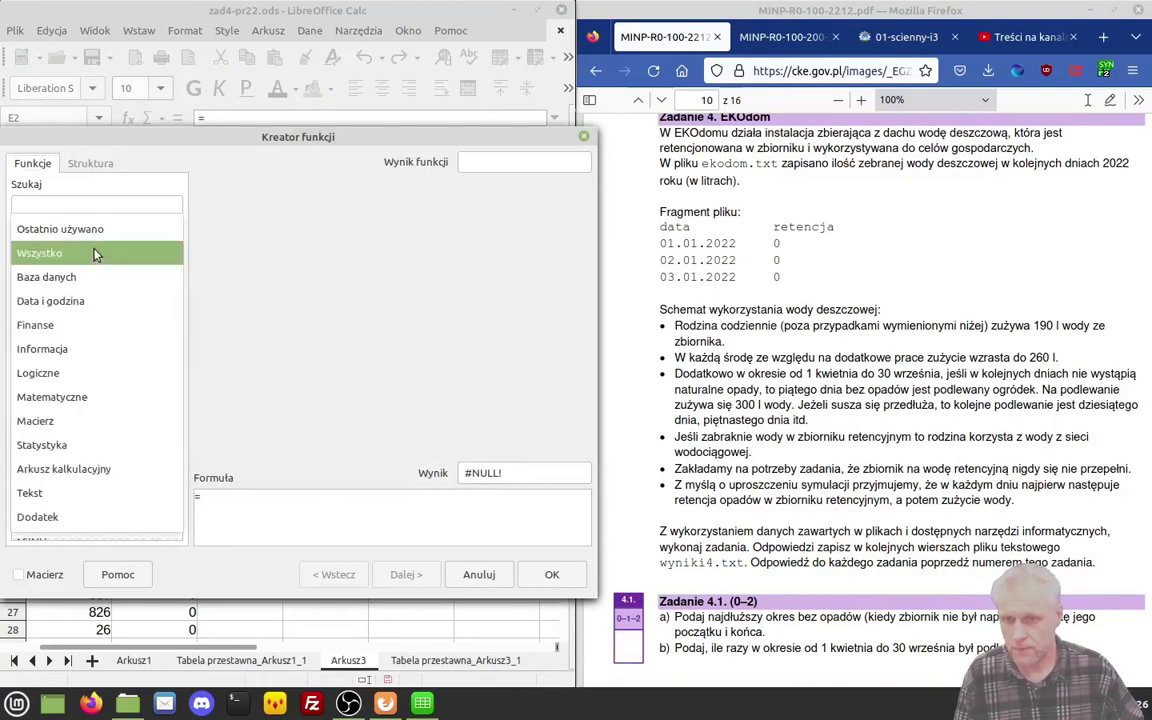
click(86, 301)
scroll(122, 366, down, 3)
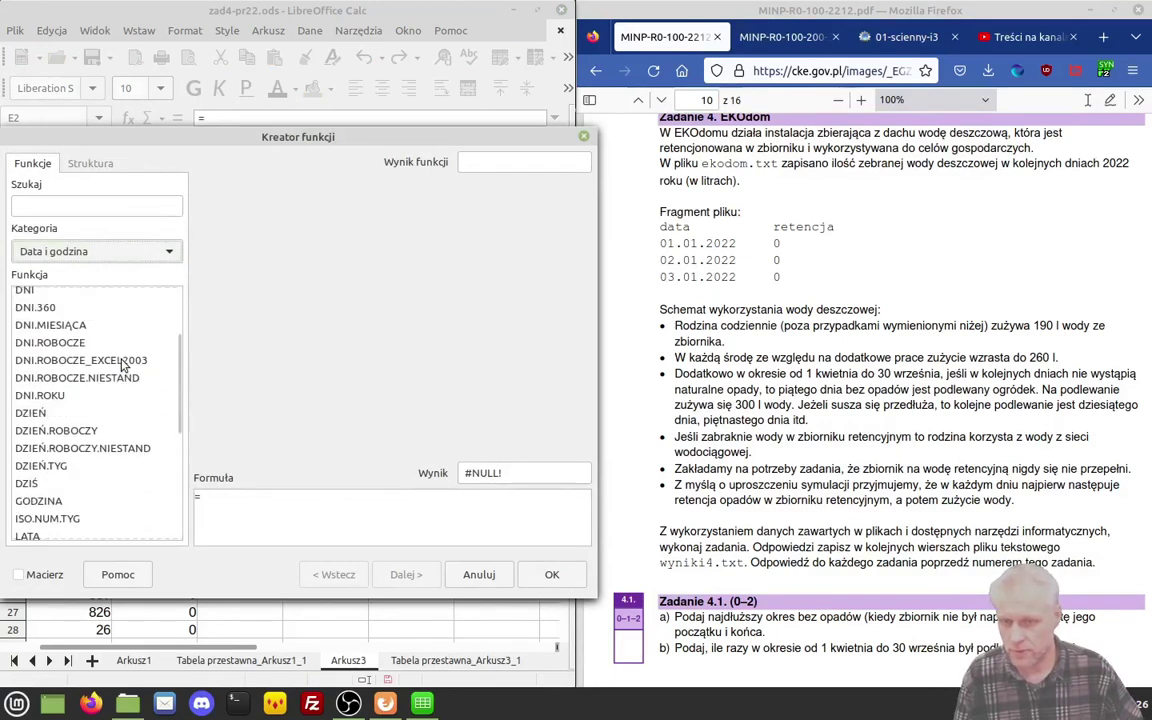
scroll(122, 366, down, 1)
click(67, 430)
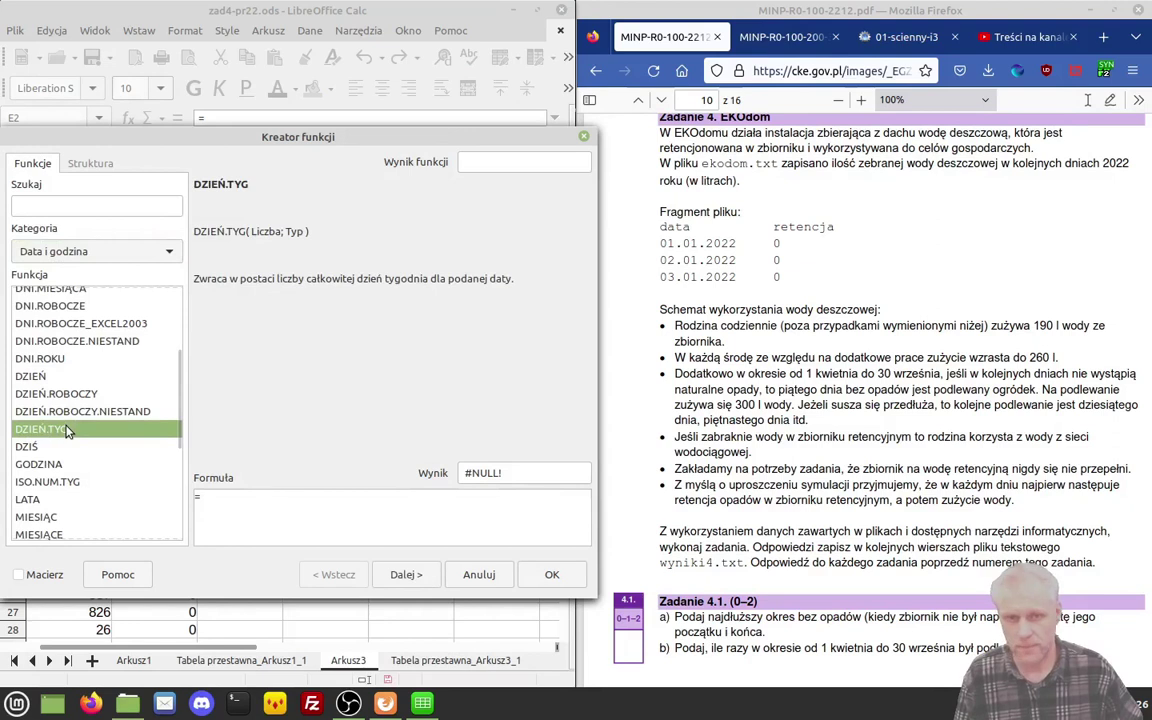
double_click(67, 430)
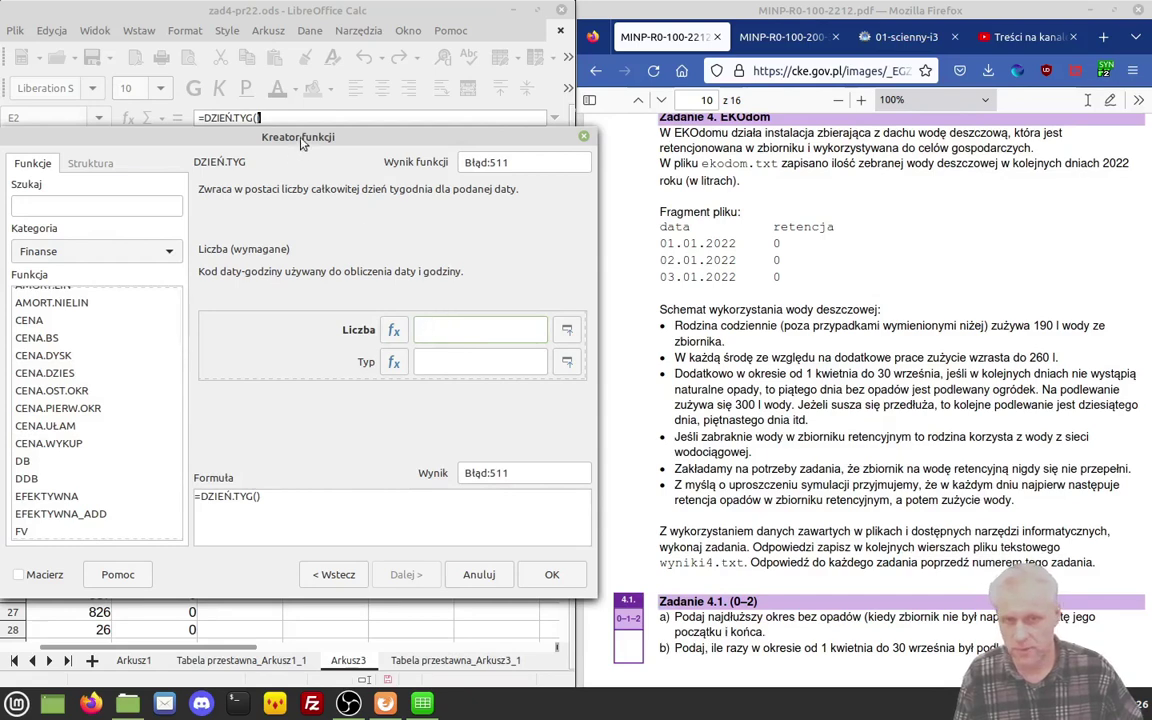
drag(298, 137, 477, 242)
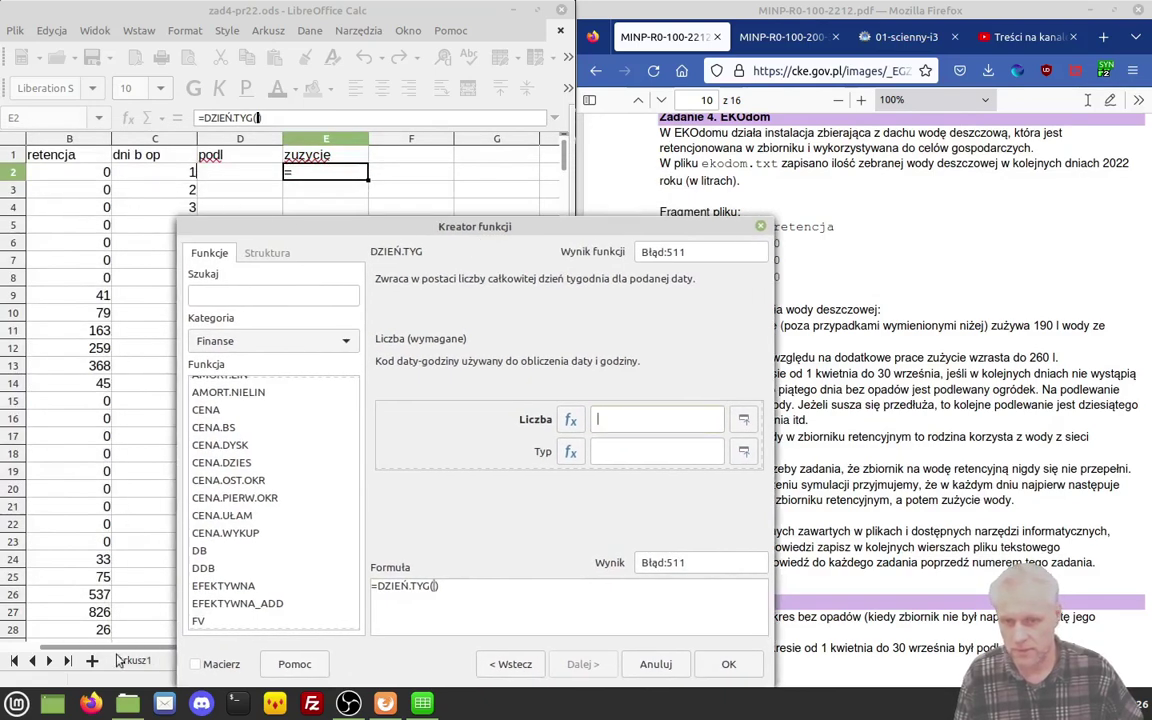
scroll(107, 582, left, 1)
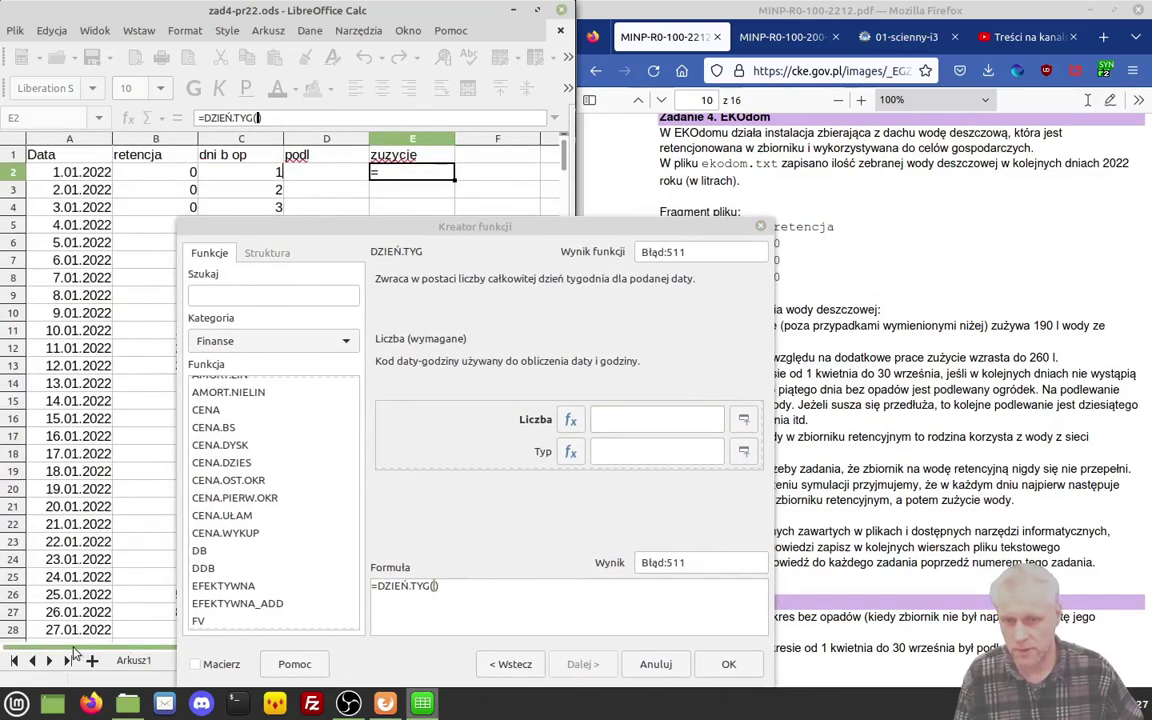
click(72, 172)
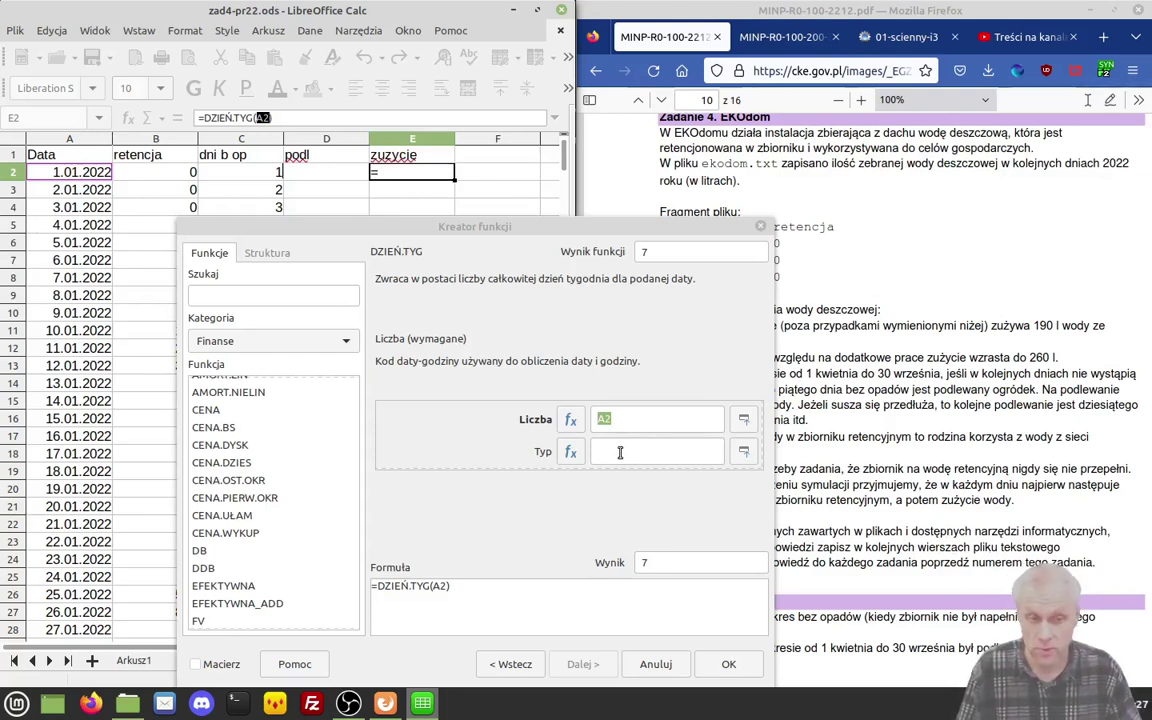
Step: Fill E2's weekday formula down to E13 and check the 2022 dates in the system calendar
click(728, 666)
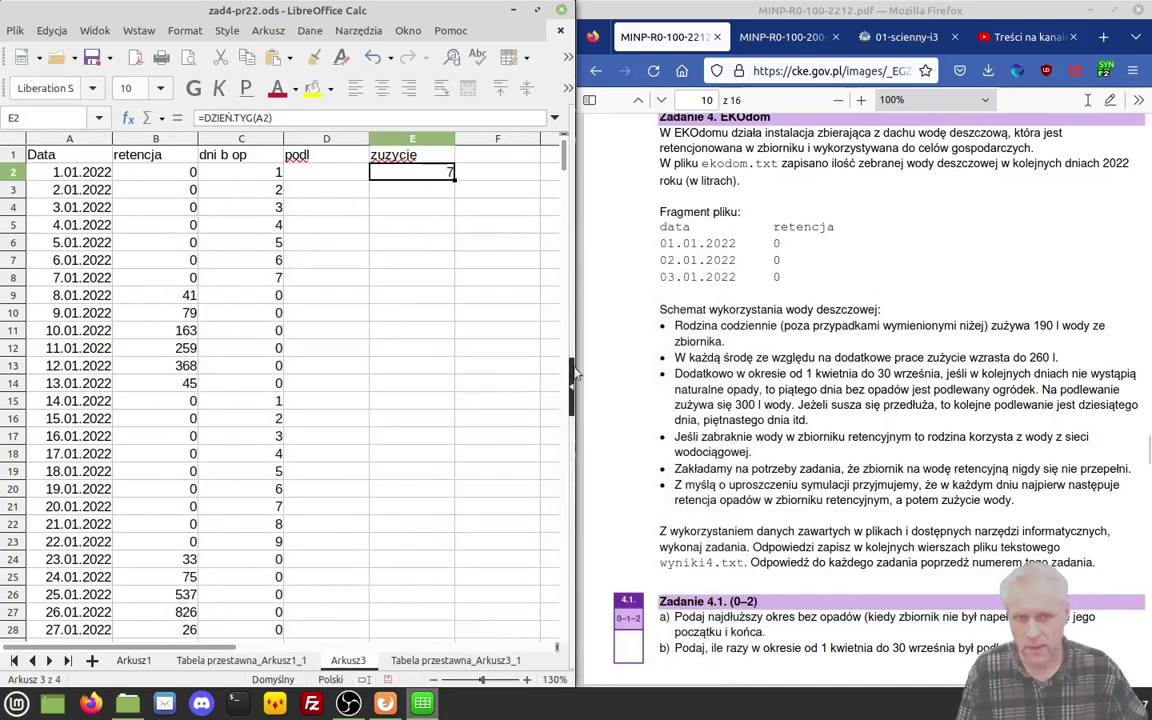
drag(451, 175, 450, 368)
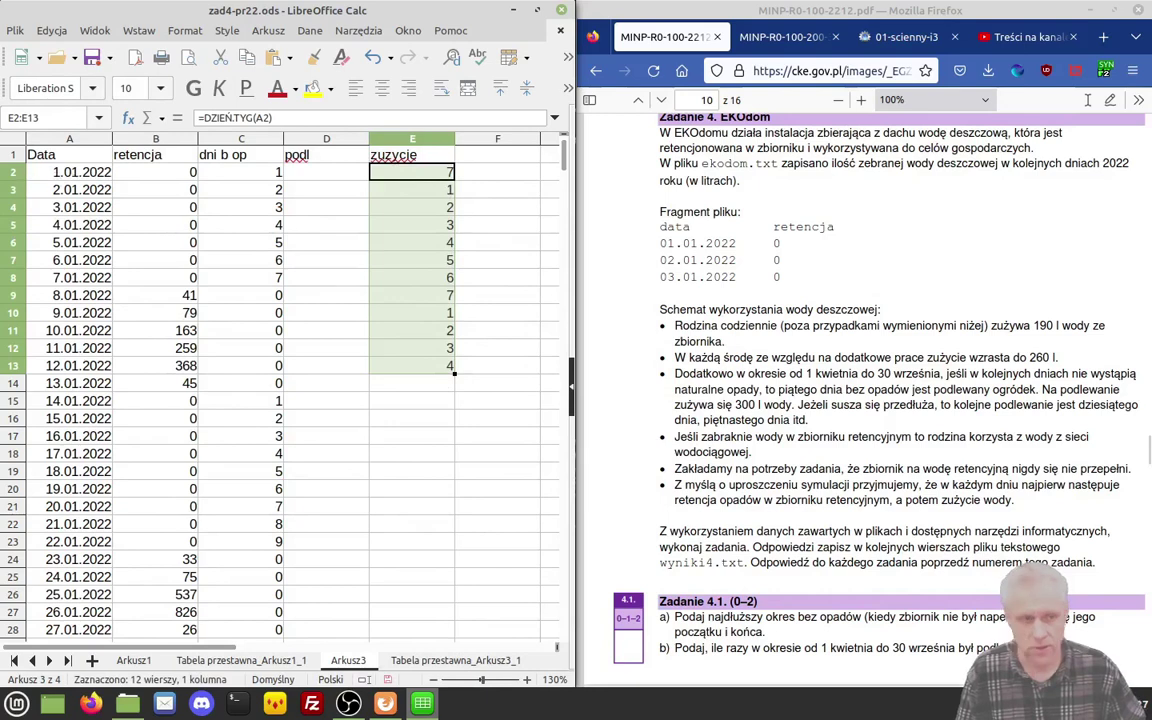
click(1120, 704)
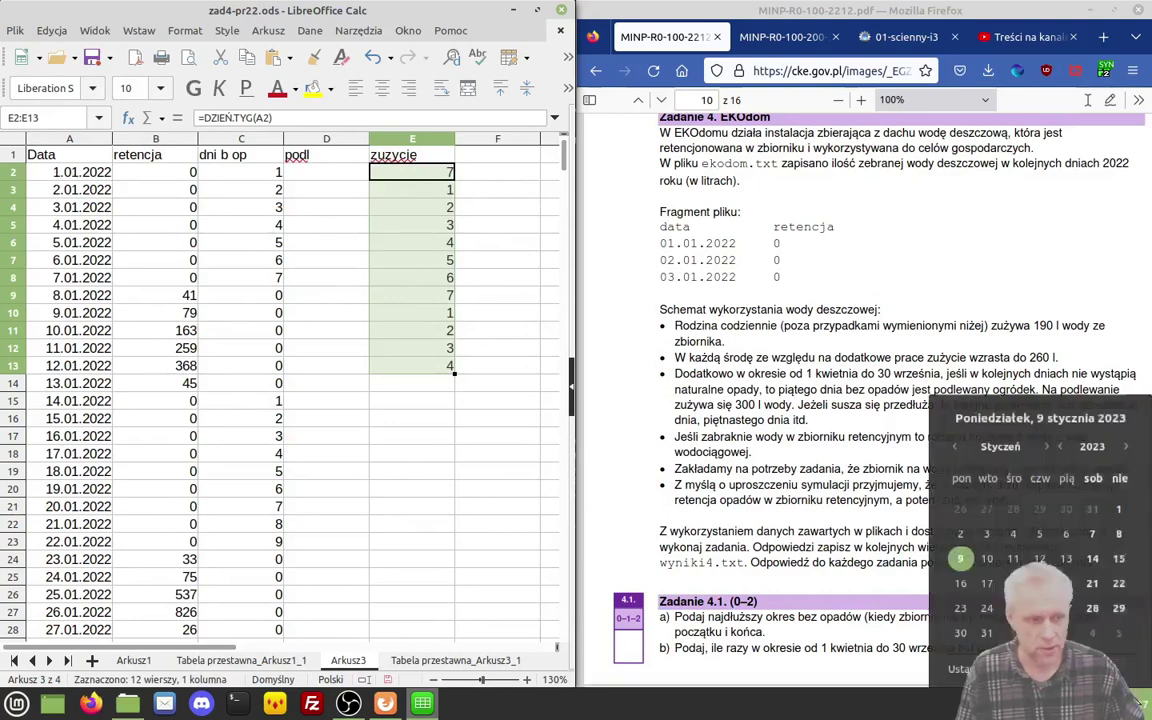
click(1059, 444)
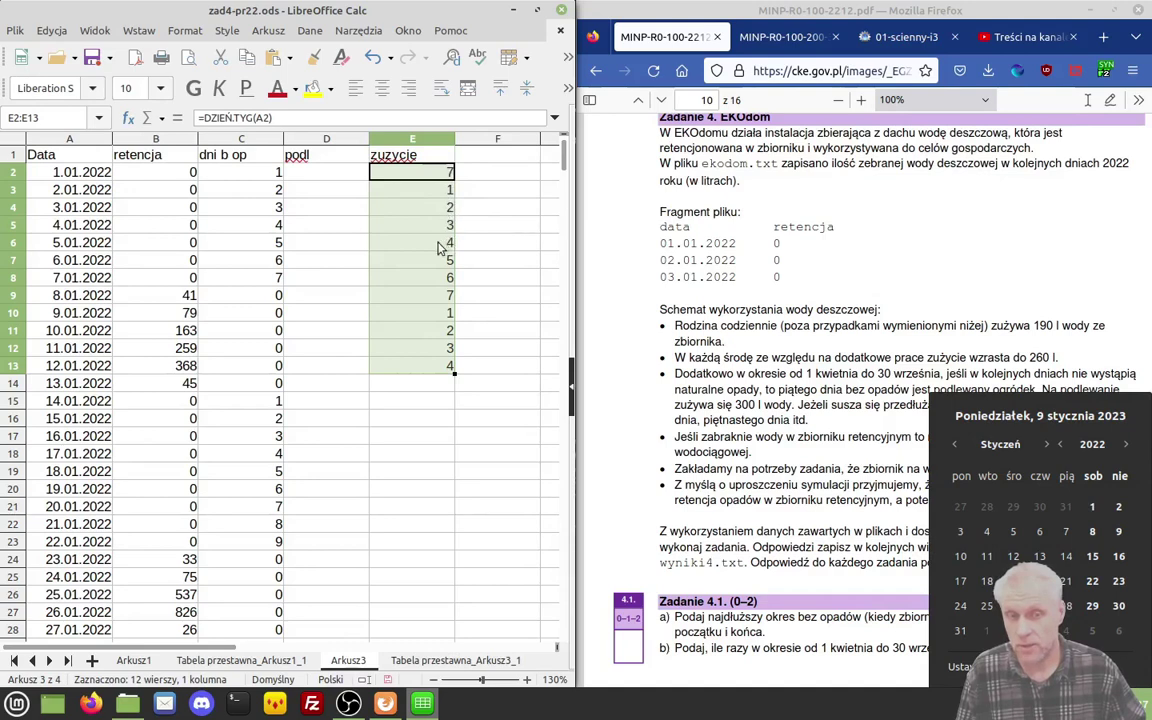
click(437, 247)
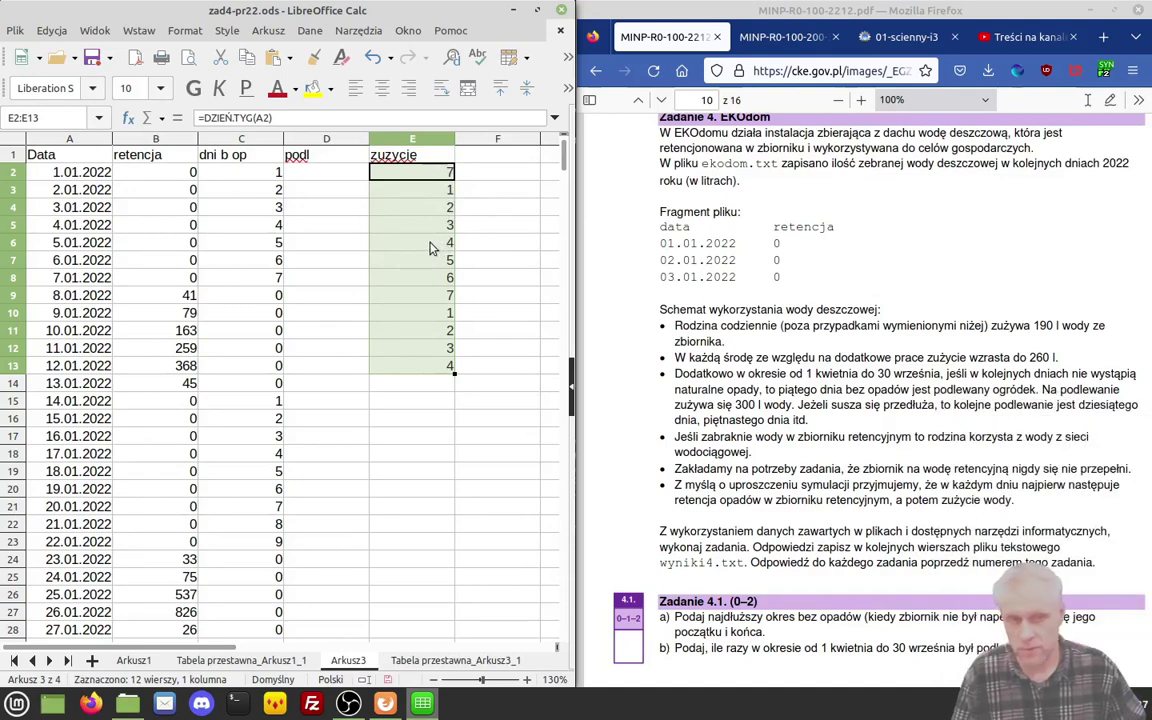
Step: Reopen E2's formula for editing with the cursor just after the equals sign
click(425, 175)
key(F2)
click(378, 171)
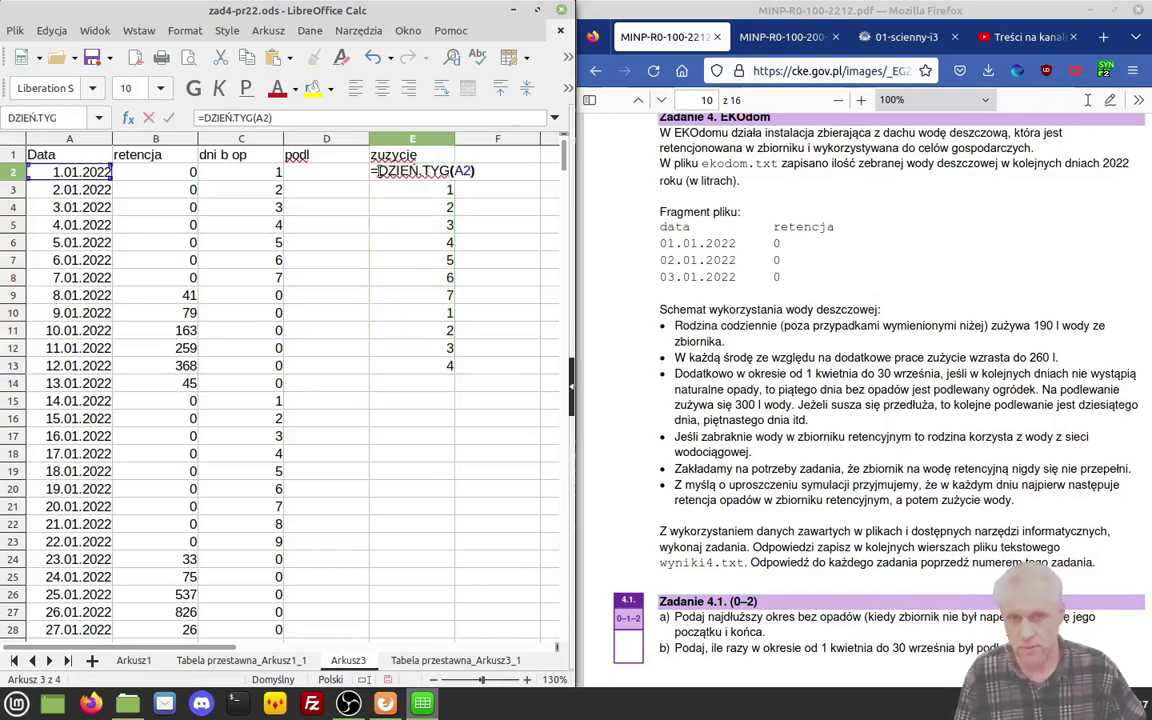
Step: Make E2 =JEŻELI(DZIEŃ.TYG(A2)=4;260;190) and fill it down to E12
text(jeżeli)
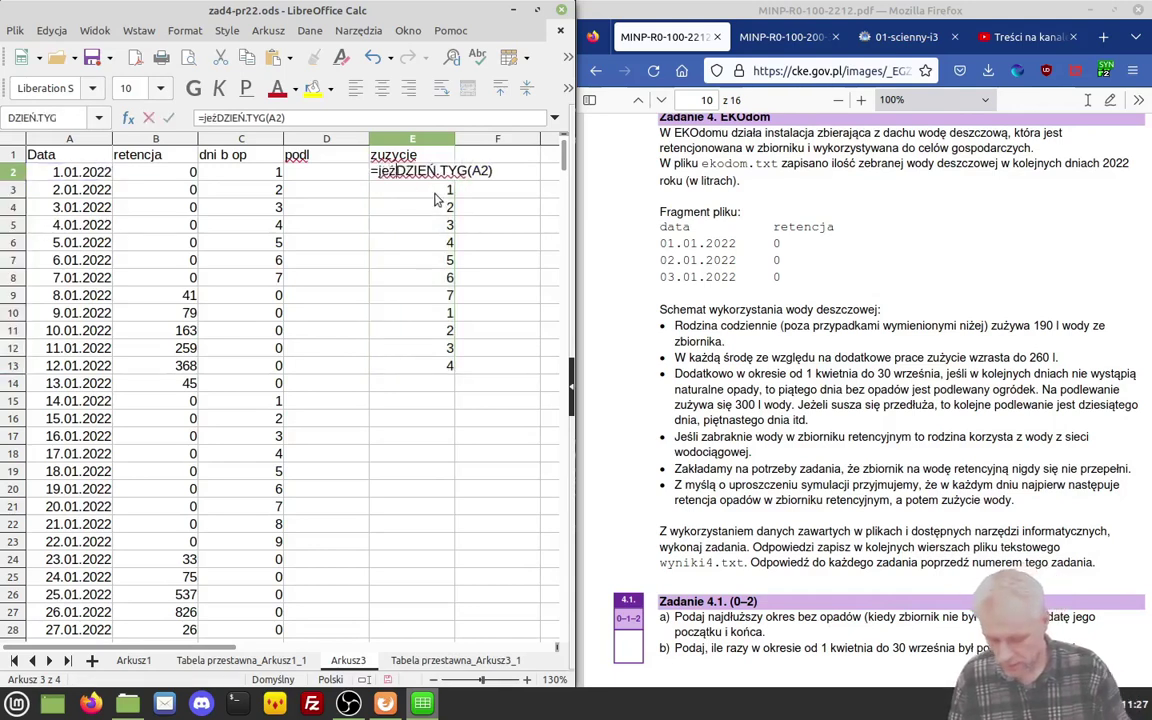
text(()
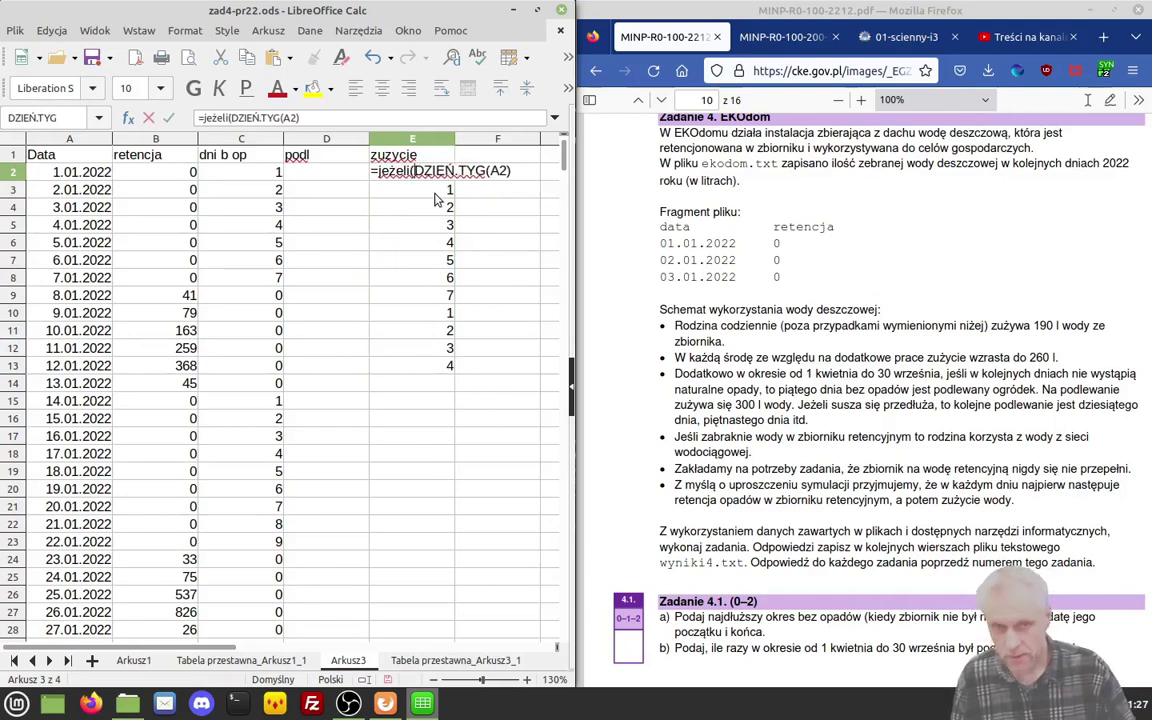
key(End)
text(=4)
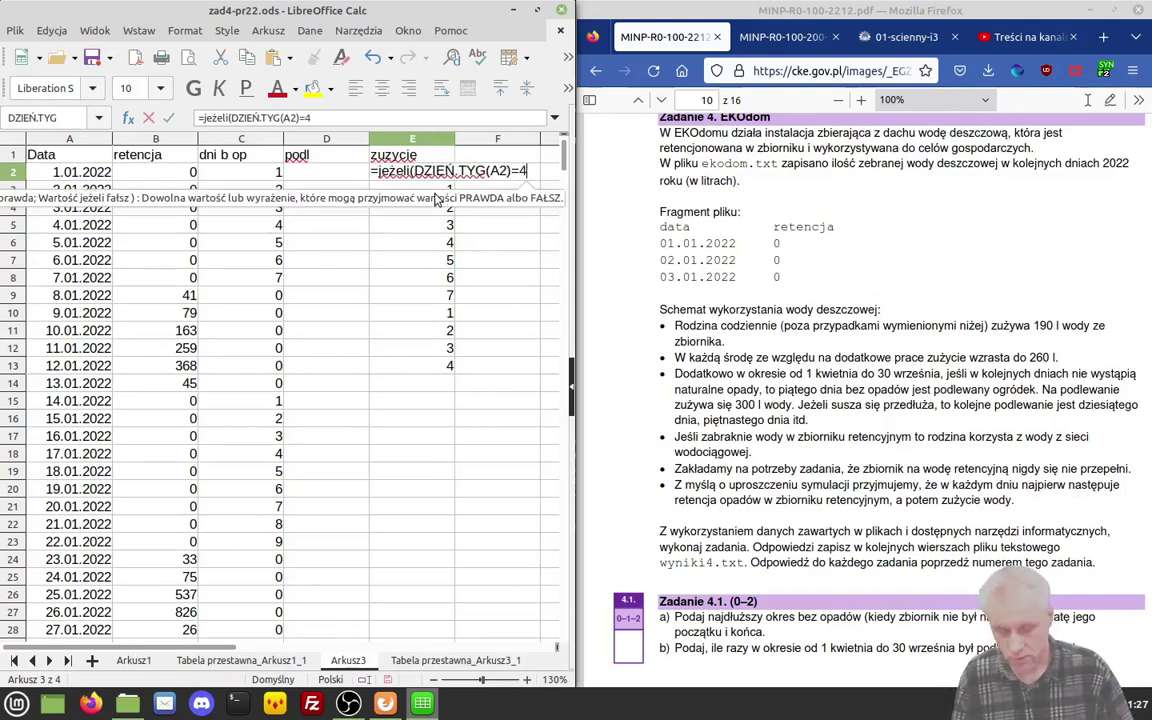
text(;)
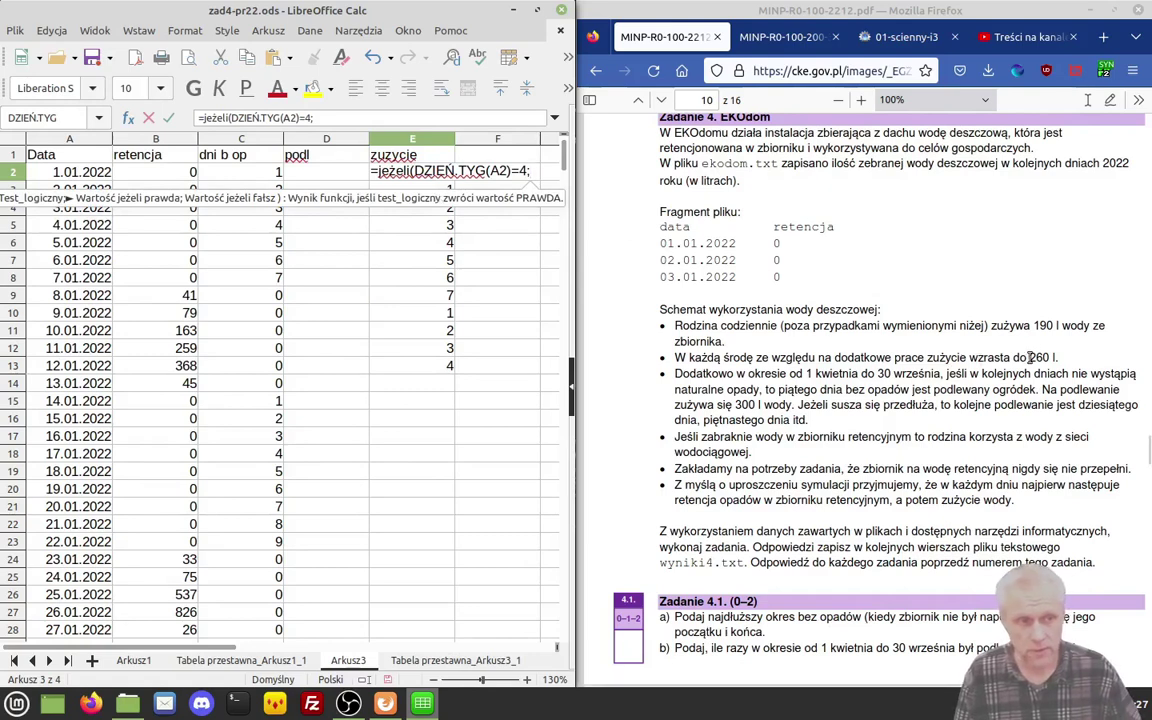
text(26)
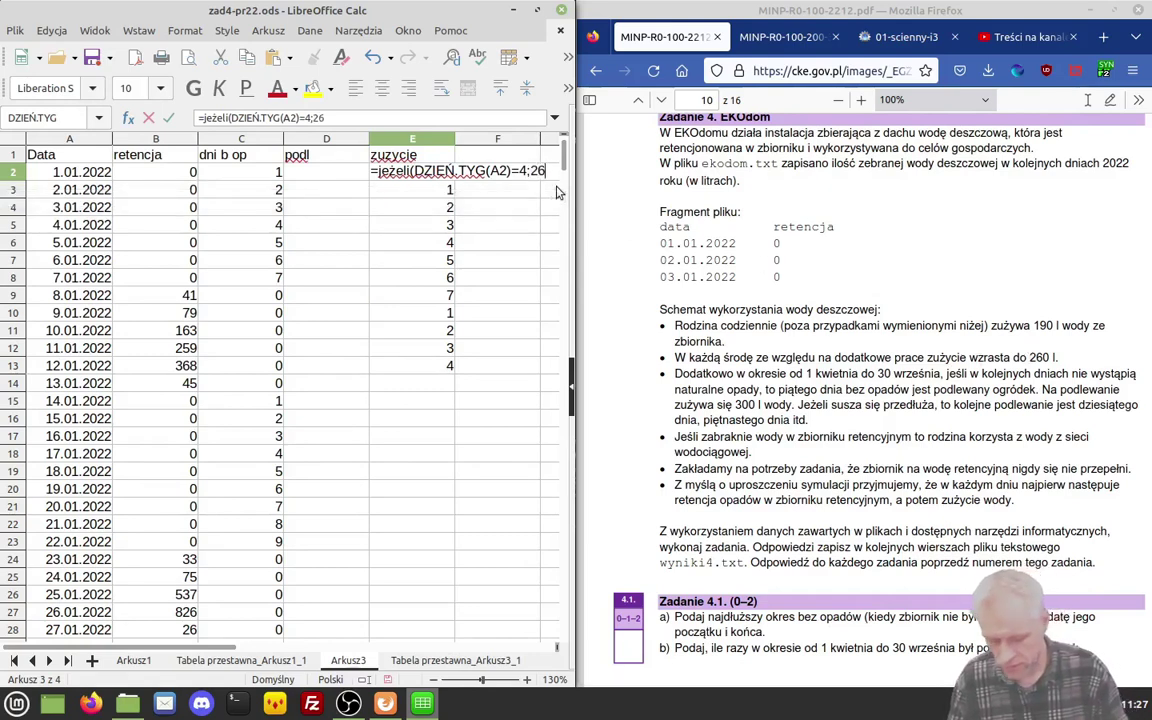
text(0;190)
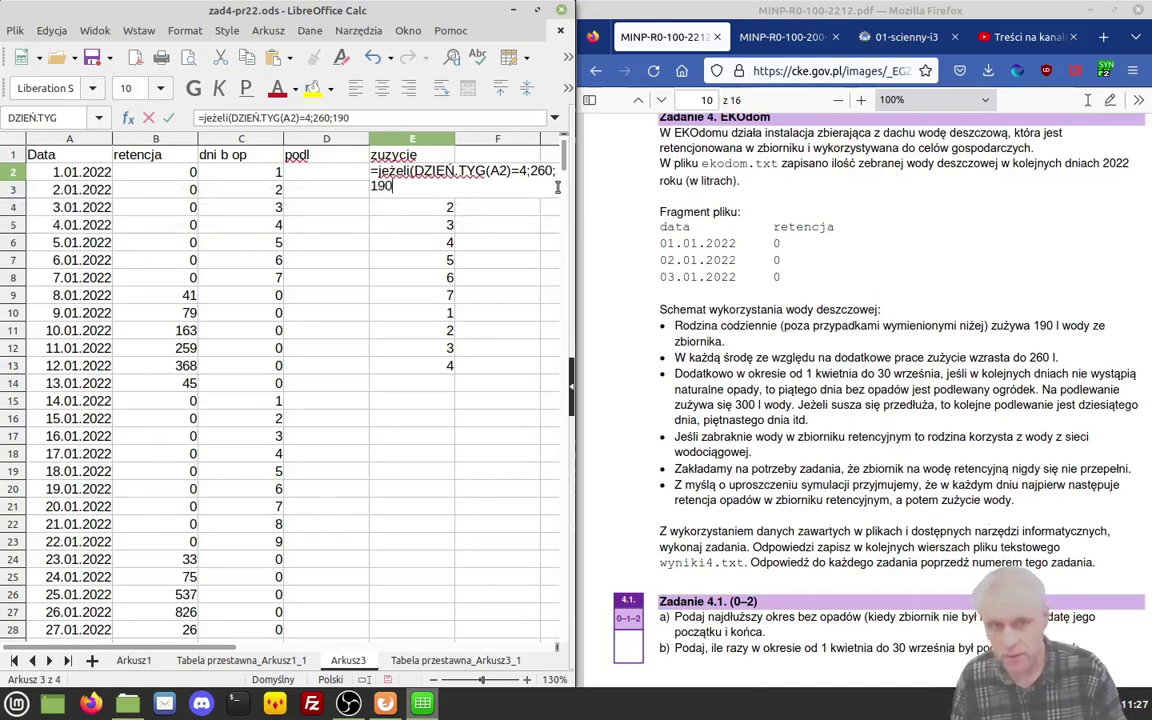
key(Return)
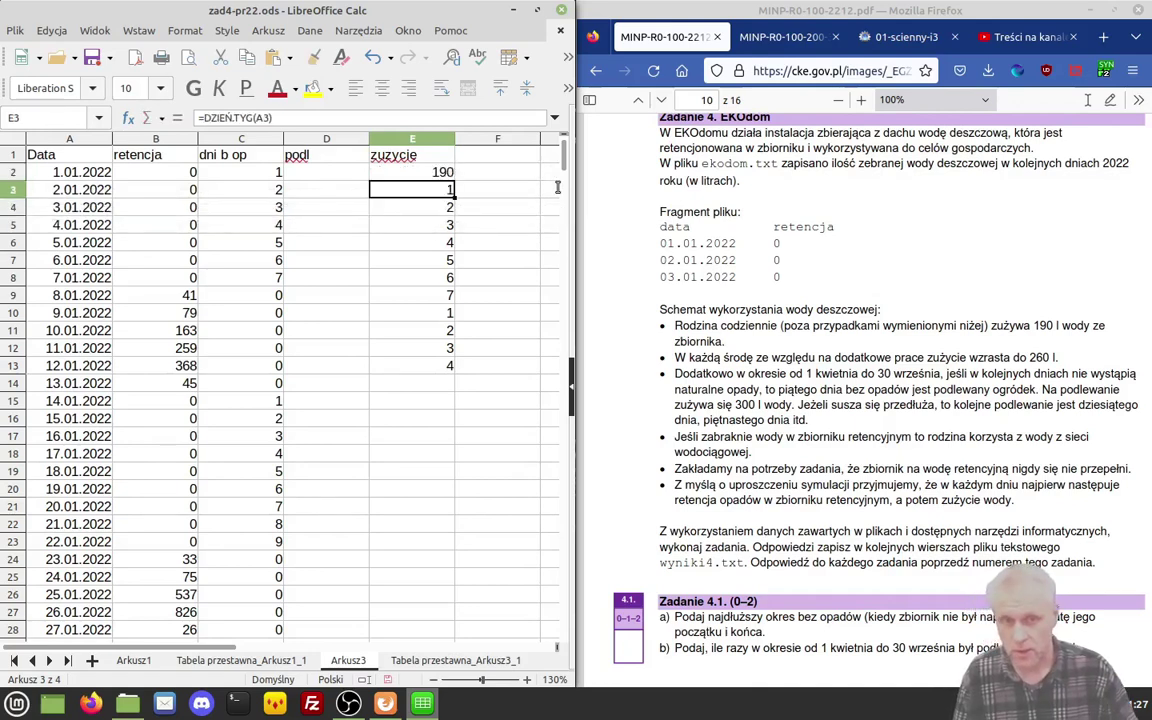
key(Up)
drag(454, 172, 456, 356)
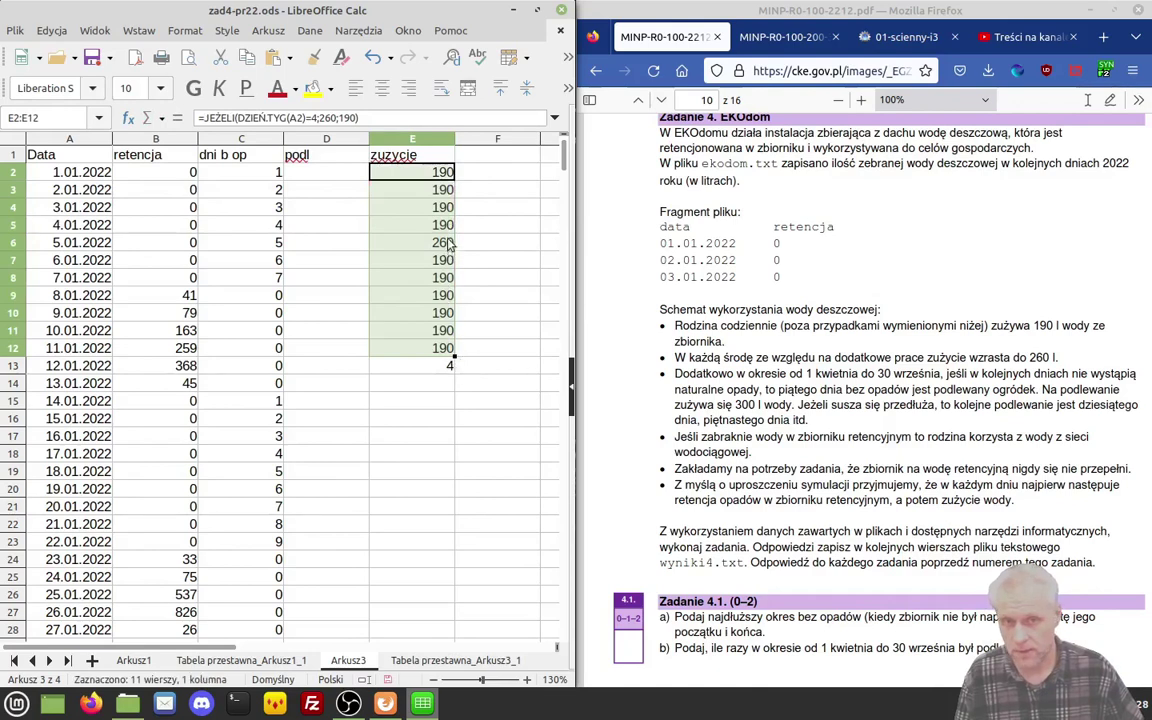
Step: Append +D2*300 to E2's usage formula to add watering days
key(F2)
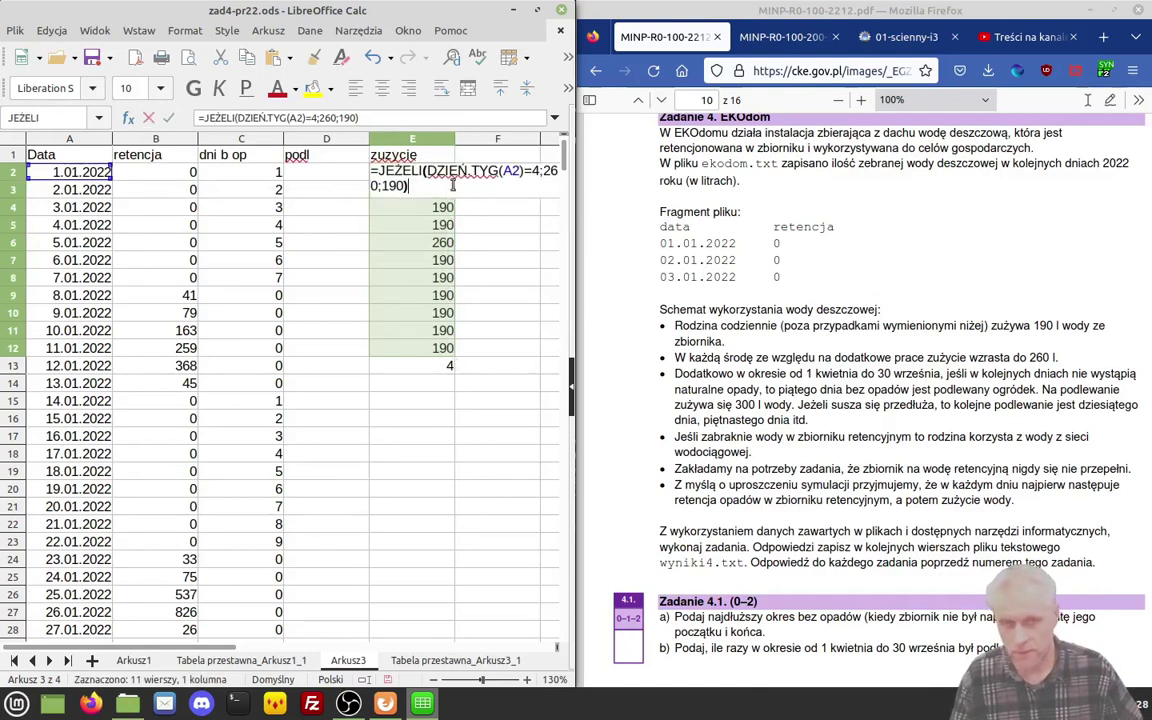
text(+)
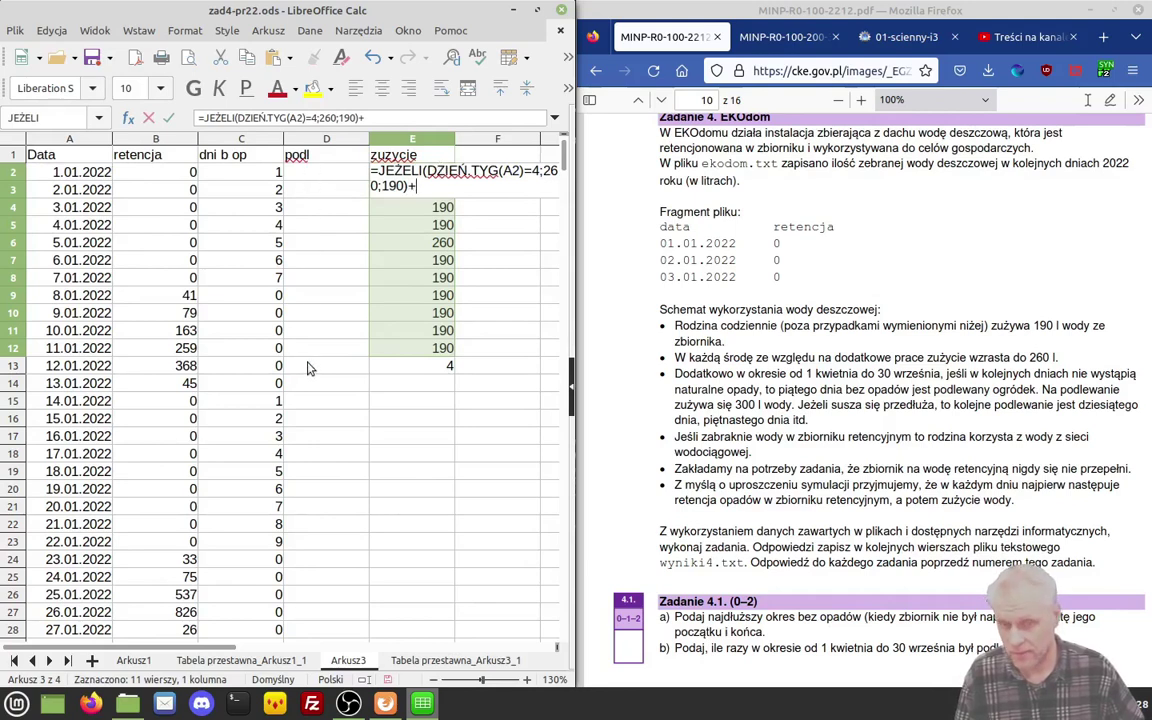
click(334, 178)
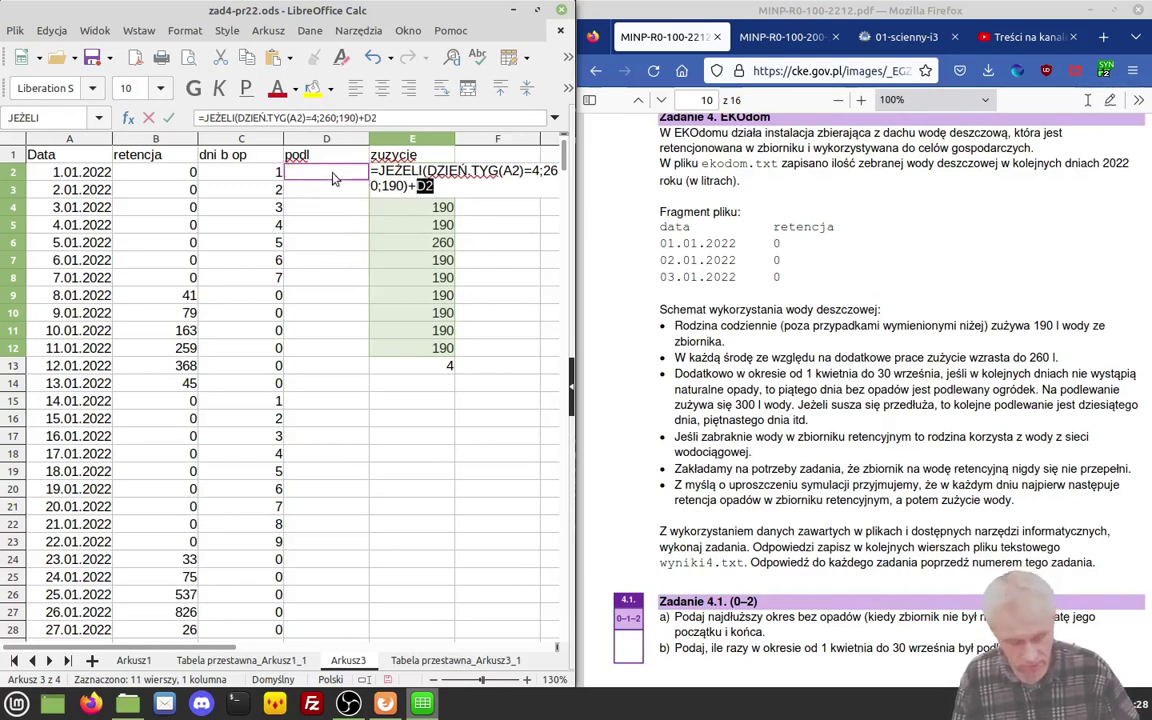
text(*)
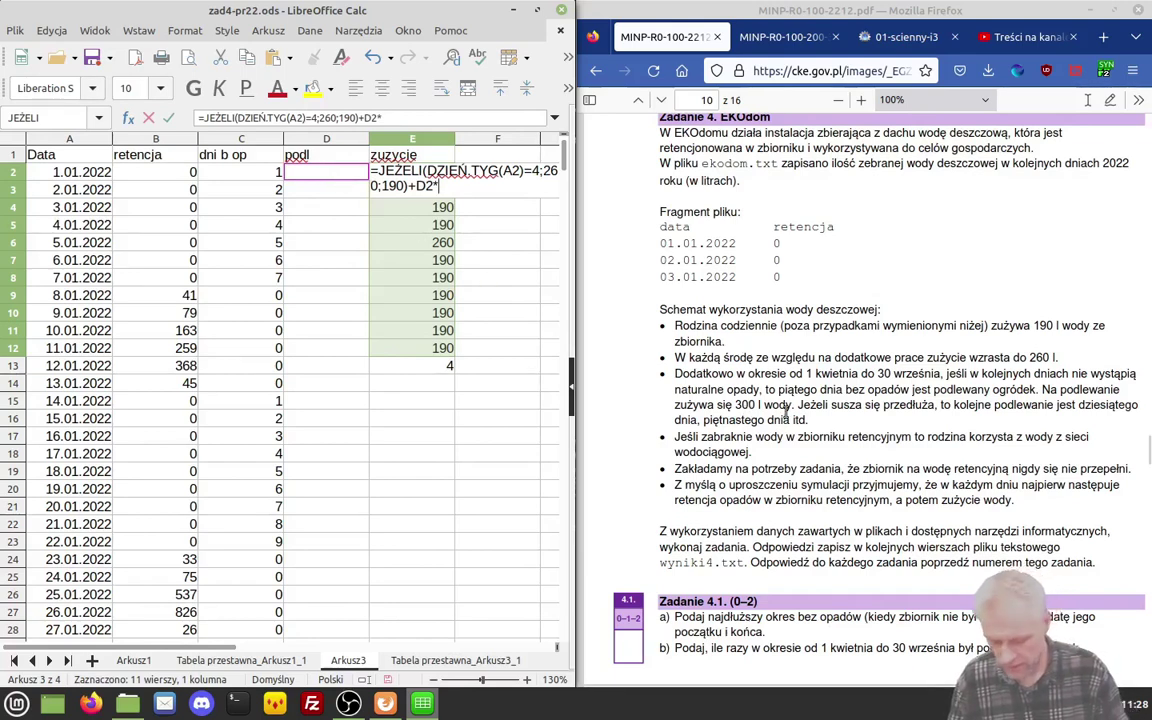
text(300)
key(Return)
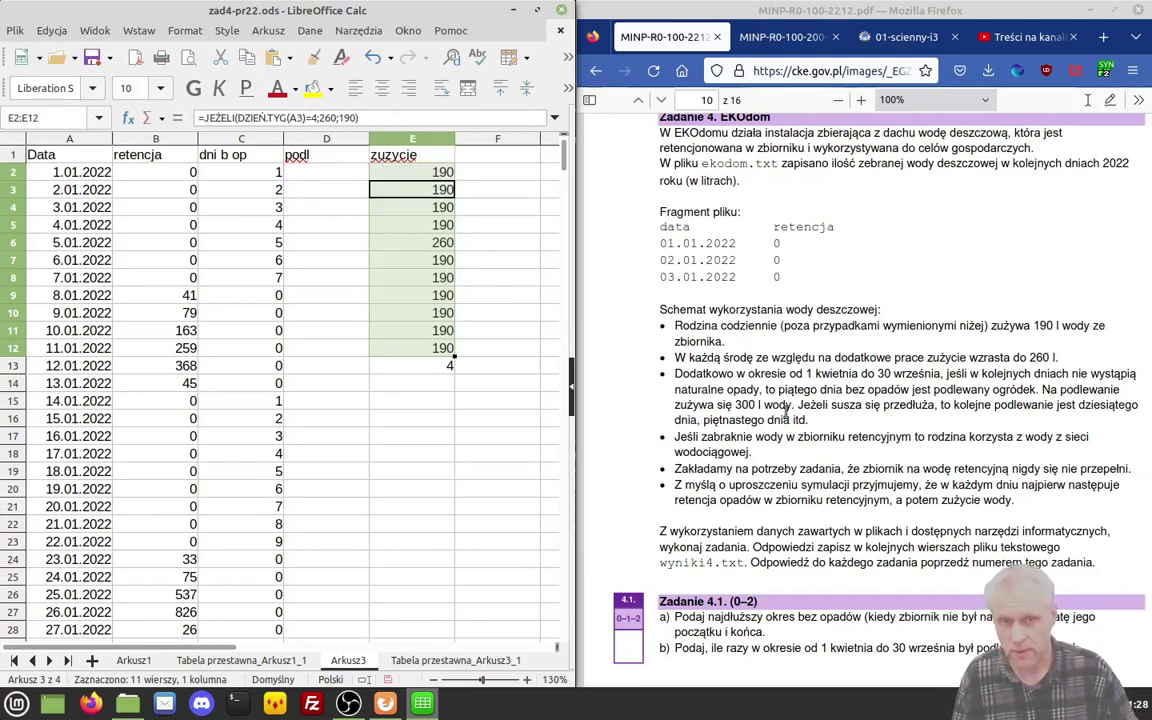
key(Up)
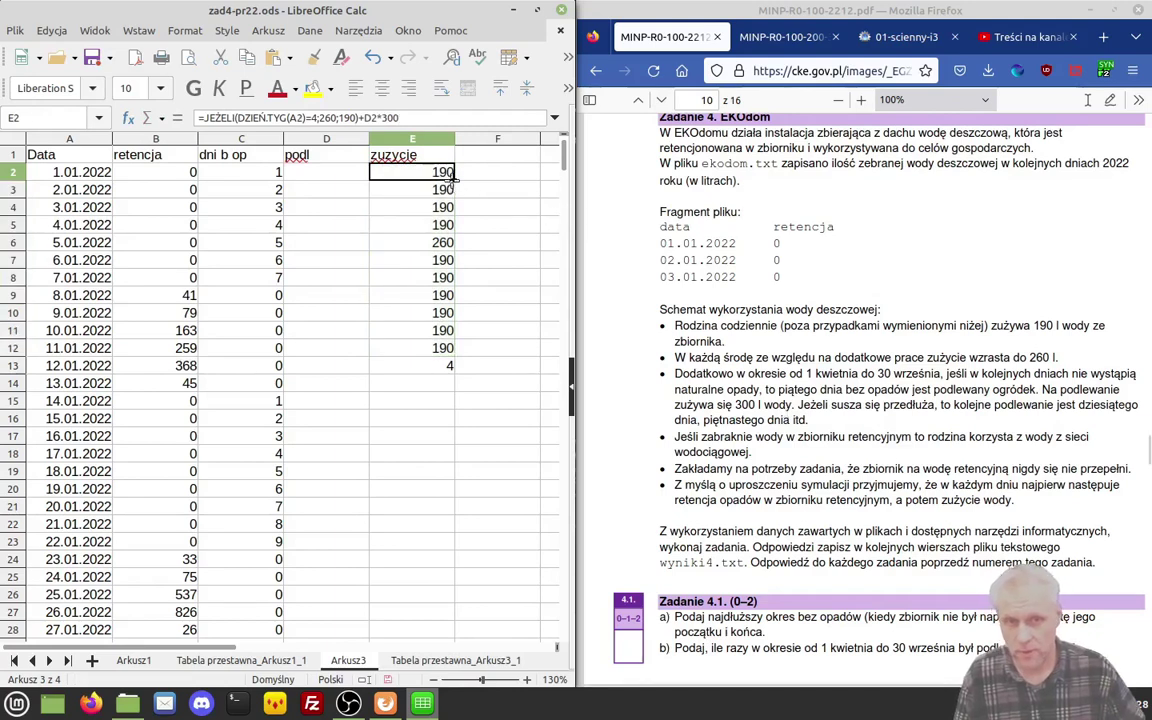
Step: Fill E2's usage formula down column E through row 366 (31.12.2022)
drag(453, 179, 429, 551)
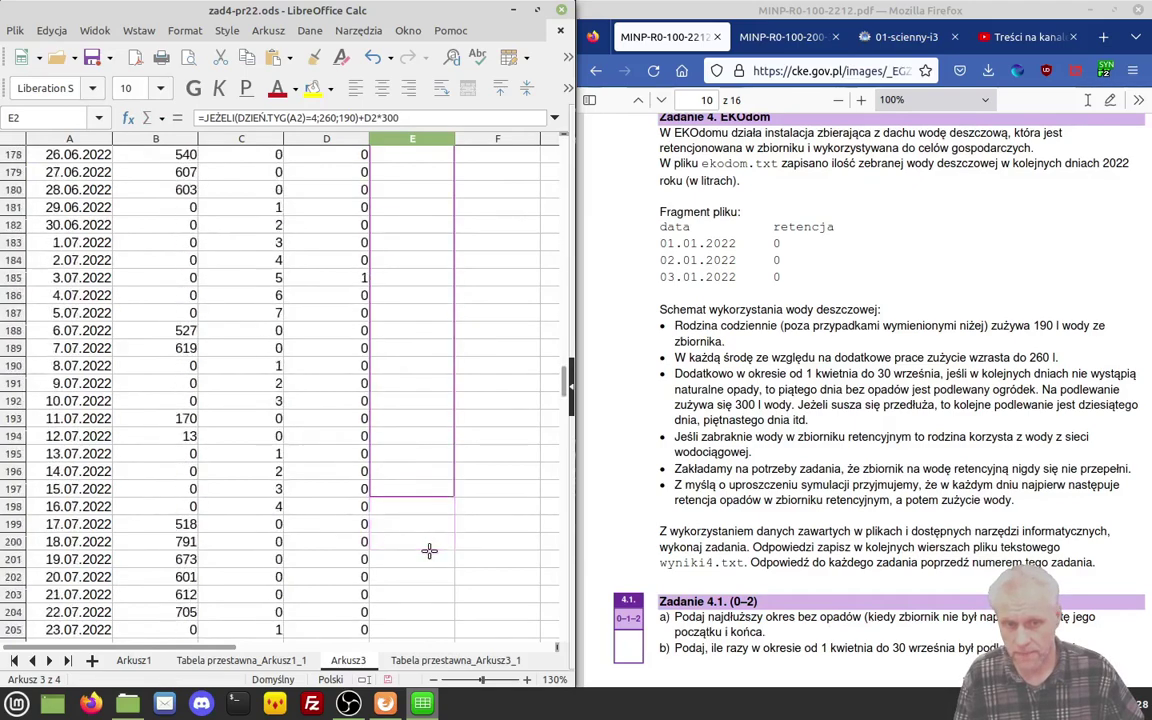
drag(429, 551, 424, 535)
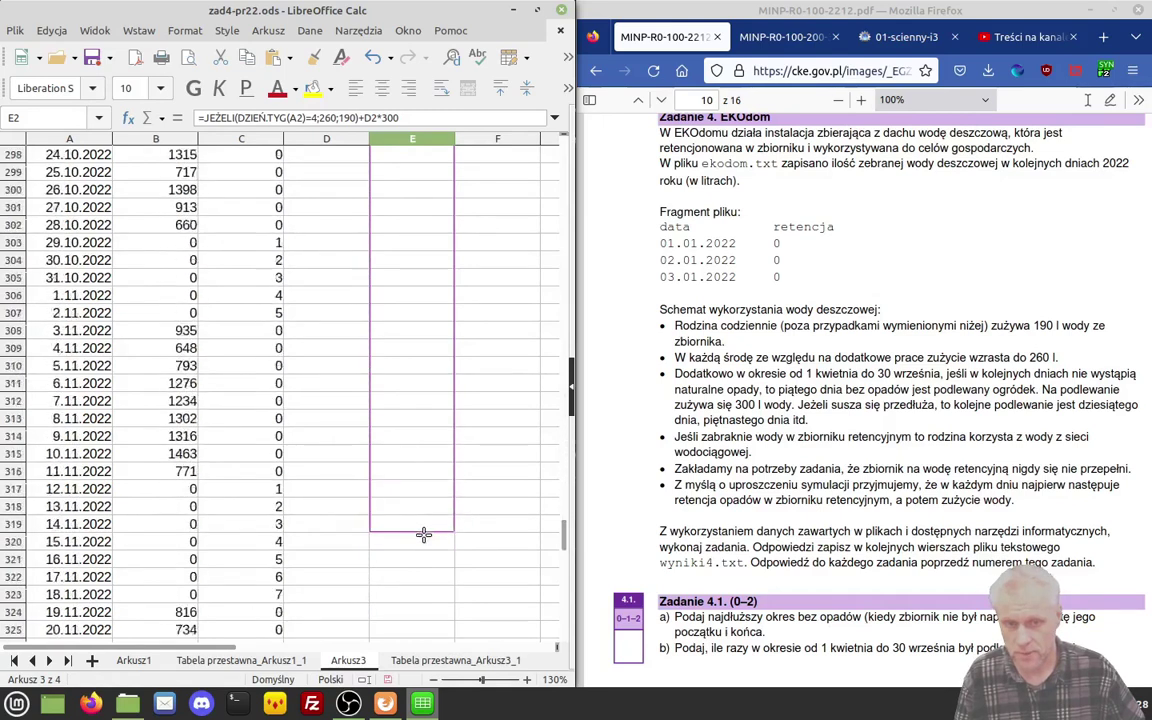
drag(424, 535, 418, 518)
click(445, 419)
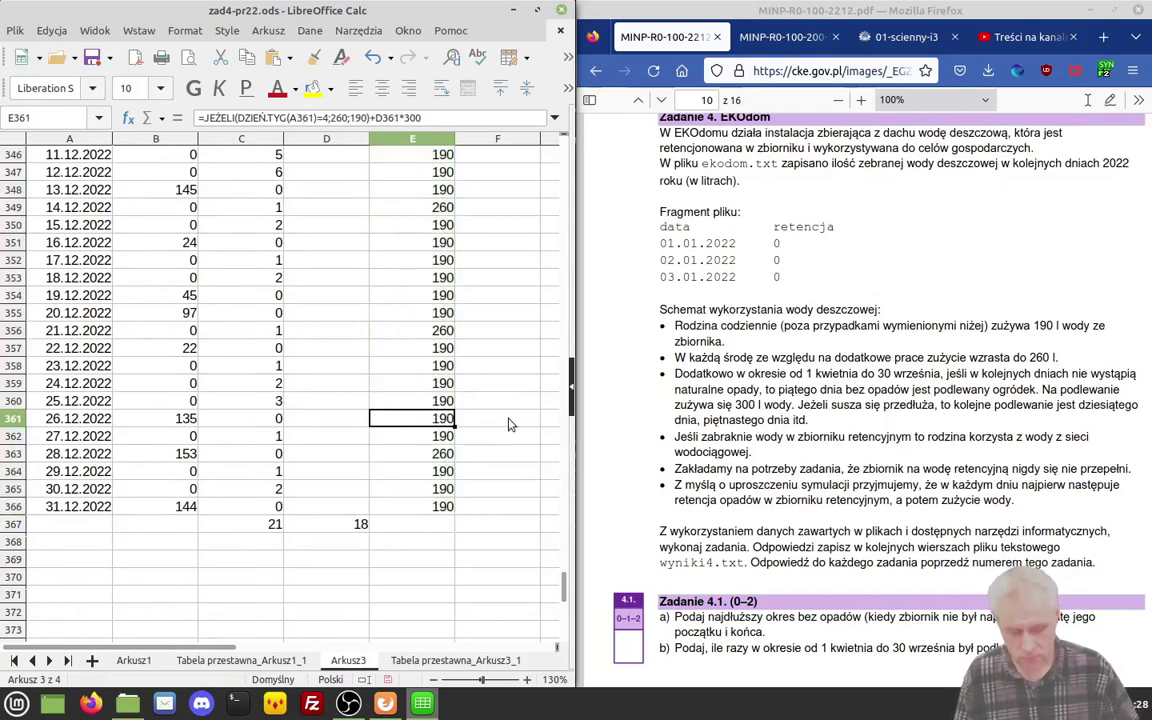
key(ctrl+Up)
key(Right)
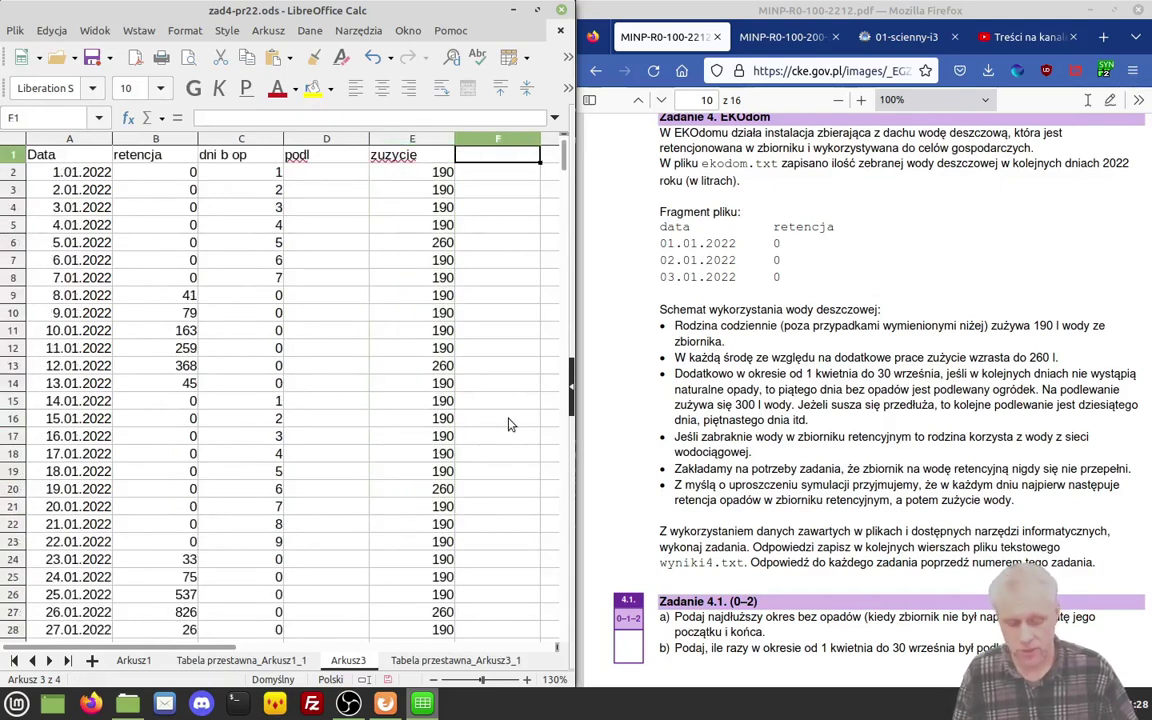
key(F2)
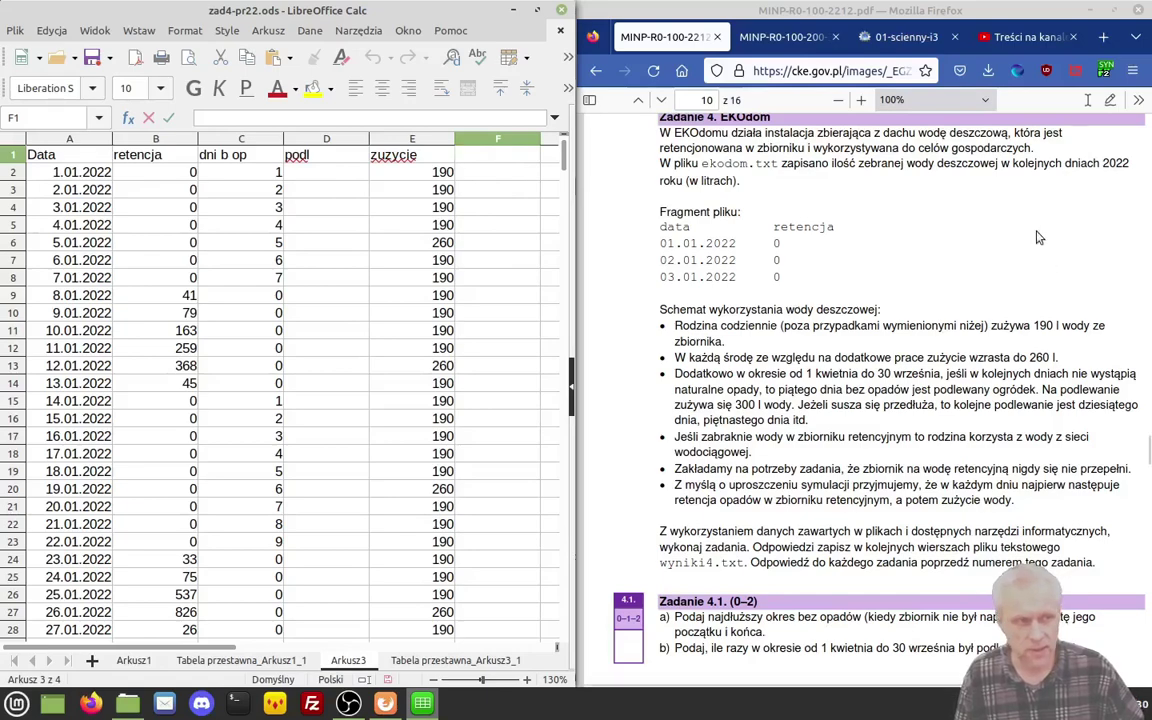
mouse_move(1148, 452)
mouse_down()
mouse_move(1148, 268)
mouse_move(1149, 497)
mouse_move(1149, 482)
mouse_up()
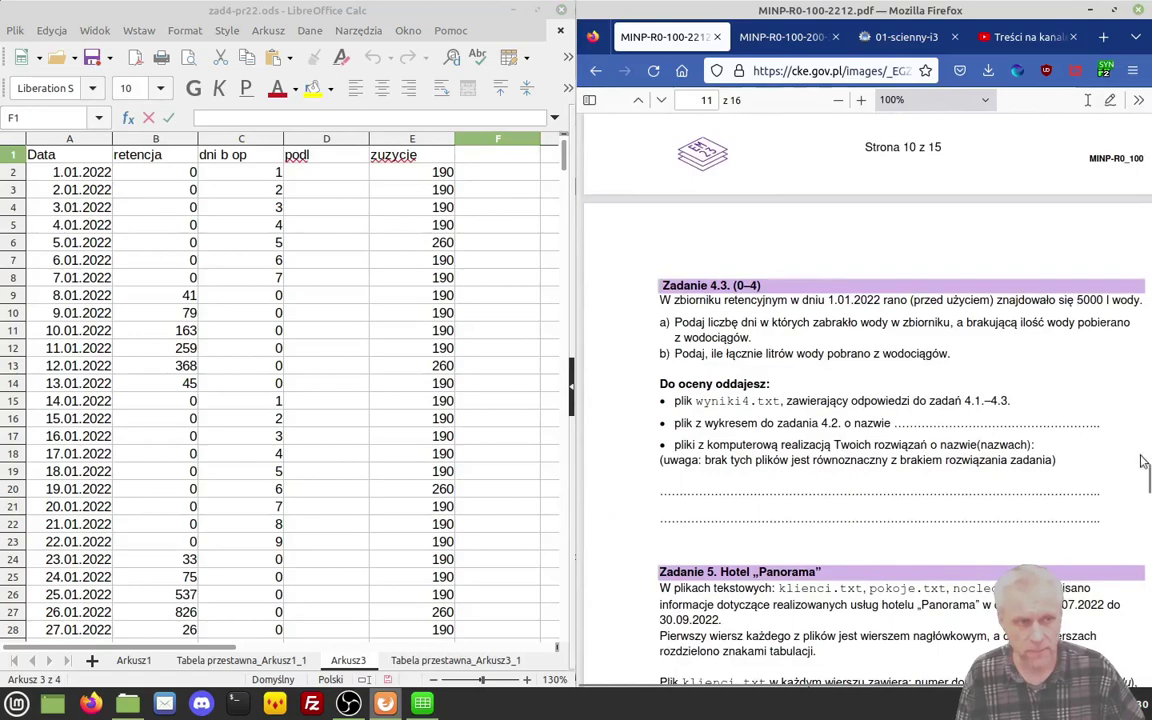
drag(1149, 480, 1149, 437)
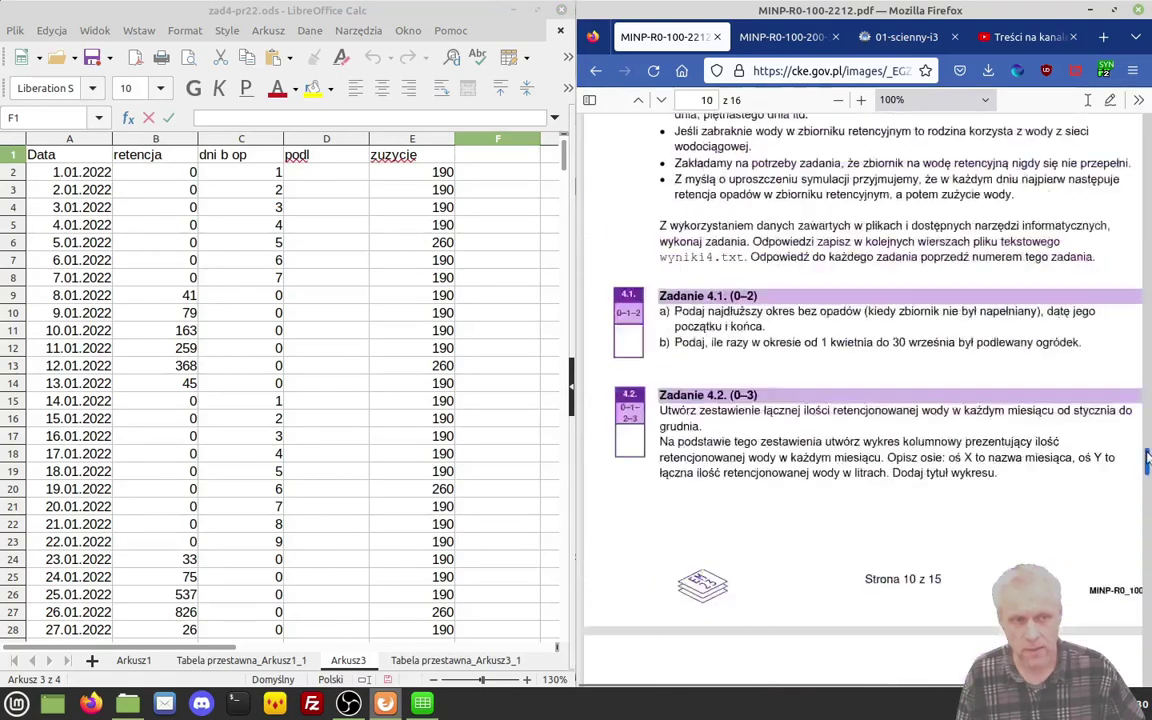
click(498, 155)
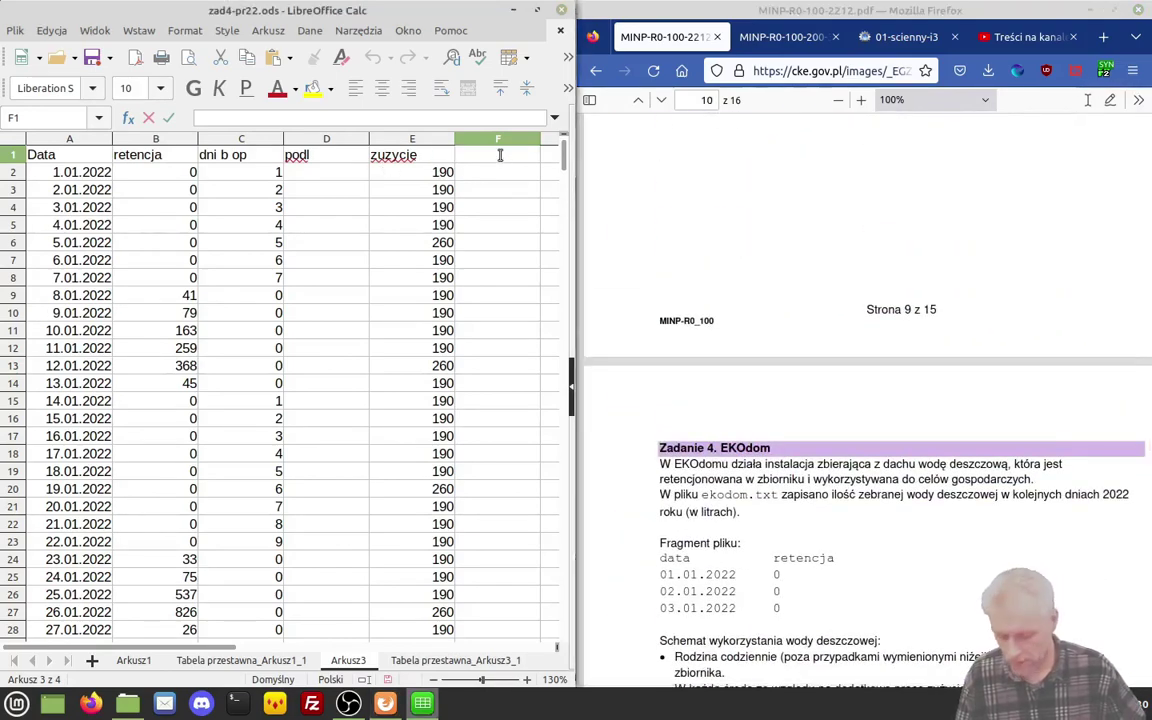
Step: Put the starting volume 5000 in F1 and the balance formula =F1+B2-E2 in F2
text(5000)
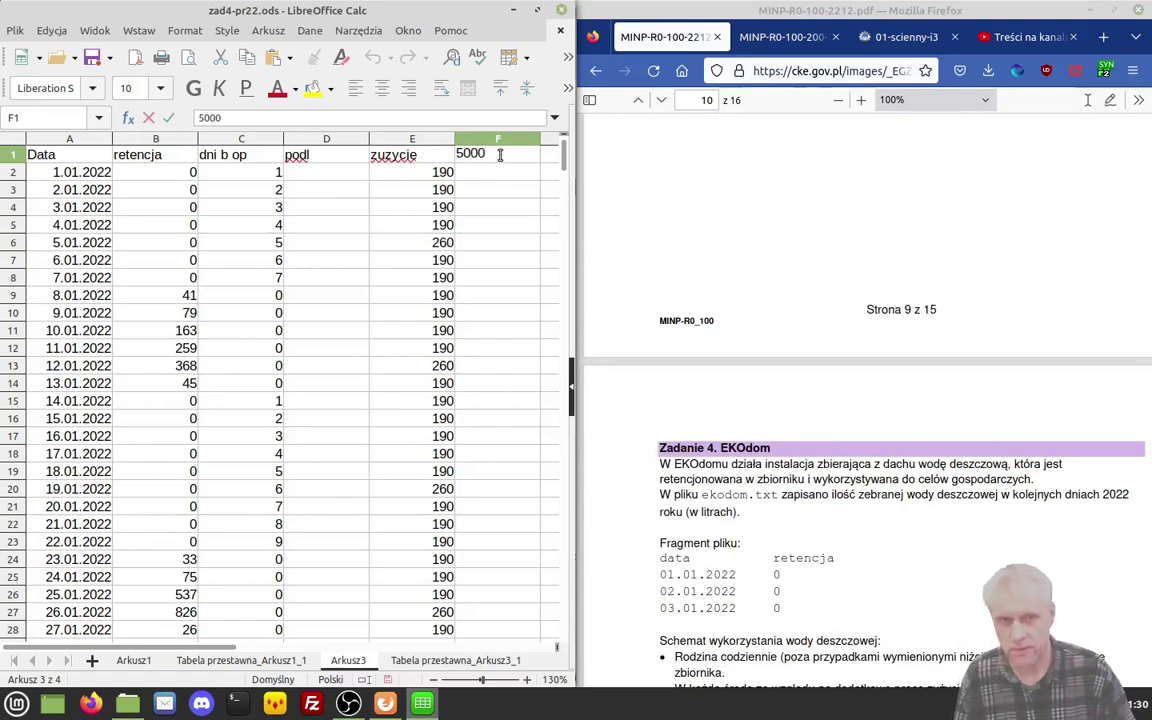
key(Return)
text(=)
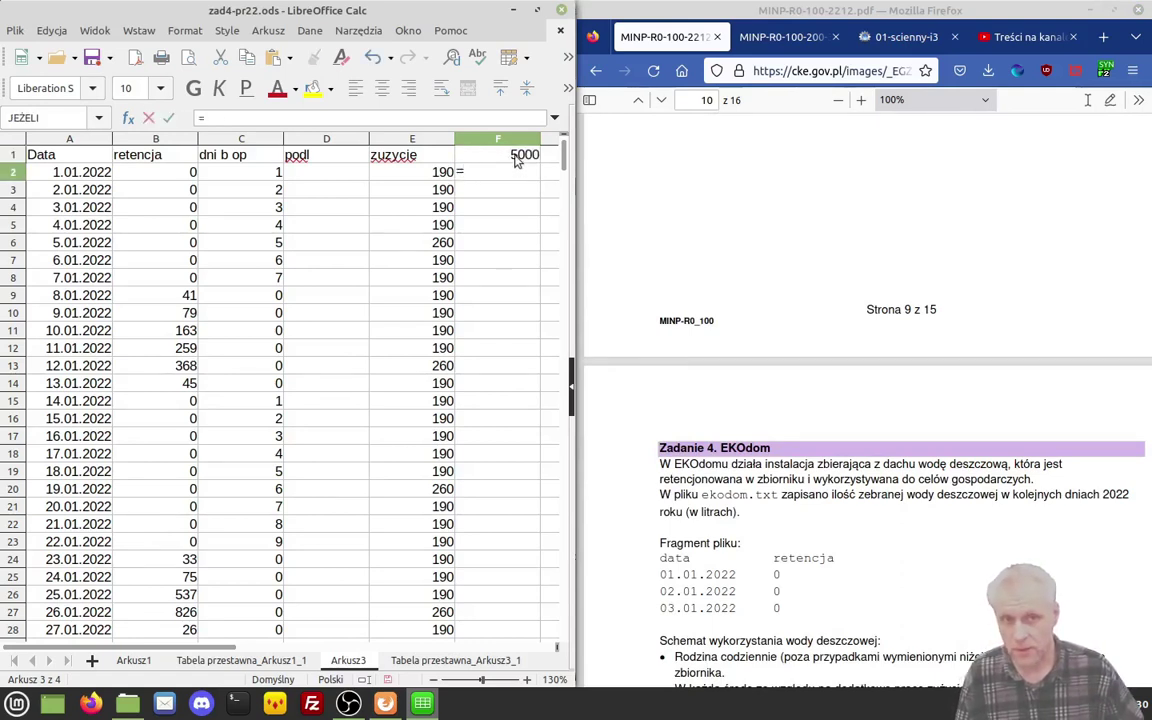
click(515, 157)
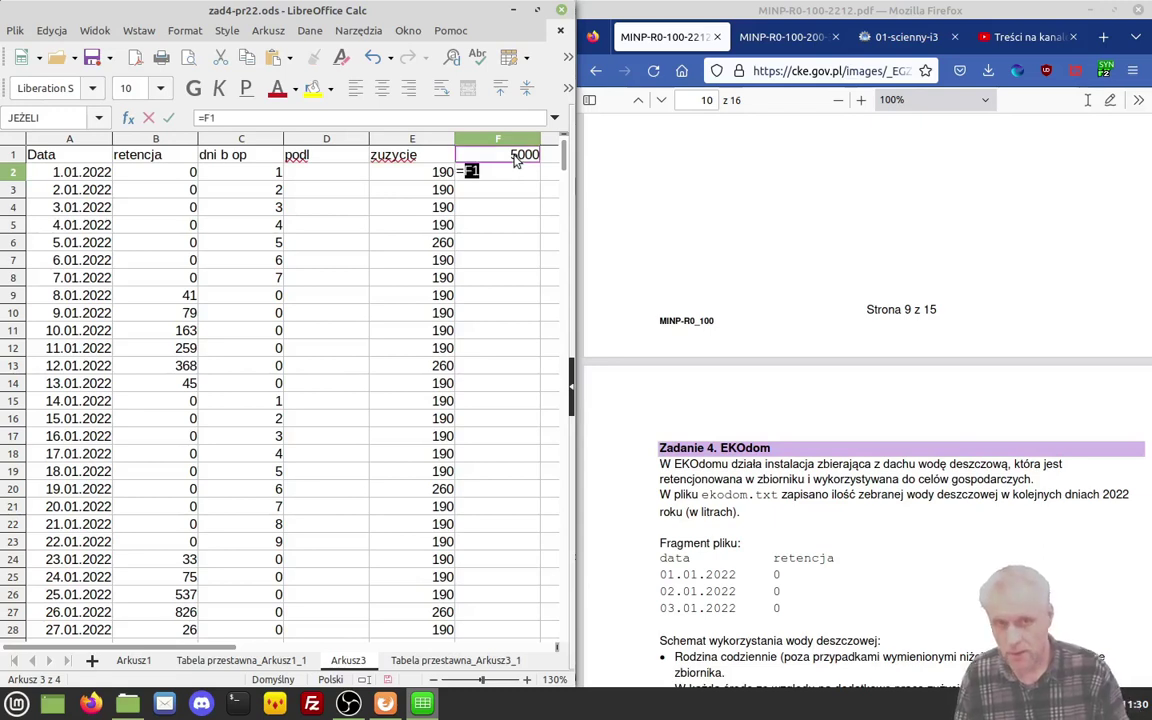
text(+)
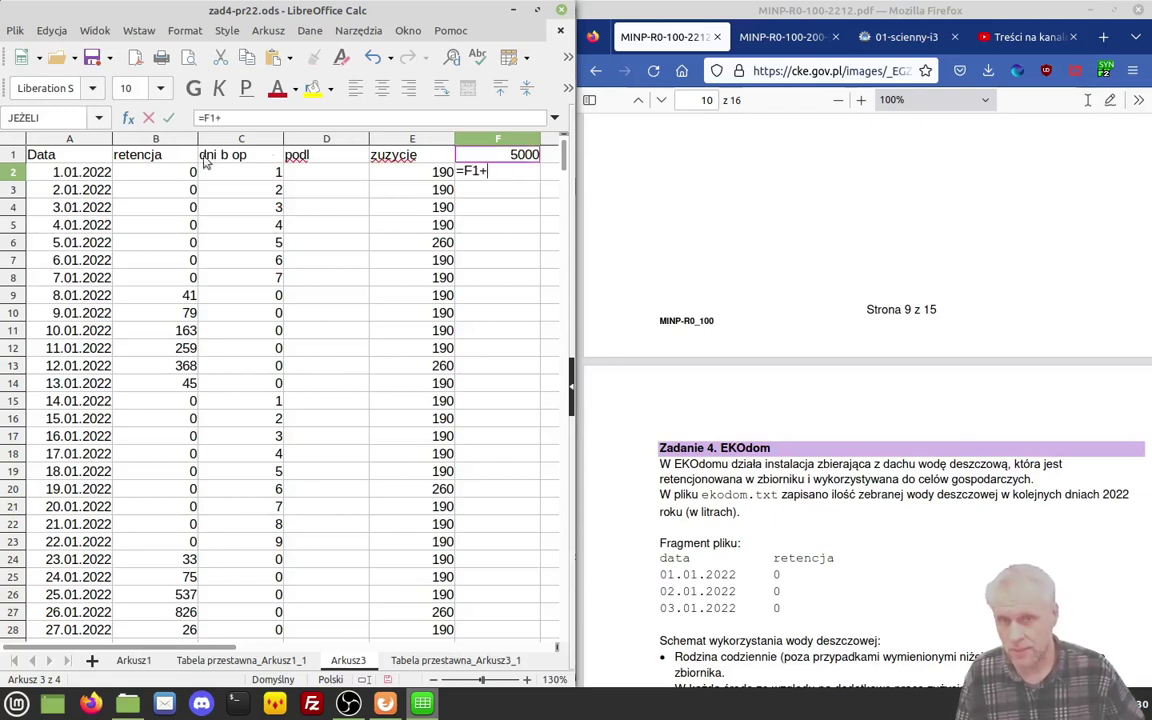
click(170, 176)
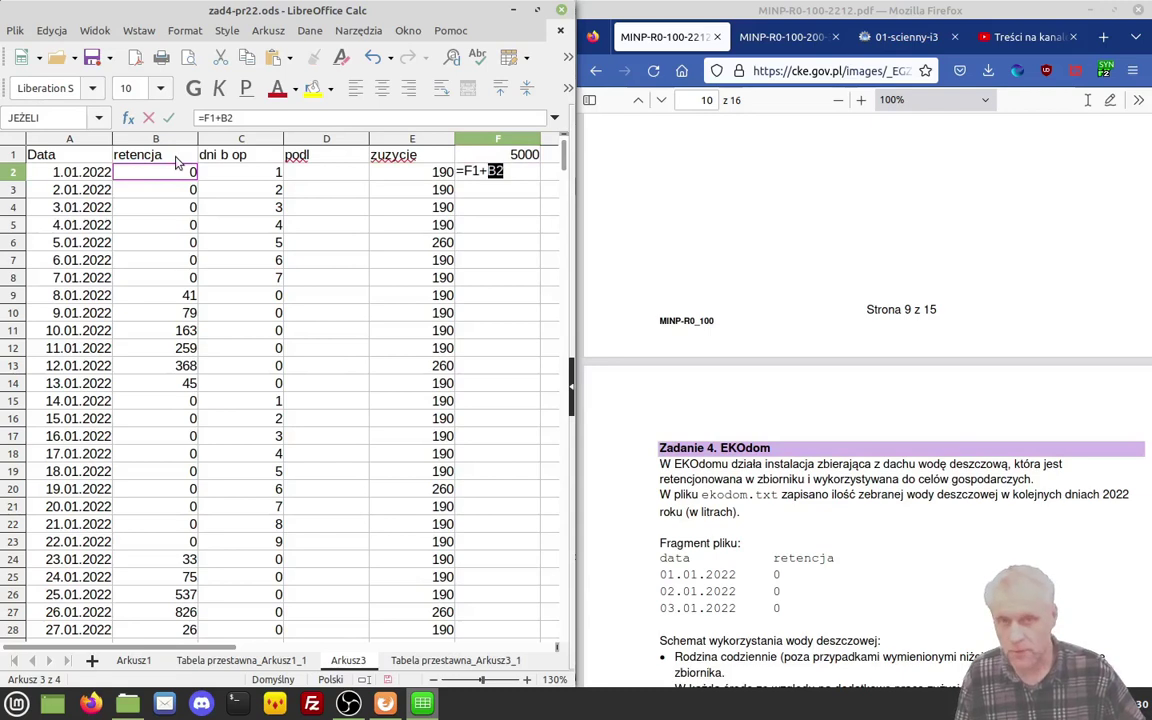
click(395, 174)
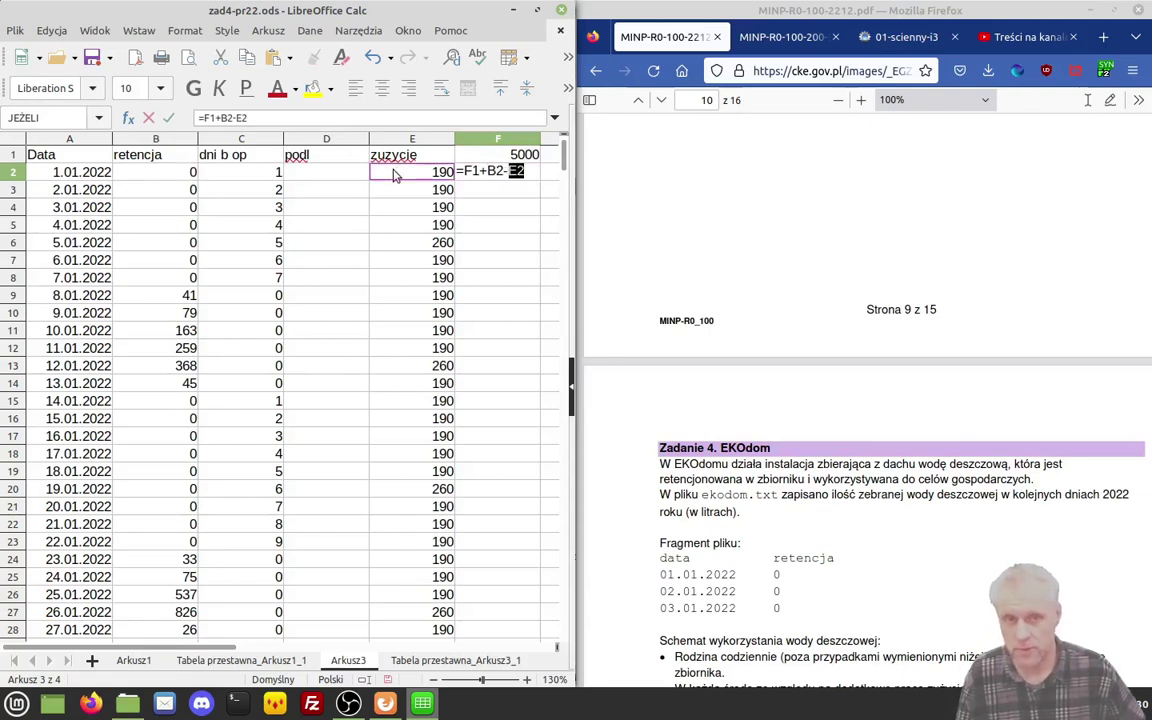
key(Return)
key(Up)
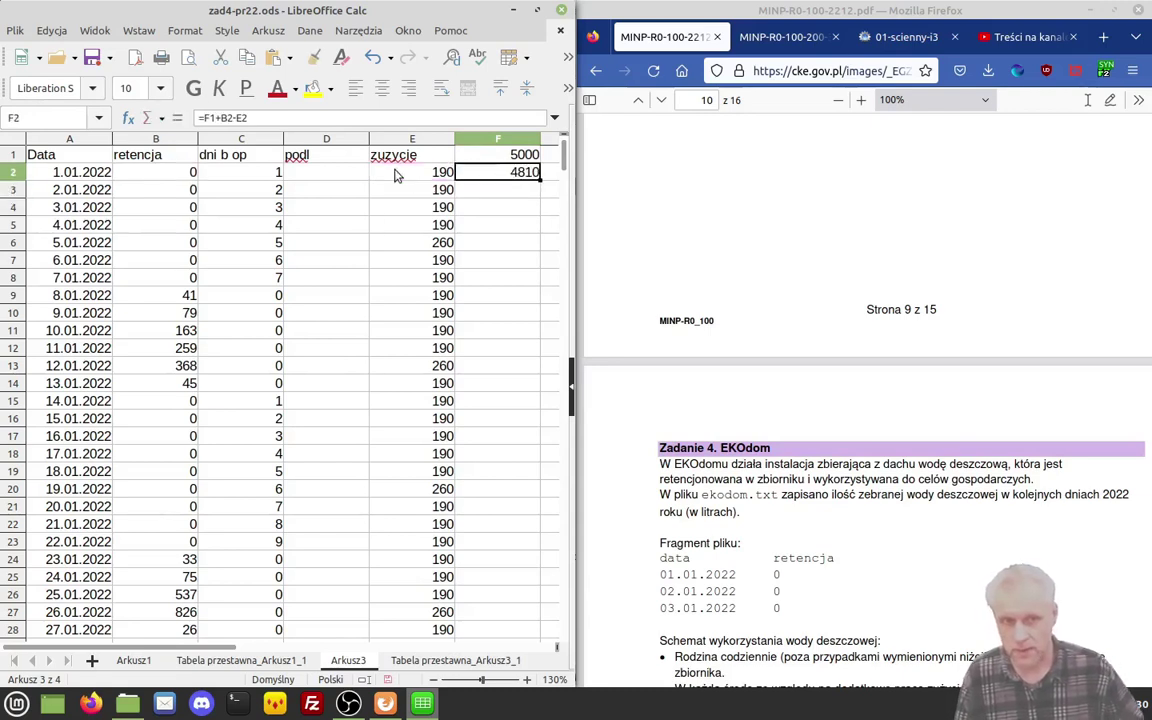
Step: Fill the balance formula down to F366 and inspect the first negative balance in F40
double_click(540, 180)
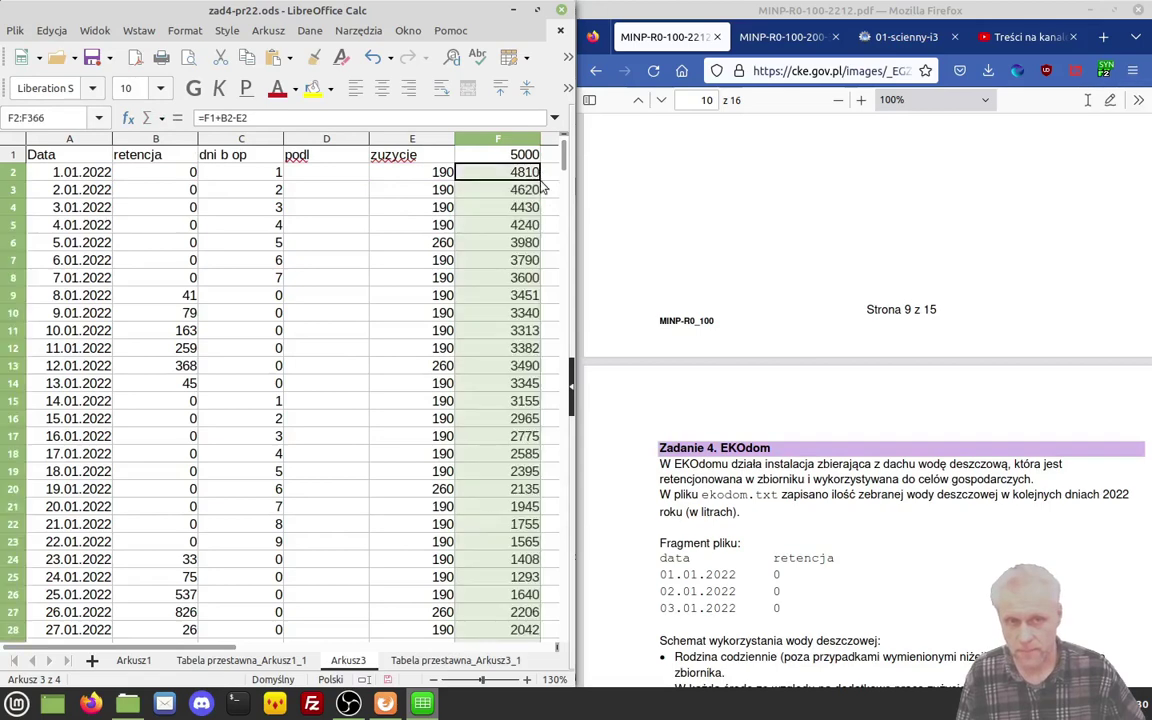
drag(566, 155, 567, 195)
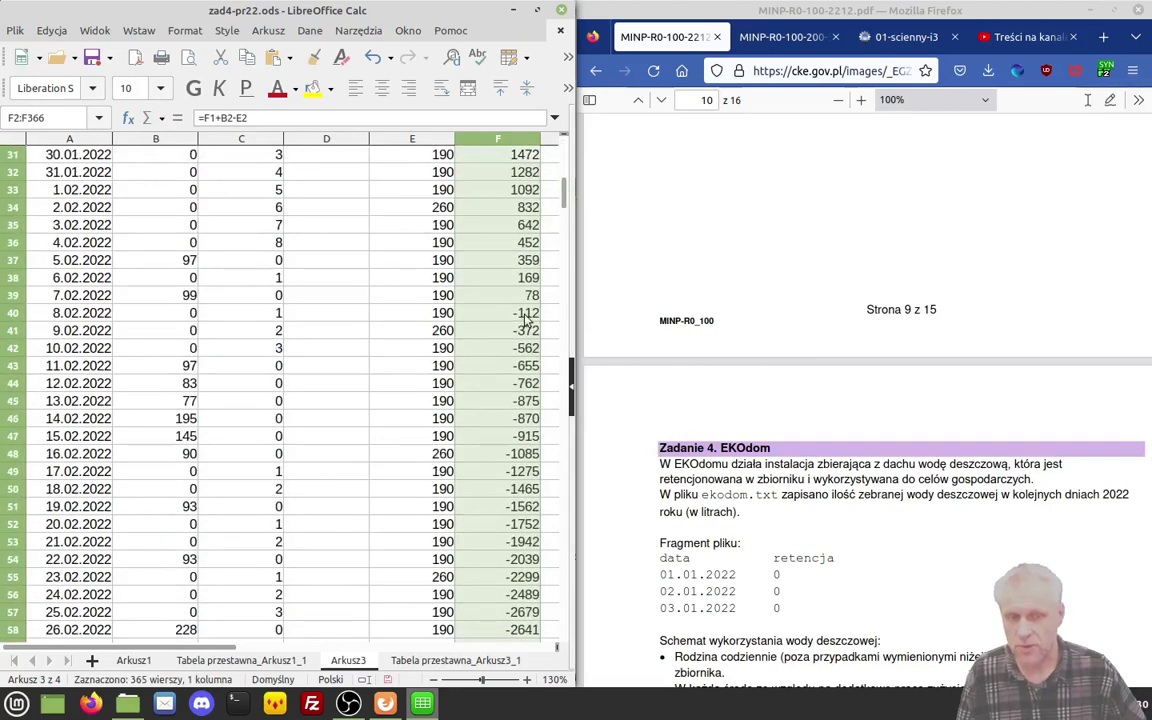
click(527, 316)
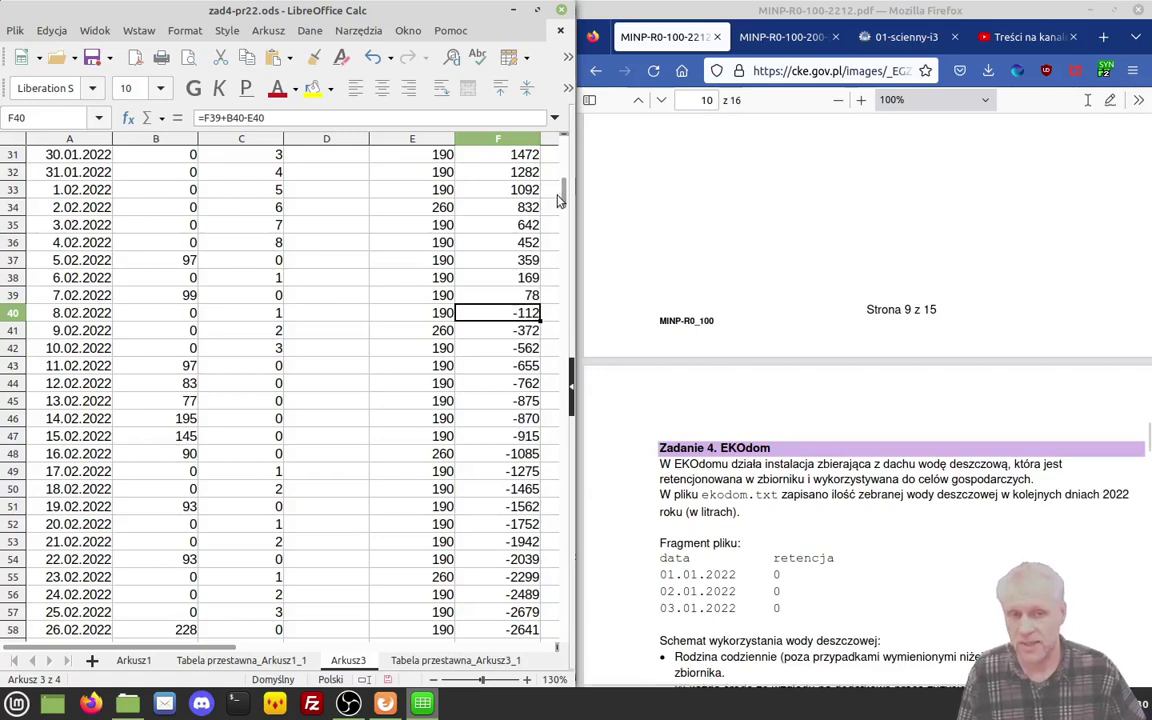
drag(565, 200, 560, 165)
Step: Rewrite F2 as =JEŻELI(F1+B2-E2<0;0;F1+B2-E2) so the balance never goes negative
click(530, 172)
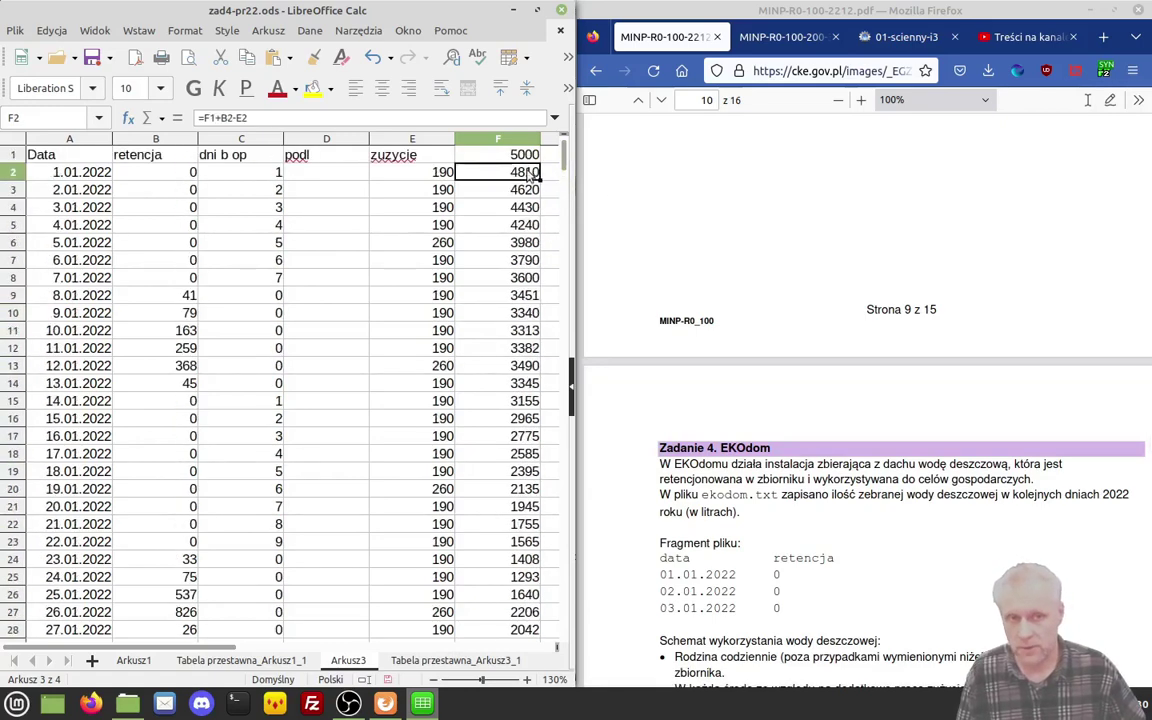
double_click(530, 172)
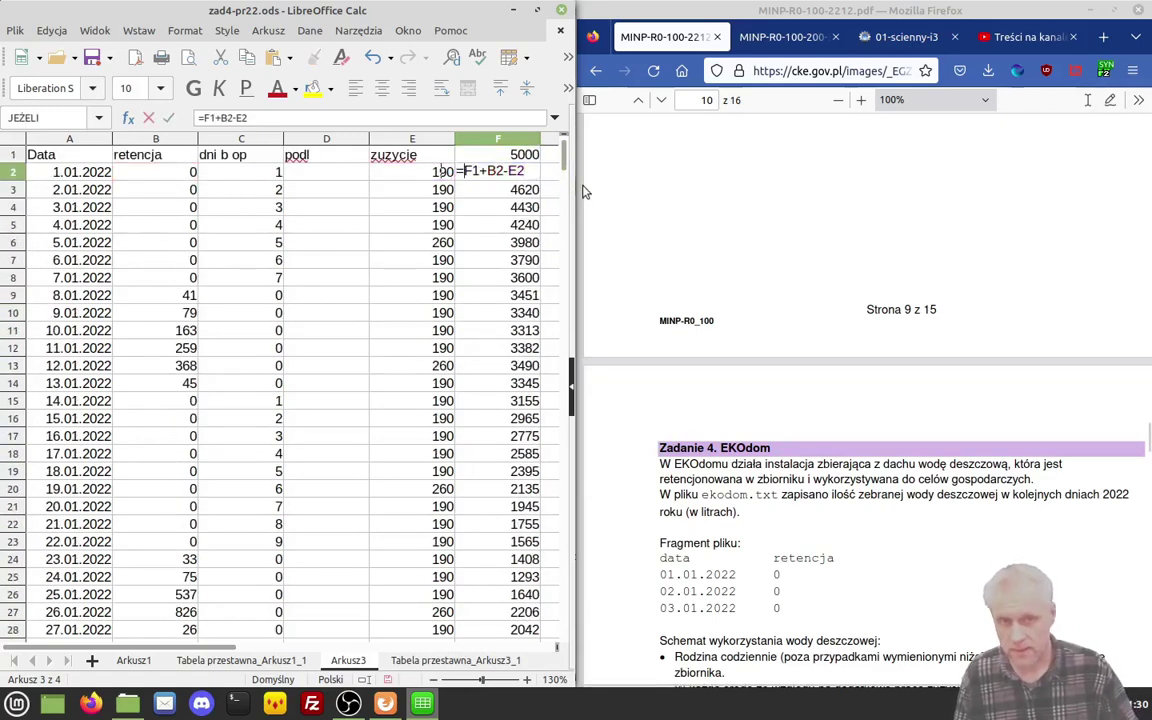
text(jeżeli()
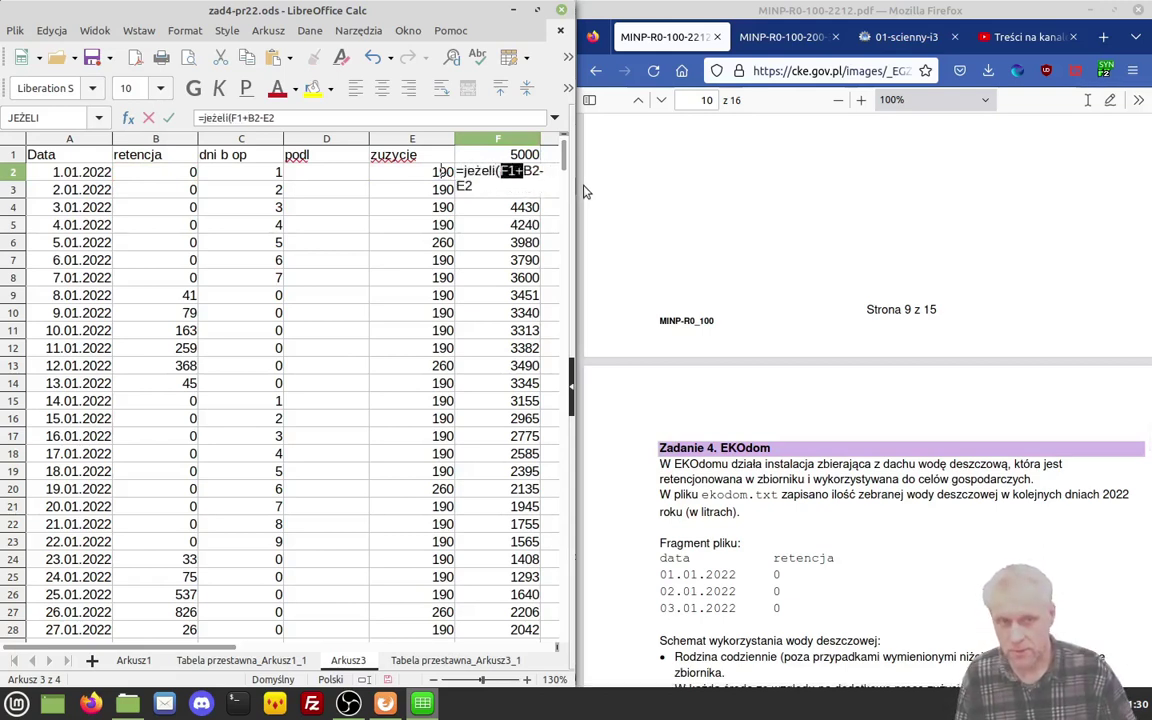
key(shift+Right)
key(shift+Right)
key(shift+Right)
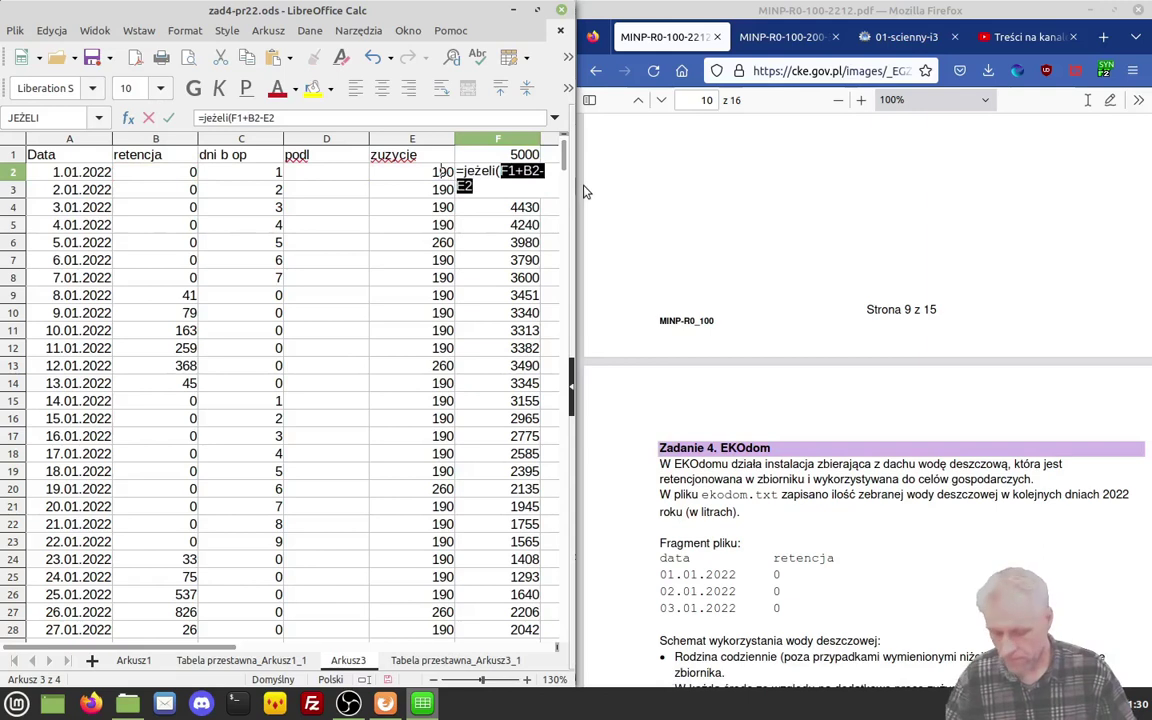
key(Right)
text(<)
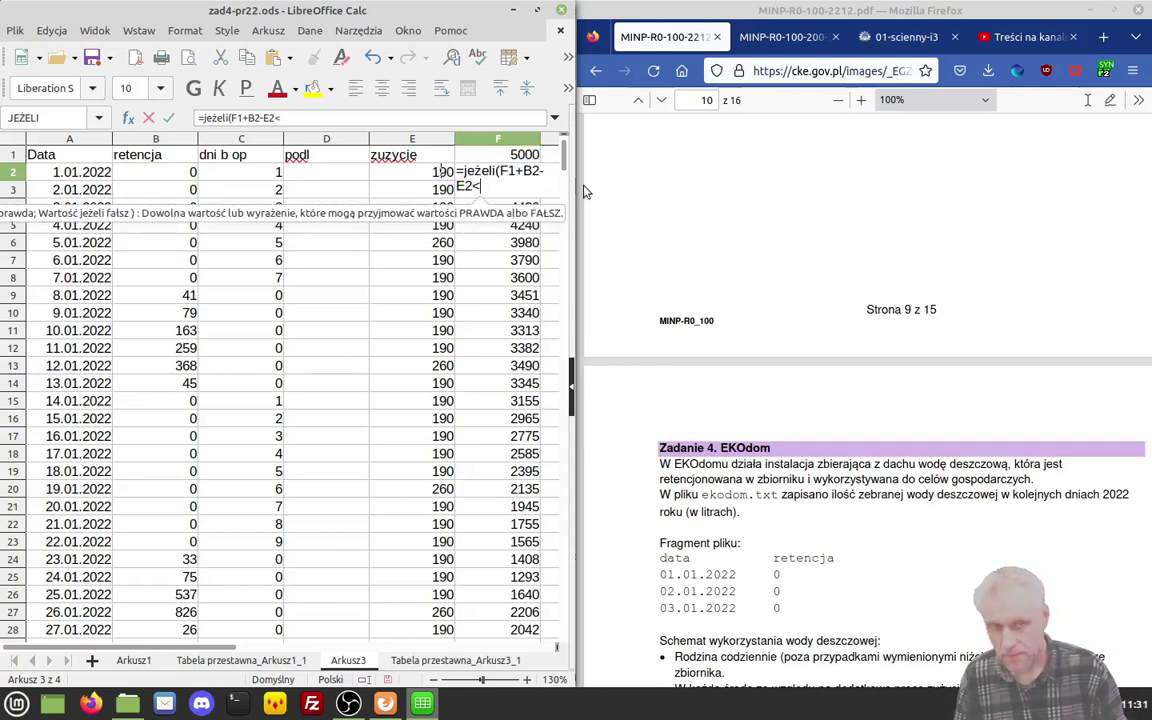
text(0)
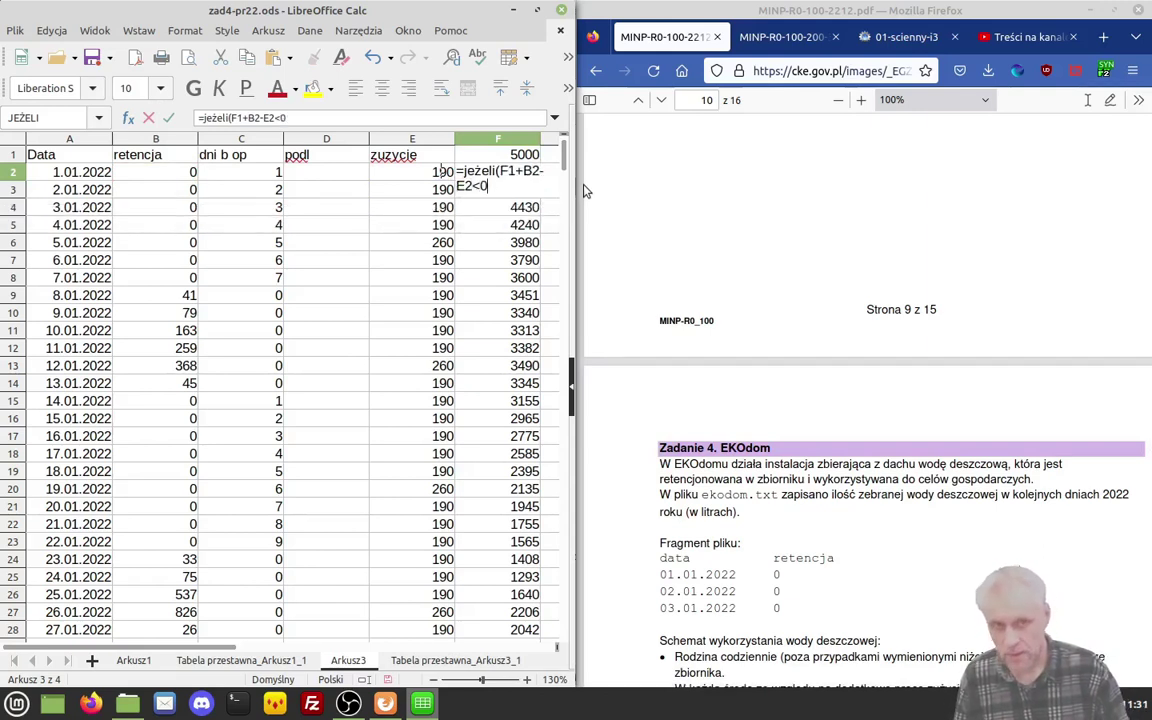
text(;0)
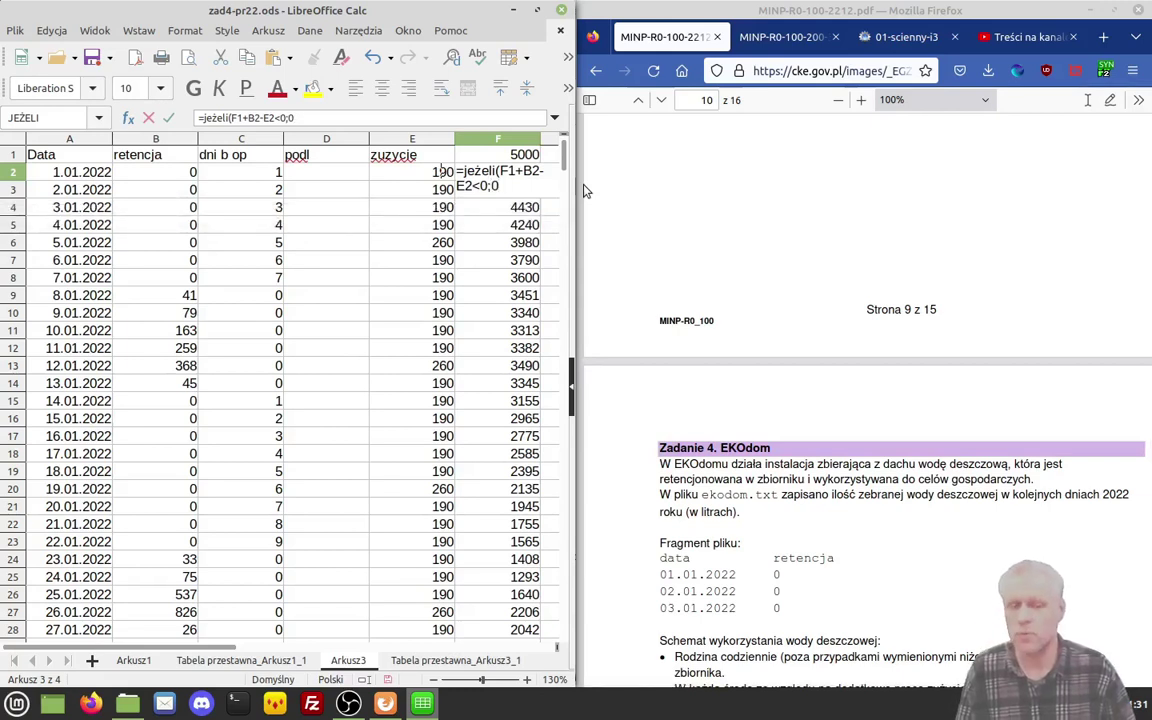
text(;)
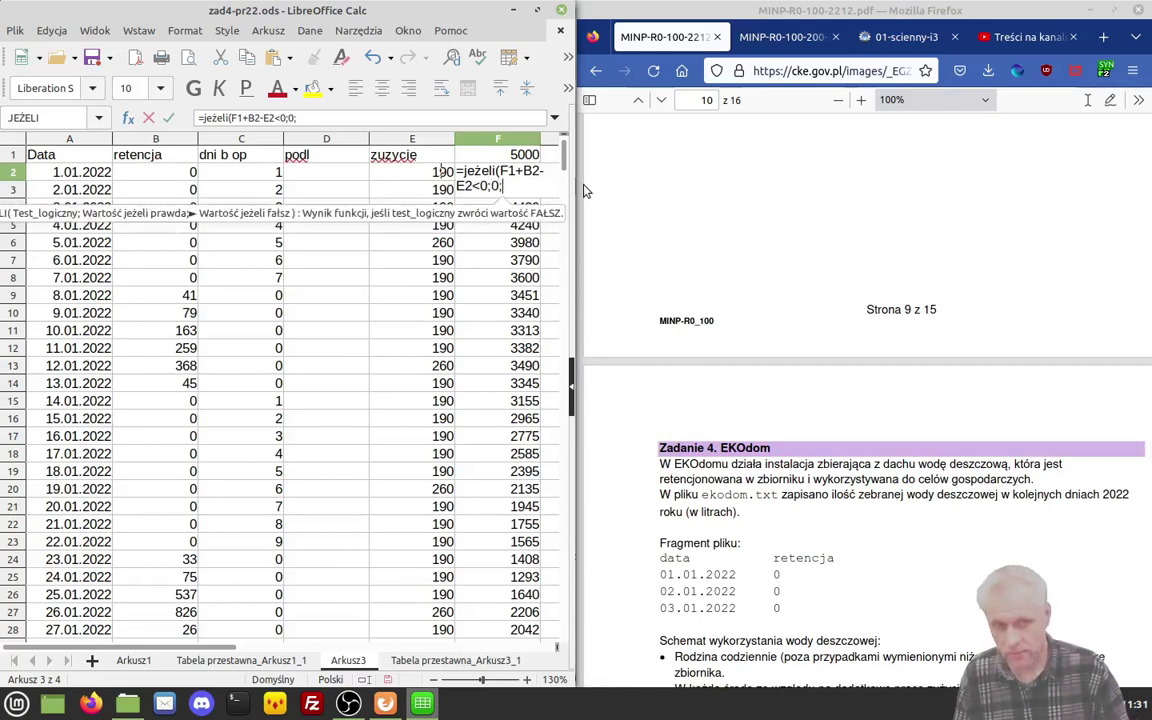
text(F1+B2-E2)
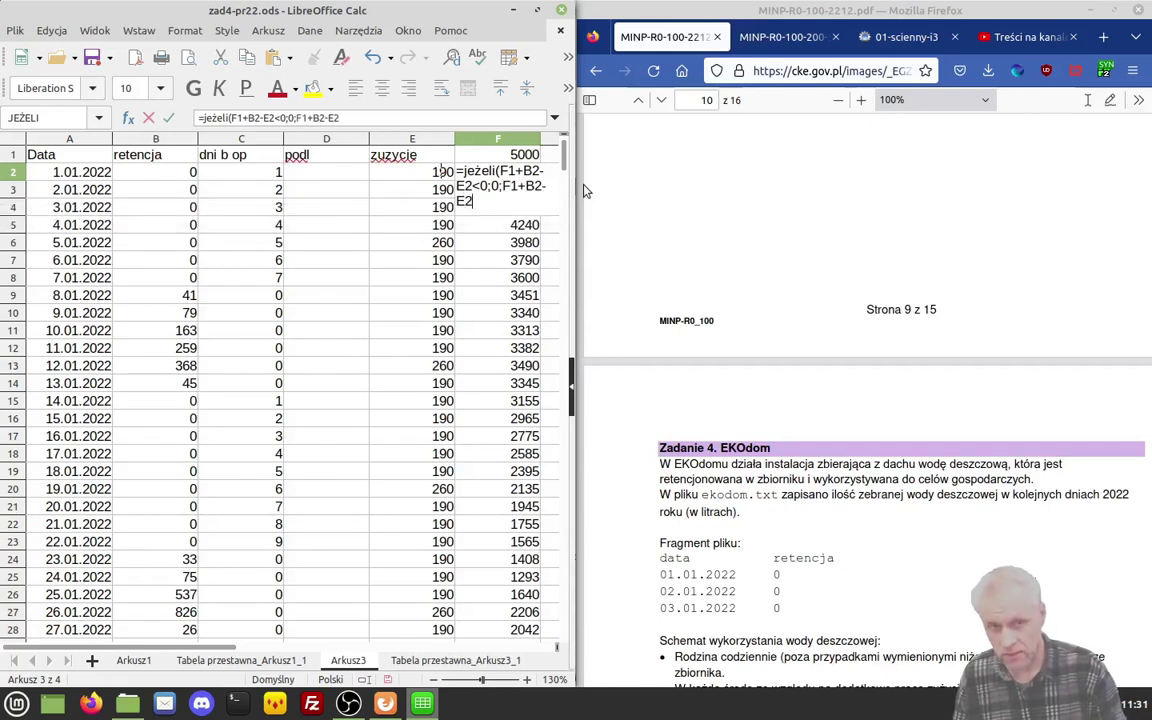
key(Return)
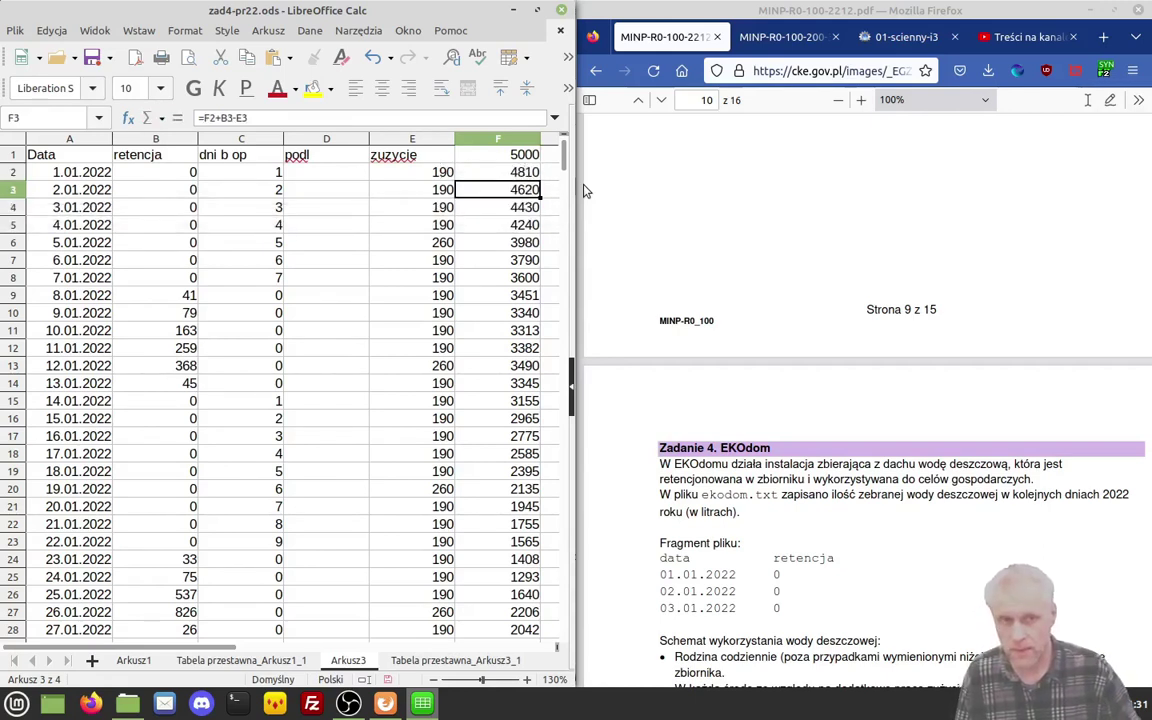
key(Up)
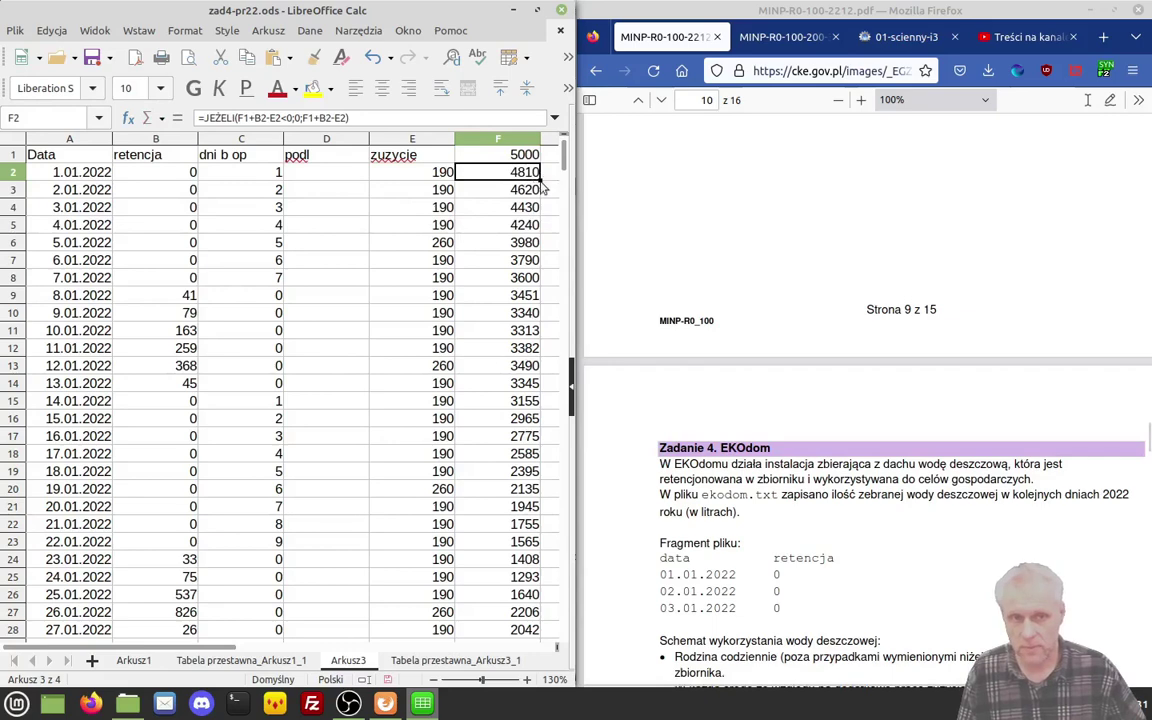
Step: Copy the clamped balance formula down column F and check it bottoms out at 0
double_click(541, 181)
click(490, 224)
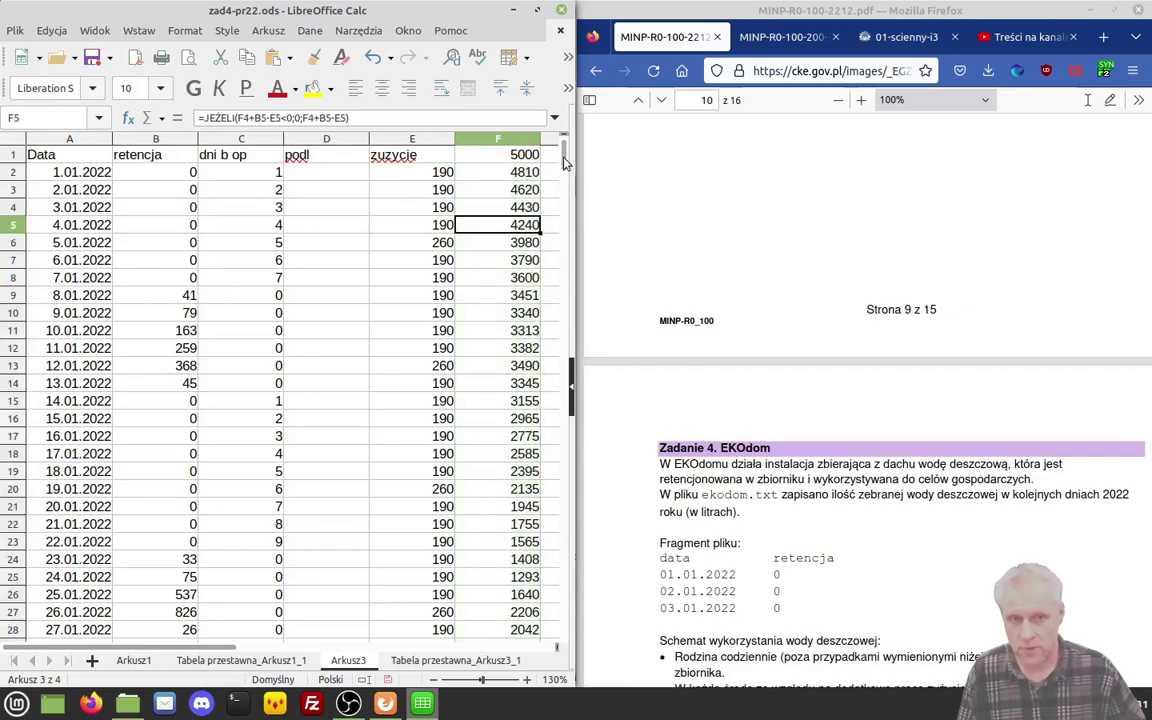
drag(565, 162, 538, 224)
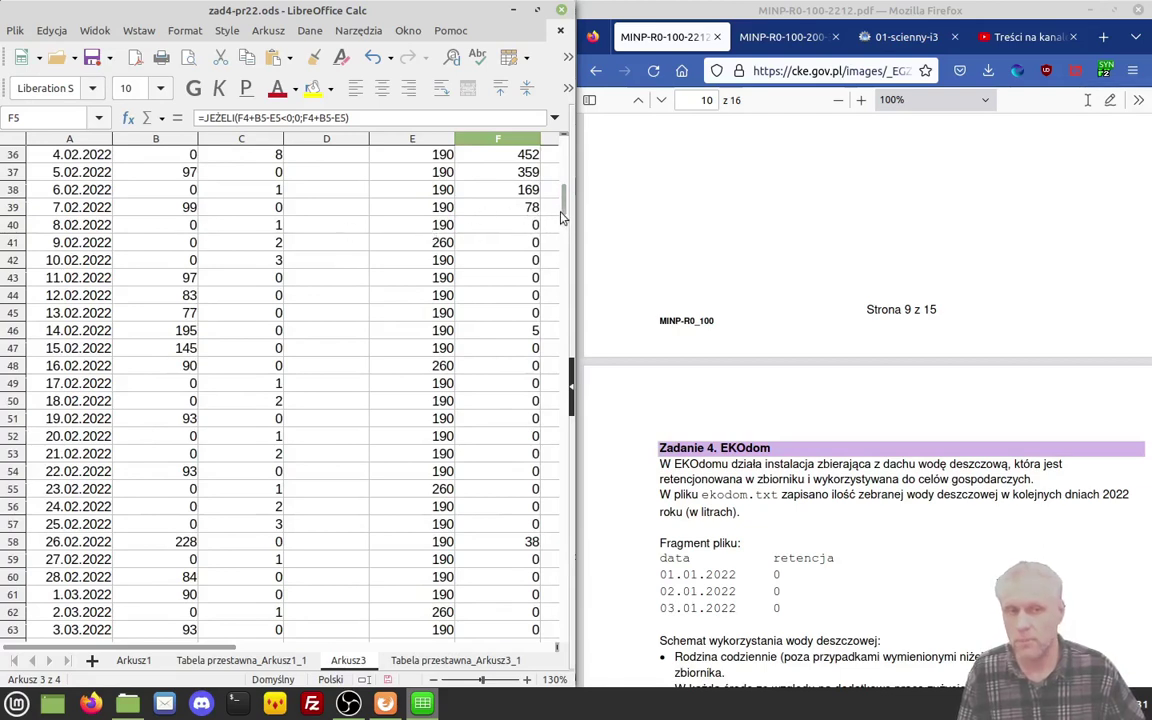
scroll(566, 211, up, 10)
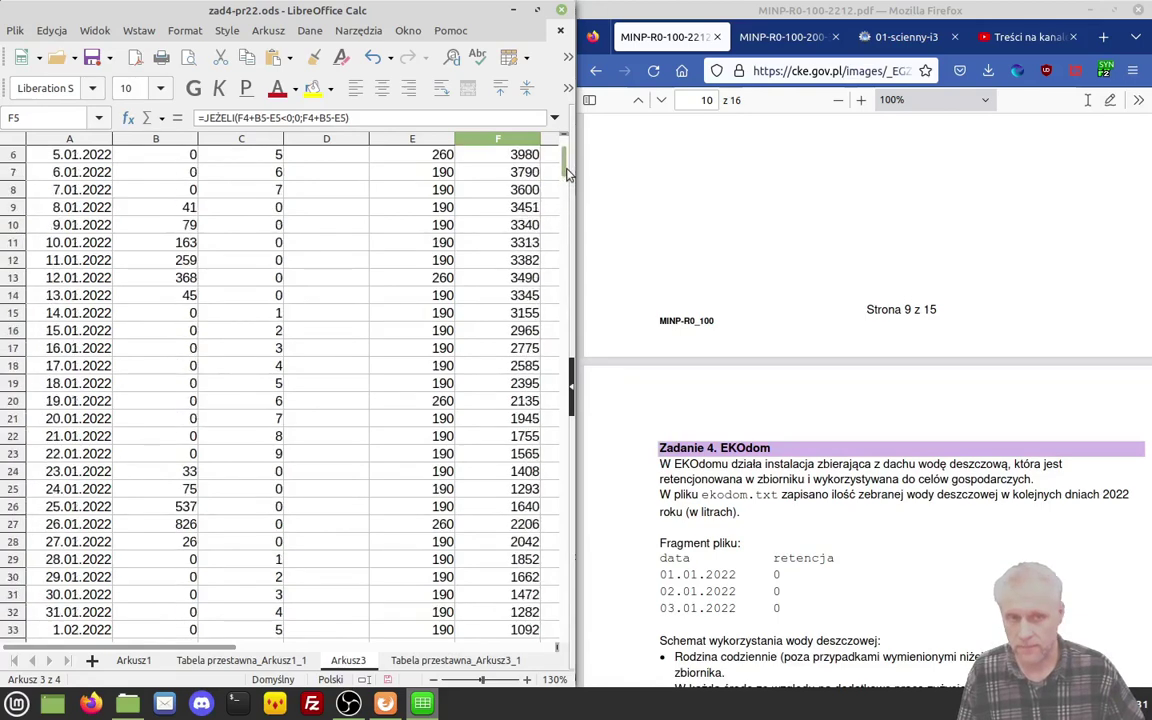
key(ctrl+Up)
scroll(805, 252, down, 10)
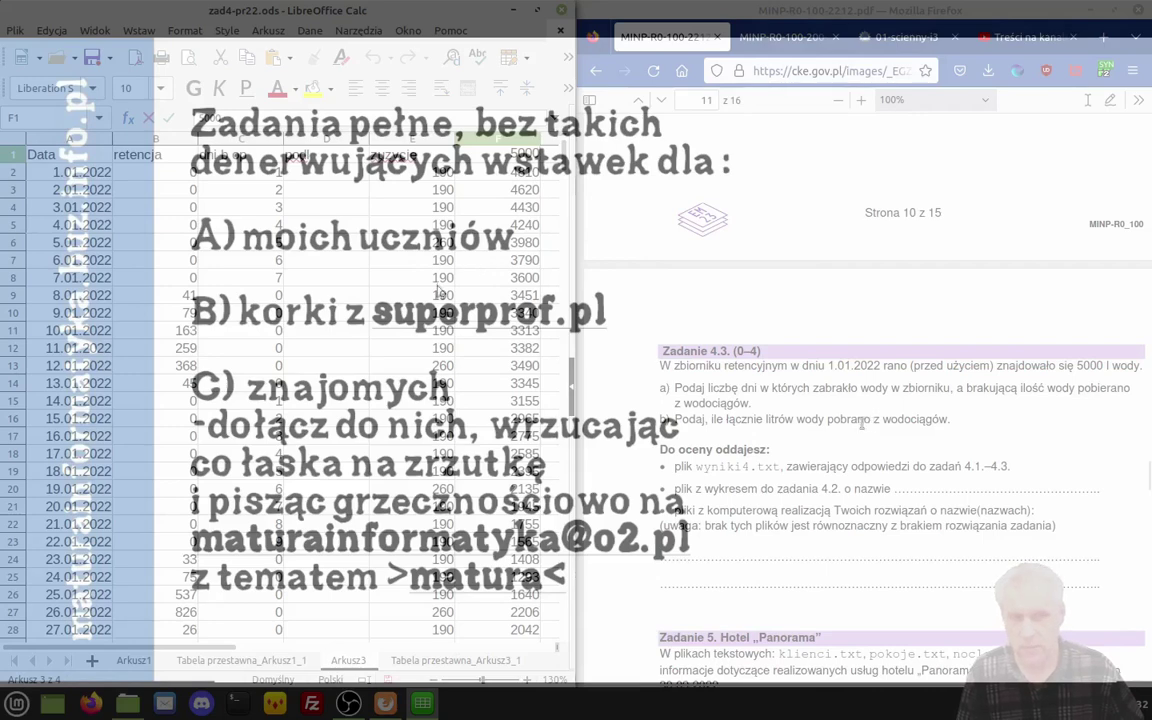
Step: Label G1 'dop' and begin G2's formula with =F1-
key(Right)
key(Down)
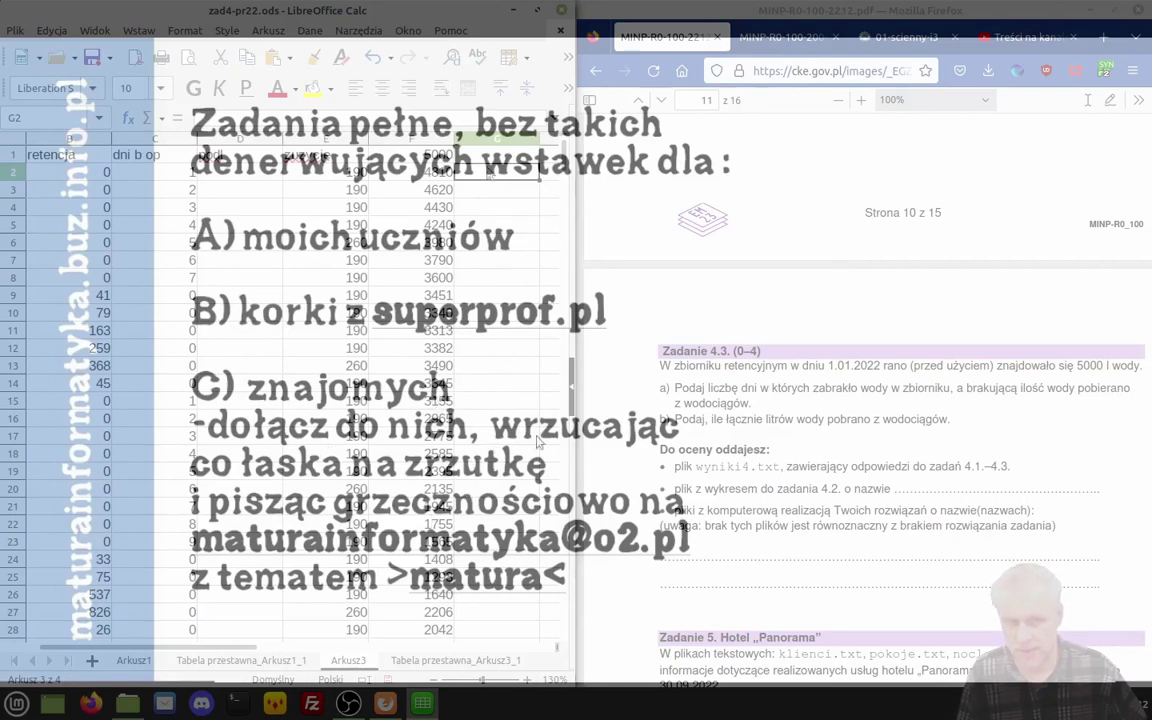
key(Up)
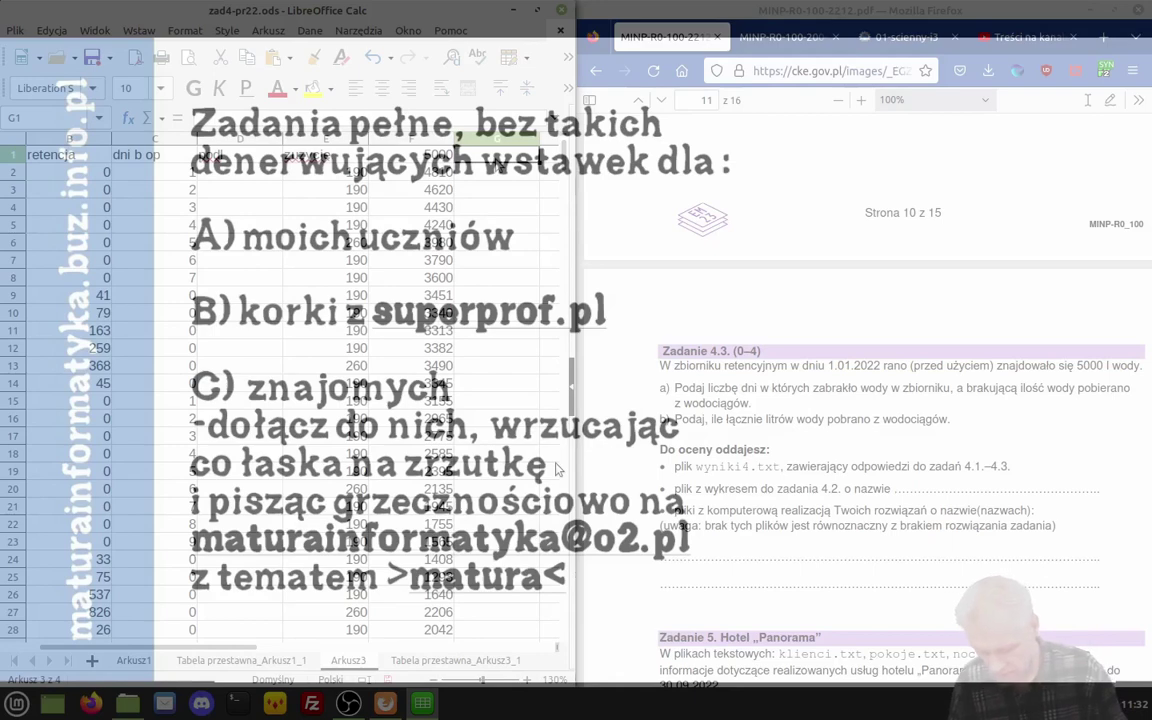
key(F2)
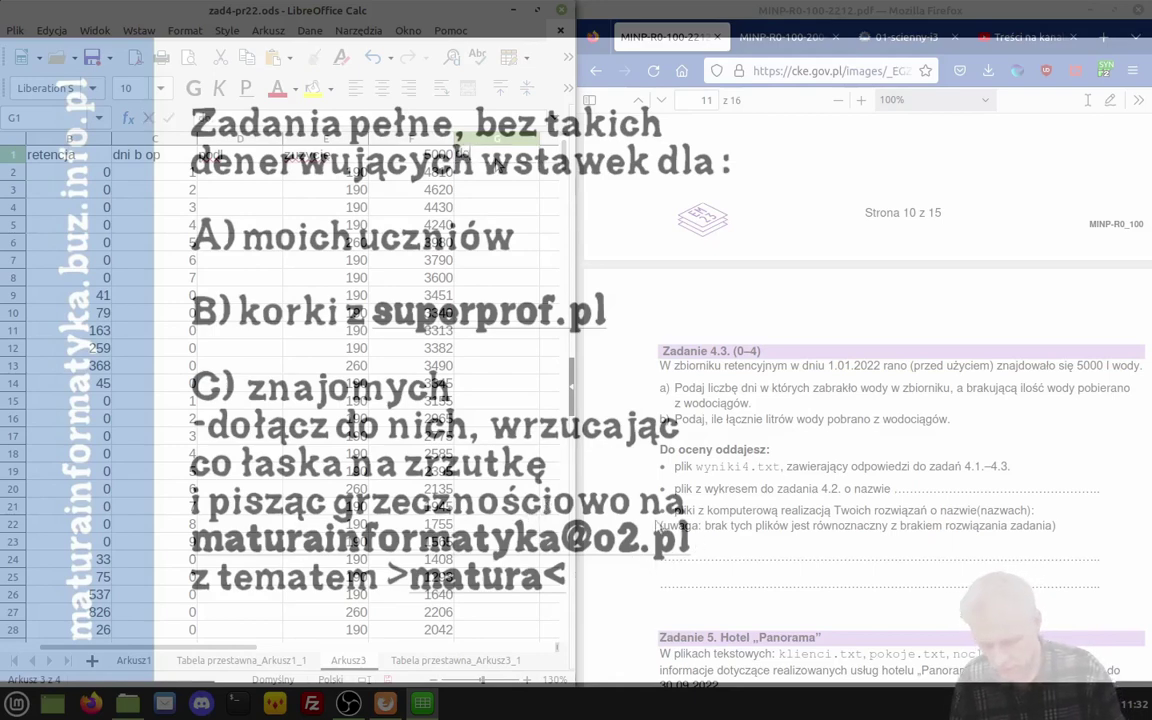
text(gap)
key(Return)
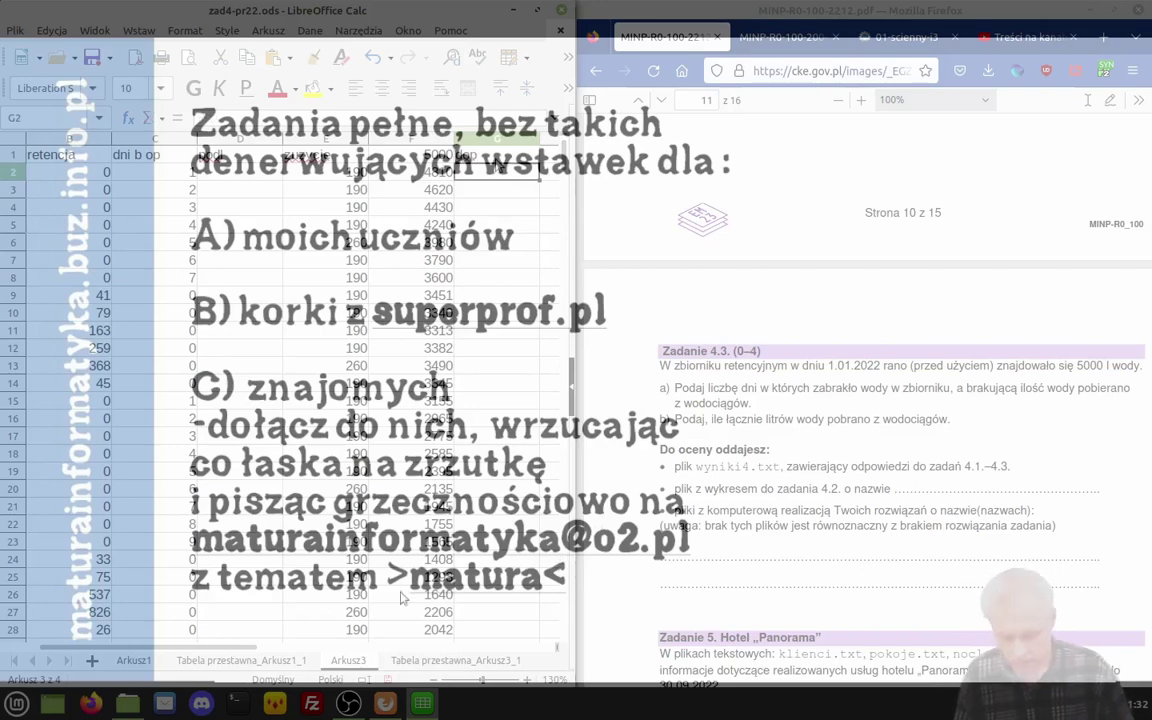
text(=)
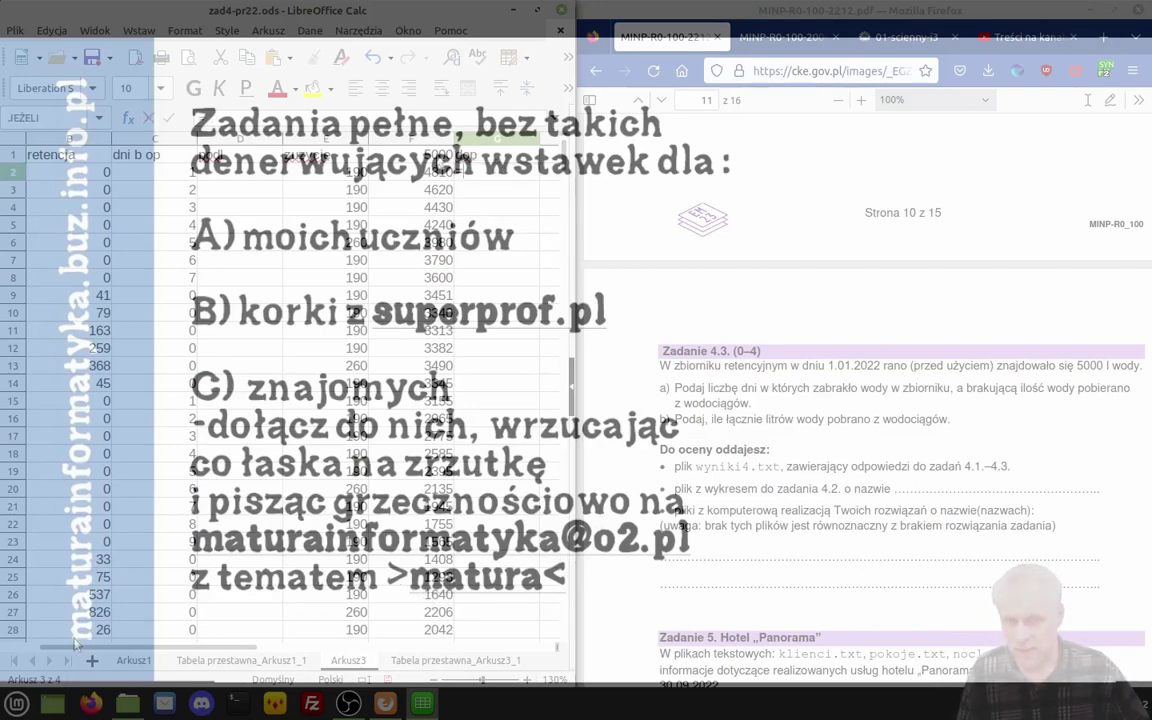
text(F1)
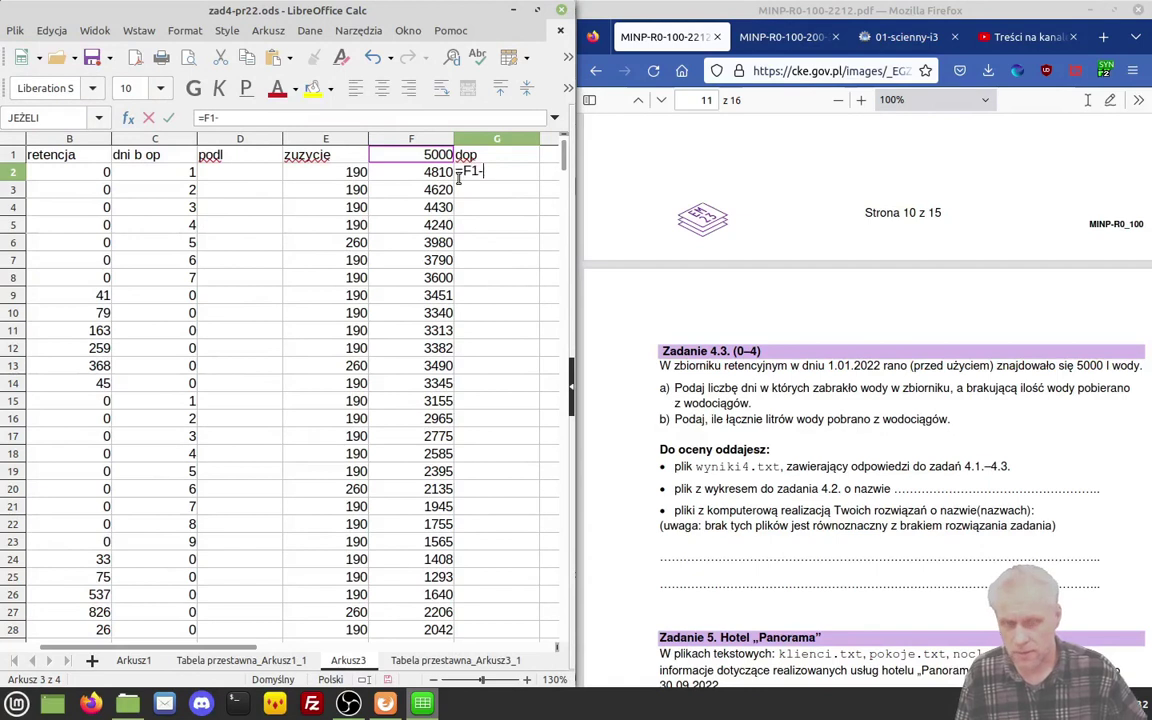
text(-)
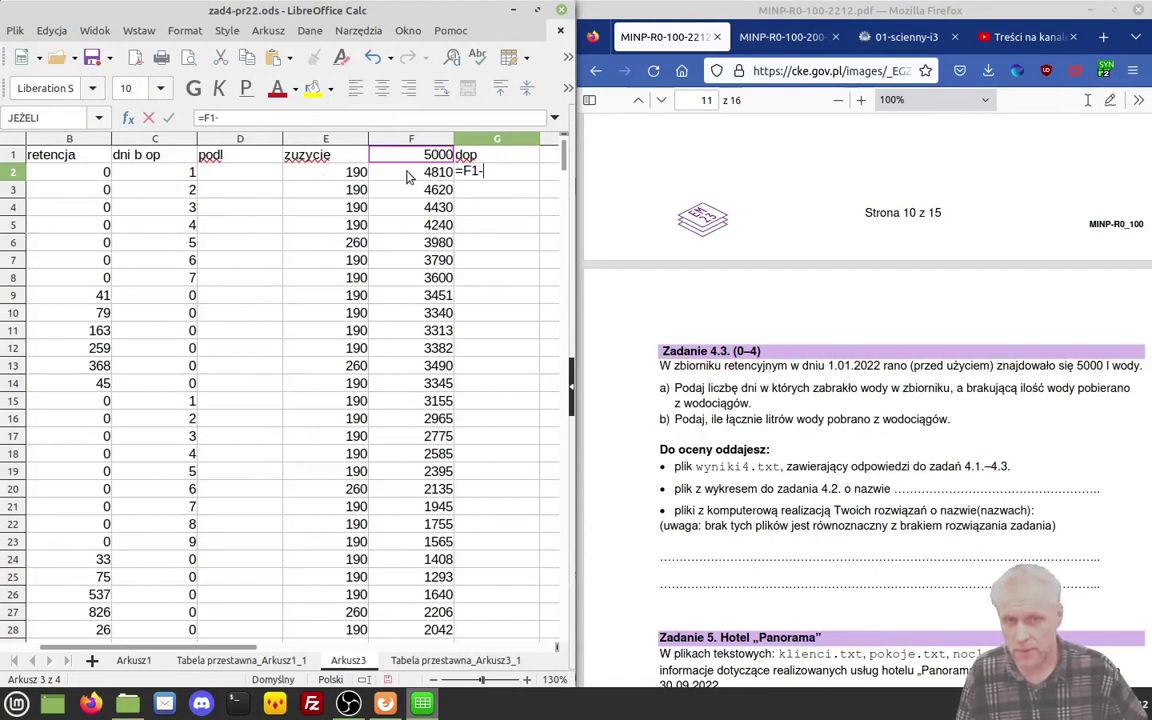
Step: Complete G2 as =JEŻELI(F1-E2+B2<0;F1-E2+B2;0) to return the day's shortfall
click(352, 176)
text(+)
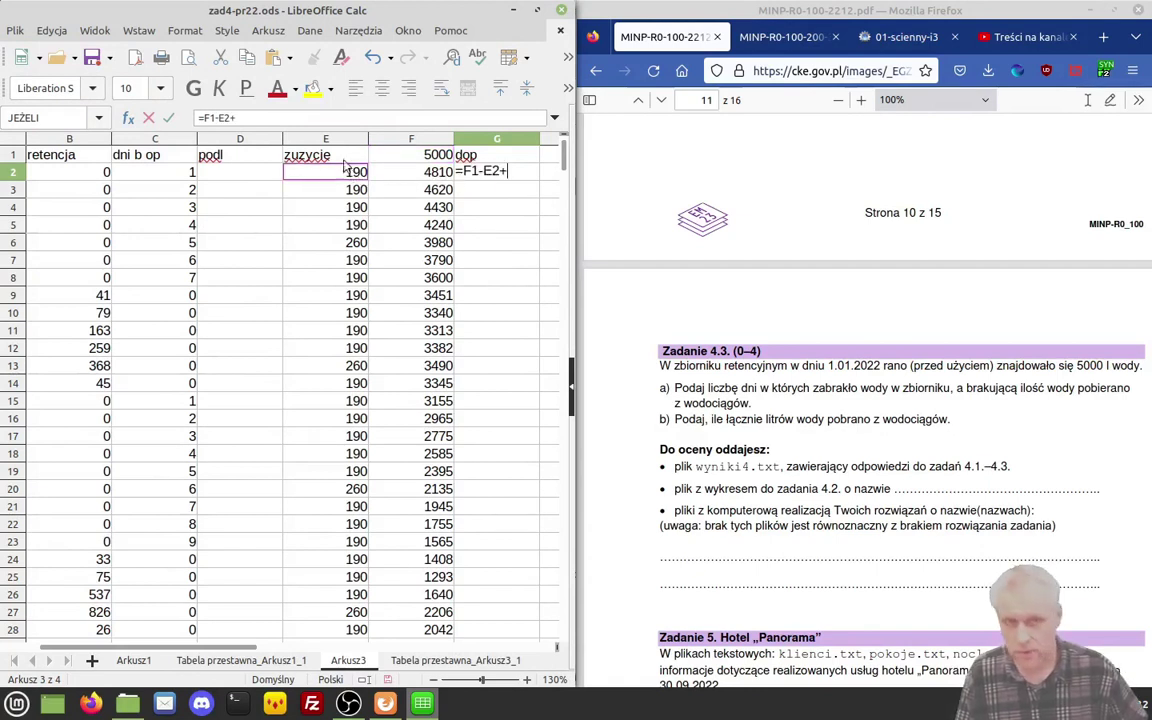
click(78, 178)
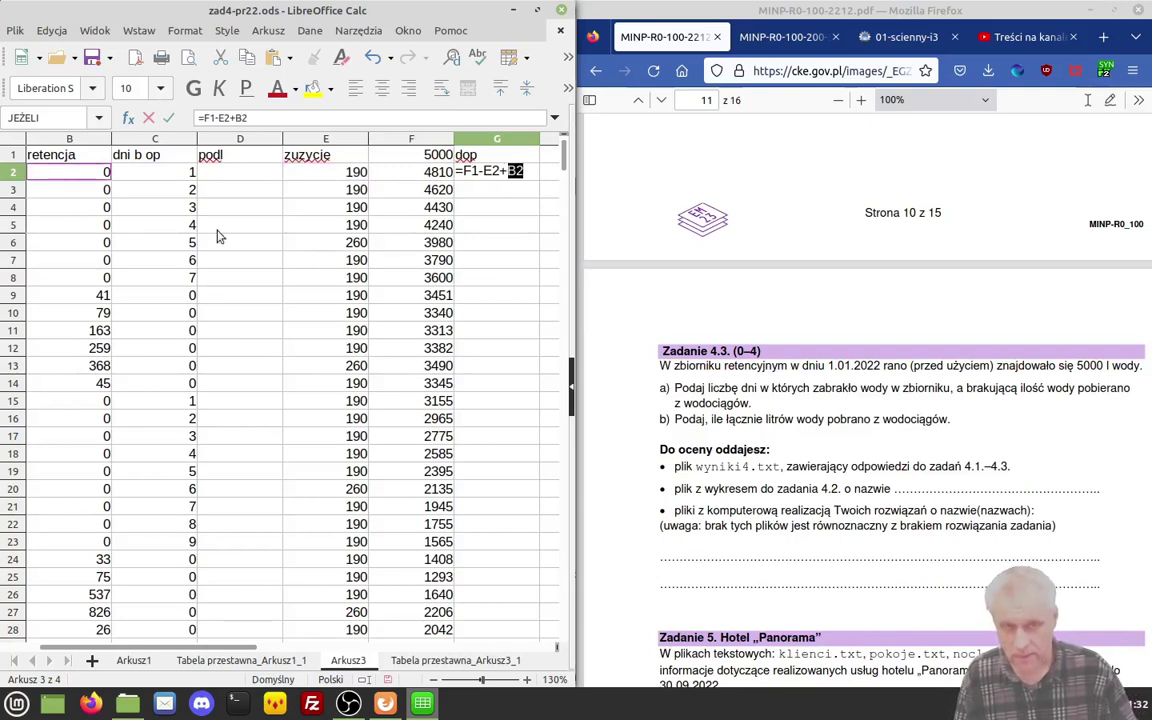
key(Right)
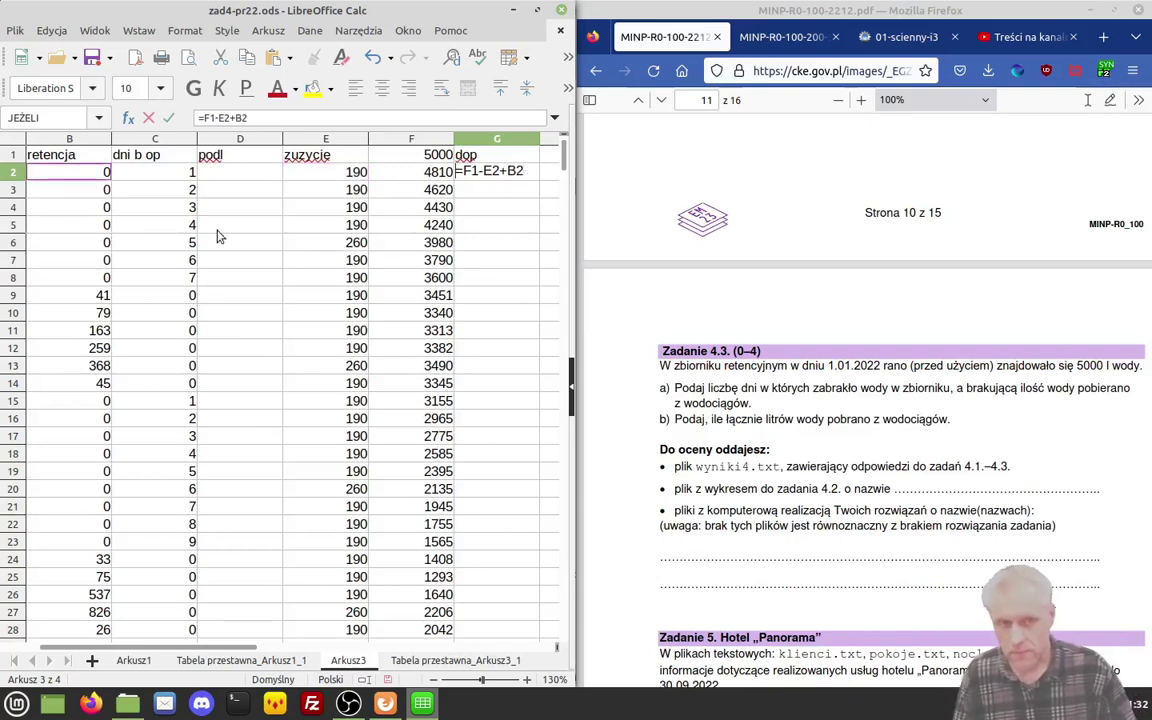
text(jeżeli)
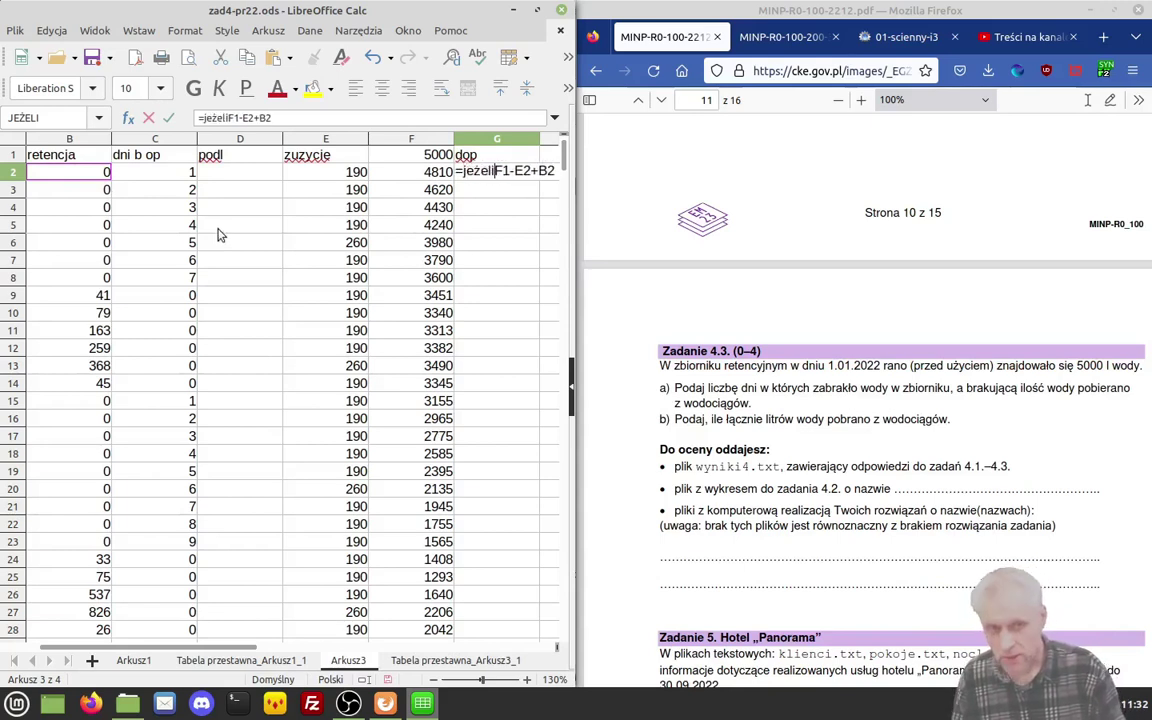
text((F1-E2+B2)
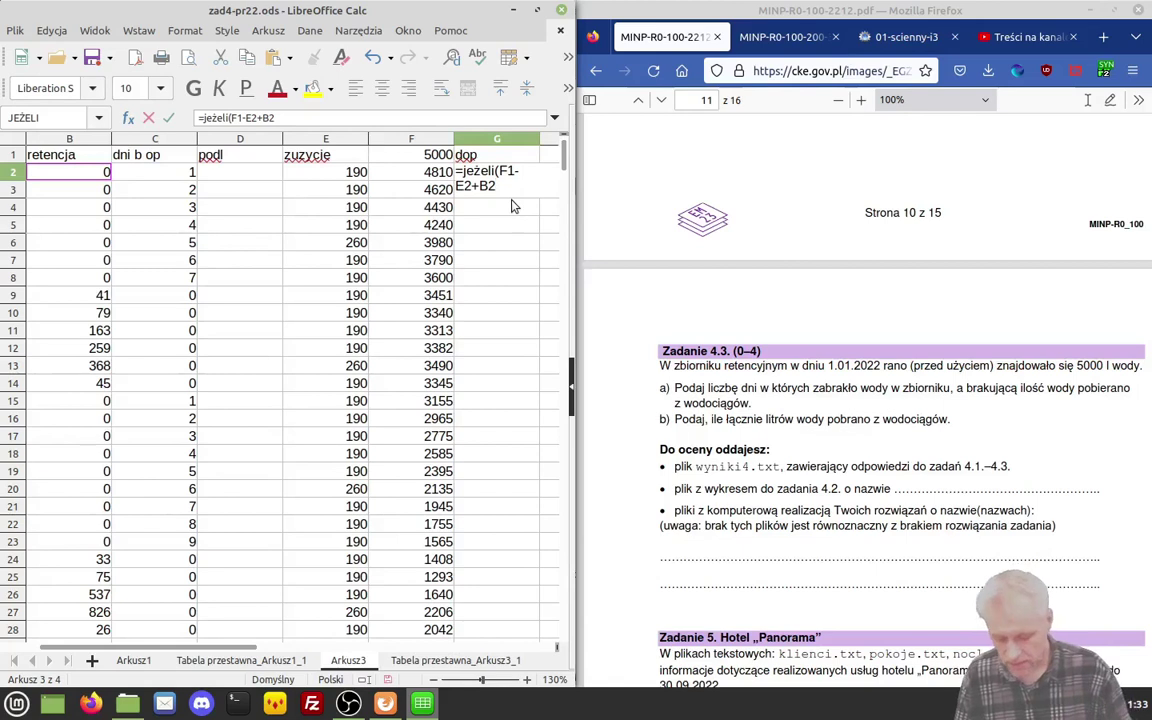
text(<)
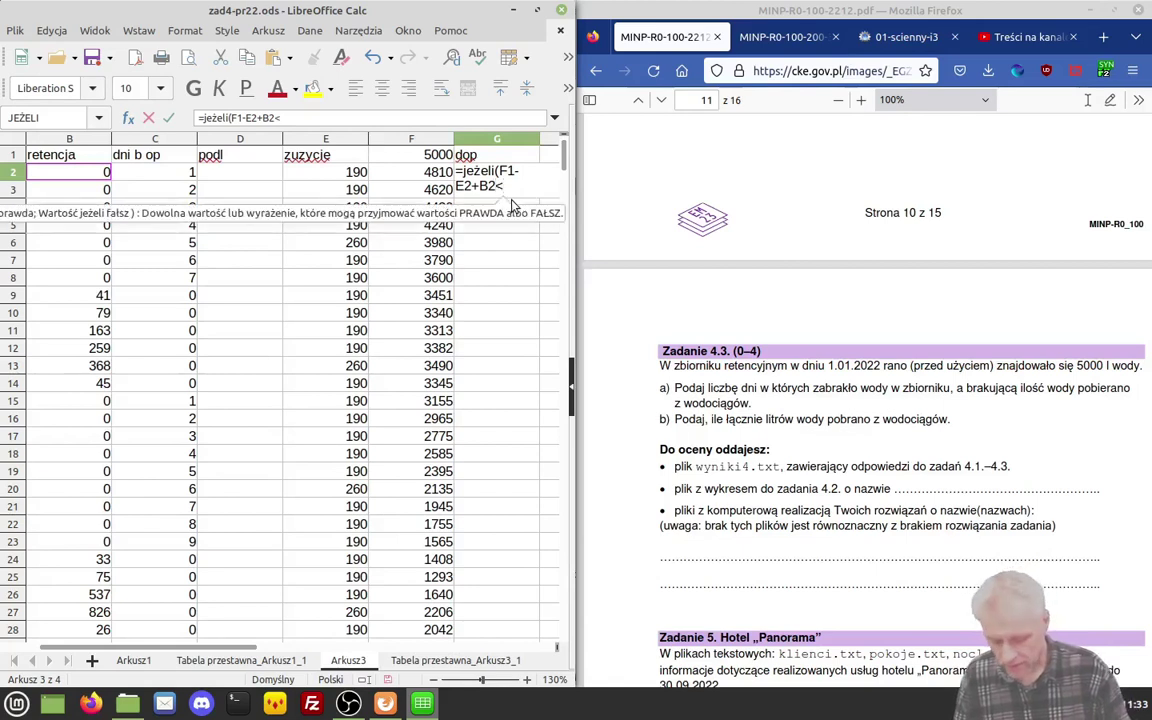
text(0)
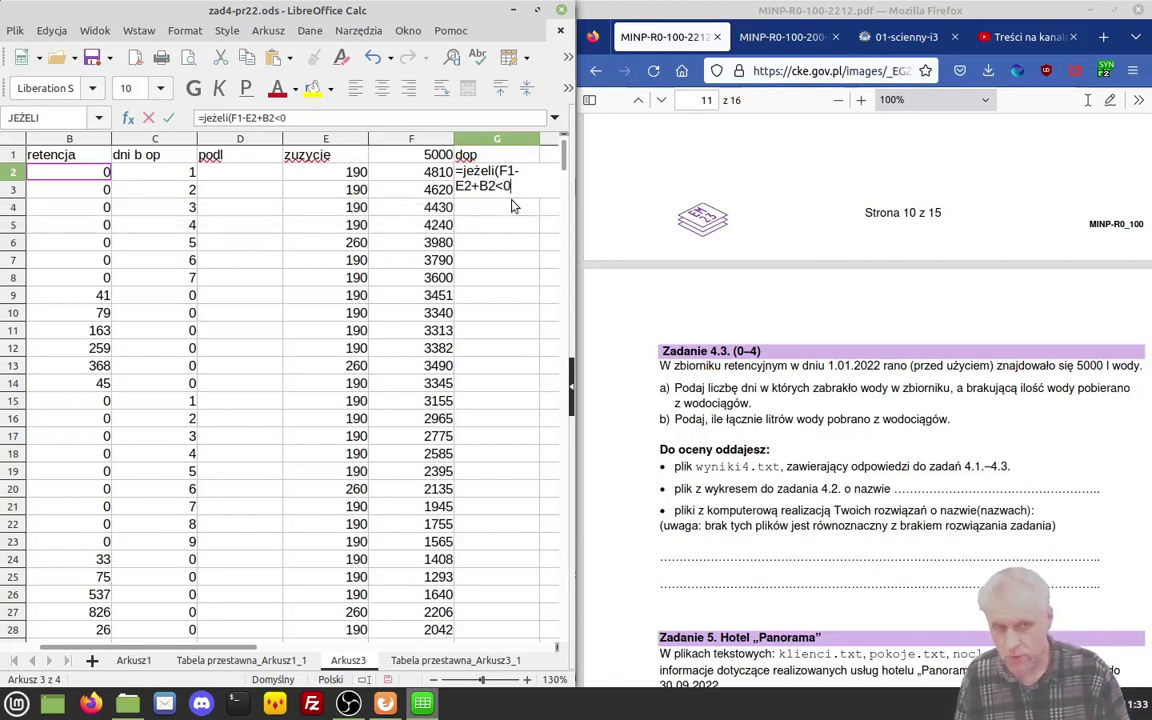
text(;)
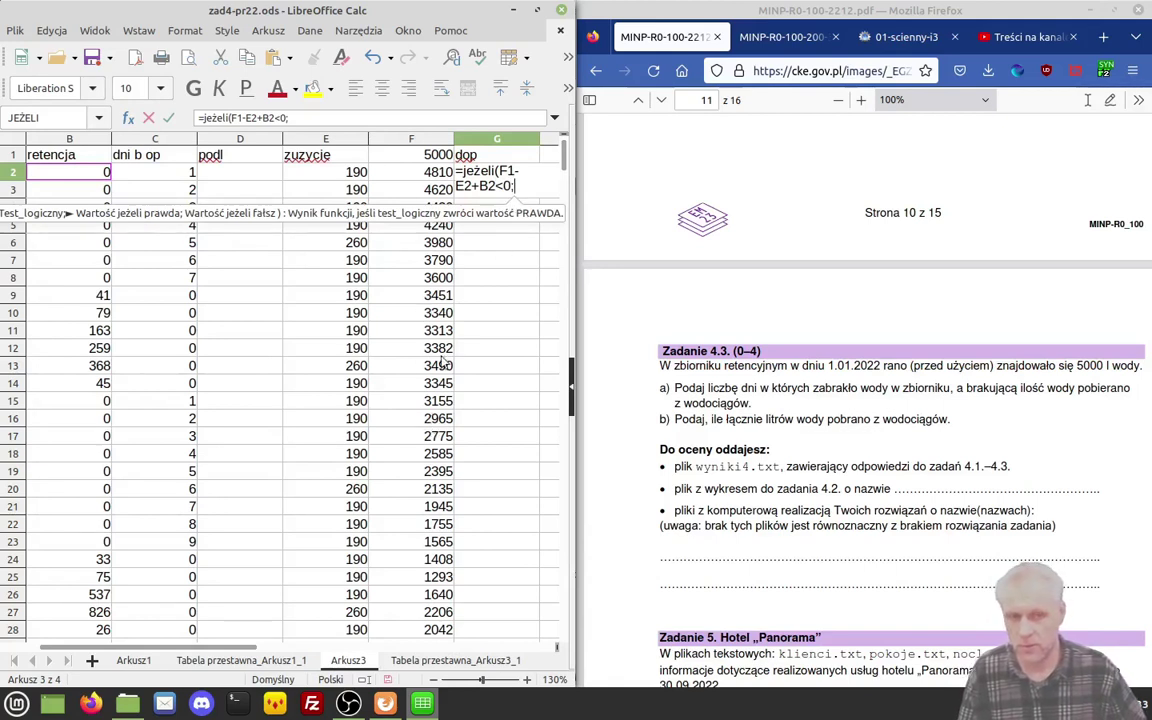
drag(494, 187, 496, 172)
key(ctrl+c)
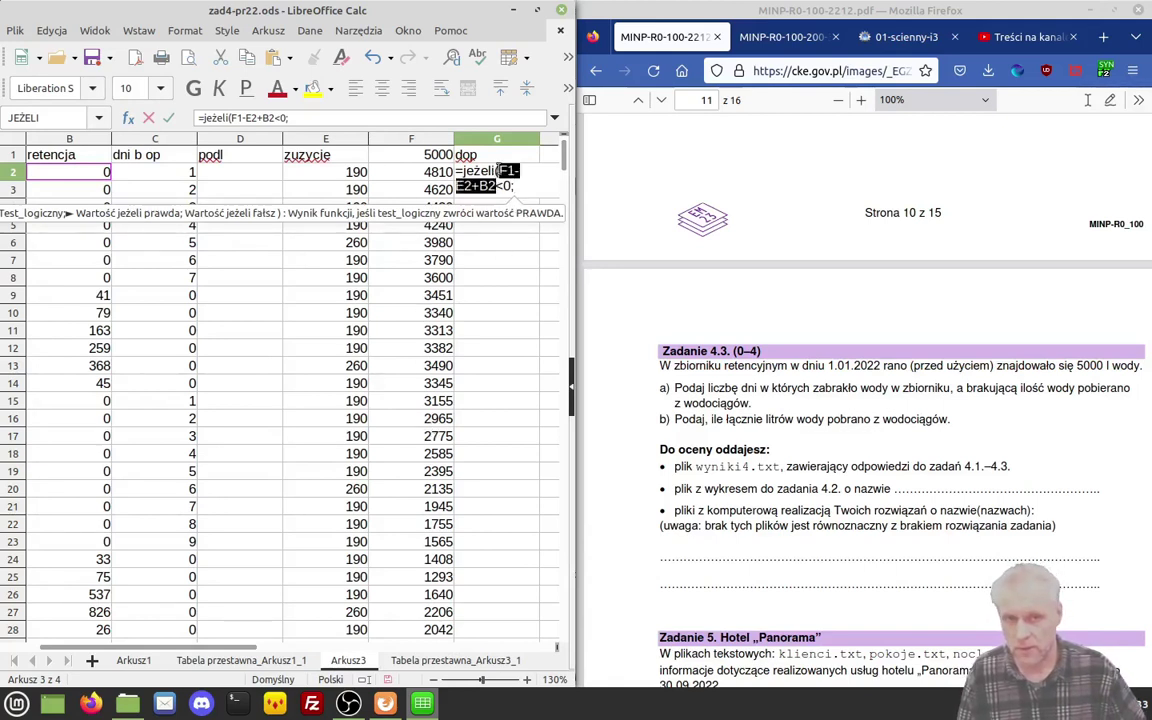
click(519, 186)
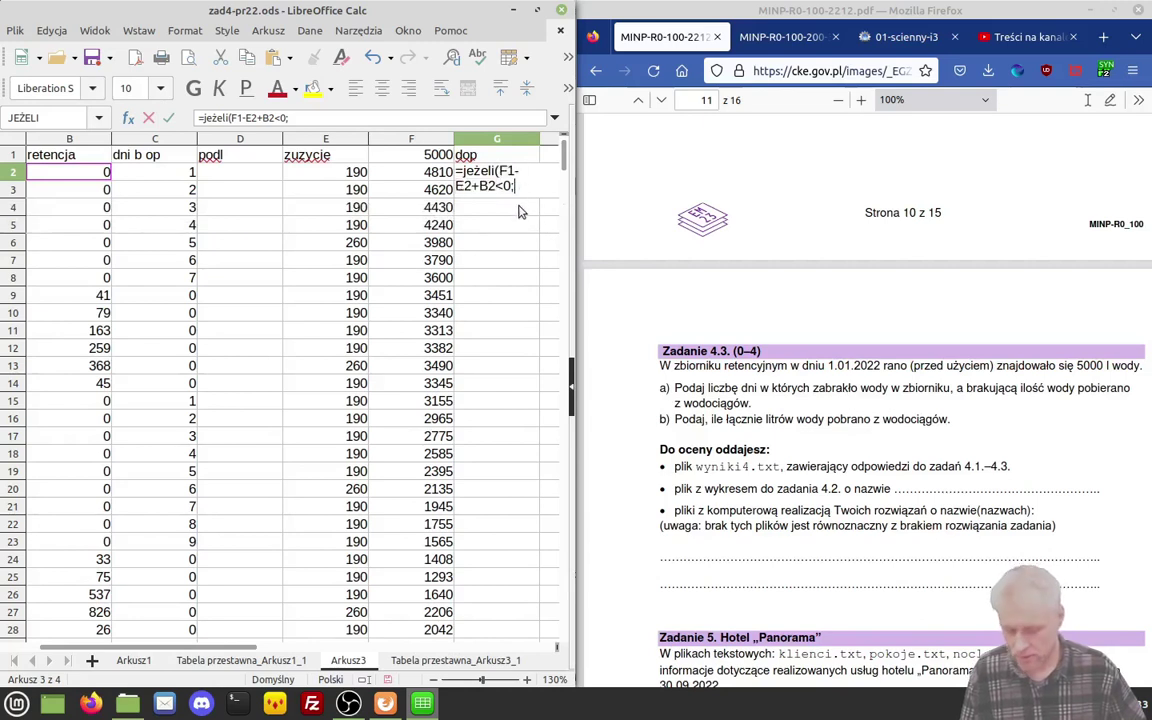
key(ctrl+v)
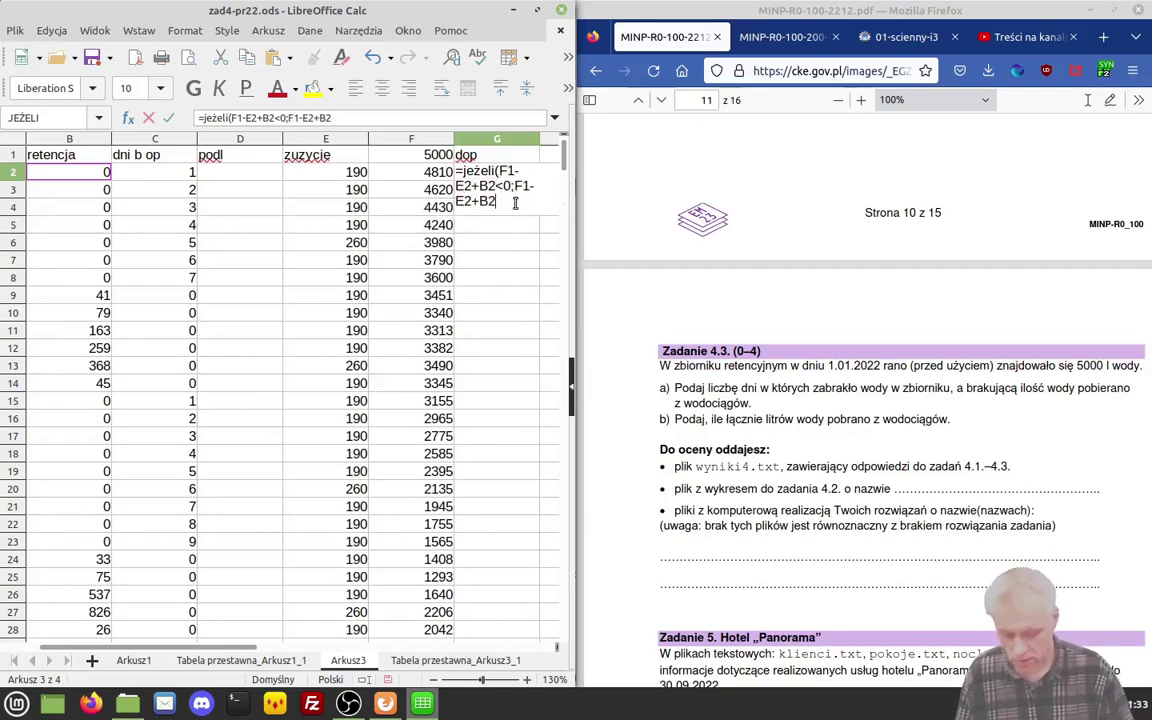
text(;)
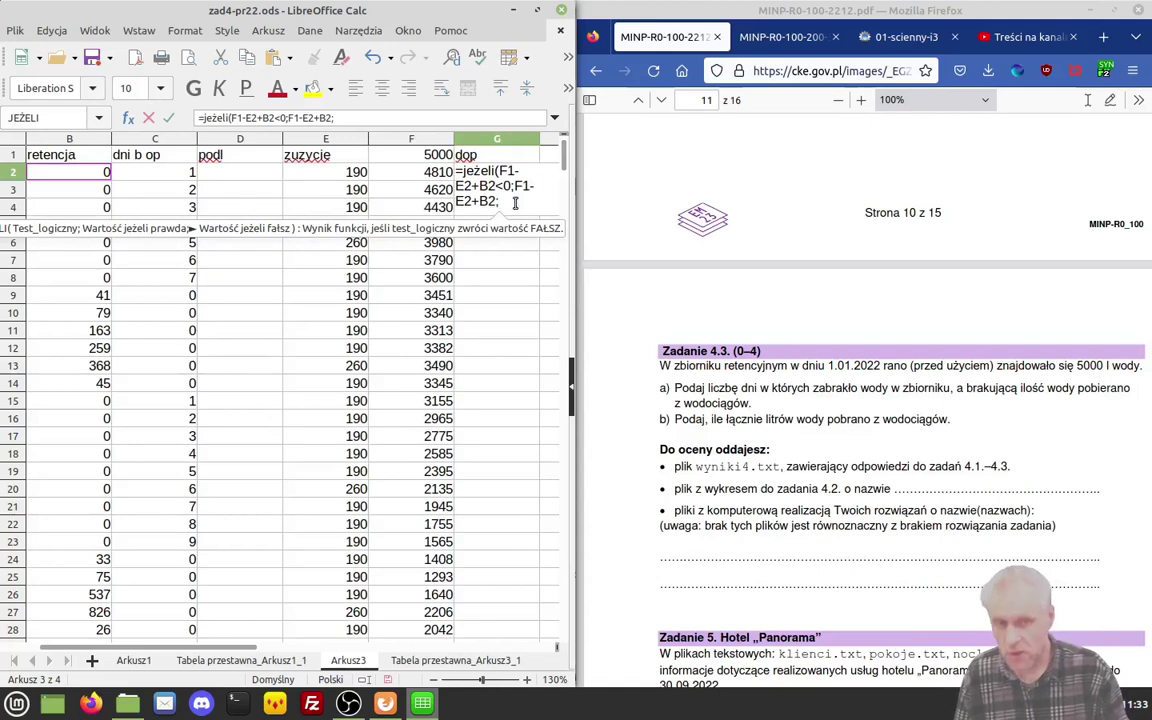
text(0)
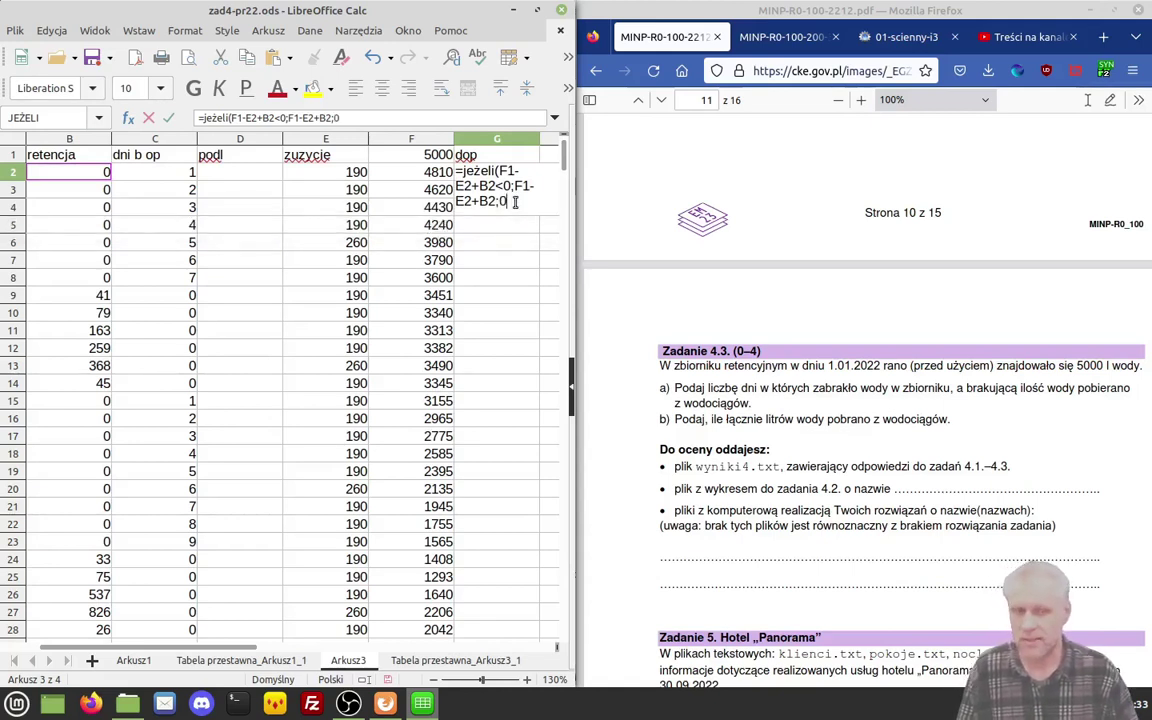
text())
key(Return)
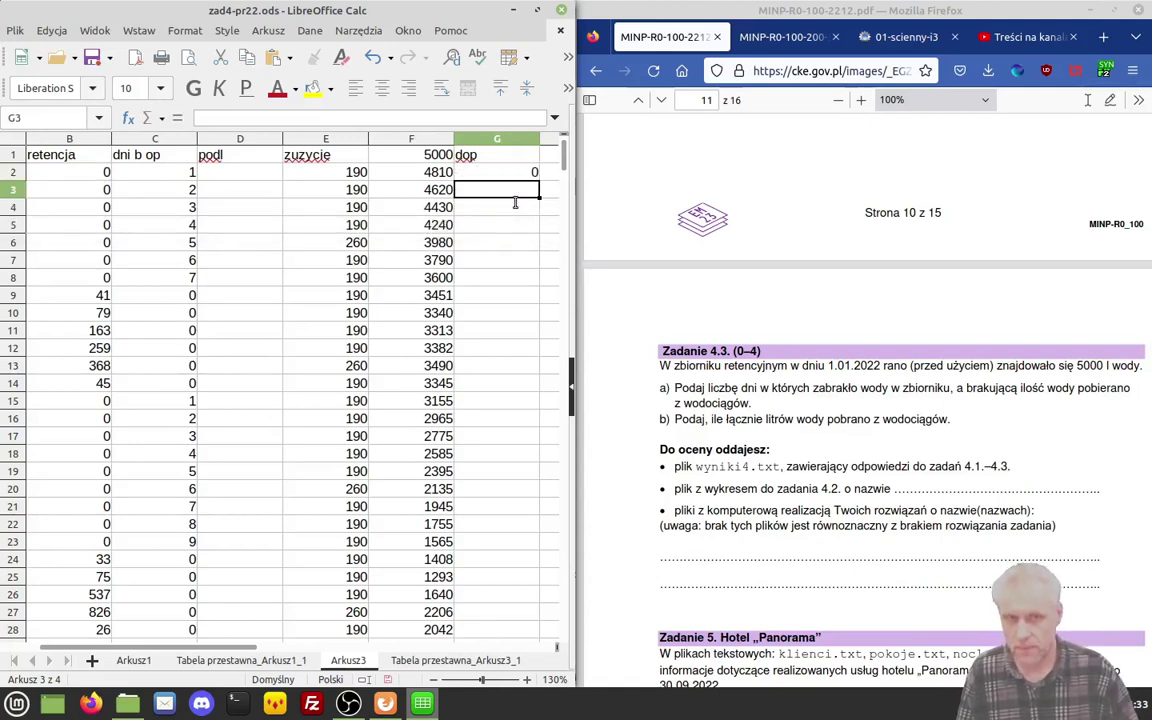
key(Up)
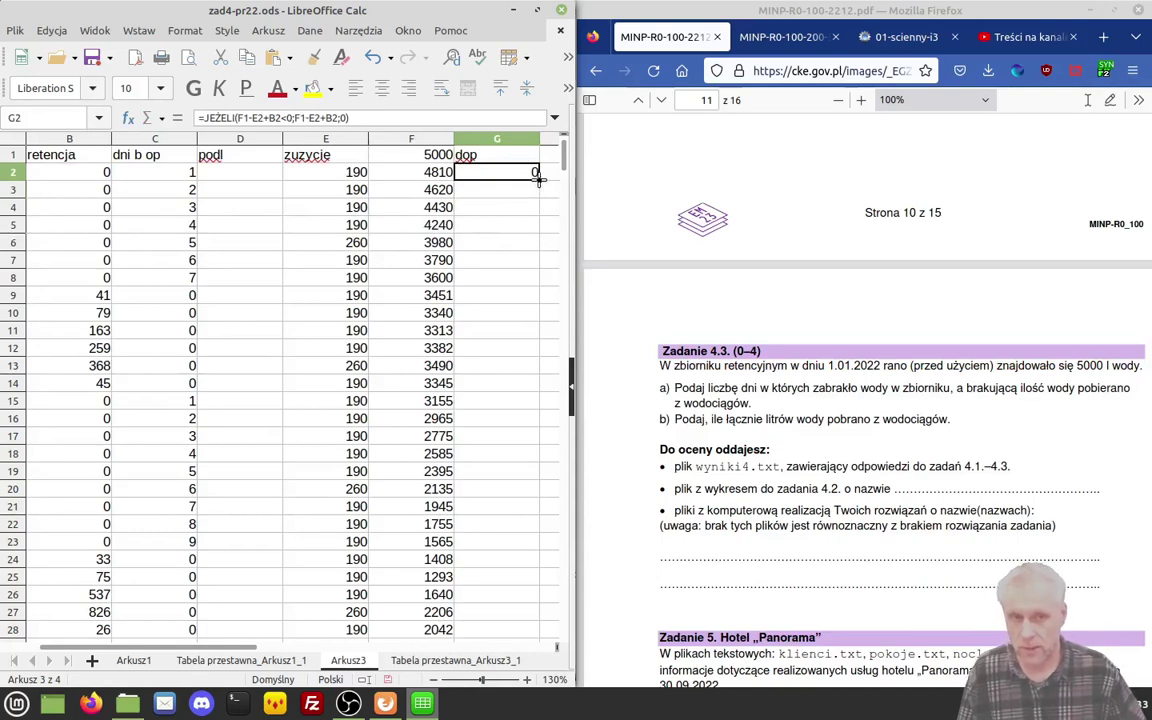
Step: Fill the shortfall formula down G2:G366 and check the negatives starting at G40
double_click(539, 179)
scroll(572, 195, down, 8)
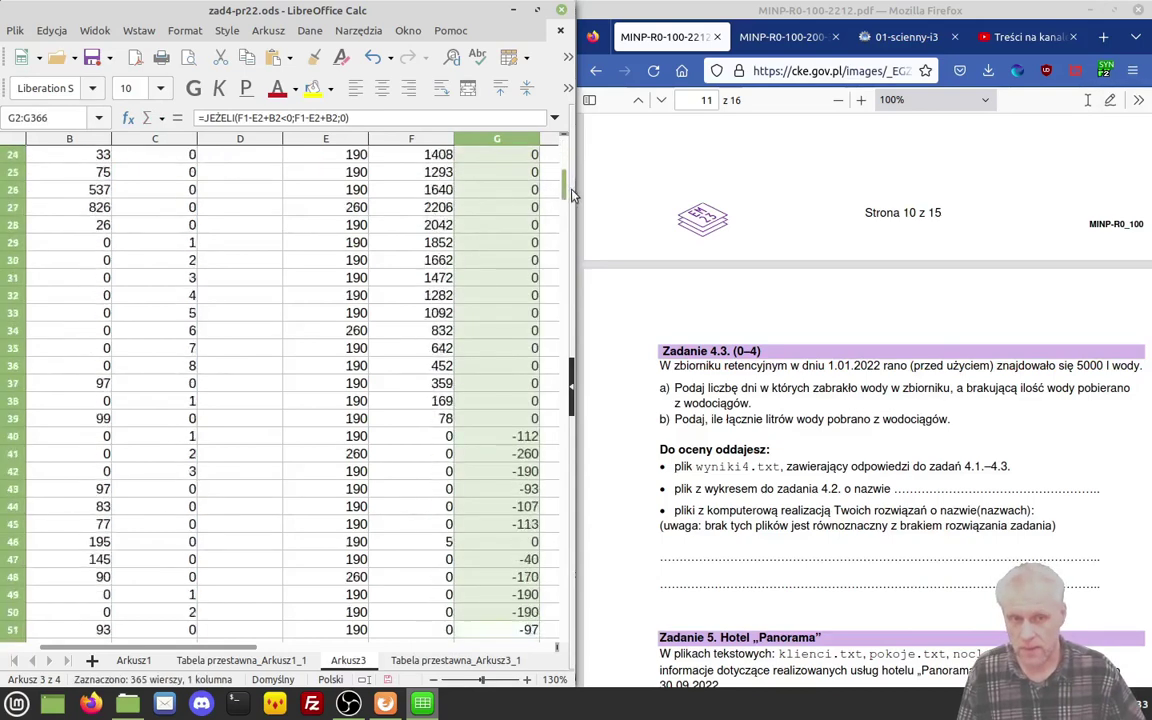
scroll(572, 197, down, 2)
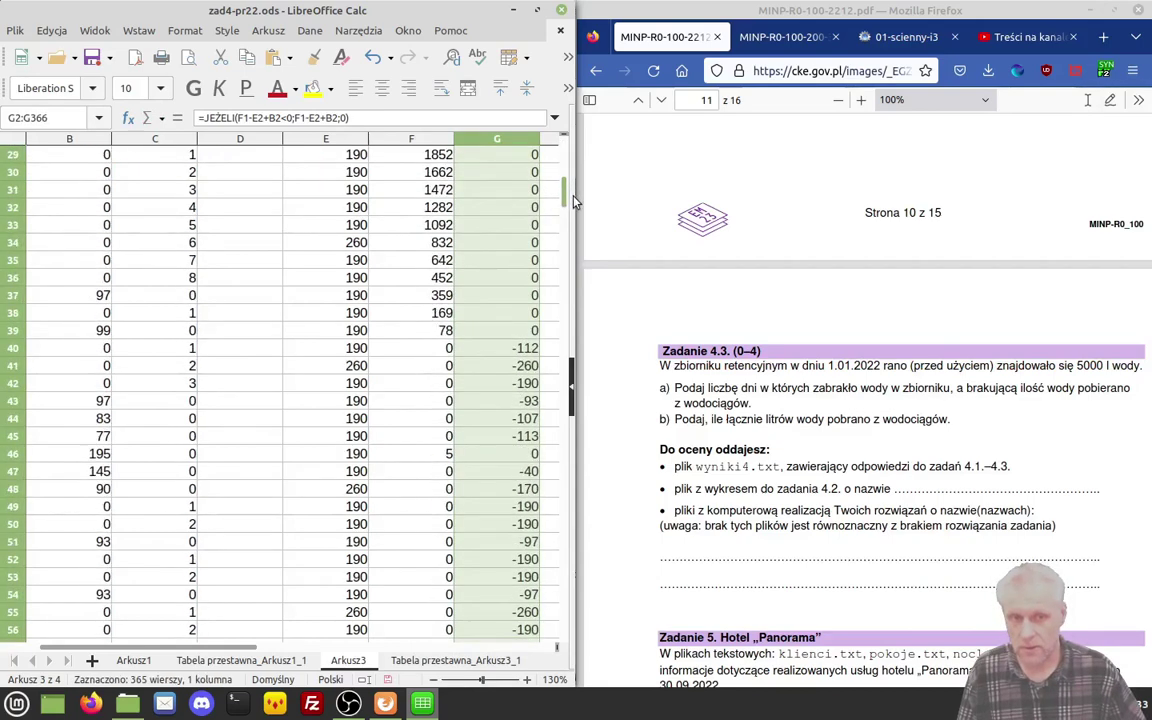
click(518, 350)
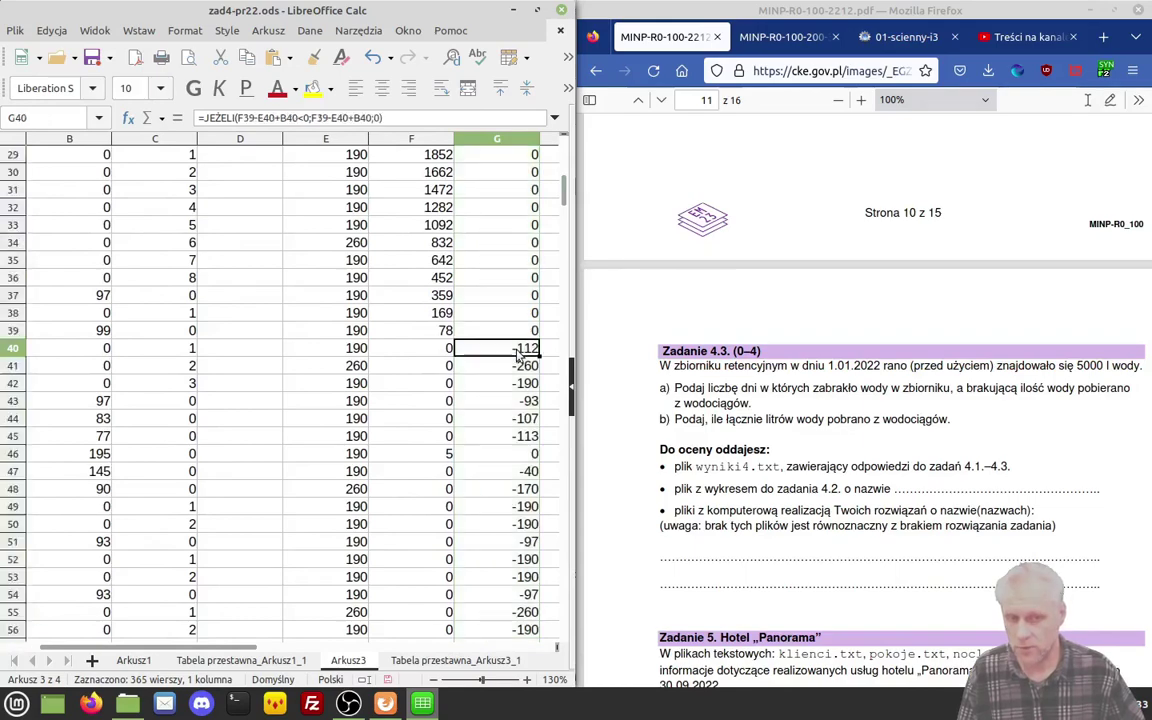
scroll(565, 220, down, 4)
drag(565, 220, 563, 590)
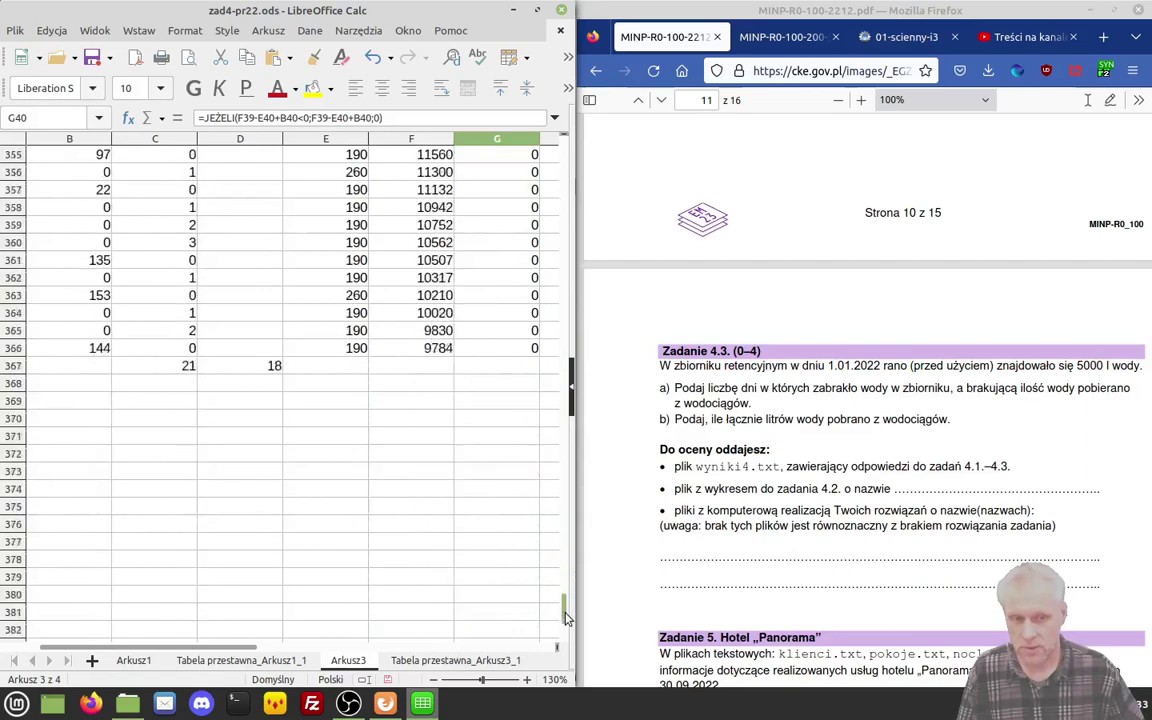
scroll(511, 545, up, 3)
click(525, 516)
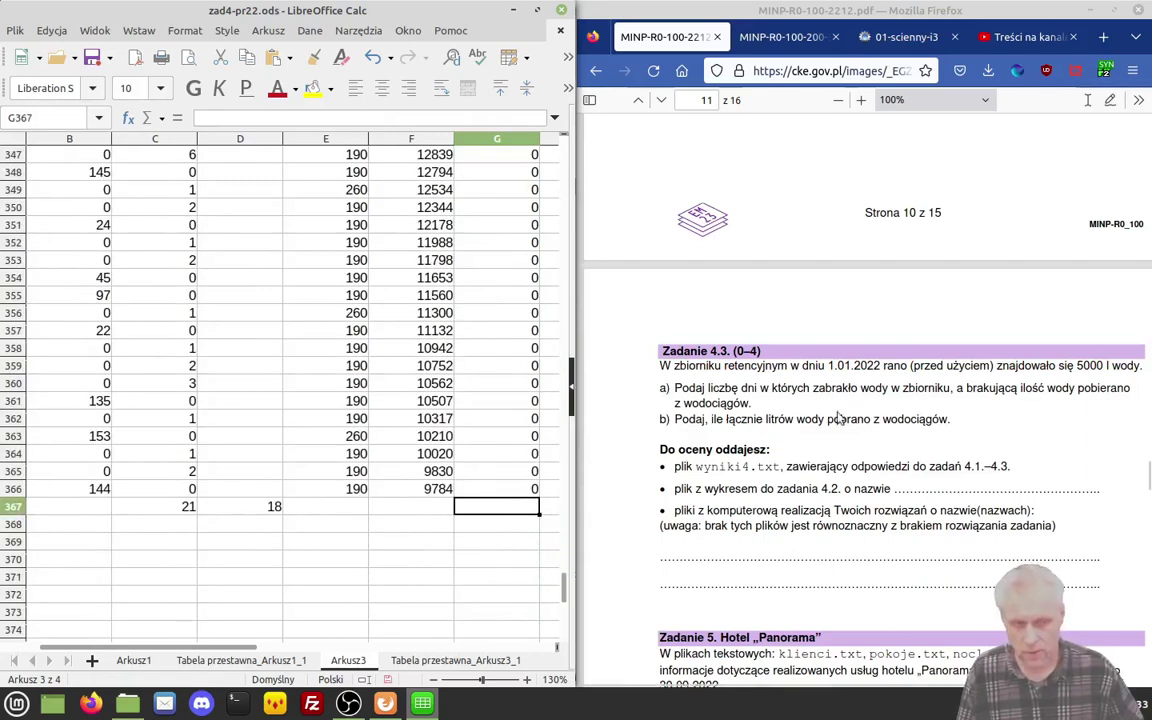
Step: Total column G in G367 with =SUMA(G1:G366), giving -19152
text(=)
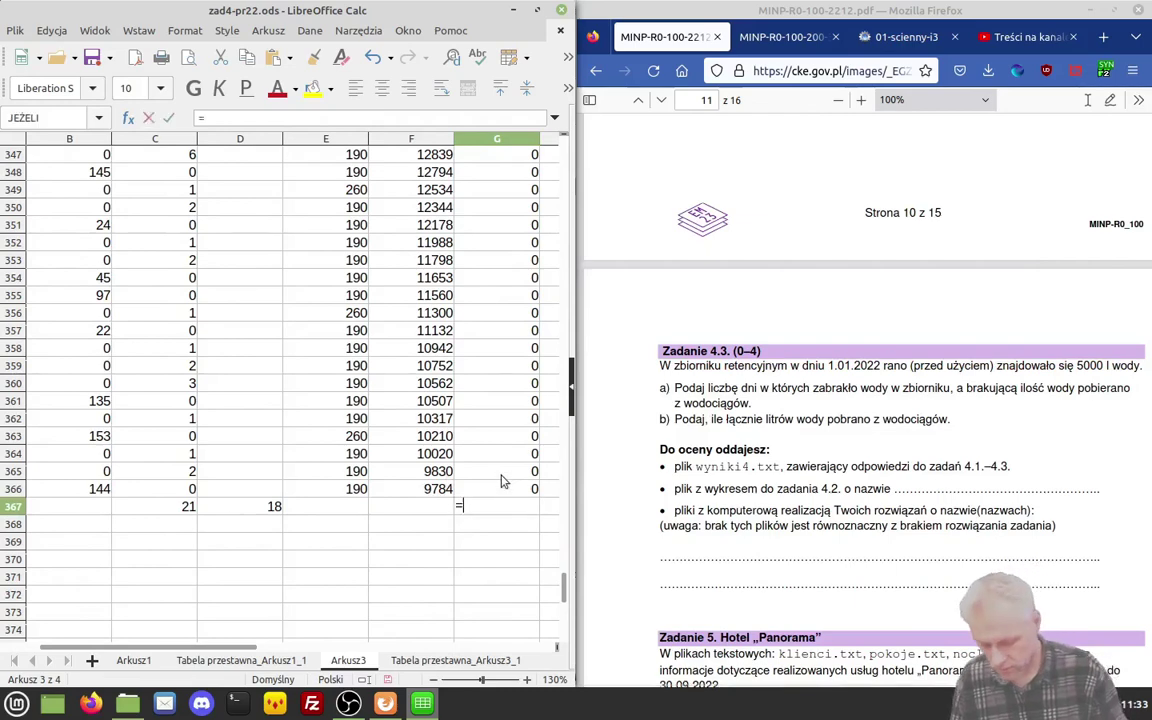
text(suma()
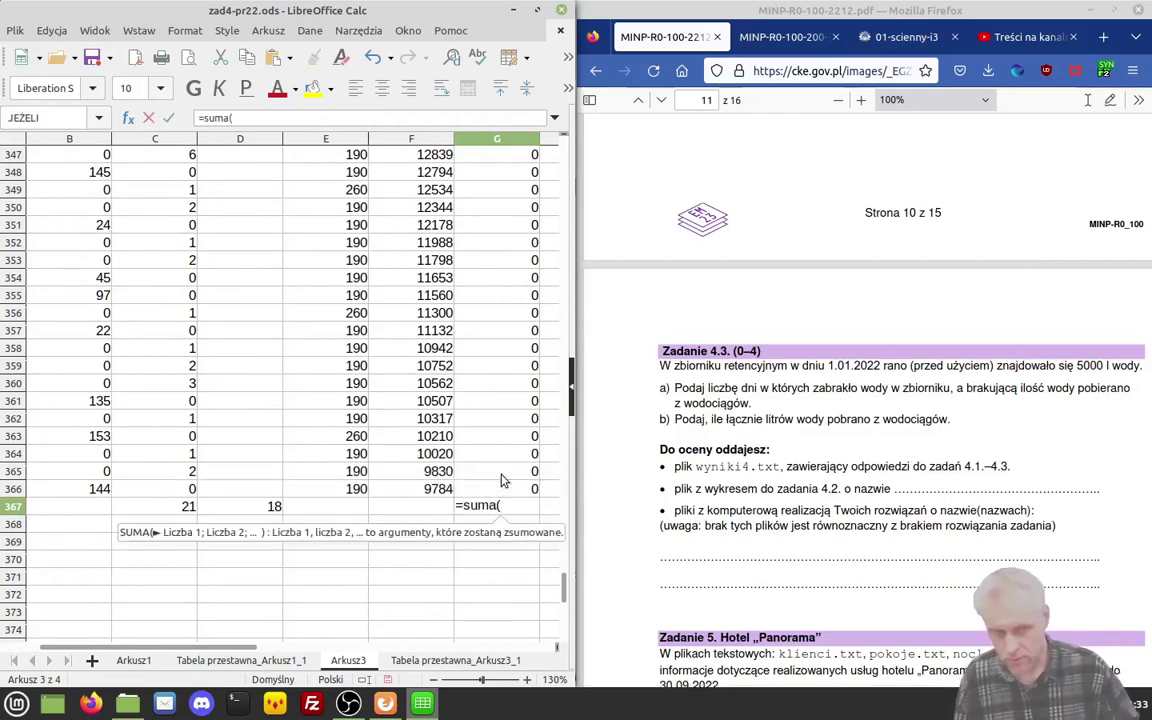
click(510, 487)
key(ctrl+shift+Up)
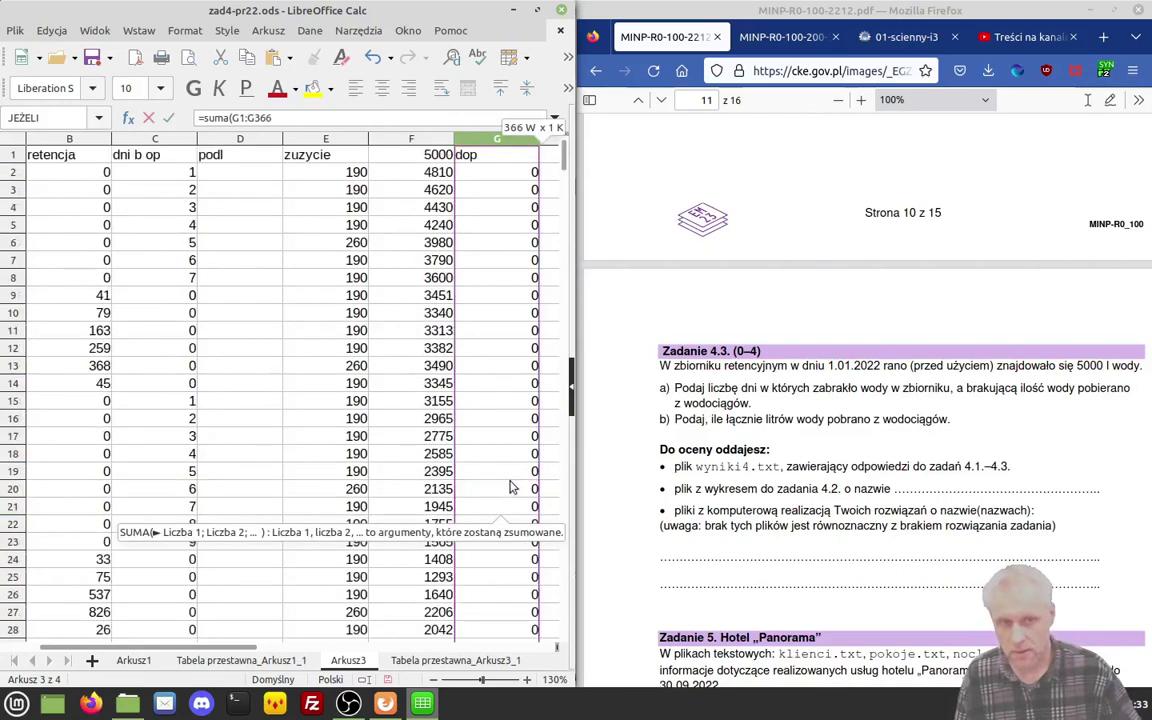
key(Return)
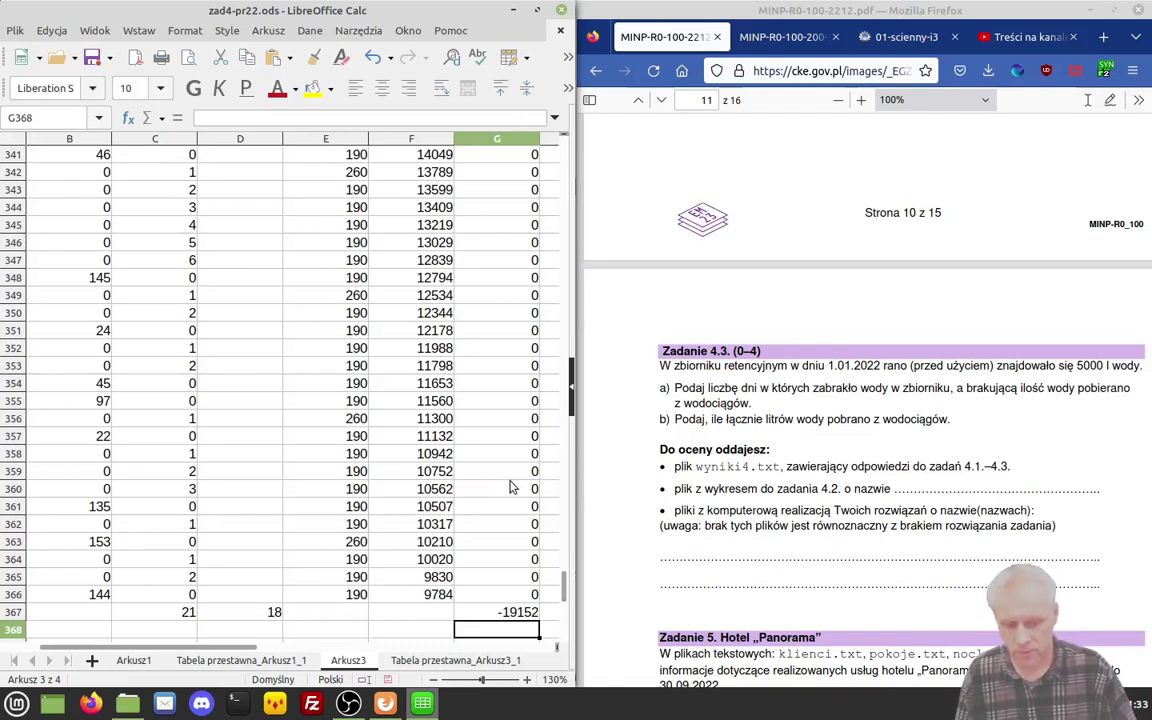
Step: Count shortage days in G368 with =LICZ.JEŻELI(G2:G366;"<0"), giving 93
text(=lic)
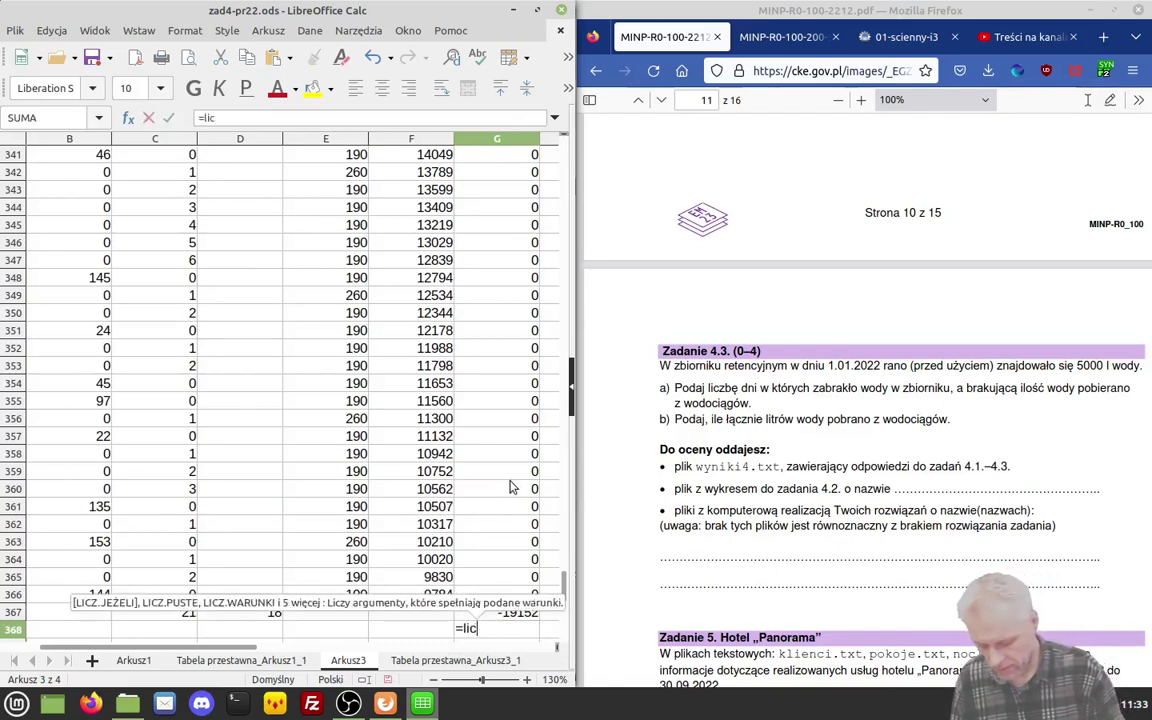
text(z.jeżel)
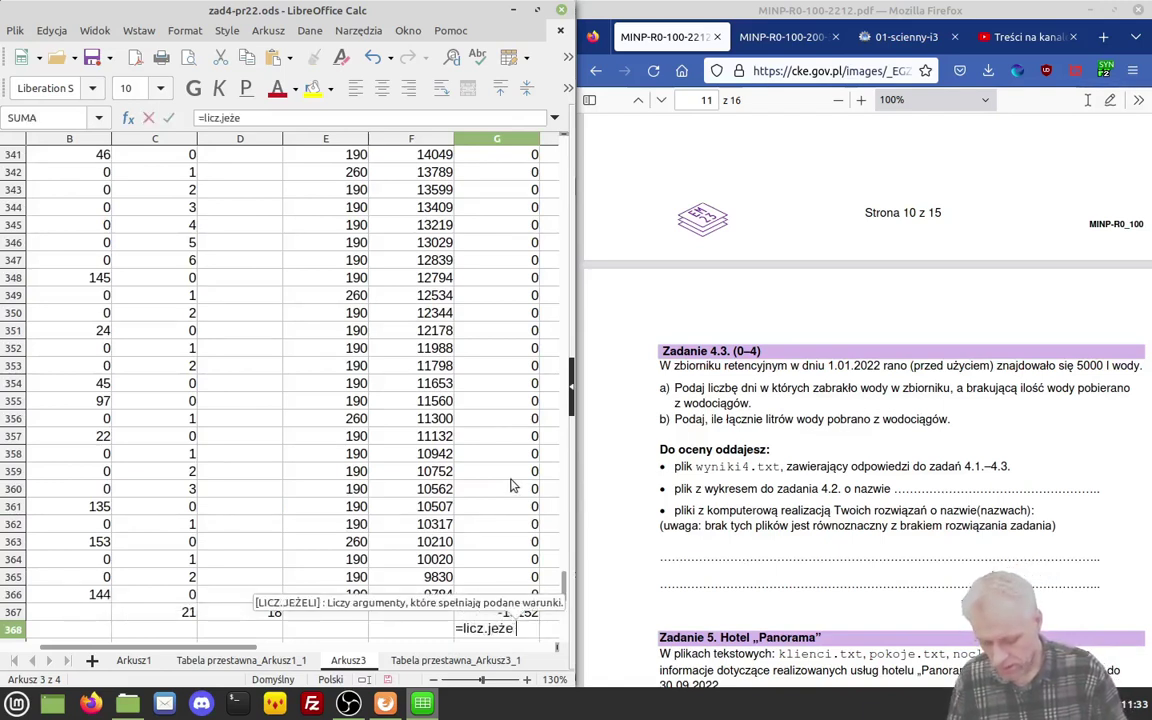
text(i()
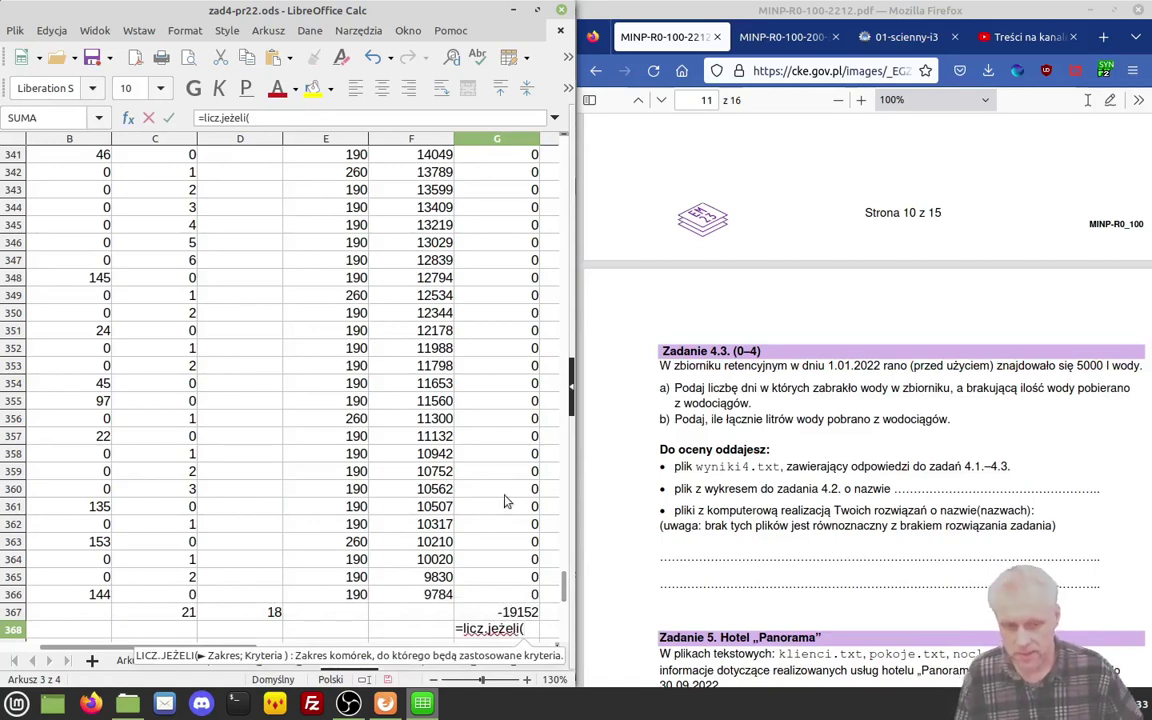
click(530, 594)
key(ctrl+shift+Up)
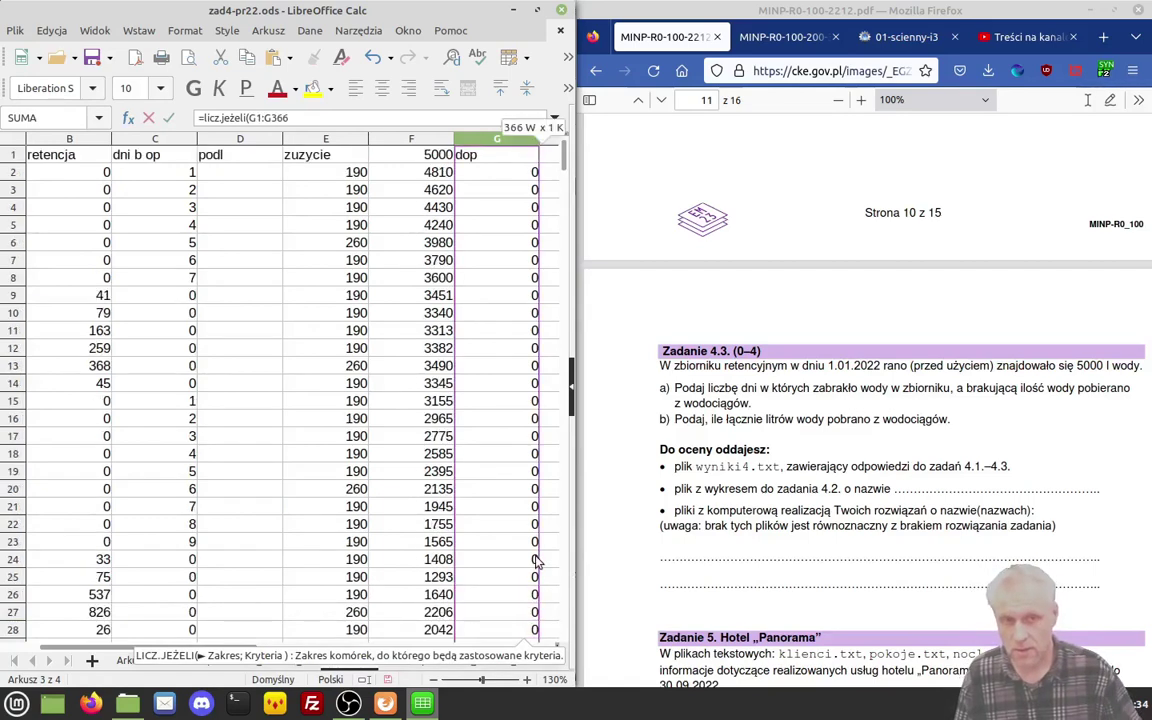
key(Return)
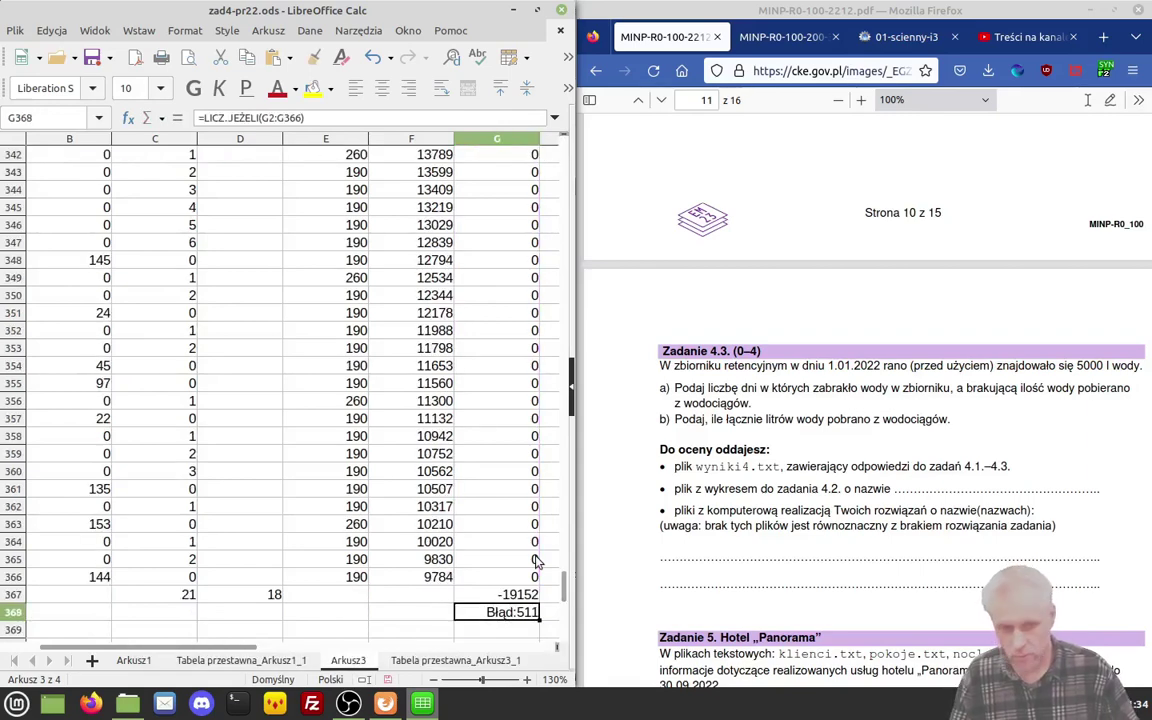
key(F2)
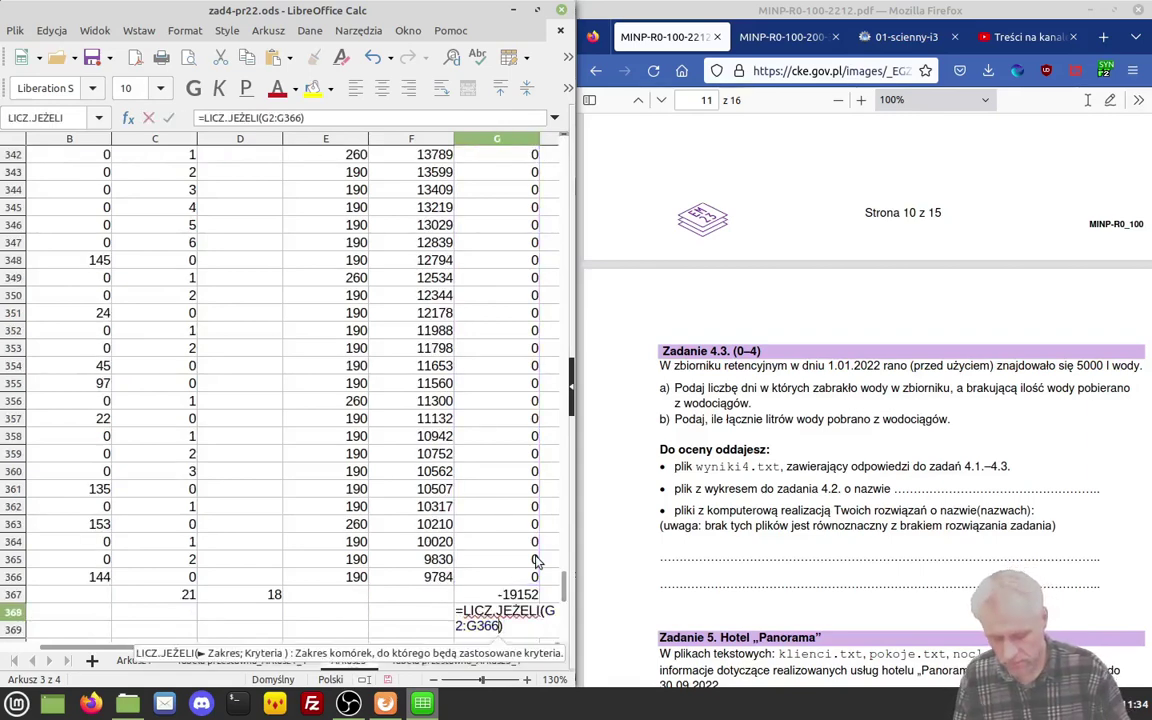
text(;")
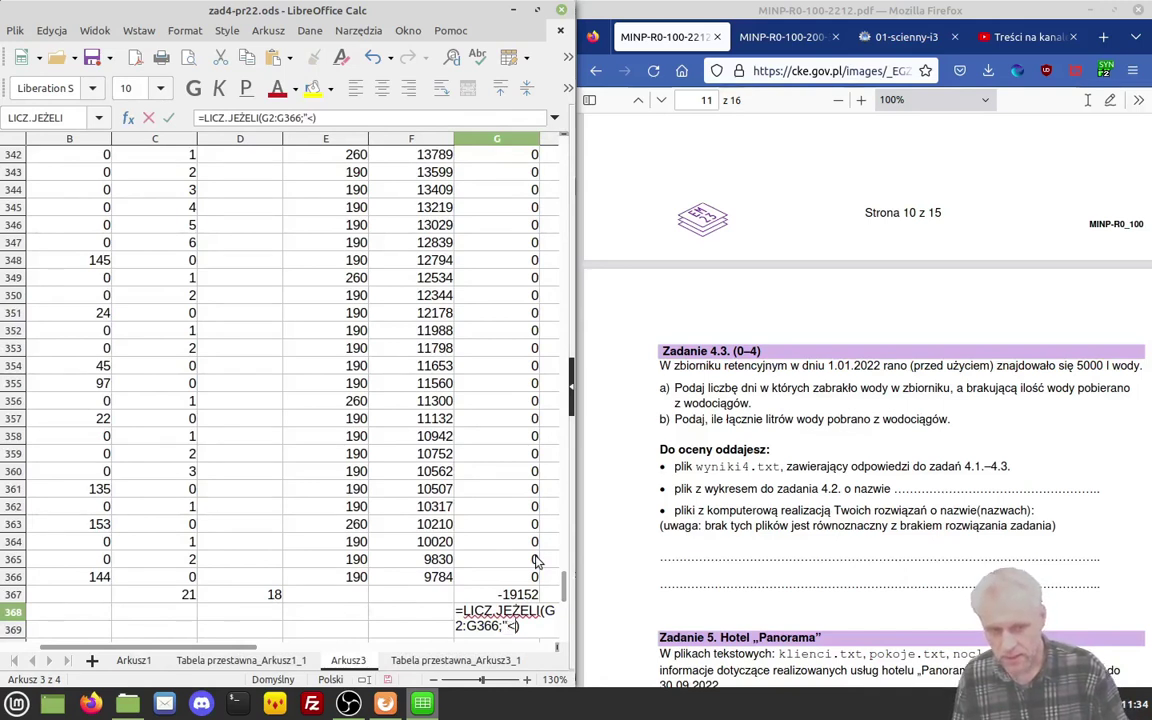
text(<0)
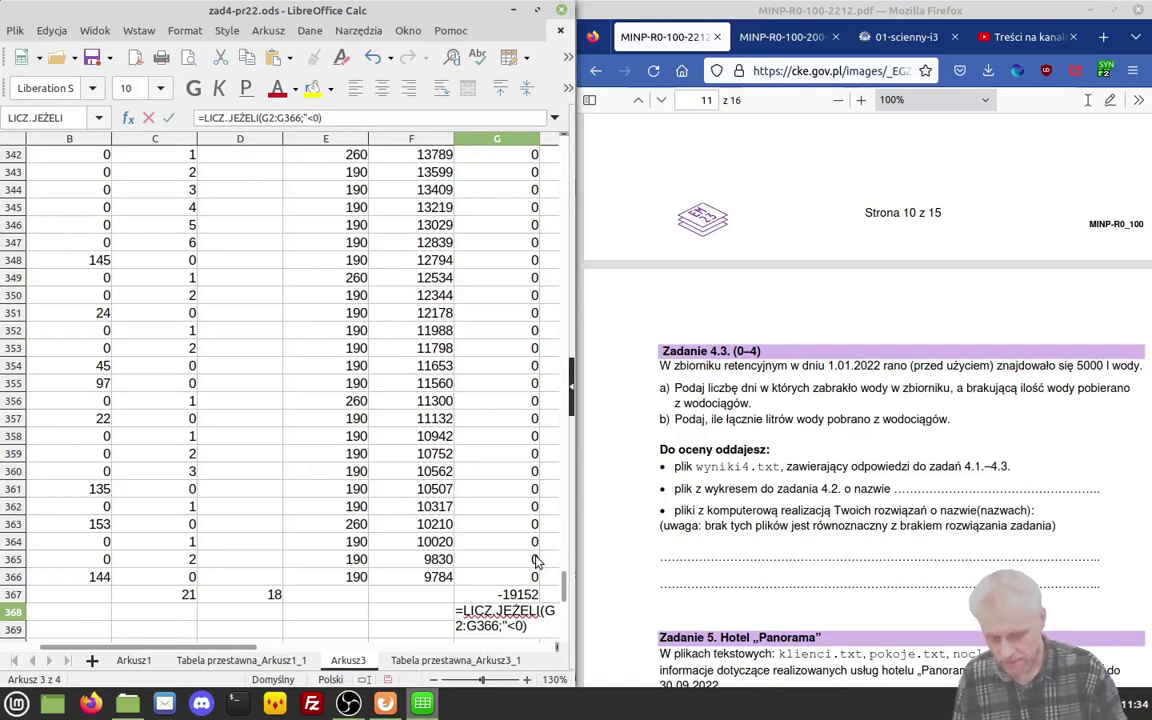
text(")
key(Return)
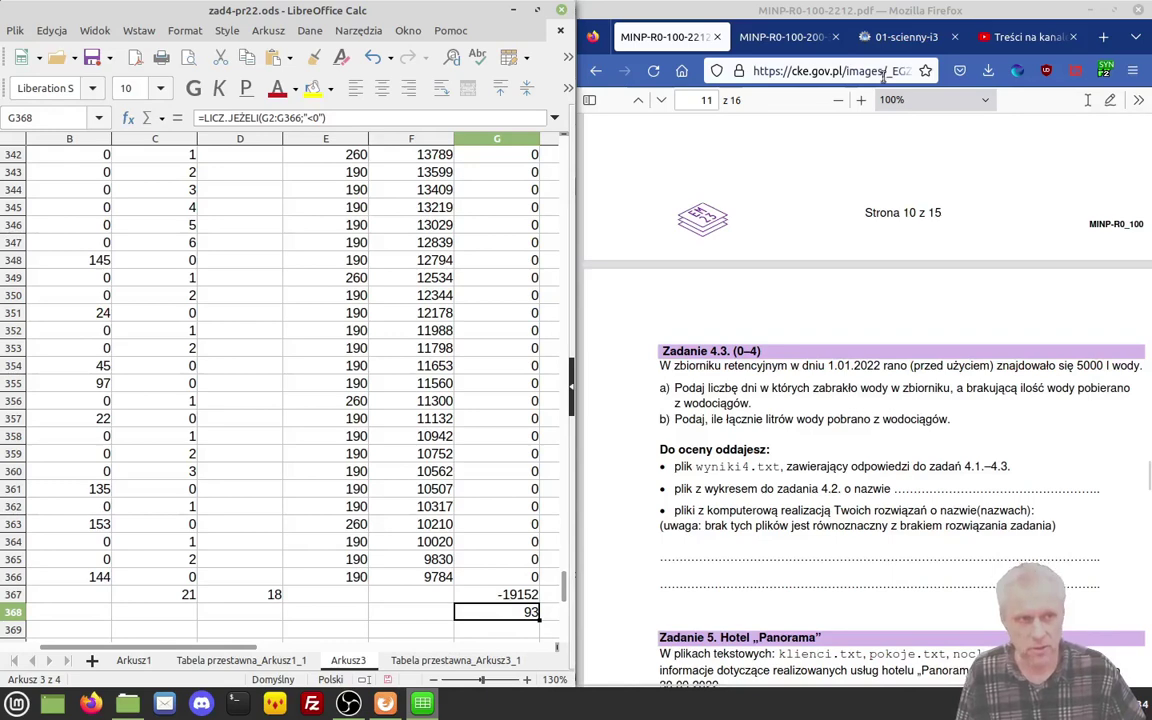
Step: Switch to the Firefox tab showing the task 4.3 answer key: a) 93, b) 19152
click(745, 38)
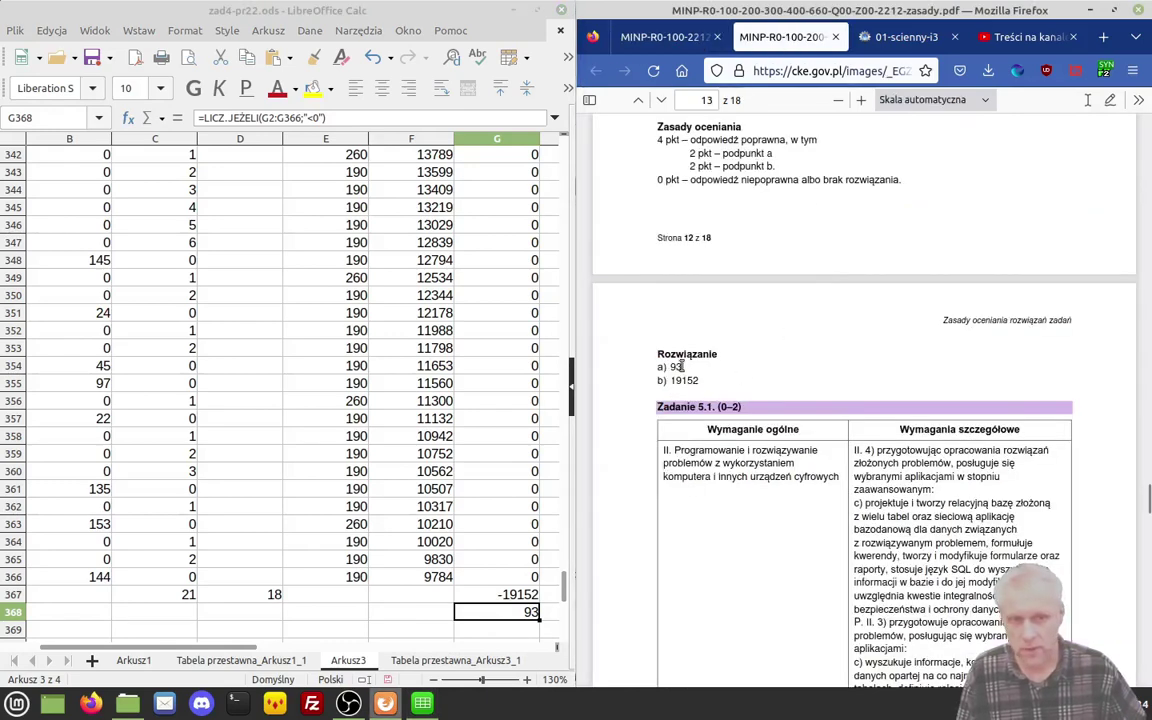